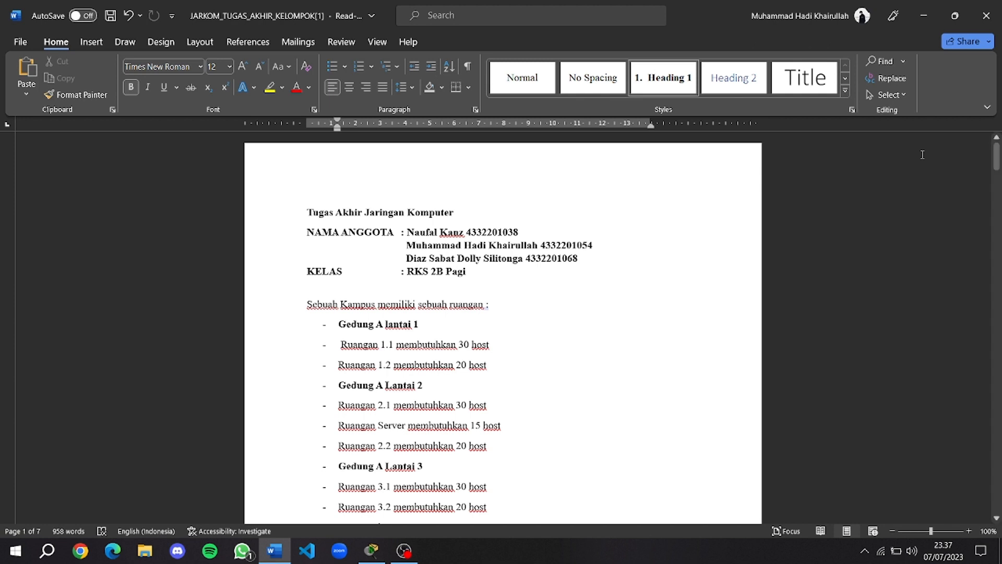
Review the room host needs (Ruangan 2.1: 30, 2.2: 20, 3.1: 30) and base address 192.168.10.0.
scroll(619, 282, "down", 3)
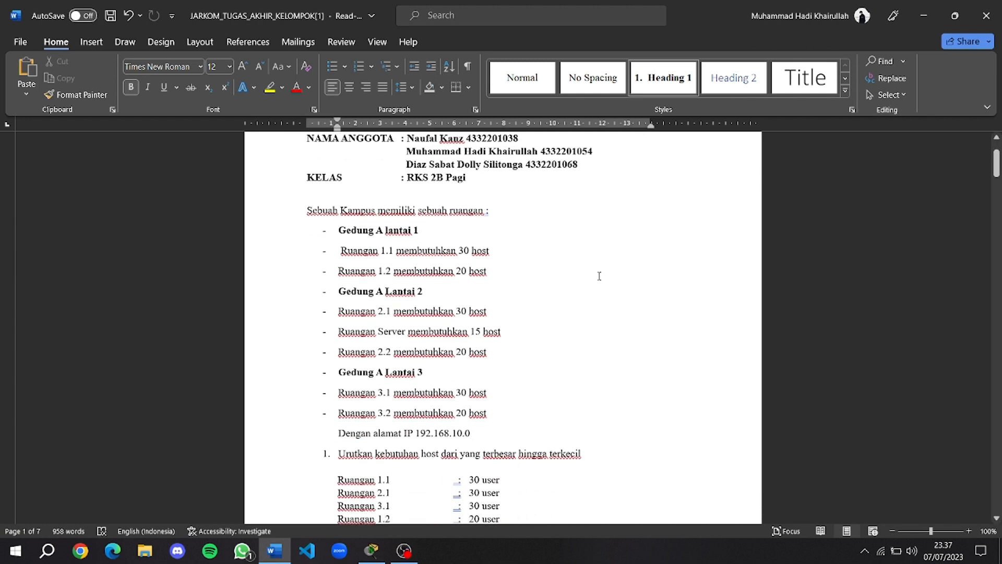
left_click(339, 250)
scroll(446, 281, "down", 2)
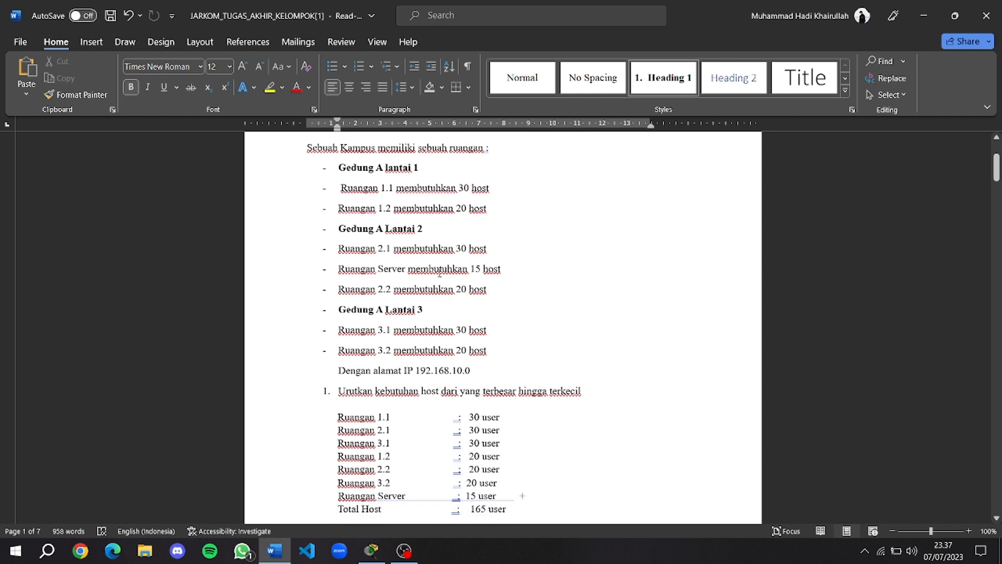
left_click_drag(456, 248, 487, 291)
left_click(465, 256)
left_click(468, 261)
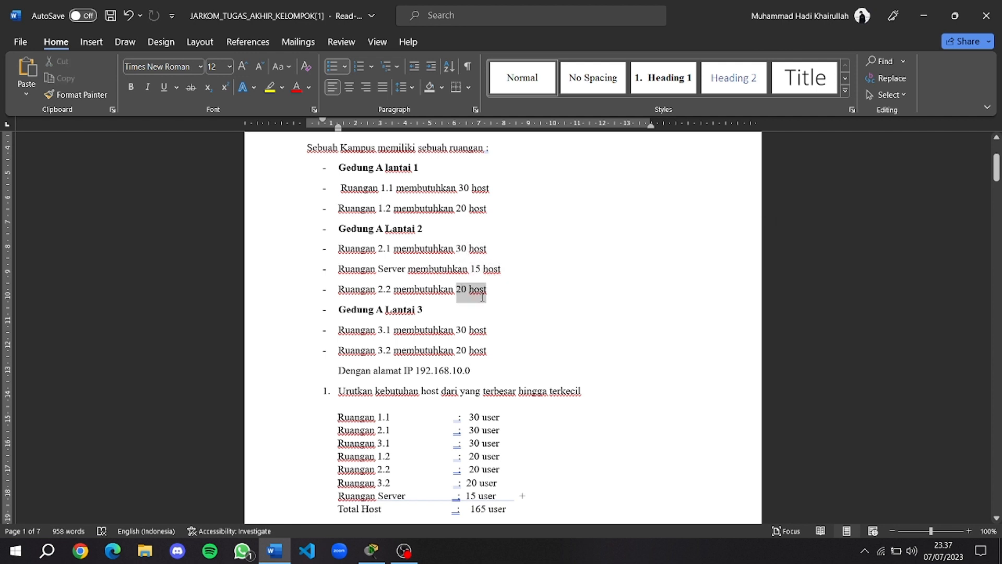
scroll(481, 272, "down", 3)
left_click(485, 228)
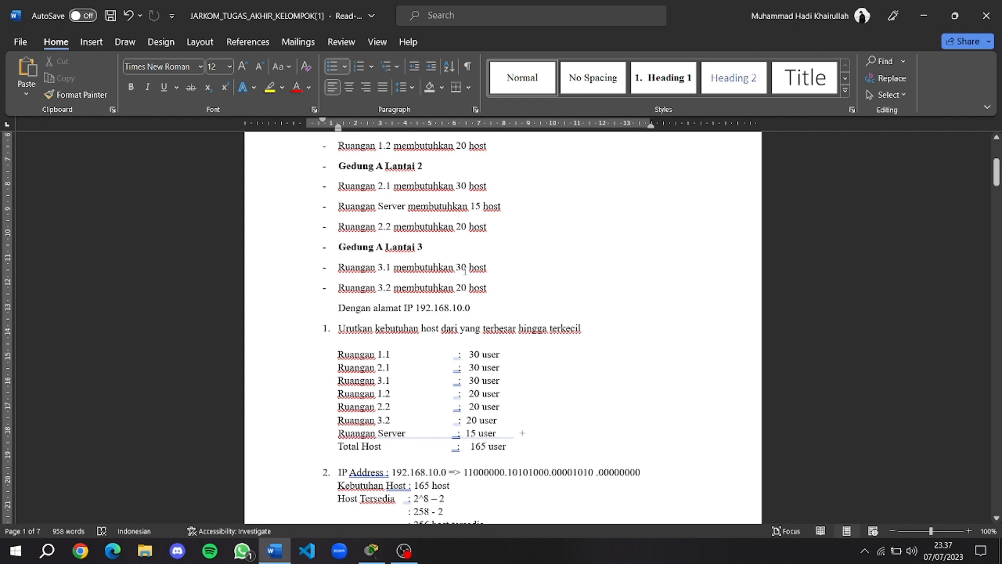
left_click_drag(457, 268, 486, 269)
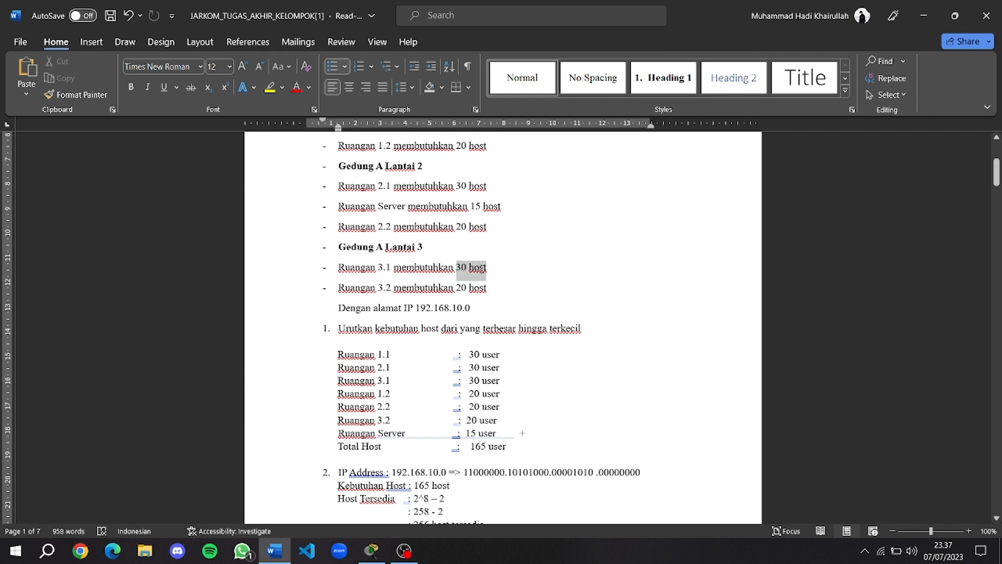
left_click(516, 288)
scroll(497, 269, "down", 2)
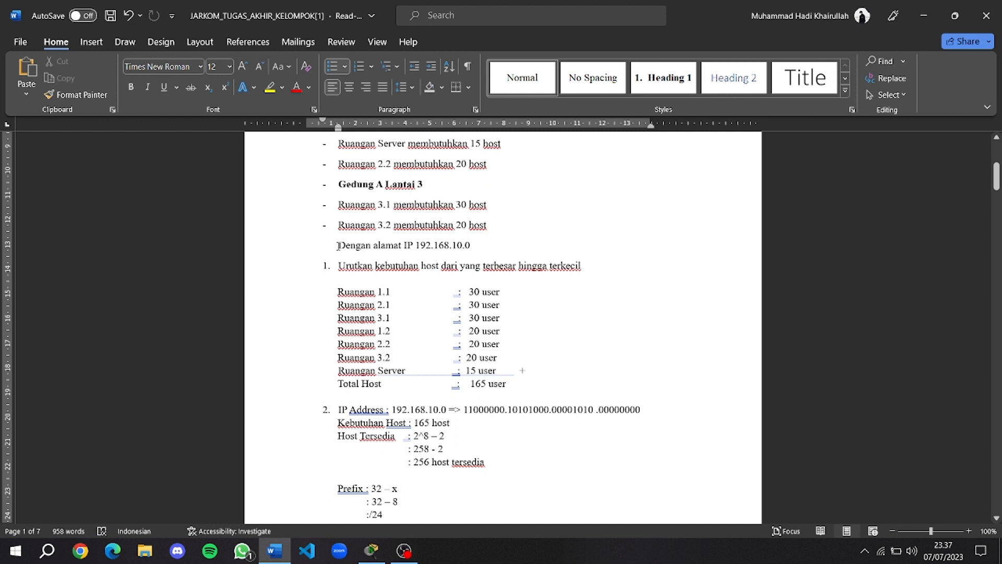
left_click_drag(337, 245, 476, 245)
left_click(487, 261)
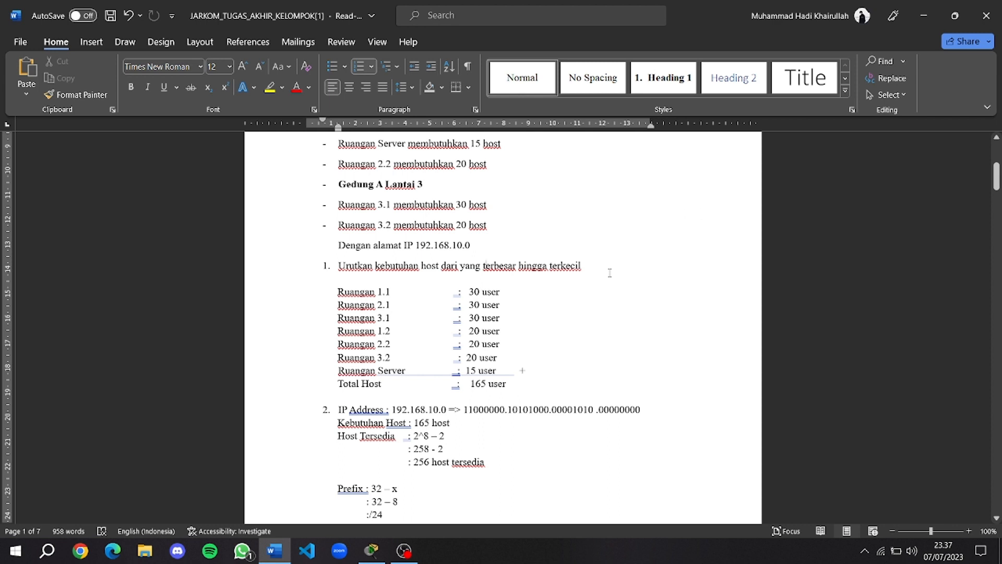
Delete the extra space before the Ruangan 1.1 heading, then read through the following calculations.
scroll(504, 253, "down", 3)
scroll(519, 262, "down", 2)
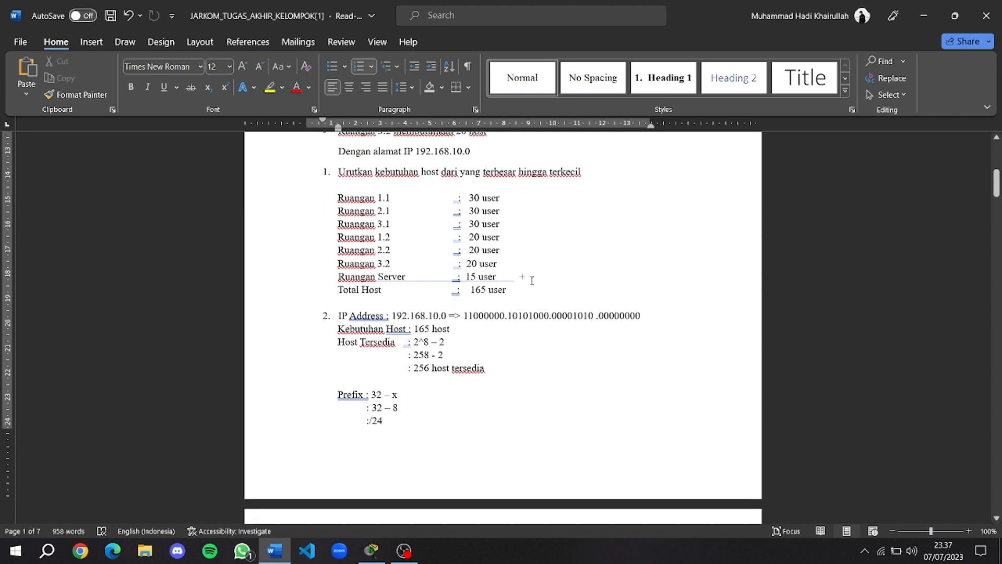
scroll(537, 276, "down", 20)
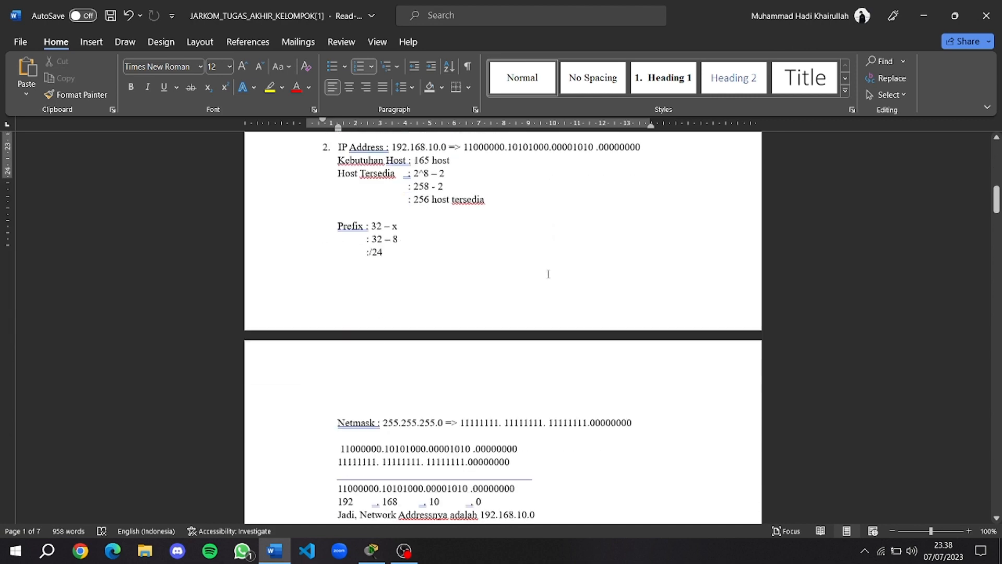
scroll(524, 288, "down", 15)
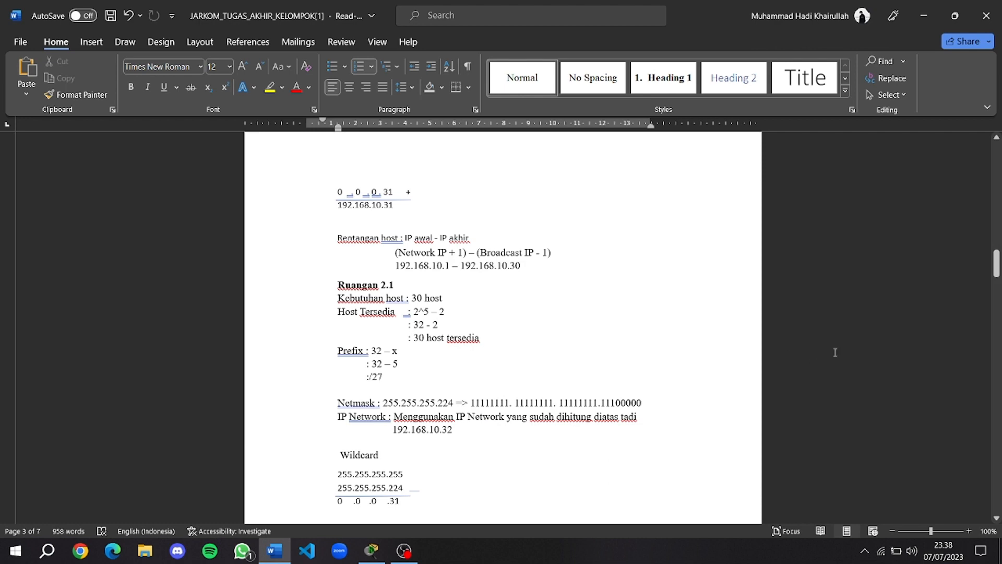
scroll(728, 364, "up", 12)
scroll(728, 365, "up", 9)
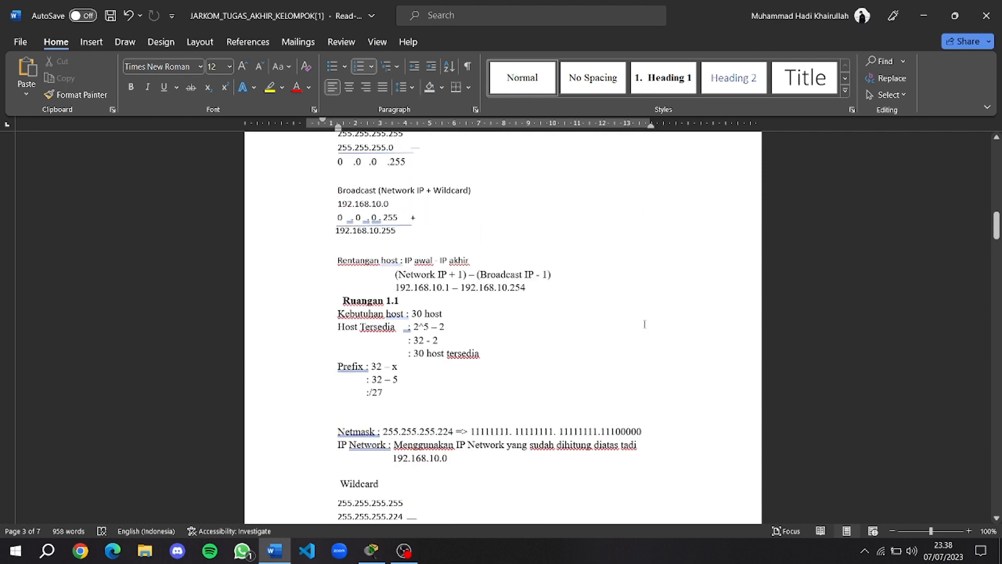
left_click(342, 300)
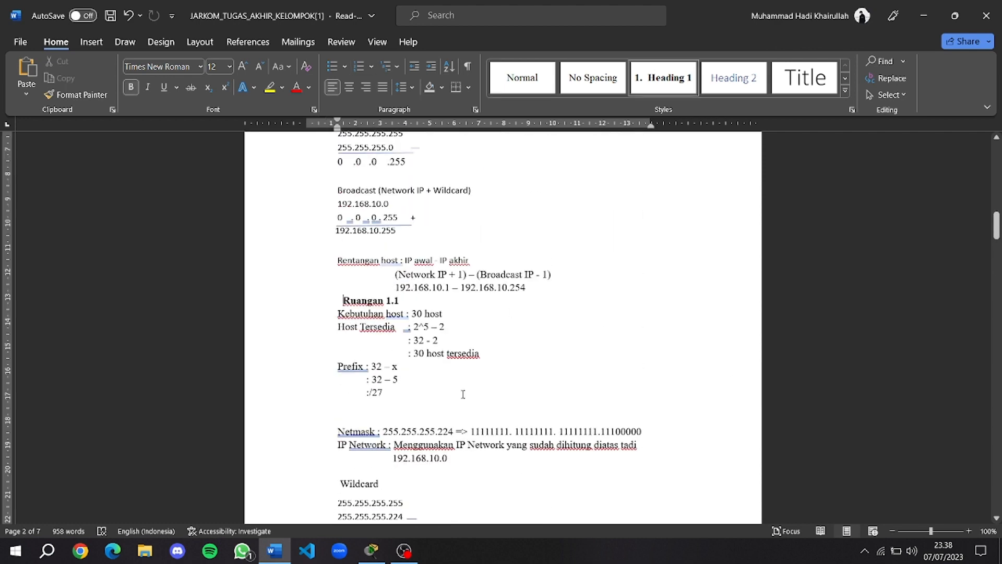
key("BackSpace")
scroll(454, 313, "down", 1)
scroll(454, 313, "down", 1)
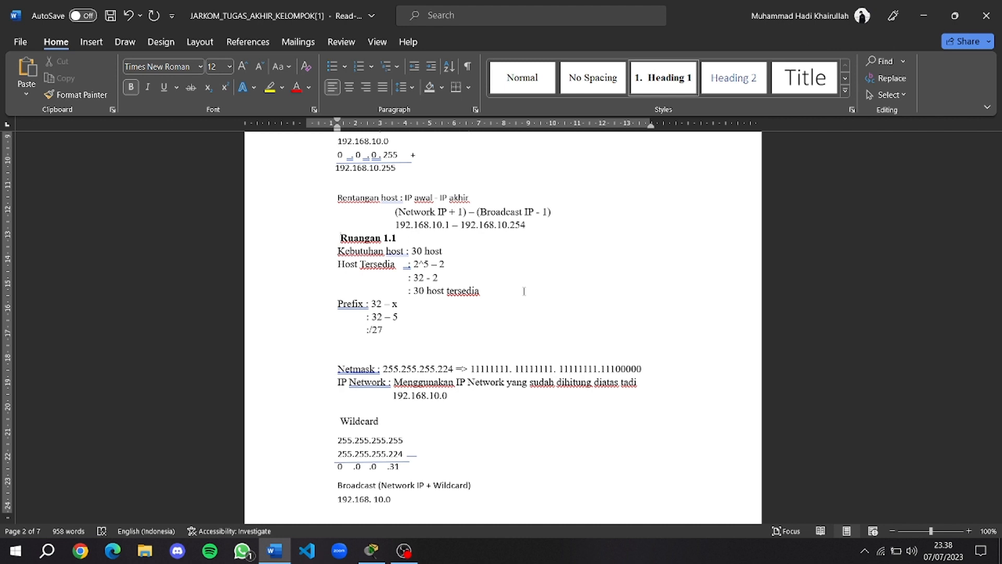
scroll(524, 291, "down", 2)
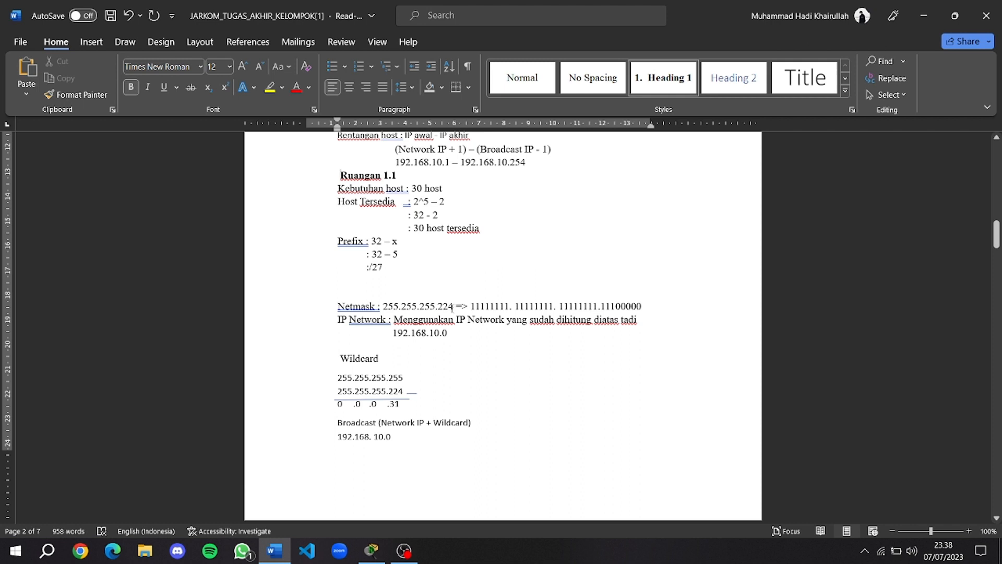
scroll(438, 326, "down", 1)
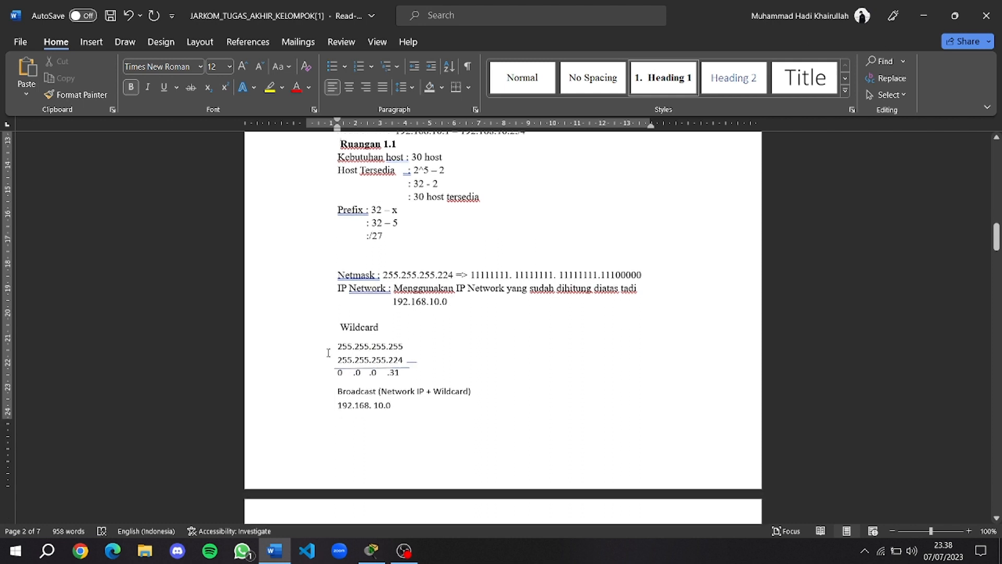
scroll(340, 332, "down", 1)
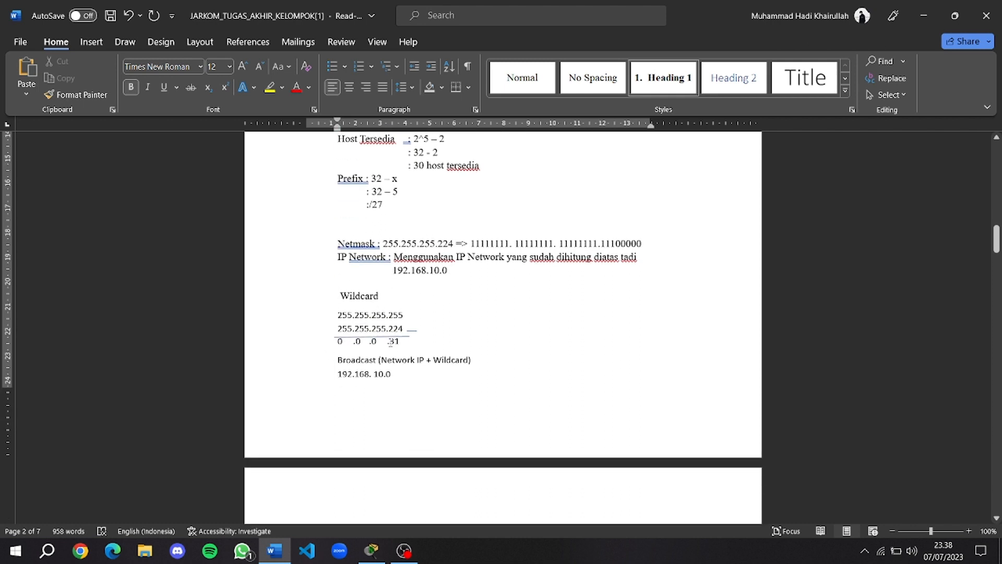
double_click(394, 341)
scroll(344, 339, "down", 1)
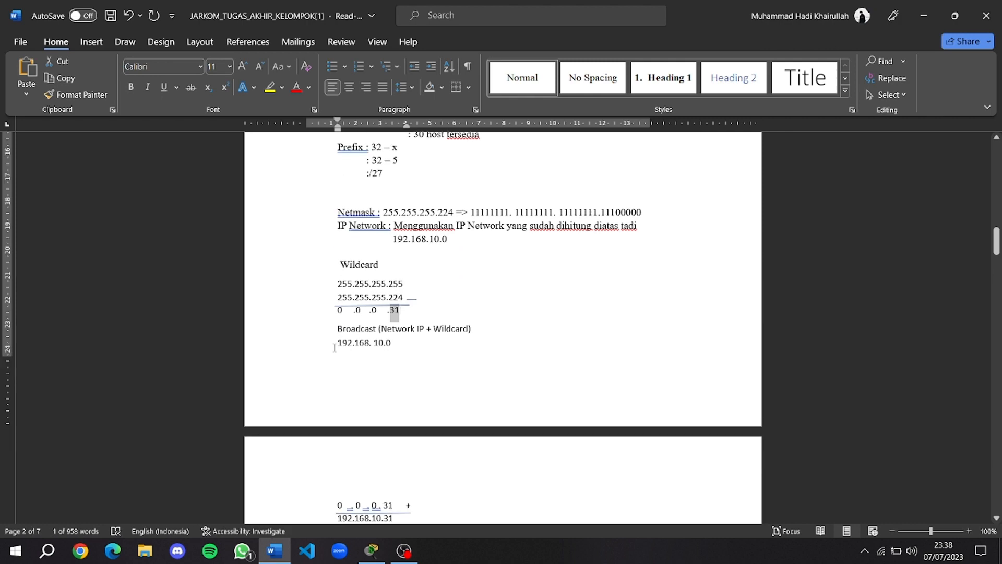
scroll(358, 322, "down", 1)
left_click(363, 311)
scroll(391, 286, "up", 7)
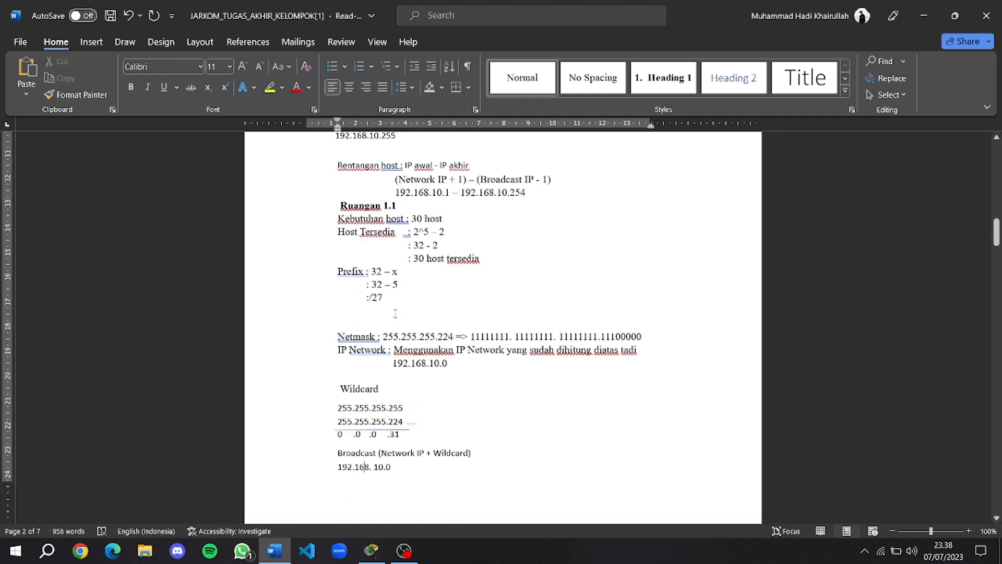
scroll(391, 285, "down", 11)
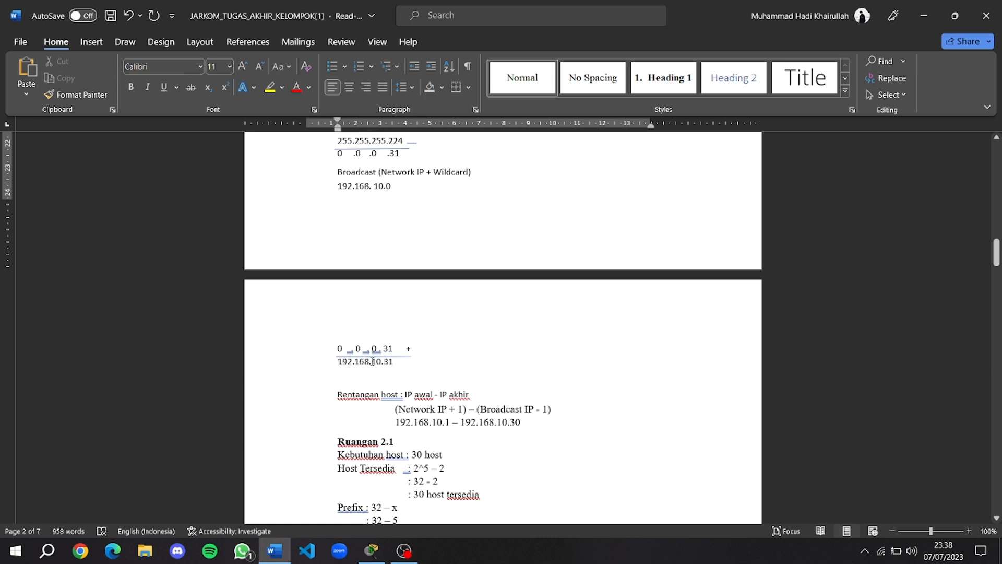
scroll(381, 361, "down", 2)
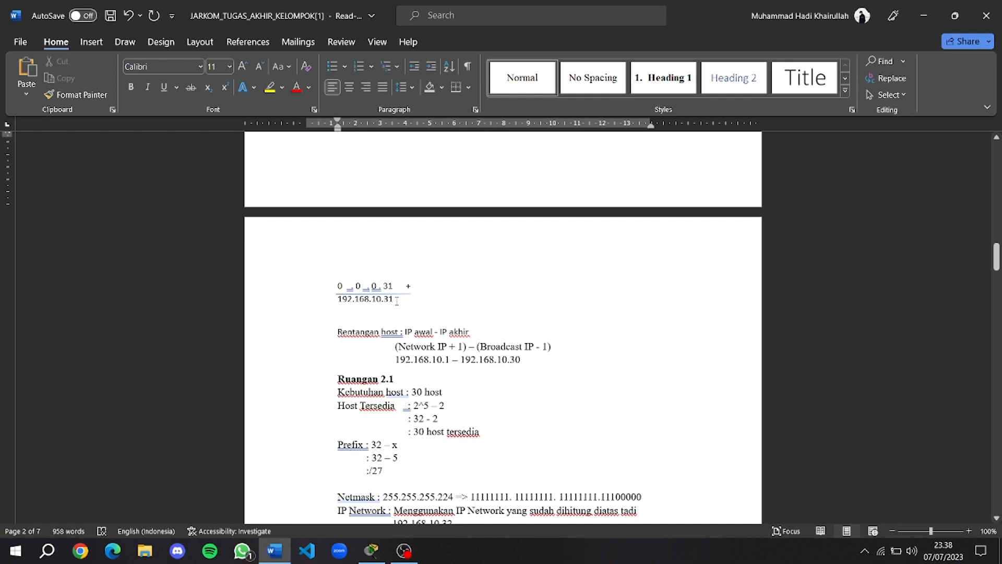
scroll(397, 298, "down", 2)
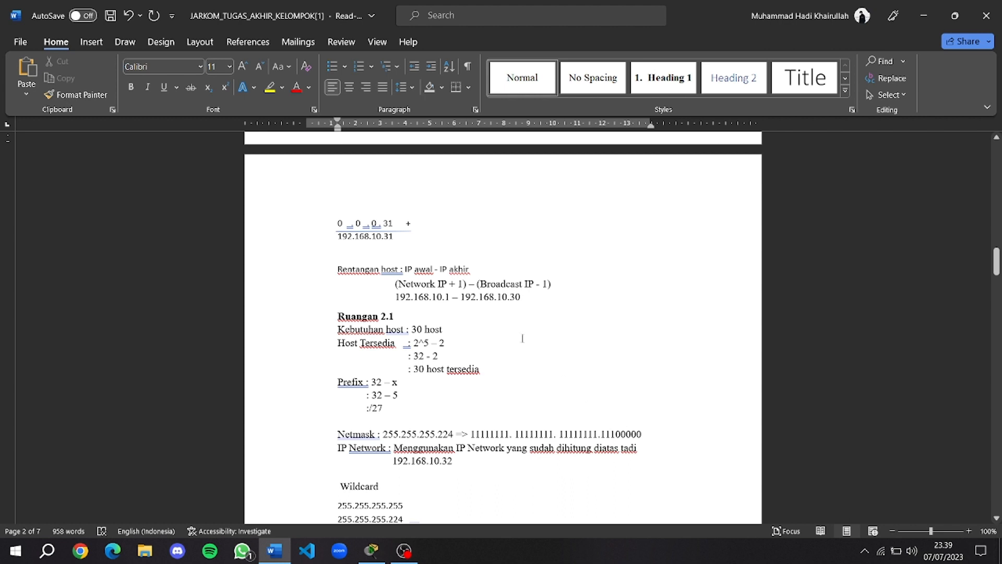
scroll(501, 344, "down", 1)
scroll(405, 298, "down", 5)
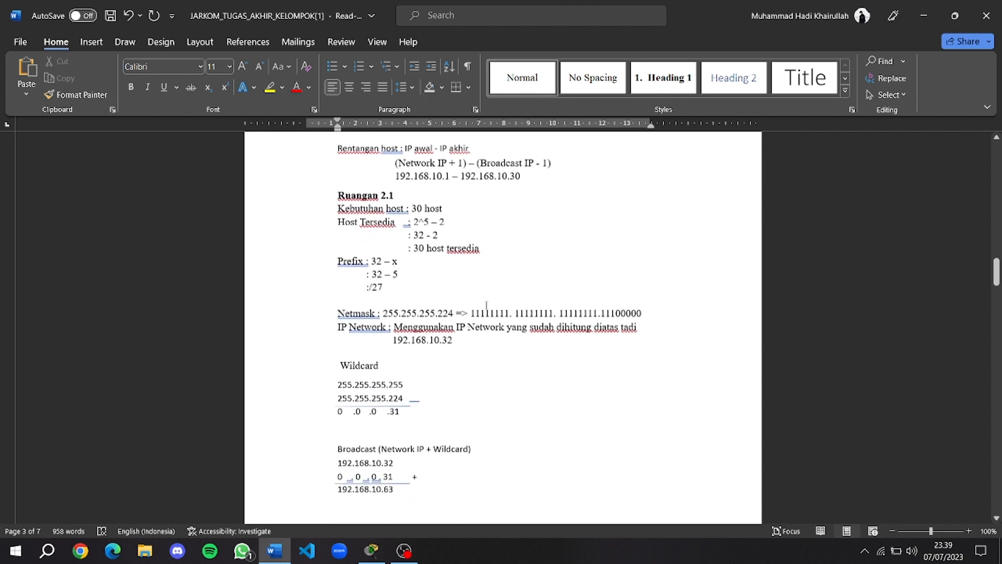
scroll(420, 327, "down", 1)
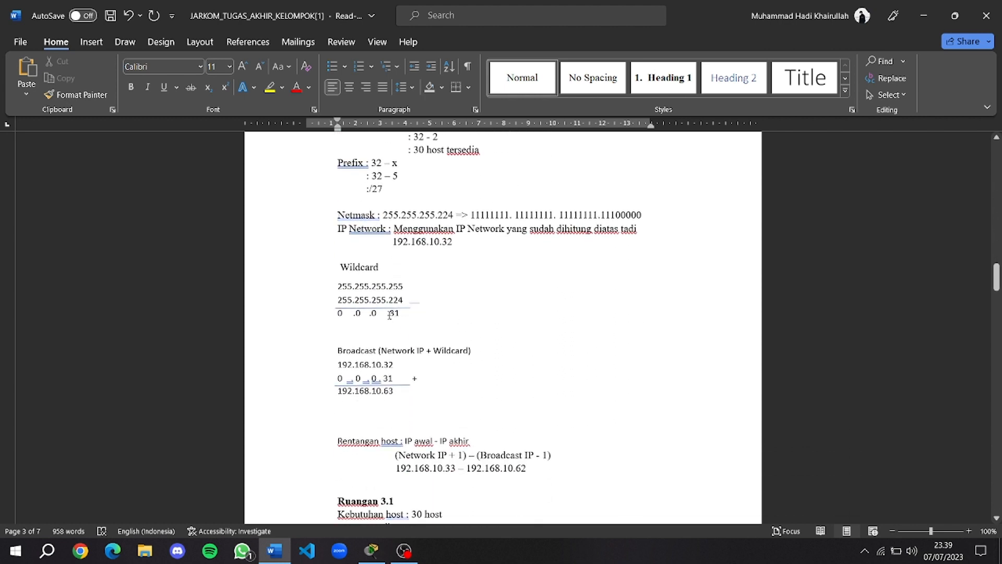
scroll(356, 315, "down", 2)
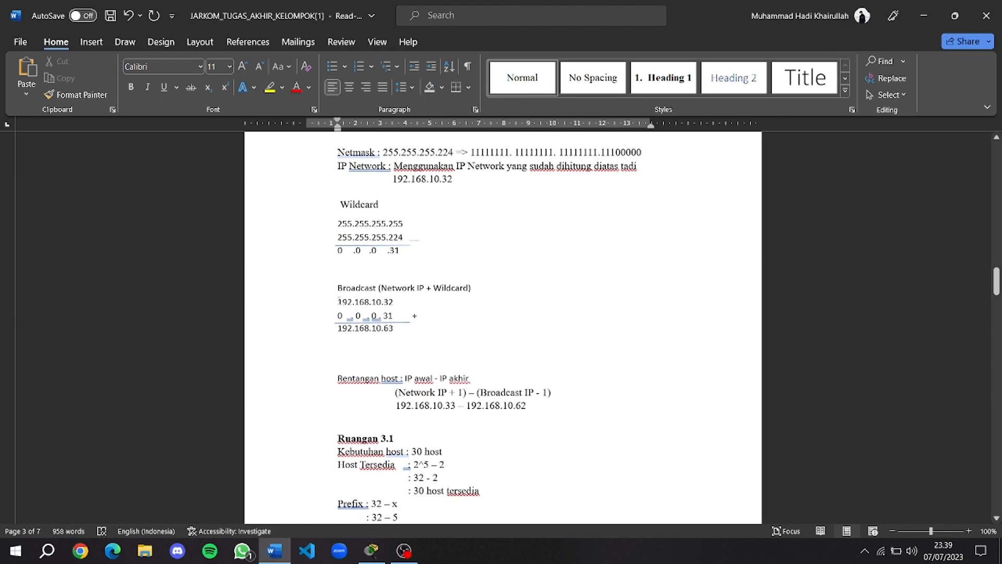
scroll(439, 300, "up", 4)
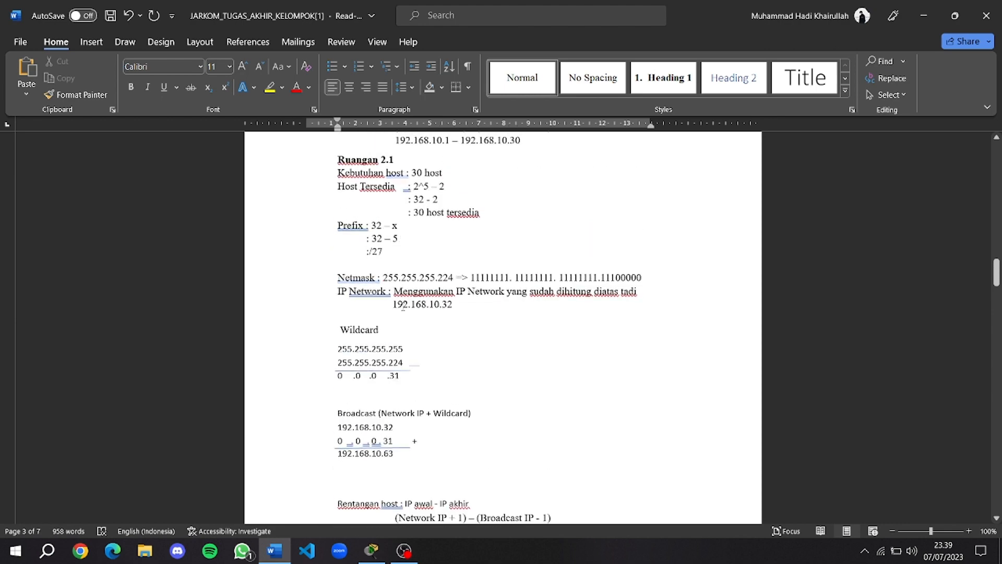
scroll(439, 301, "down", 4)
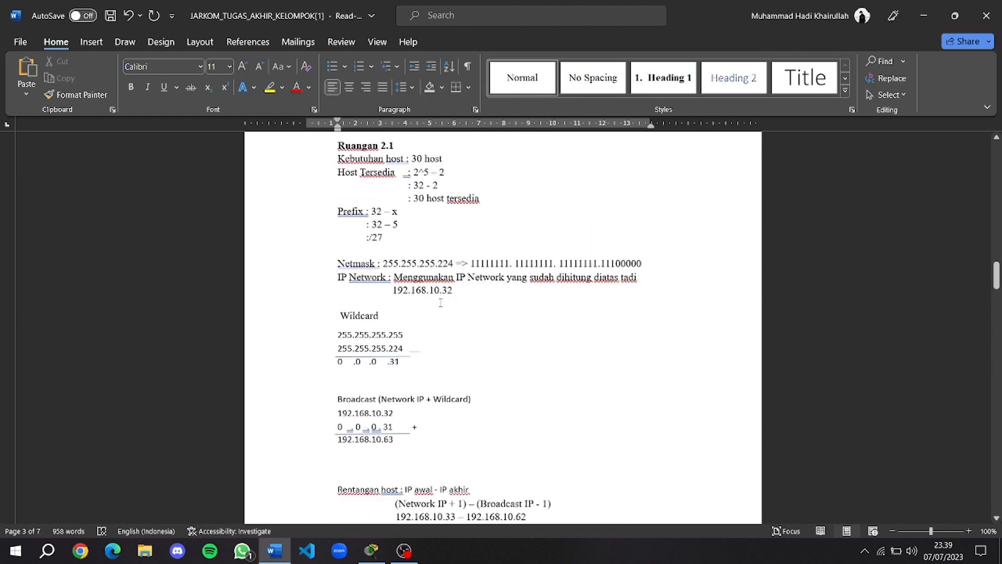
scroll(402, 342, "up", 10)
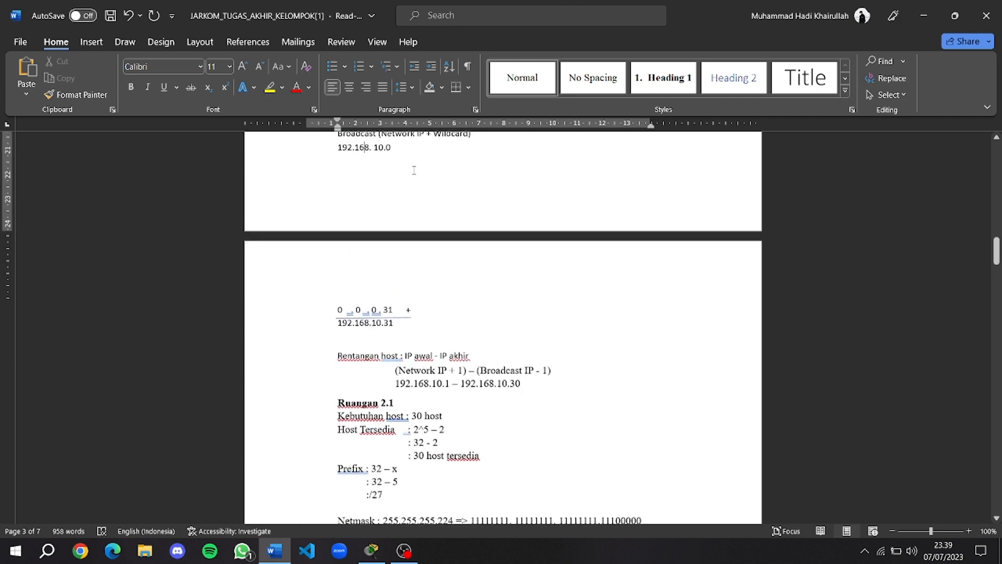
scroll(416, 215, "down", 13)
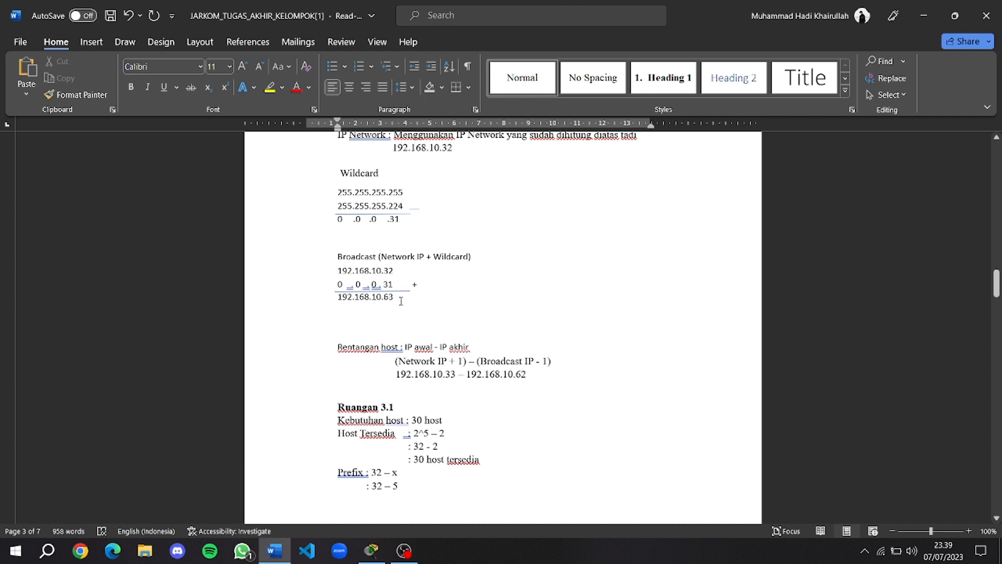
left_click_drag(399, 297, 338, 299)
left_click(365, 316)
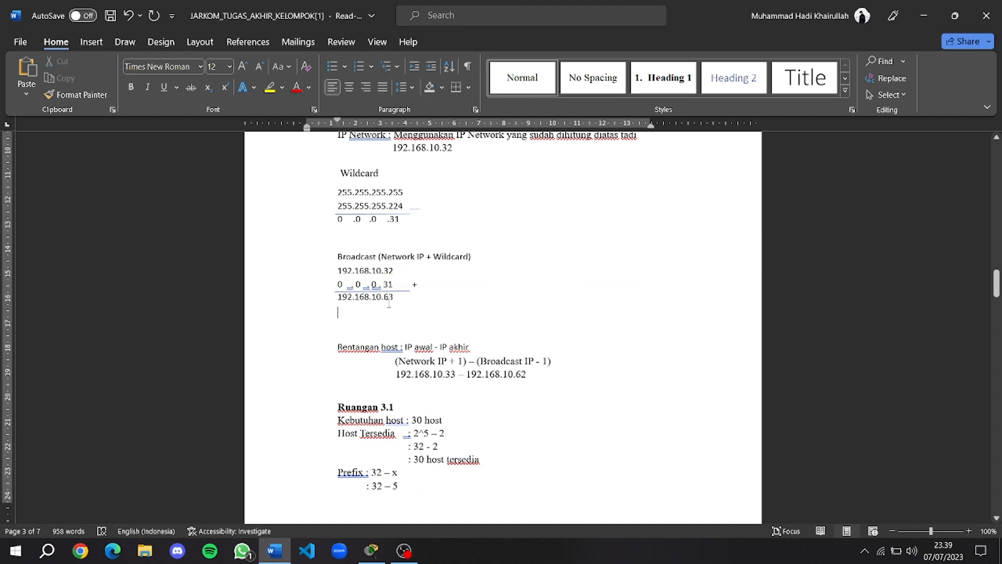
scroll(407, 306, "up", 3)
scroll(435, 291, "down", 4)
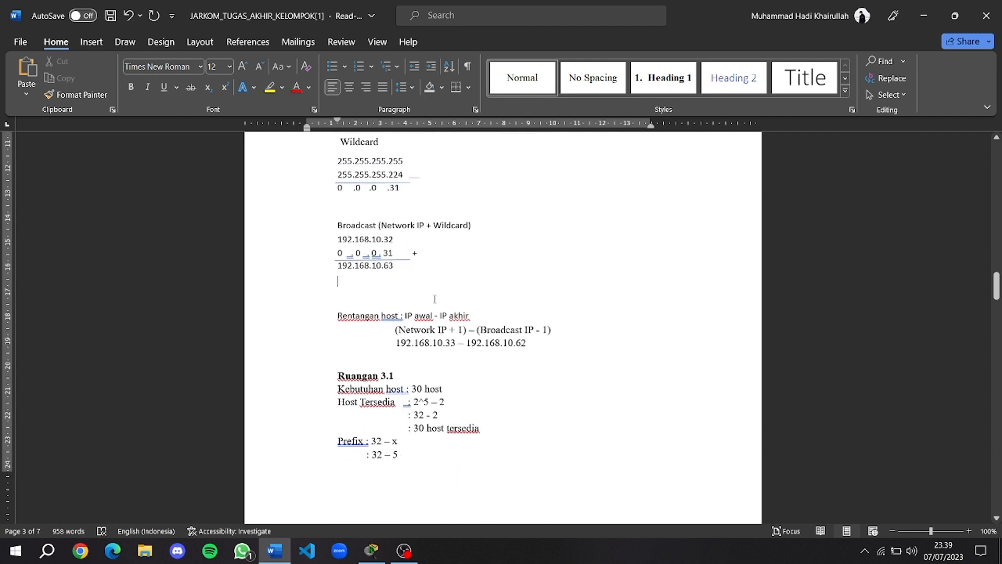
scroll(435, 291, "down", 1)
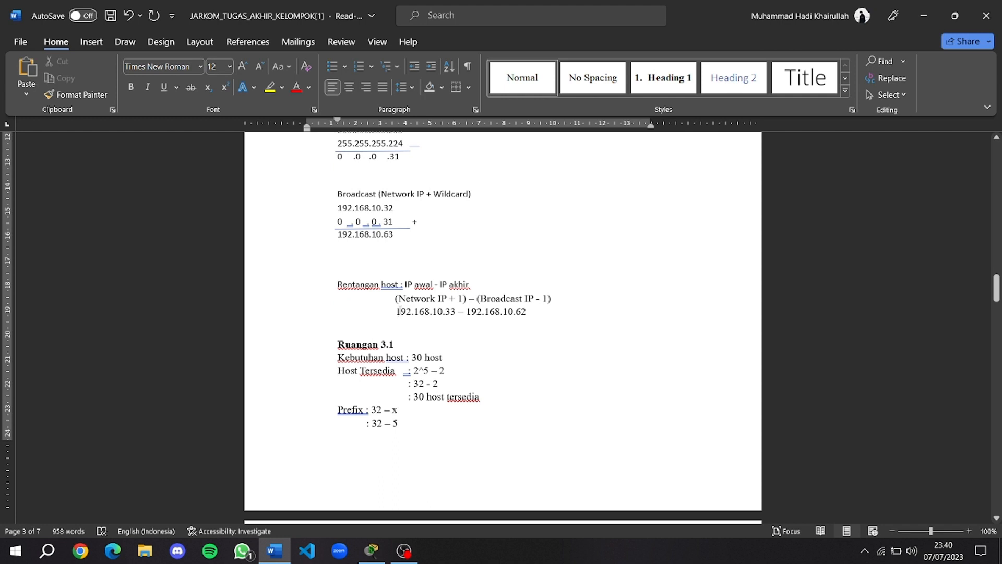
scroll(448, 316, "up", 1)
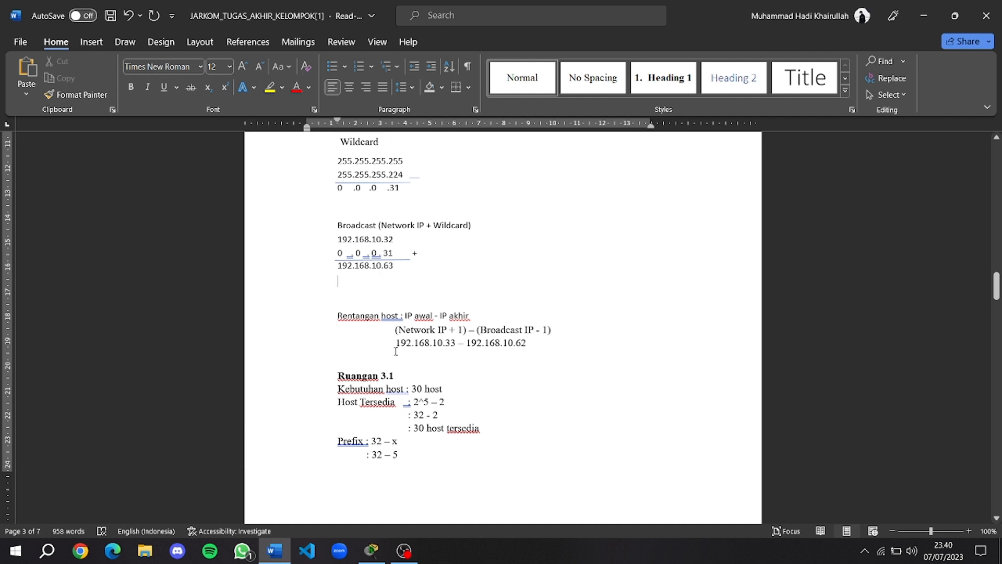
scroll(404, 355, "down", 12)
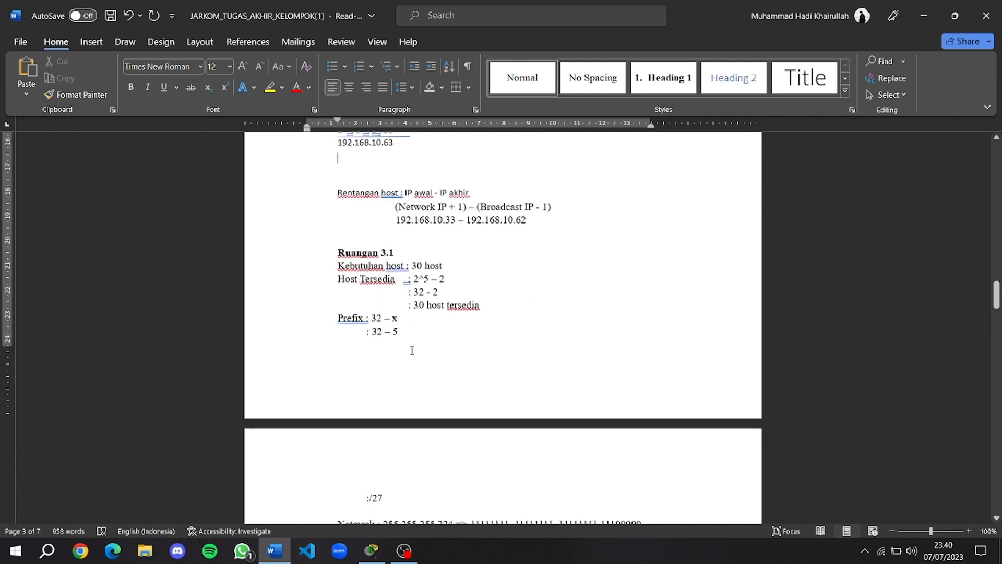
scroll(432, 314, "down", 10)
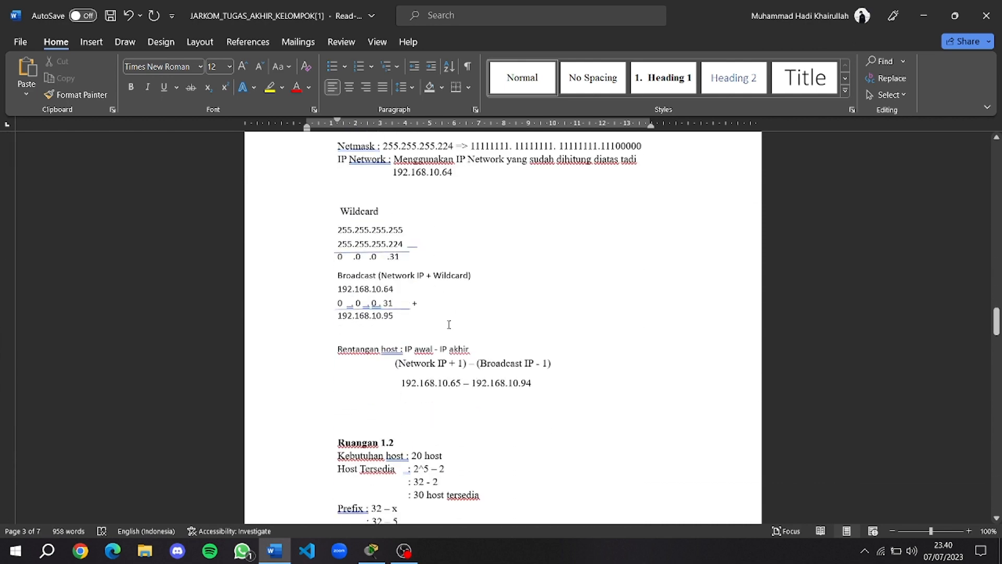
scroll(499, 325, "down", 6)
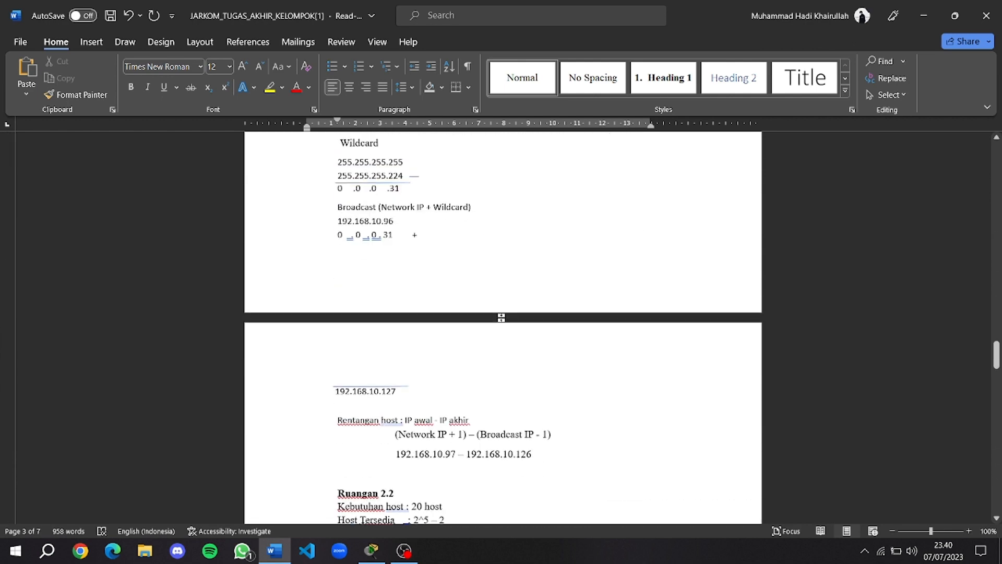
scroll(476, 307, "up", 3)
left_click(388, 235)
scroll(395, 259, "down", 2)
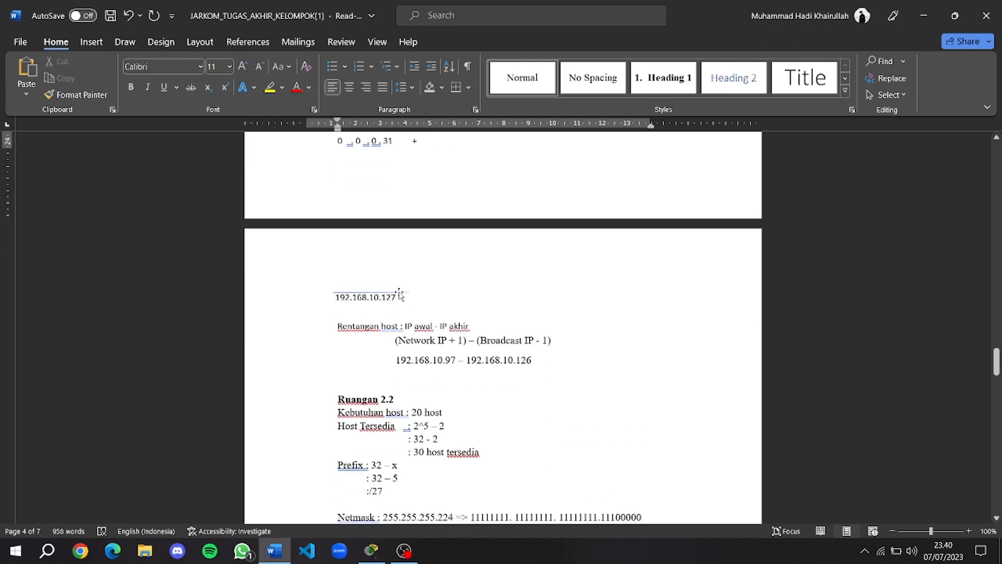
scroll(384, 206, "up", 1)
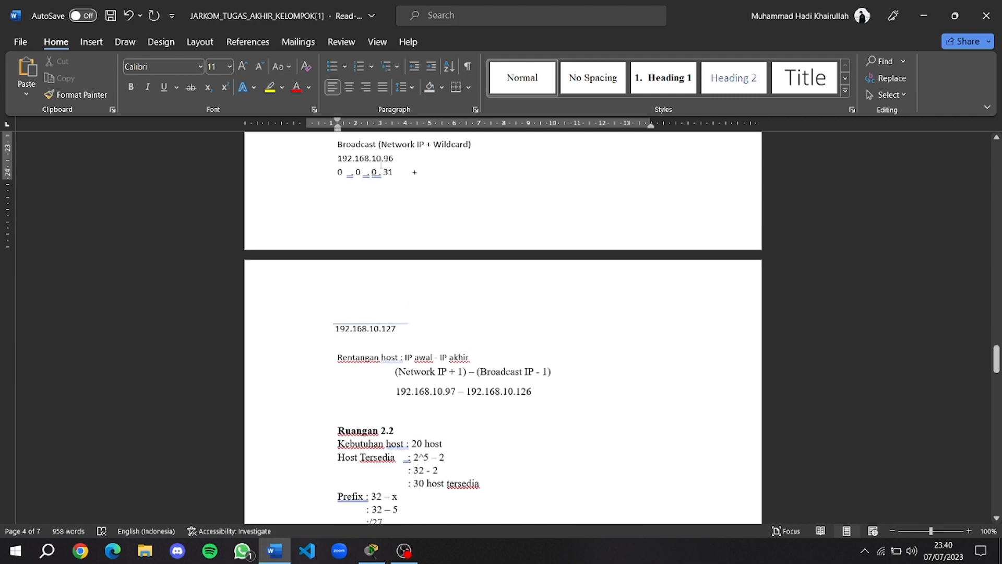
scroll(385, 162, "up", 1)
scroll(473, 223, "down", 8)
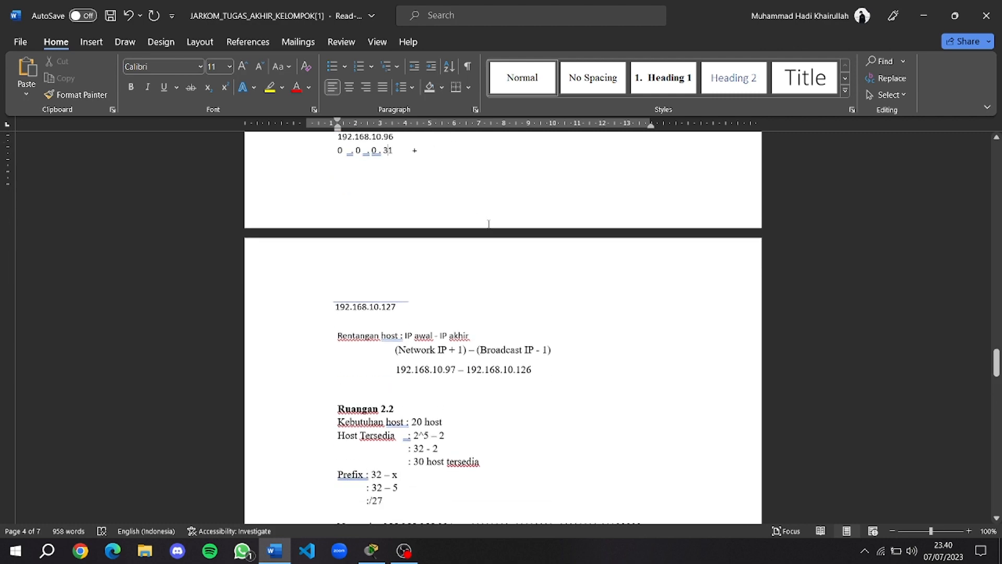
scroll(609, 233, "down", 12)
left_click_drag(998, 410, 999, 476)
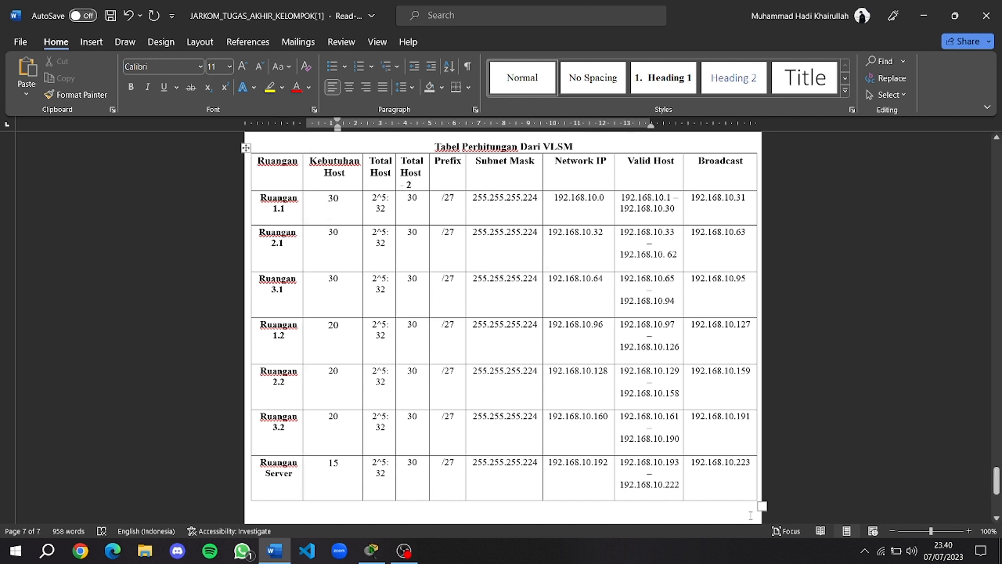
Switch from Word to the Packet Tracer project on the taskbar.
left_click(372, 551)
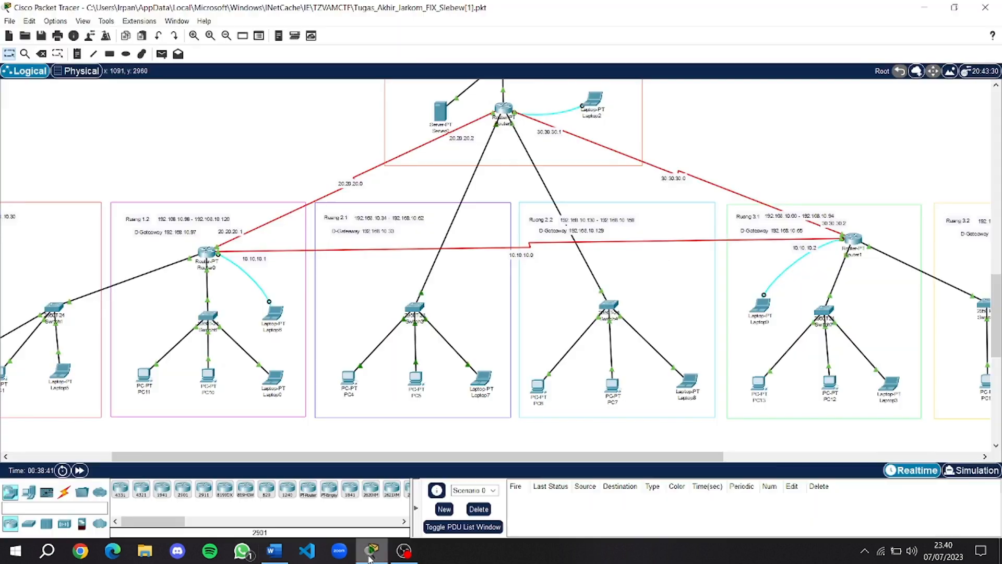
Switch to the Physical view and navigate up from Ruang 3.2 back to the Home City map.
left_click(78, 71)
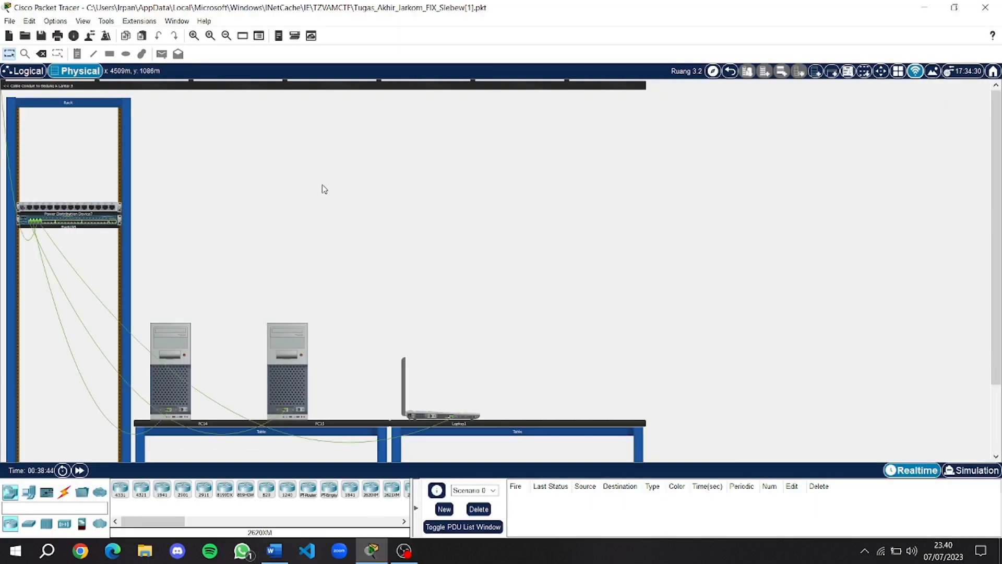
left_click(731, 72)
left_click(731, 72)
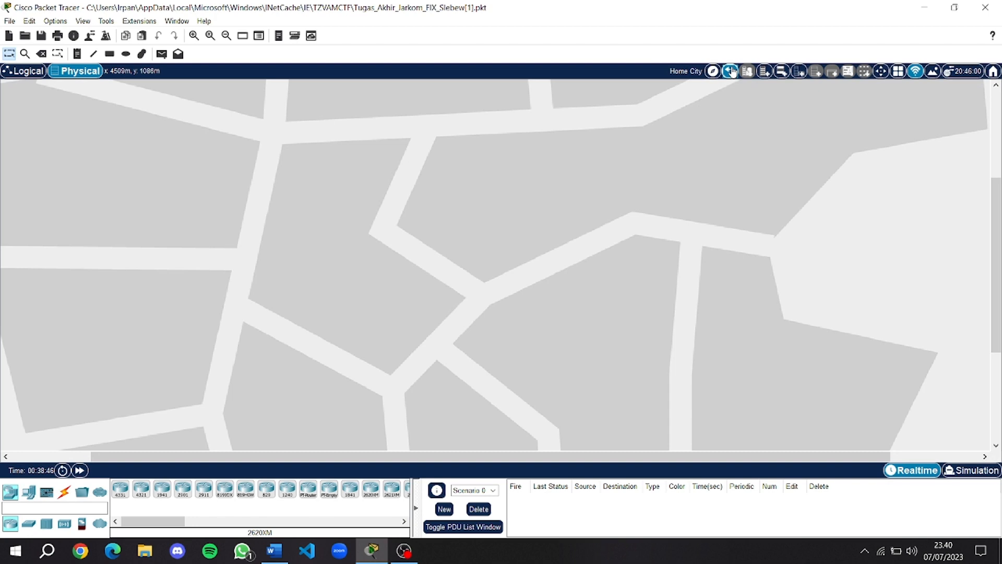
left_click(731, 71)
left_click(145, 150)
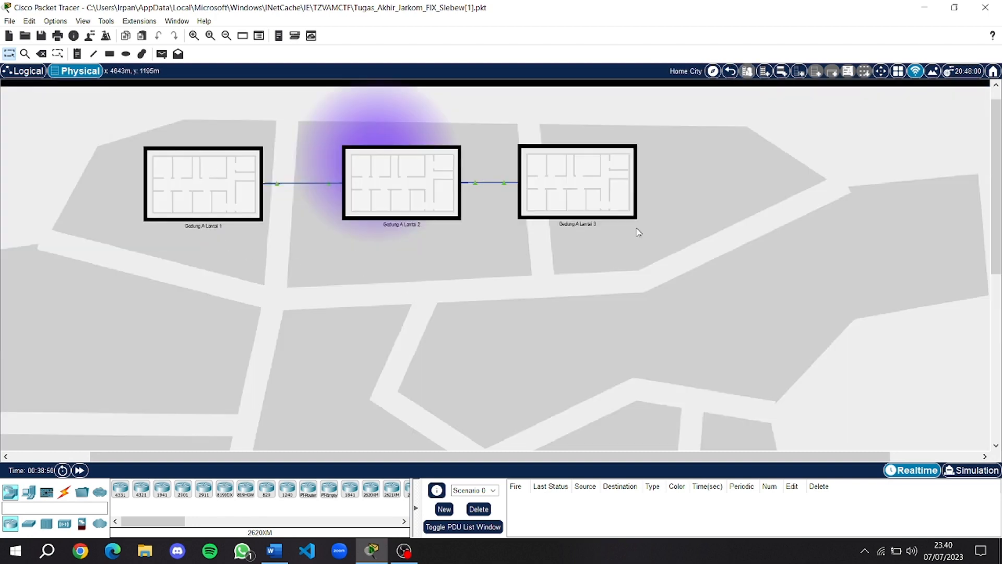
Look inside Ruang 1.1 and Ruang 1.2 on Gedung A Lantai 1, then return to Home City.
left_click(187, 177)
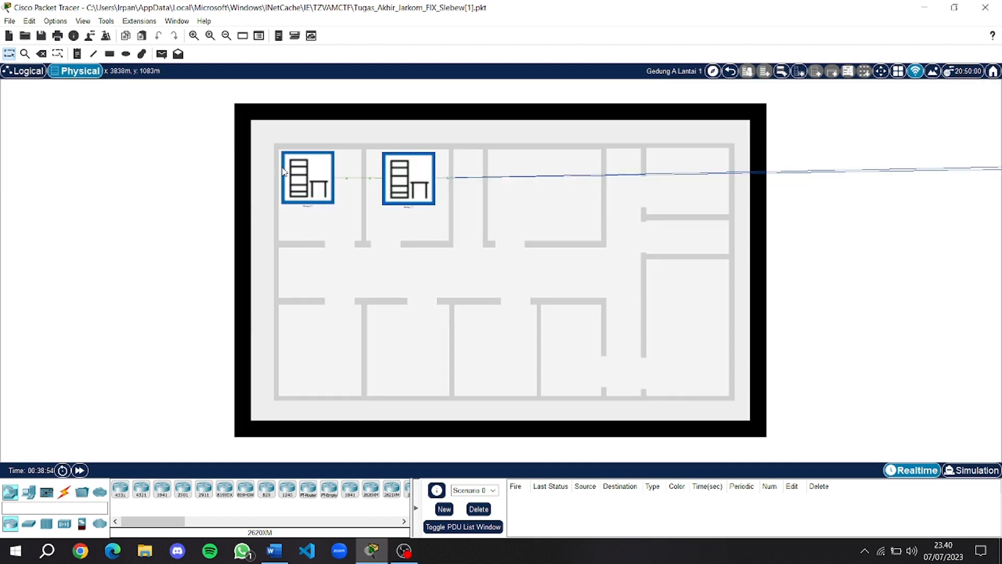
left_click(319, 178)
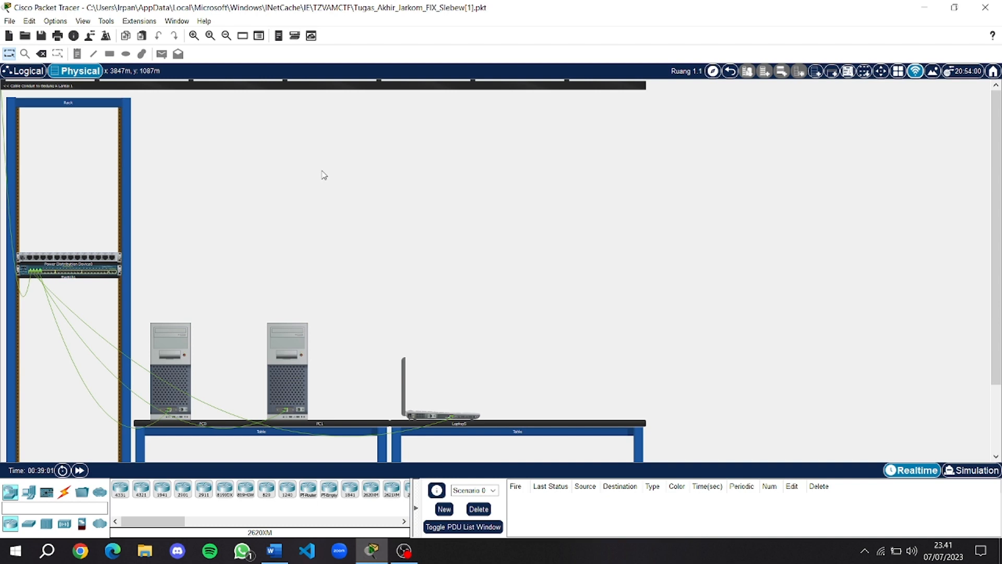
left_click(730, 71)
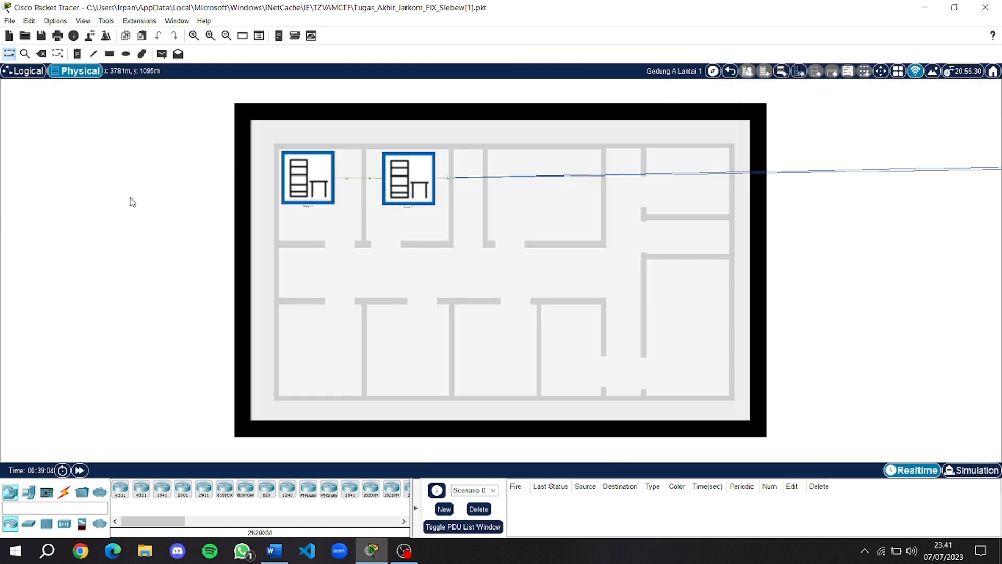
left_click(421, 183)
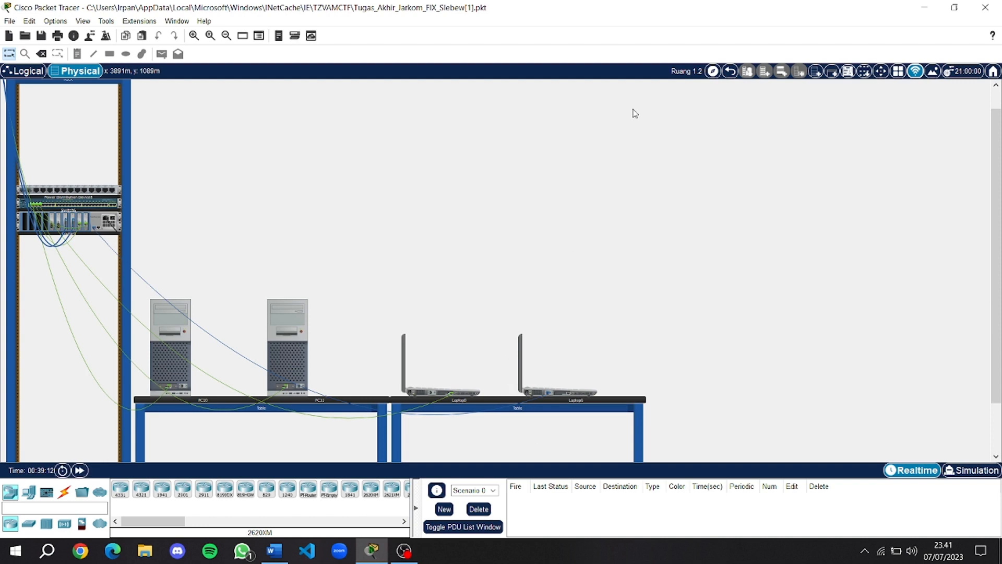
left_click(731, 76)
left_click(730, 73)
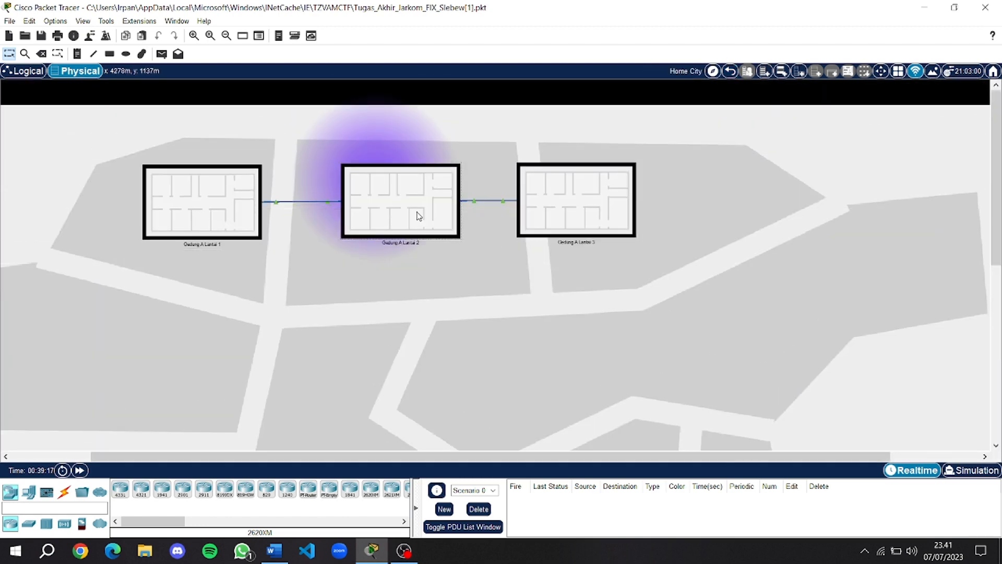
left_click(419, 215)
scroll(161, 253, "down", 1)
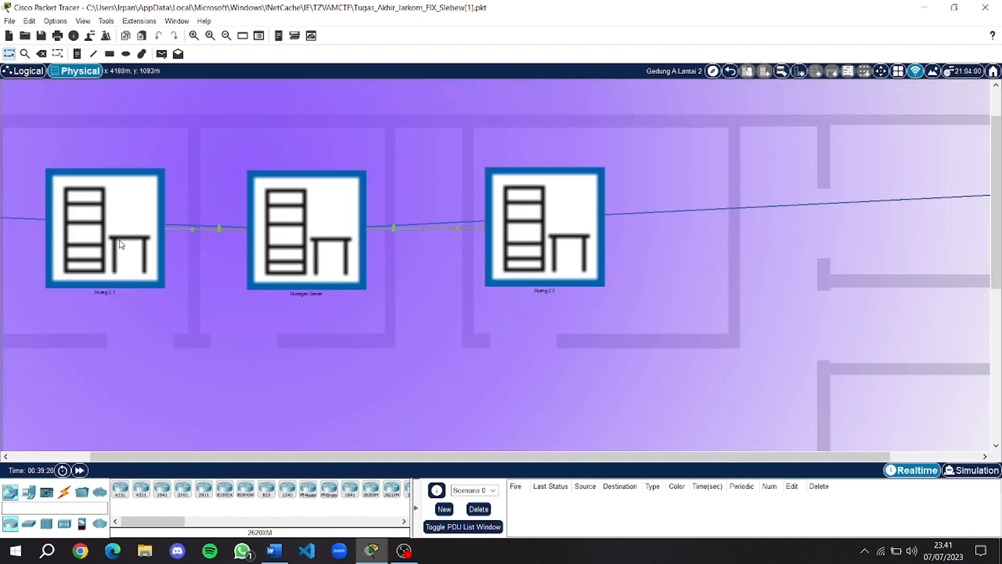
left_click(132, 265)
scroll(153, 235, "down", 1)
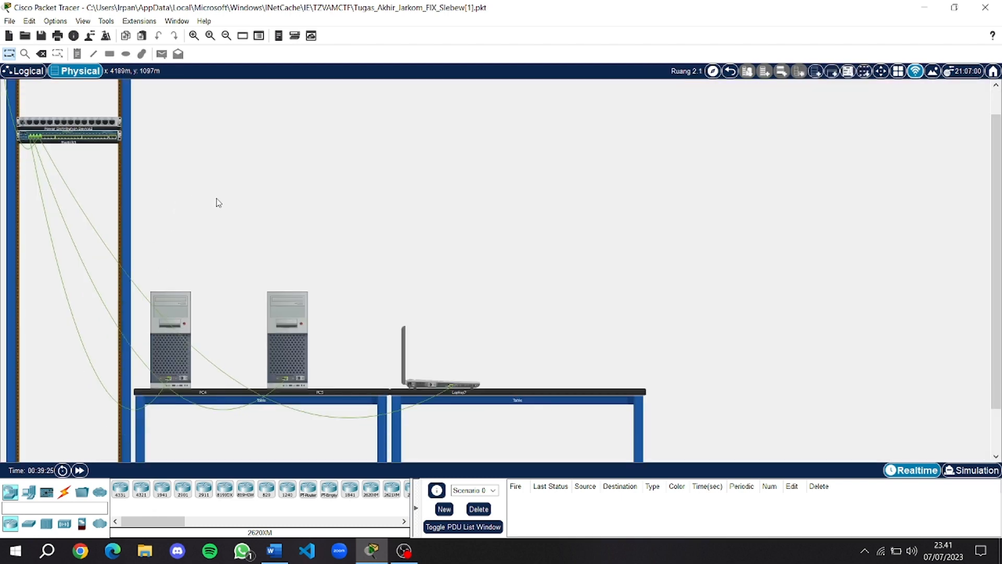
left_click(730, 72)
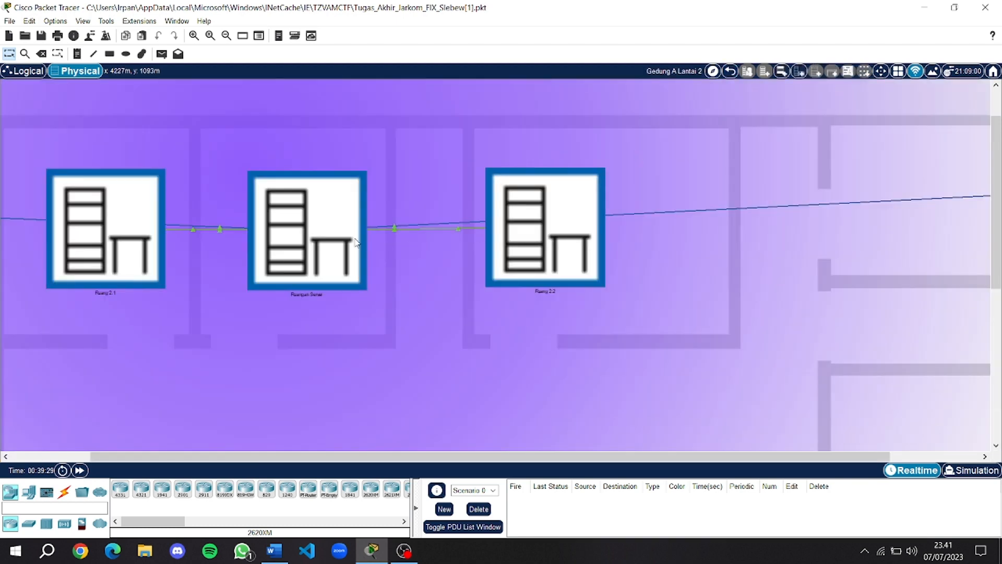
left_click(355, 241)
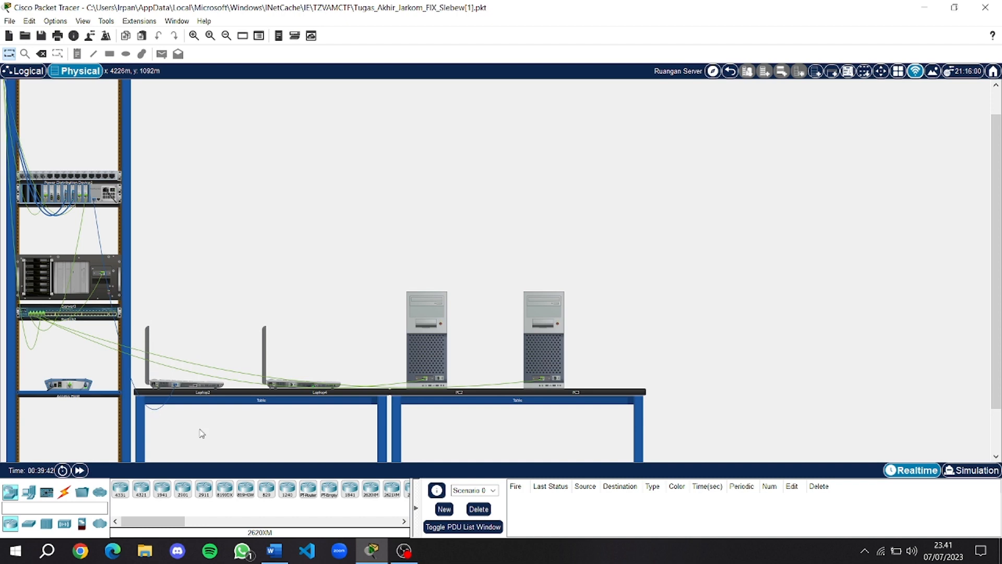
left_click(730, 71)
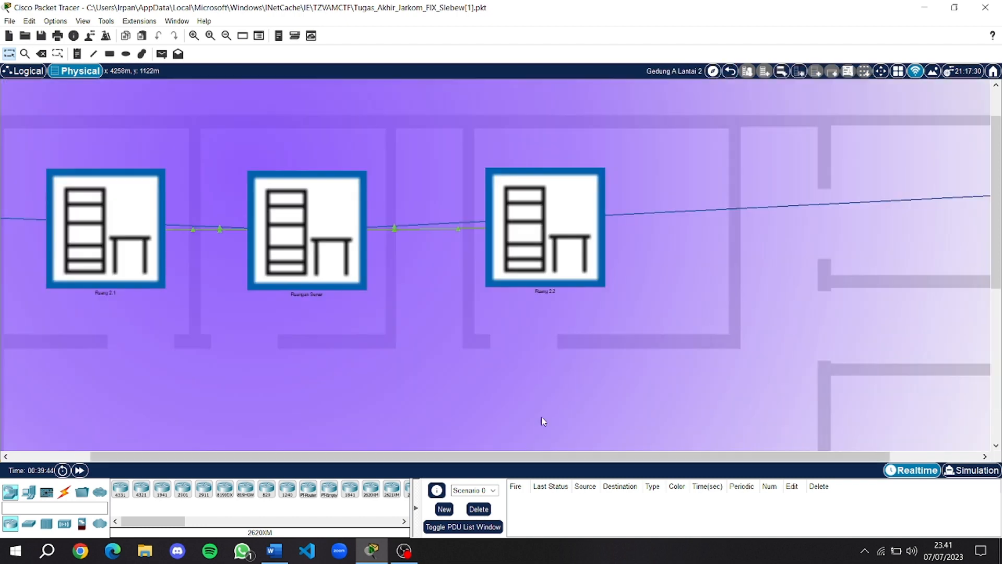
left_click(554, 227)
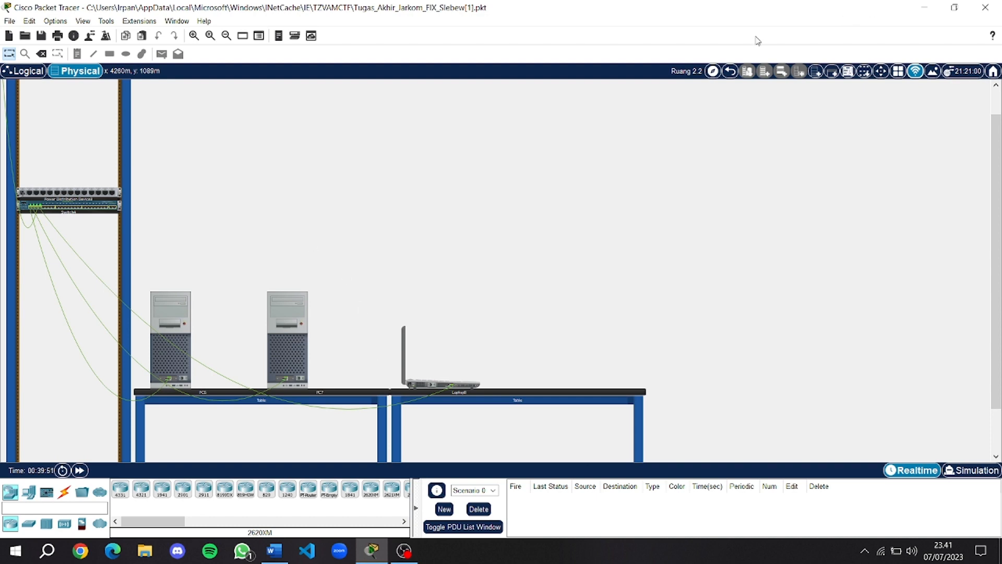
left_click(732, 73)
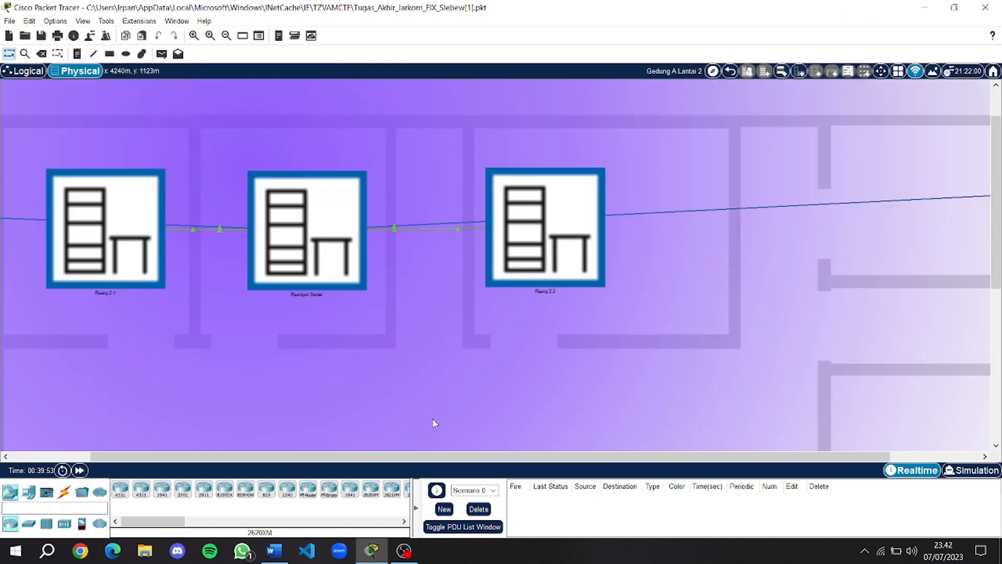
scroll(683, 93, "down", 3)
left_click(731, 72)
scroll(439, 313, "up", 4)
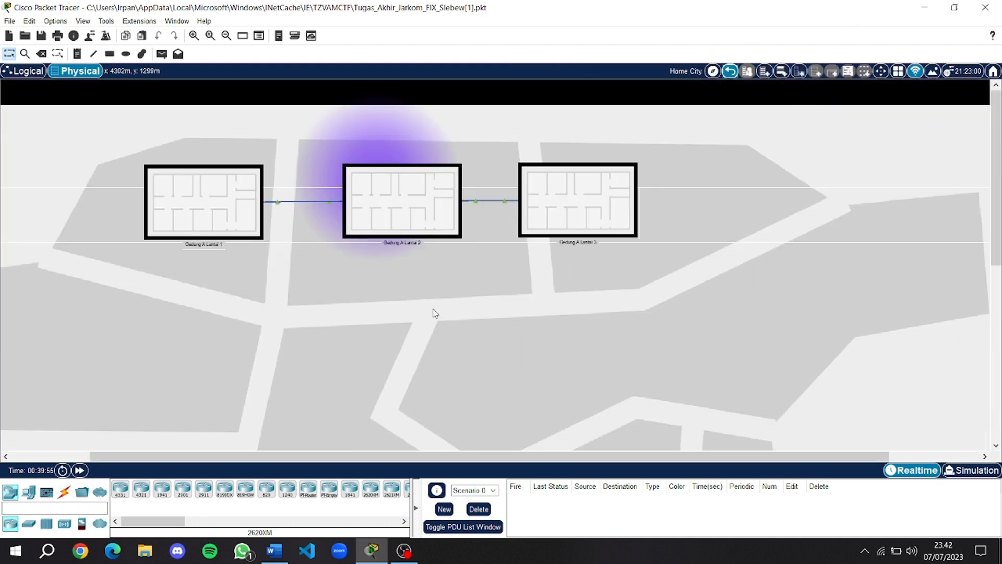
left_click(572, 198)
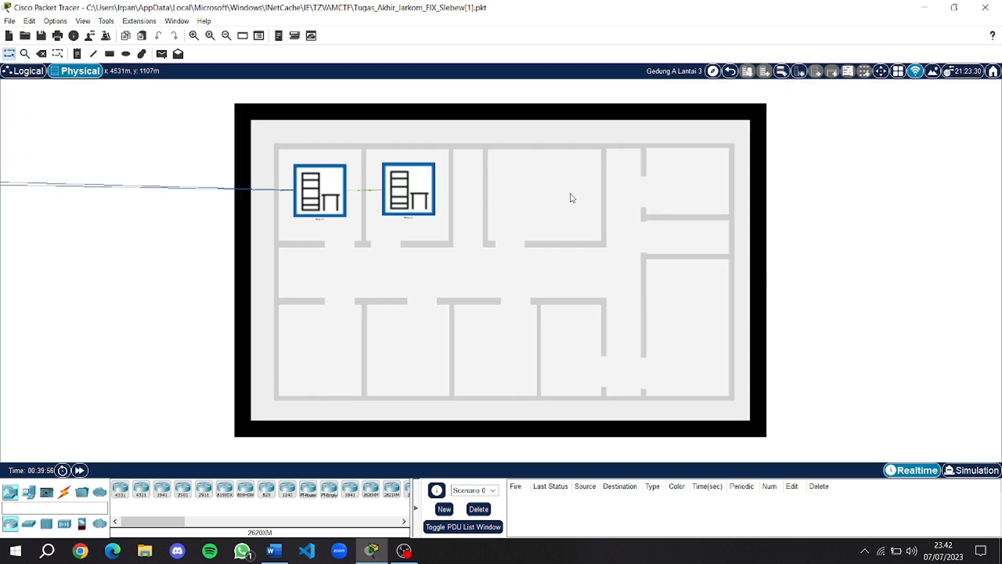
left_click(319, 184)
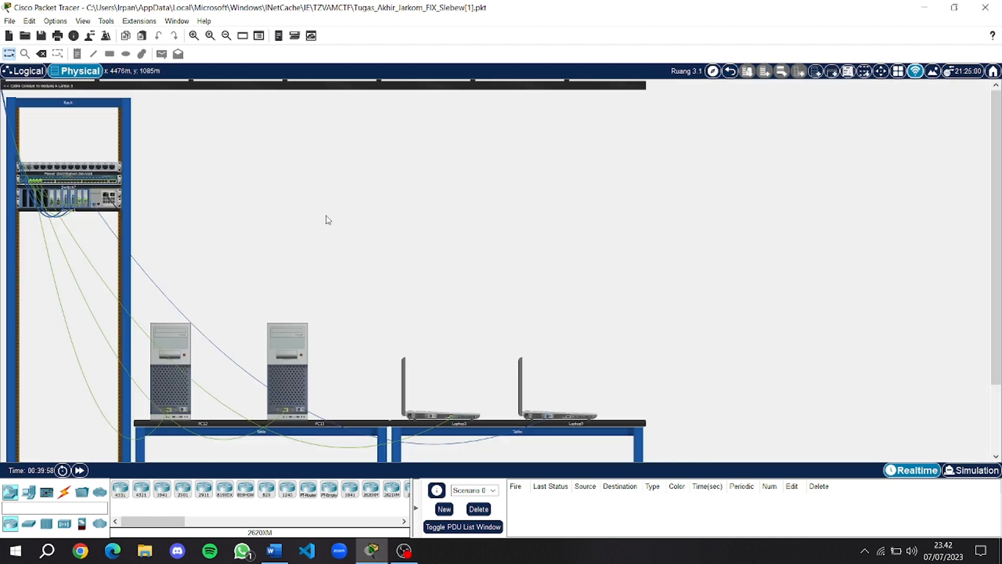
scroll(328, 216, "down", 1)
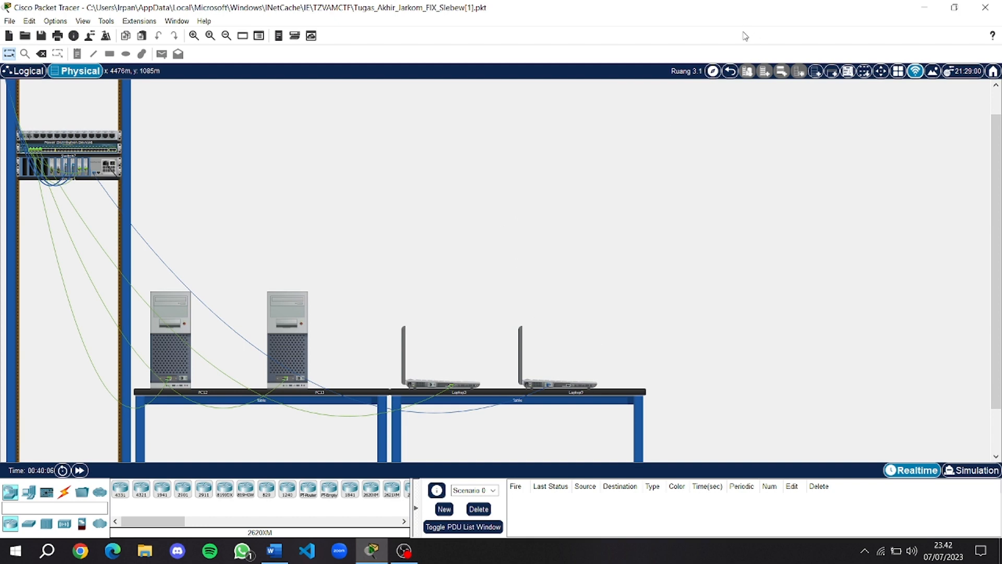
left_click(732, 72)
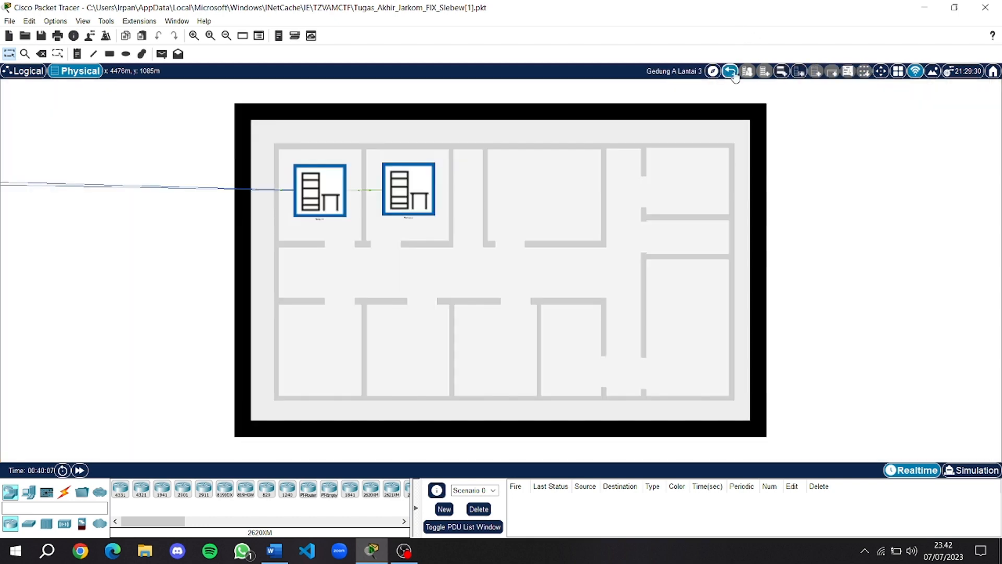
left_click(418, 209)
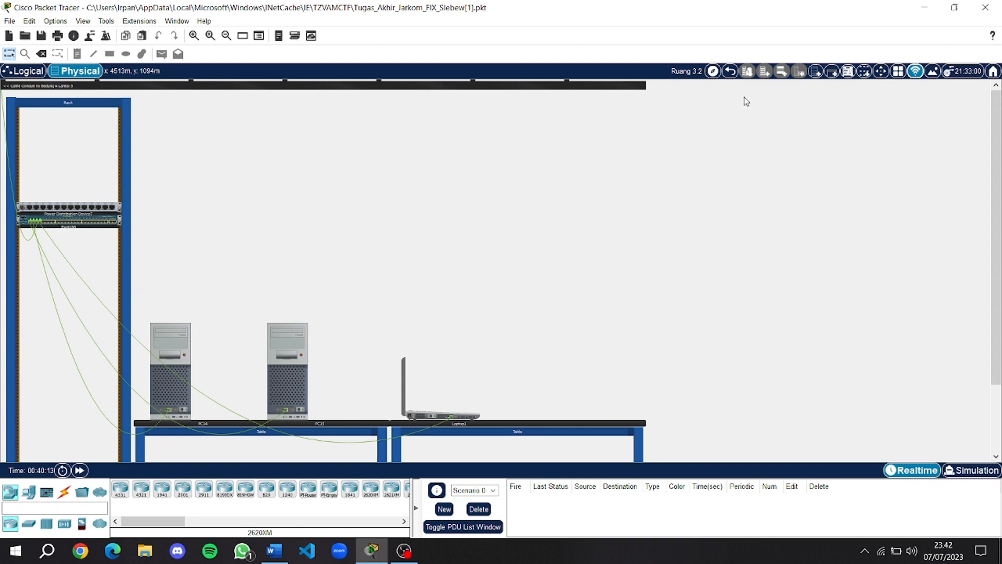
left_click(730, 71)
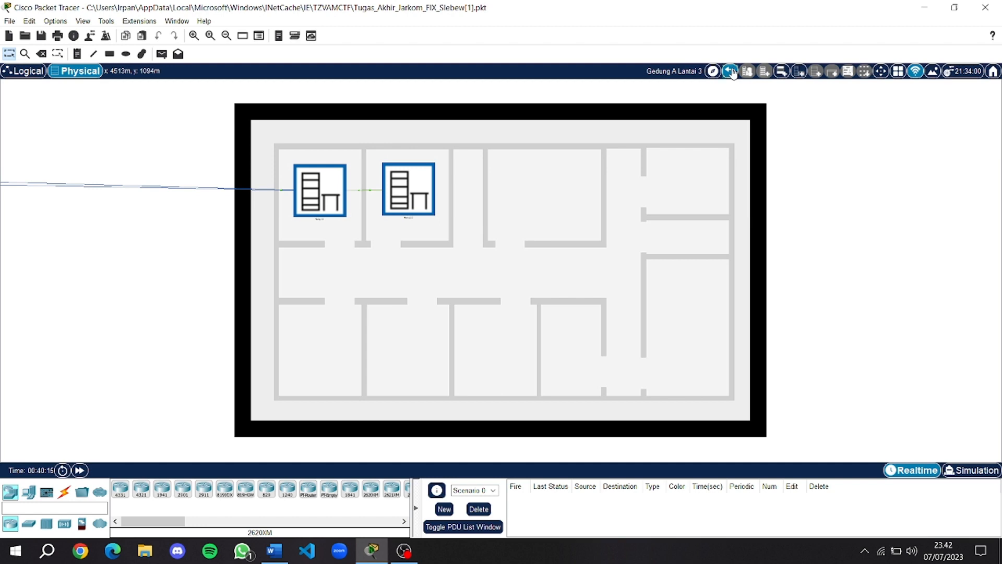
left_click(732, 71)
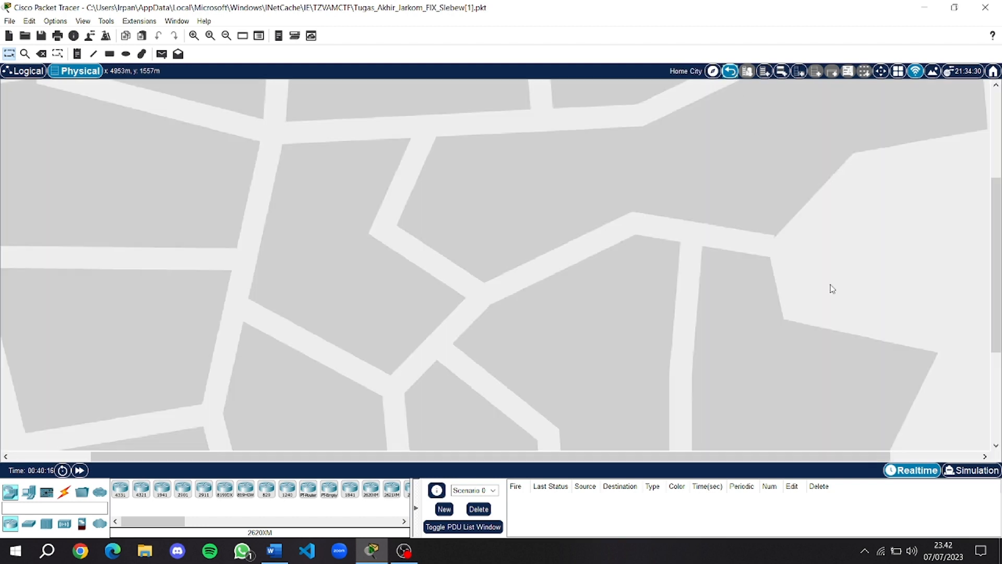
Return to the Logical view and look over Ruang 1.2, 2.1, 2.2 and 3.1 with their gateways.
left_click(21, 72)
scroll(672, 278, "up", 2)
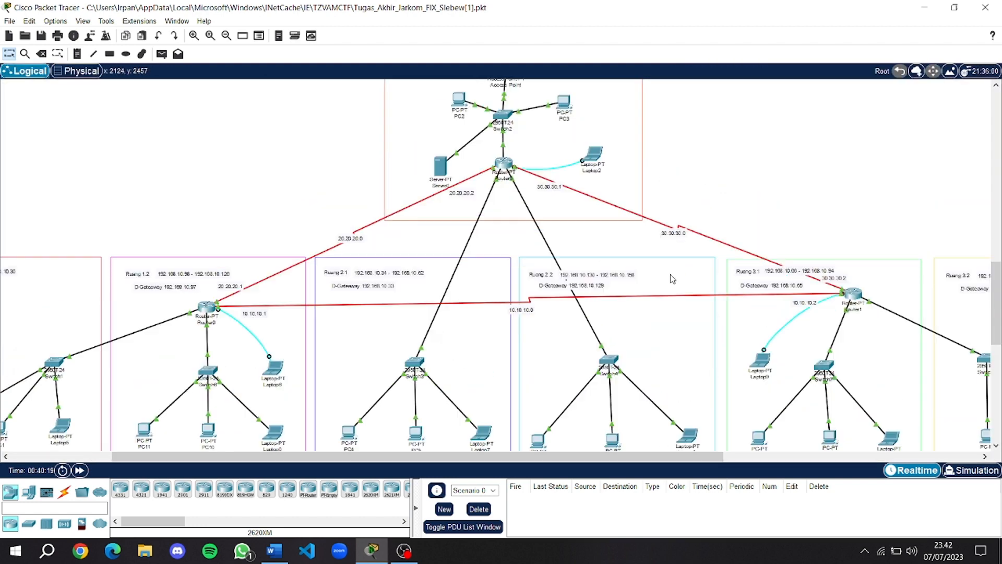
scroll(672, 279, "down", 2)
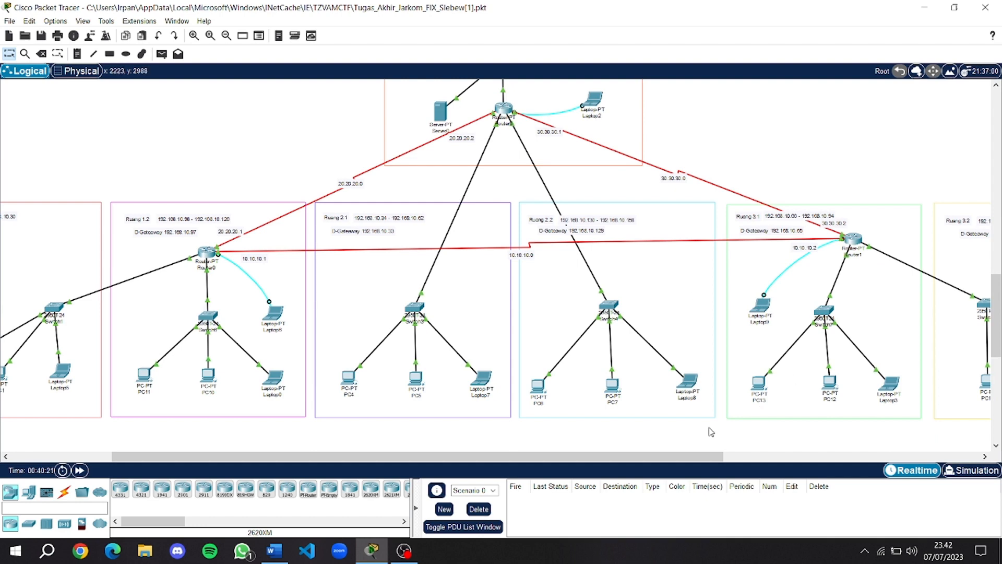
mouse_move(688, 456)
left_mouse_down()
mouse_move(724, 455)
mouse_move(659, 454)
mouse_move(680, 437)
left_mouse_up()
scroll(662, 329, "up", 2)
scroll(663, 322, "down", 2)
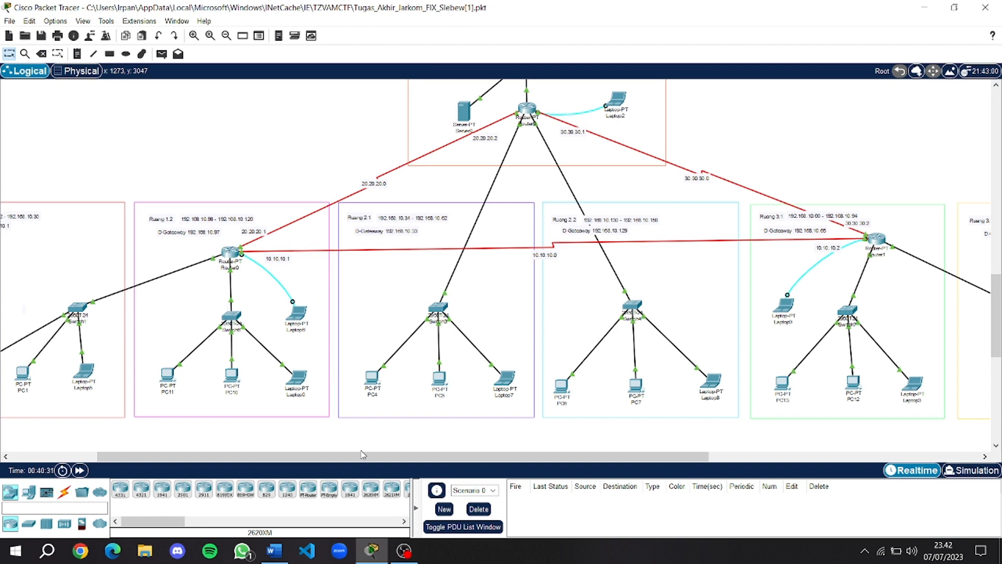
Bring the OBS Studio recorder forward and stop the recording.
left_click(404, 550)
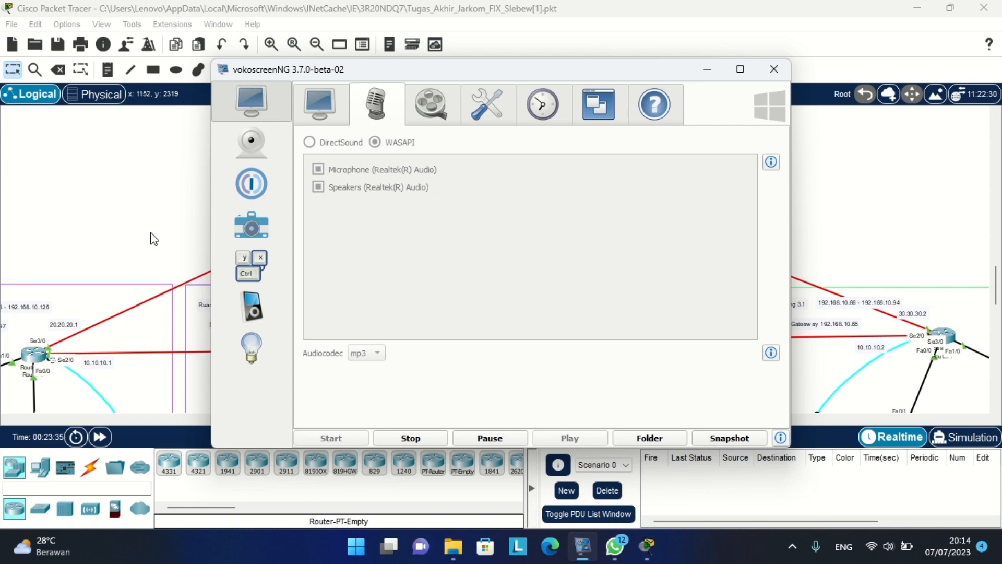
key("Escape")
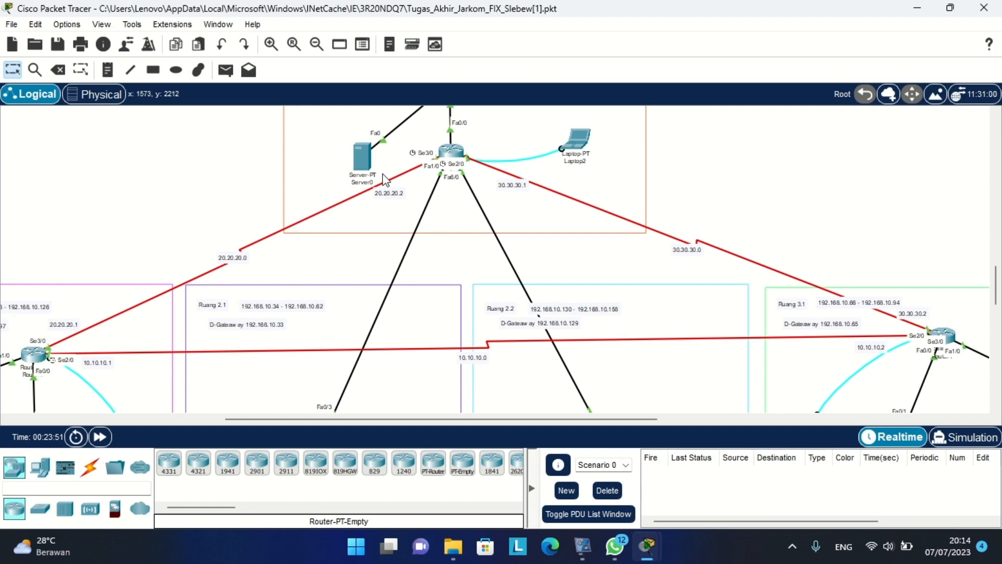
Zoom in on Ruang 1.1 and 1.2, then pan right across each room to Ruang 3.2.
scroll(308, 195, "left", 10)
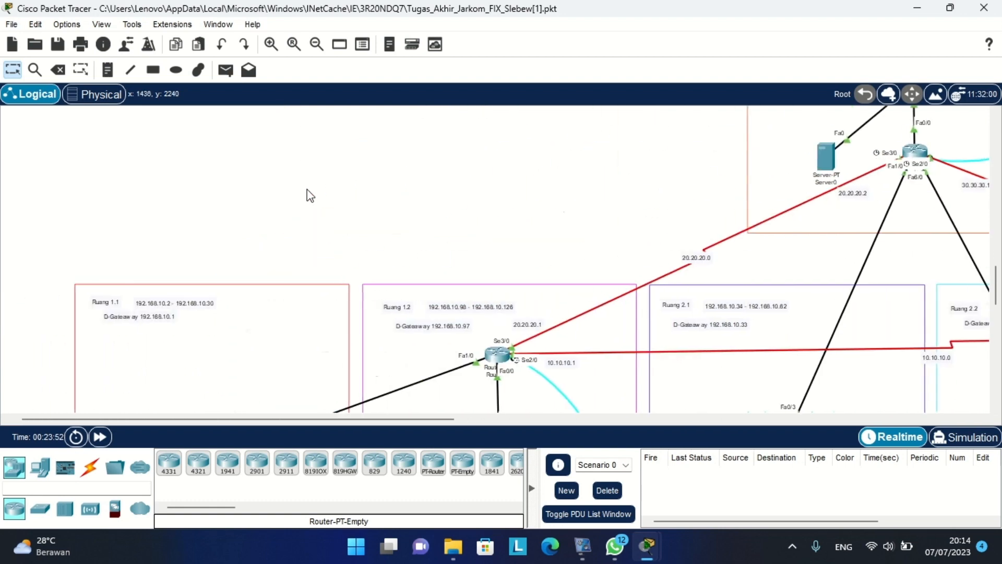
left_click(275, 49)
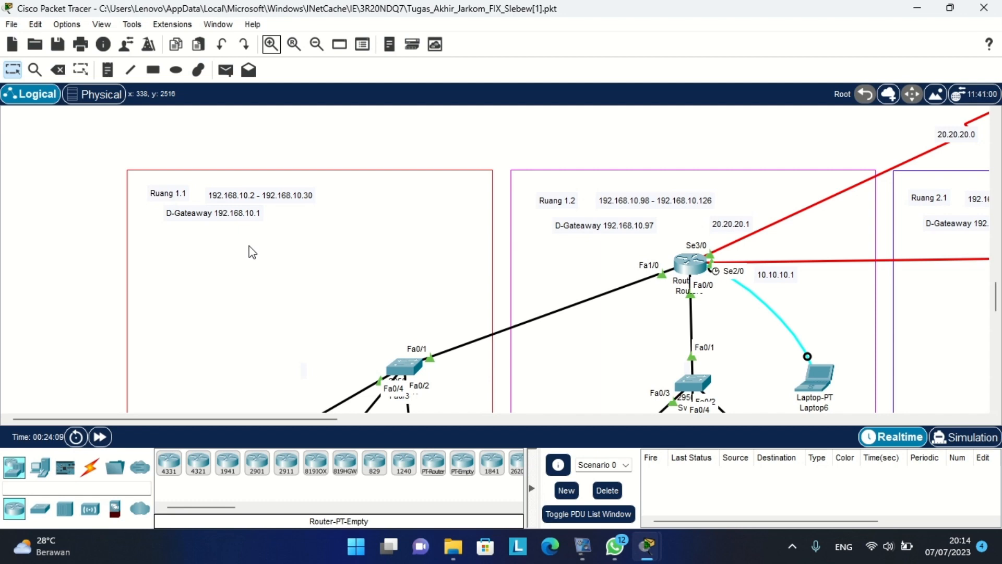
scroll(253, 252, "right", 5)
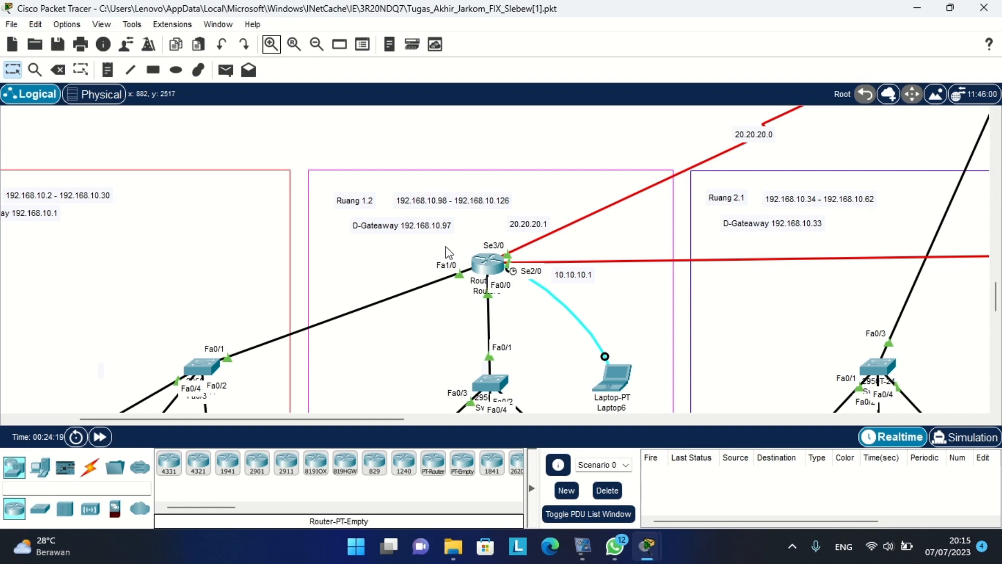
scroll(447, 253, "right", 5)
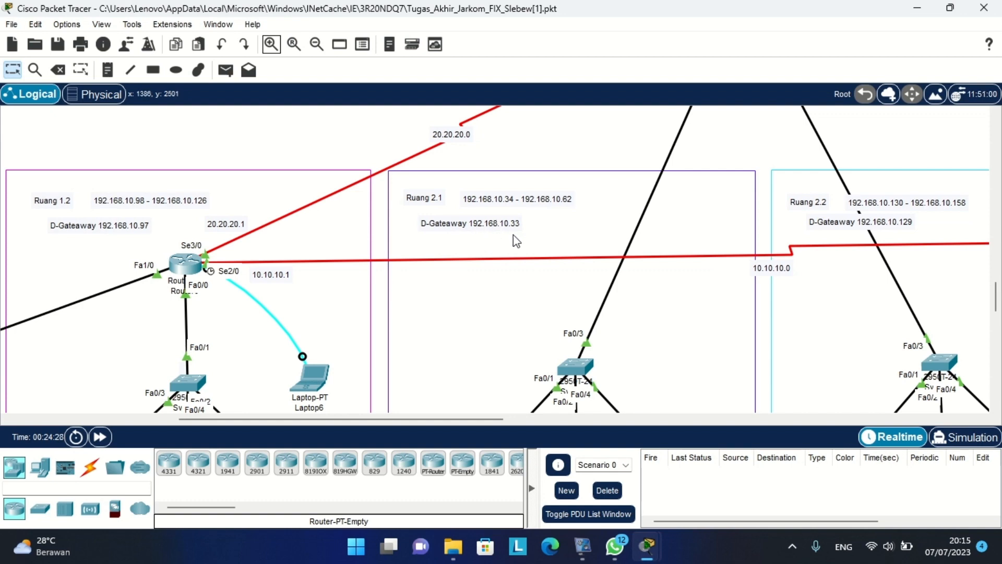
scroll(513, 234, "right", 5)
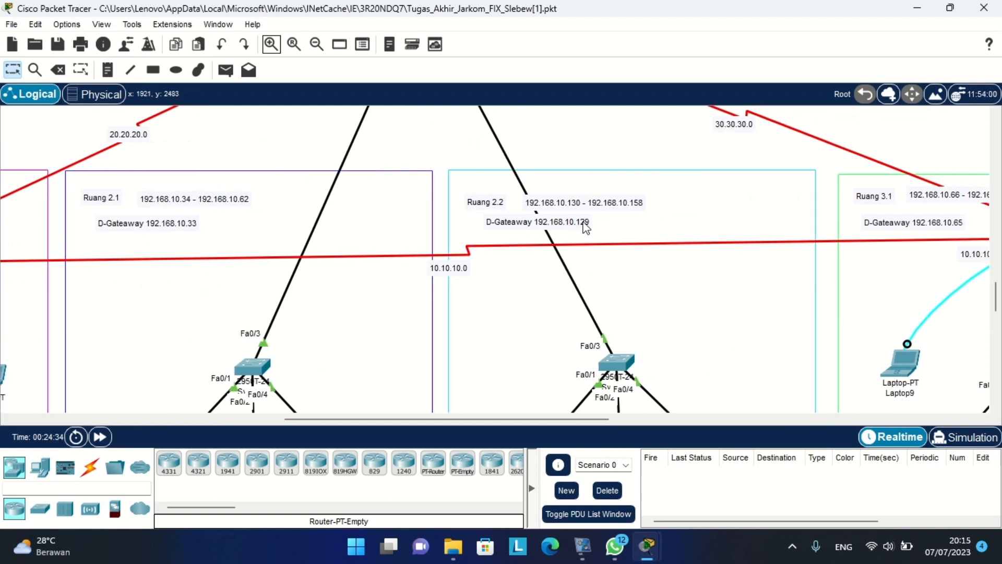
scroll(585, 227, "right", 2)
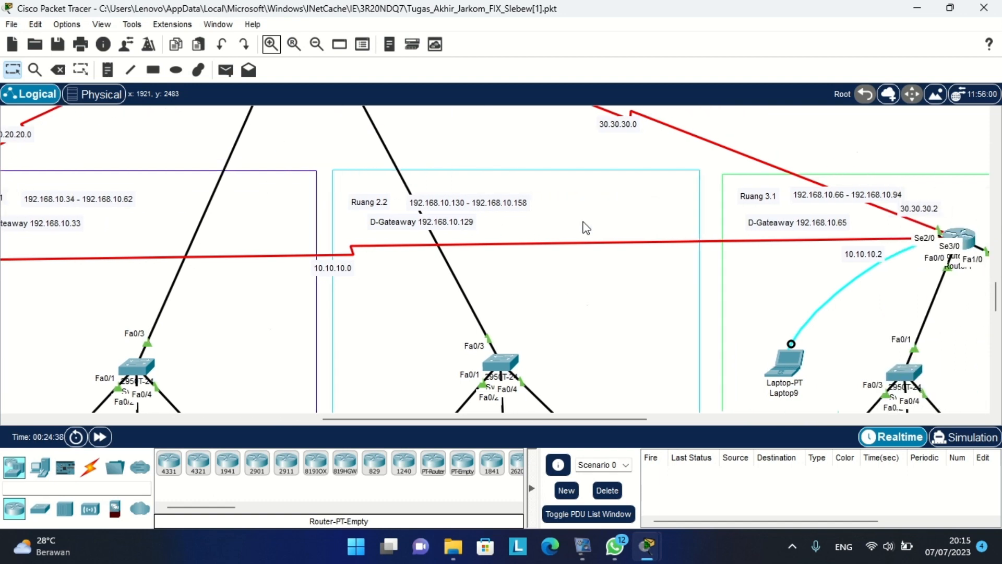
scroll(585, 227, "right", 3)
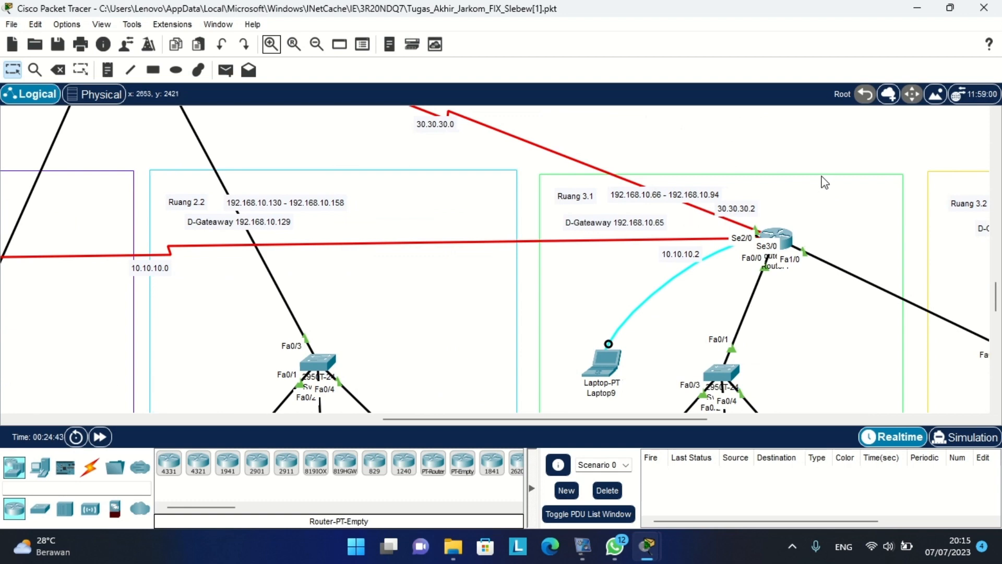
scroll(825, 183, "right", 2)
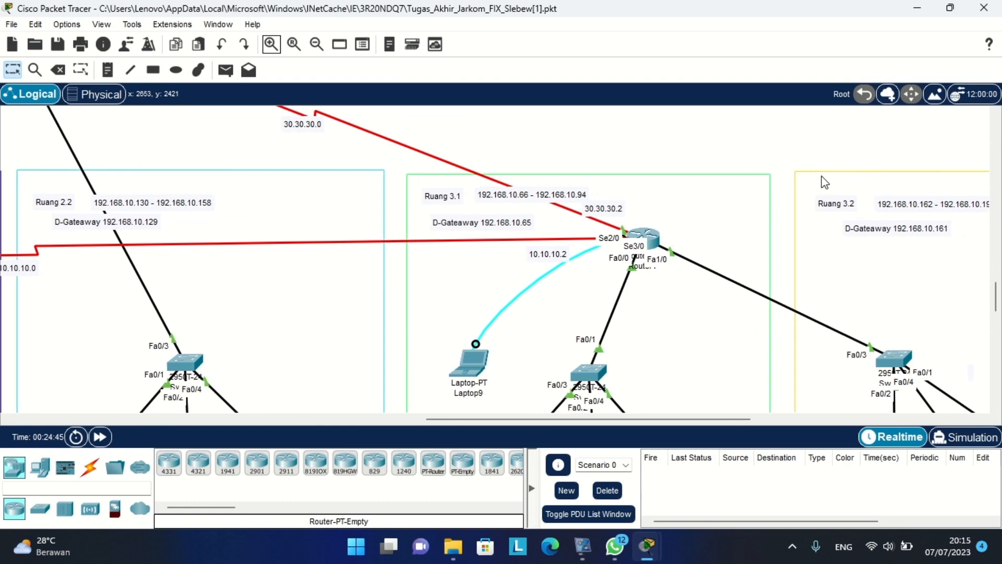
scroll(825, 182, "right", 3)
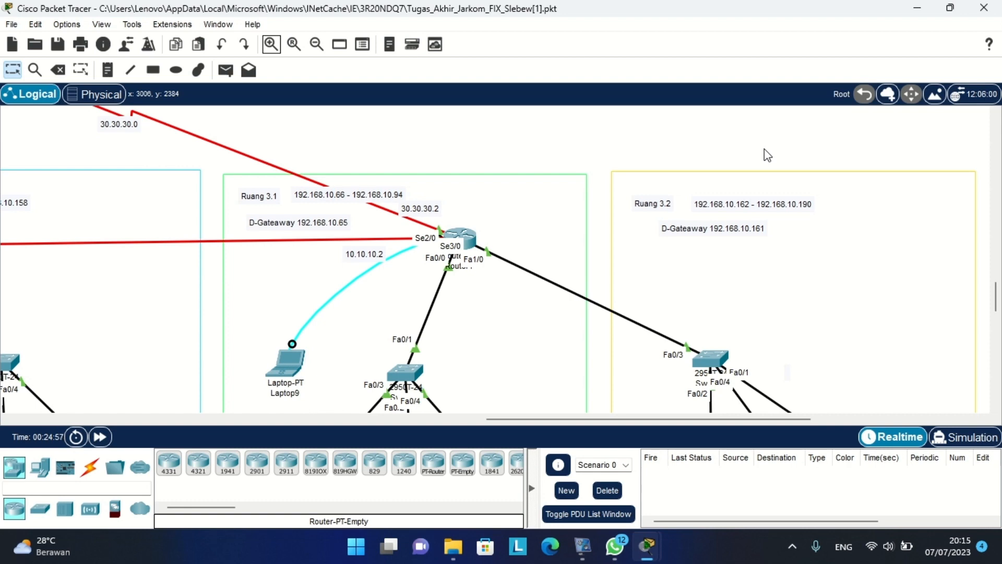
Pan back to the Ruang 1.2 router and open the Router0 window.
scroll(764, 149, "left", 5)
scroll(764, 149, "up", 4)
scroll(764, 148, "left", 10)
scroll(764, 148, "up", 2)
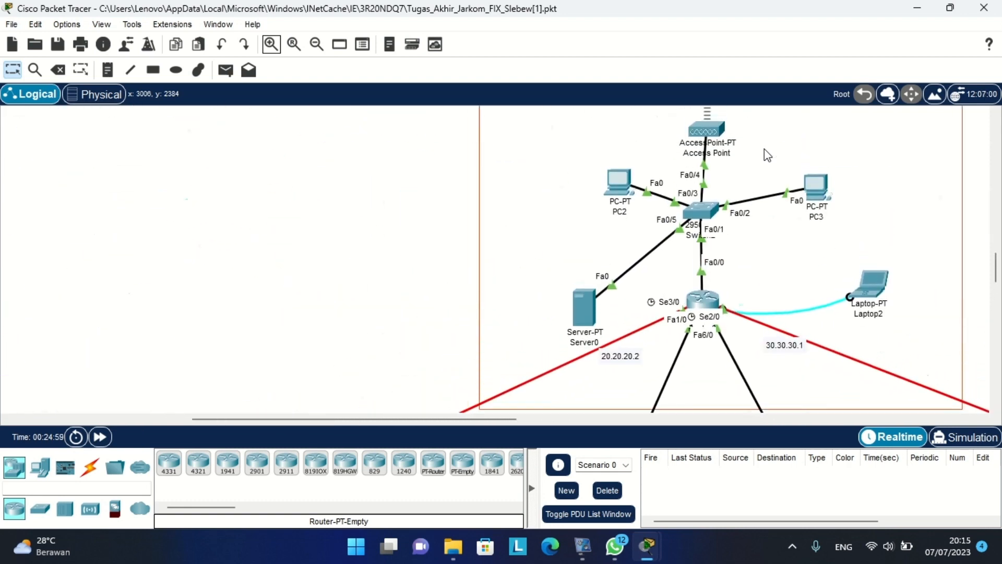
scroll(764, 149, "up", 4)
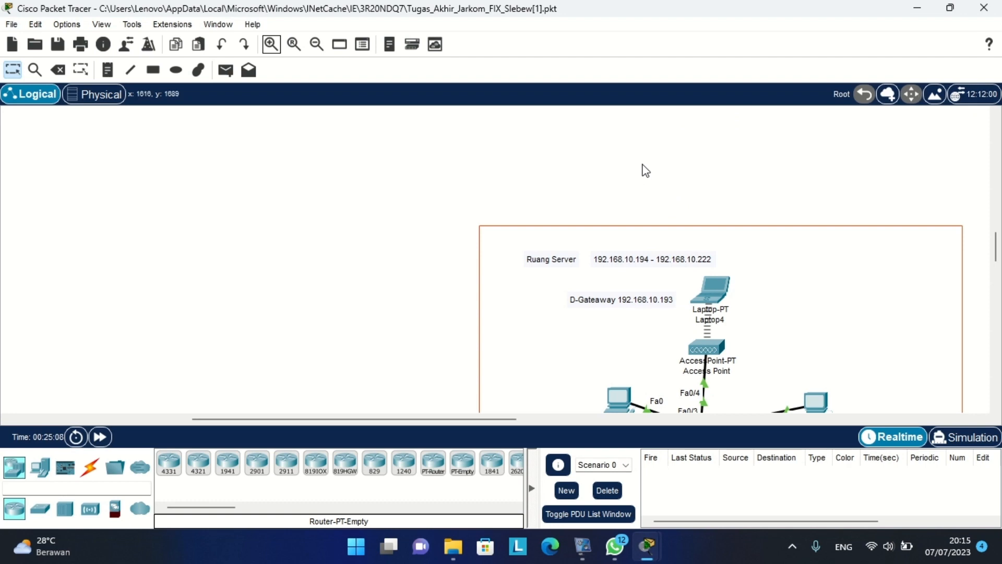
scroll(645, 170, "down", 6)
scroll(646, 170, "down", 3)
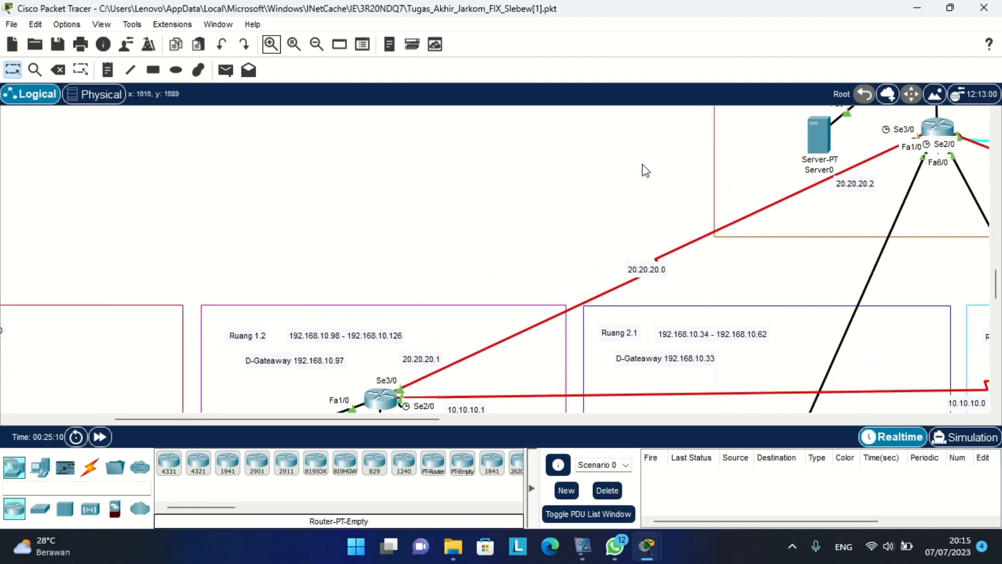
scroll(646, 171, "left", 4)
scroll(645, 170, "down", 3)
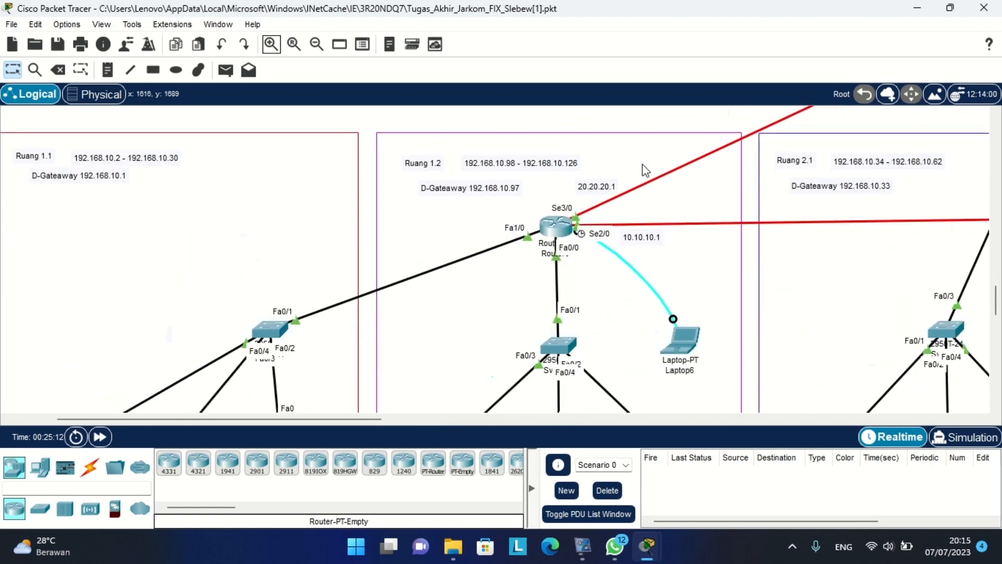
scroll(644, 168, "left", 4)
scroll(572, 198, "down", 1)
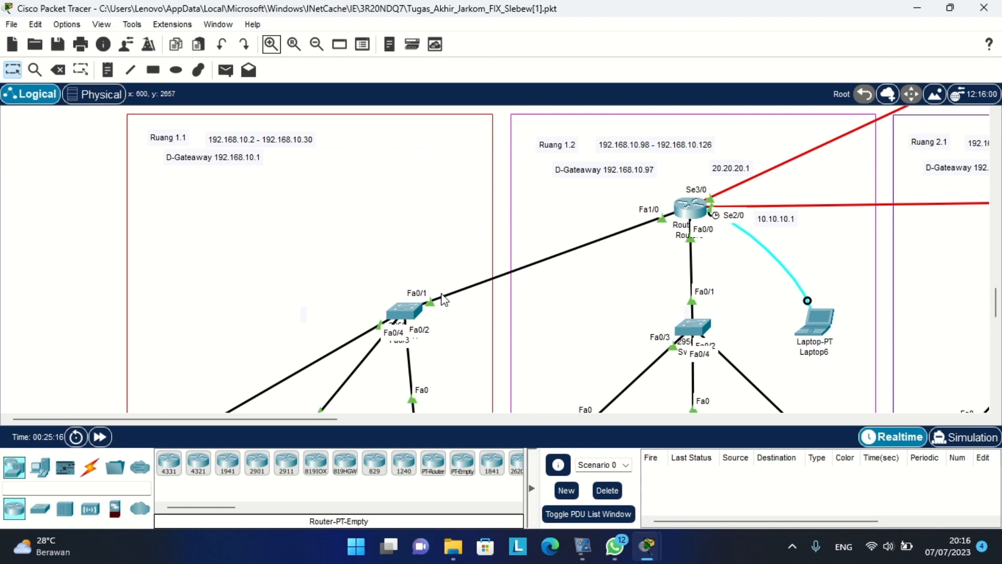
scroll(552, 300, "right", 3)
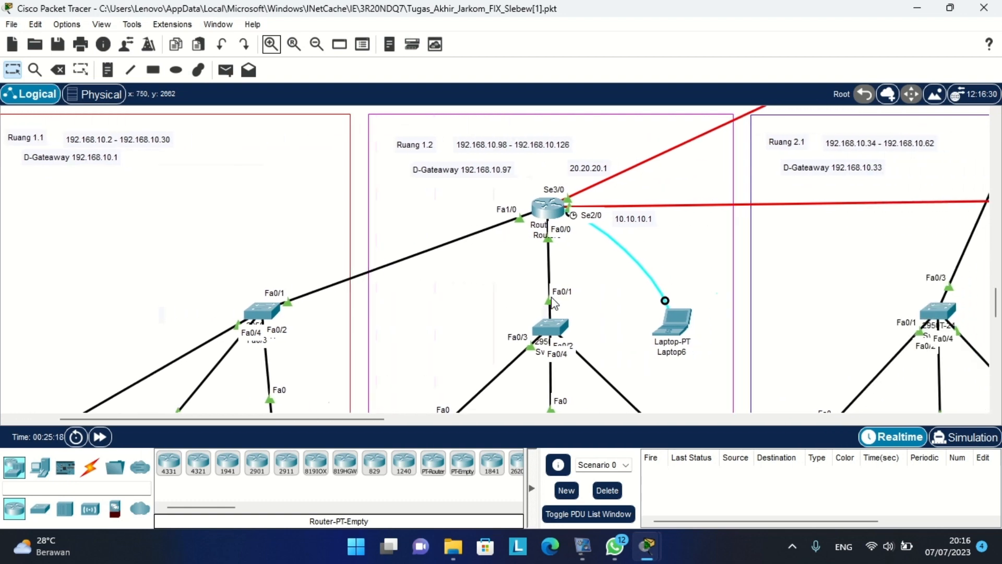
scroll(548, 235, "up", 3)
scroll(546, 213, "right", 2)
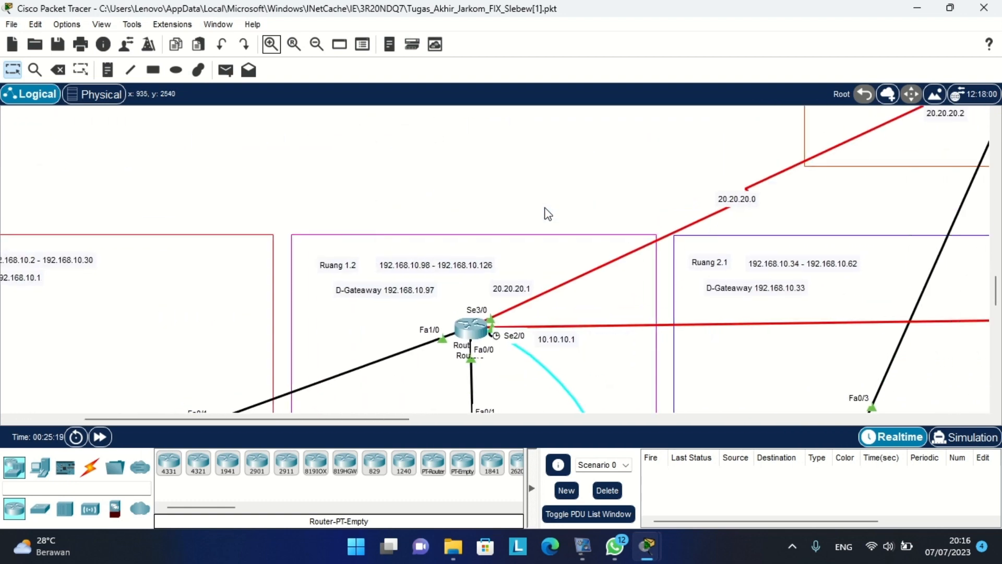
scroll(547, 214, "right", 2)
scroll(547, 214, "up", 3)
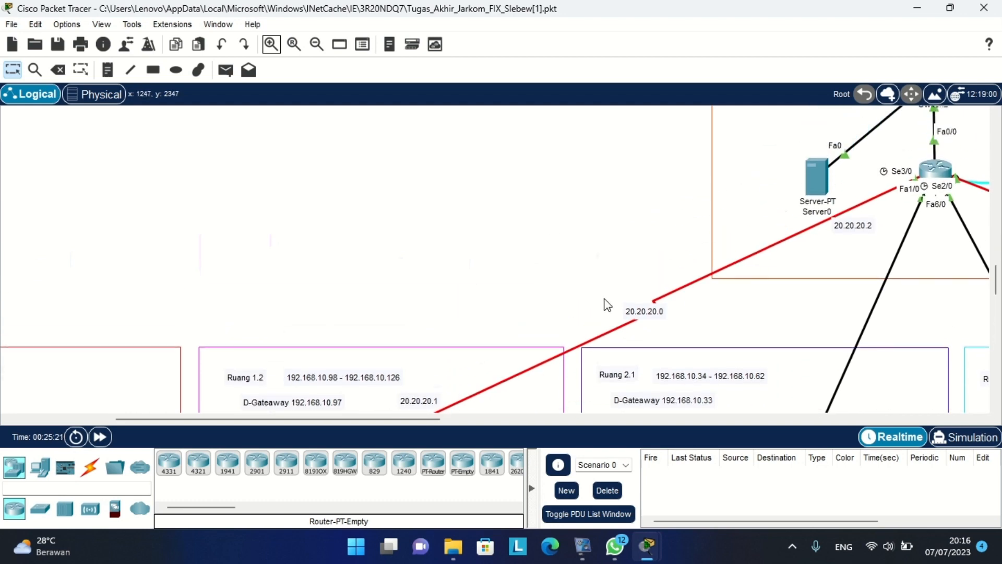
scroll(607, 305, "down", 7)
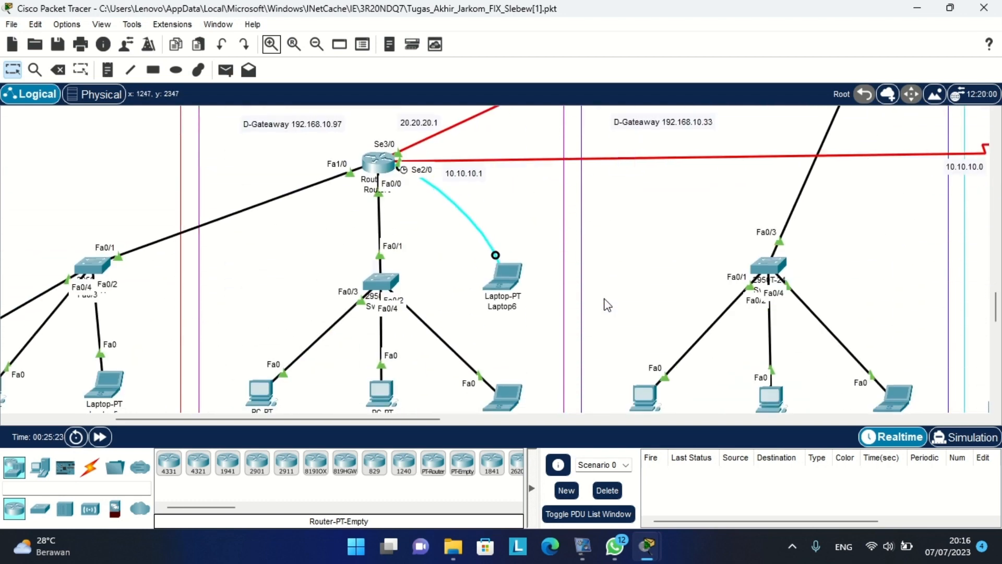
scroll(606, 305, "left", 4)
scroll(607, 306, "up", 1)
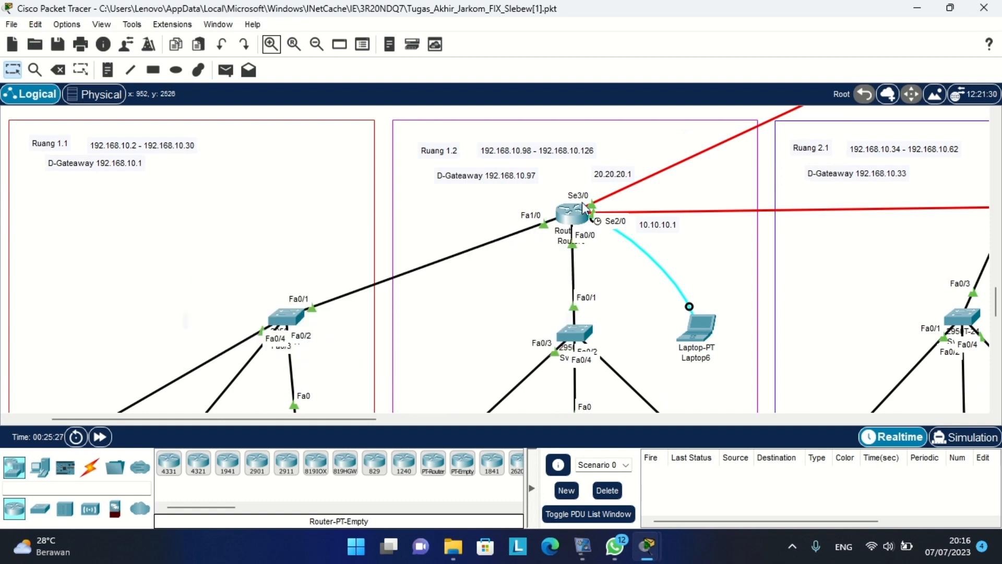
left_click(571, 214)
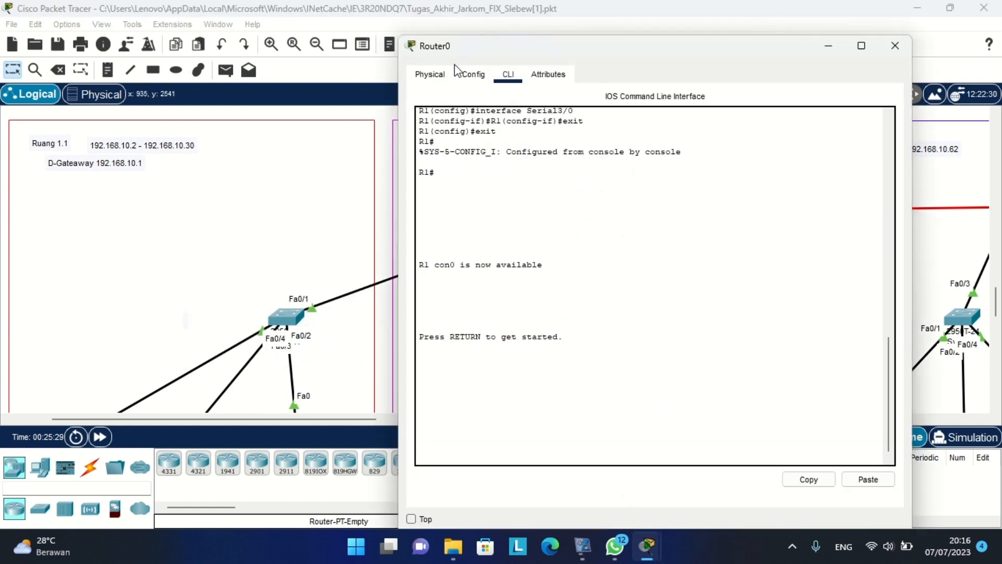
Show Router0's FastEthernet0/0 settings on the Config tab, shifting the window to see the topology.
left_click(470, 74)
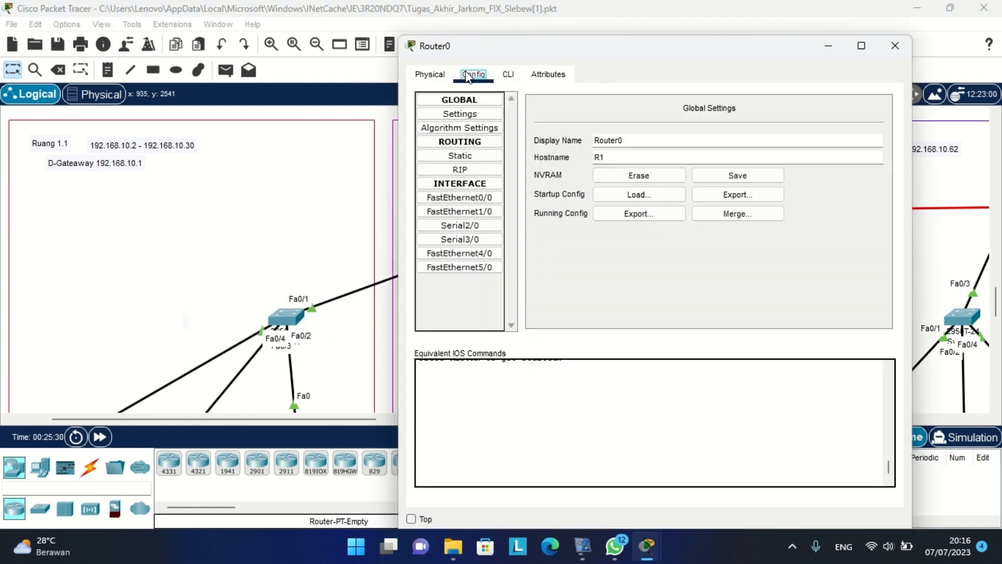
left_click(434, 197)
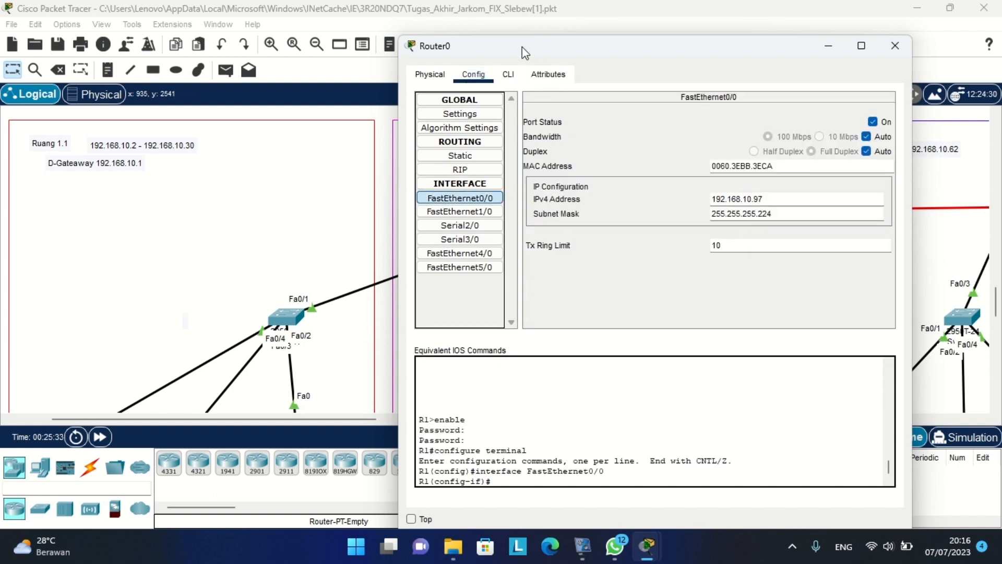
left_click_drag(524, 52, 808, 51)
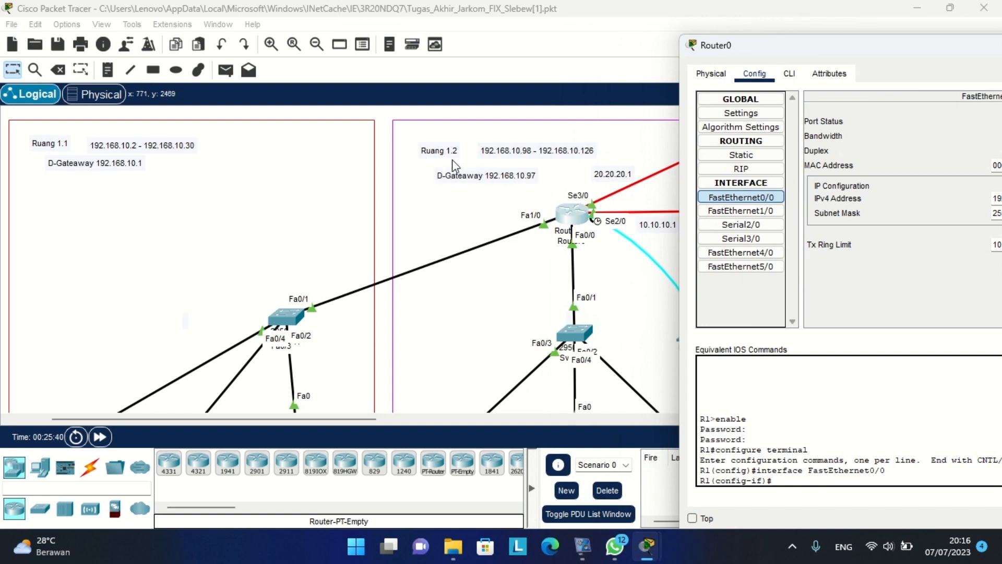
left_click_drag(842, 48, 519, 43)
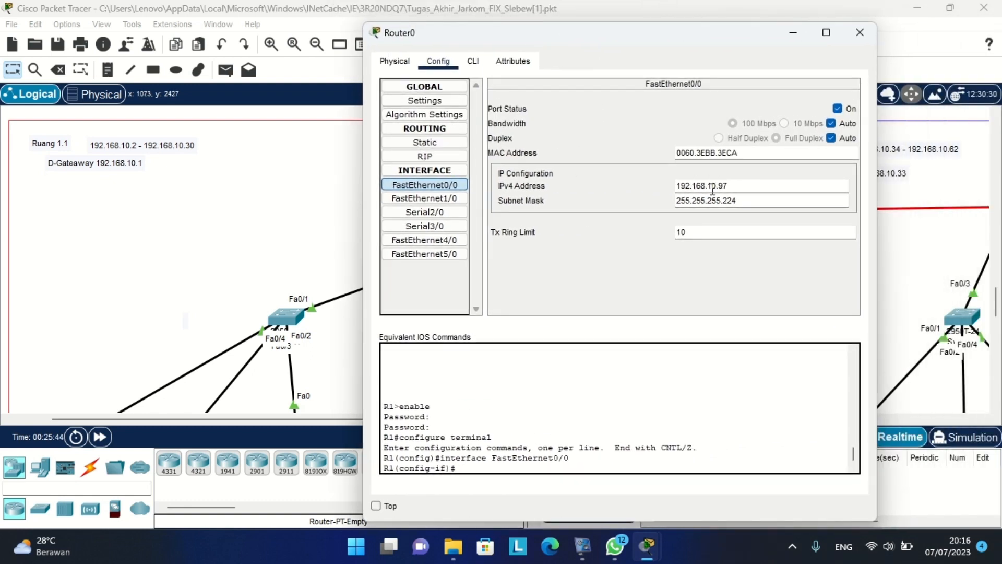
left_click_drag(581, 33, 574, 73)
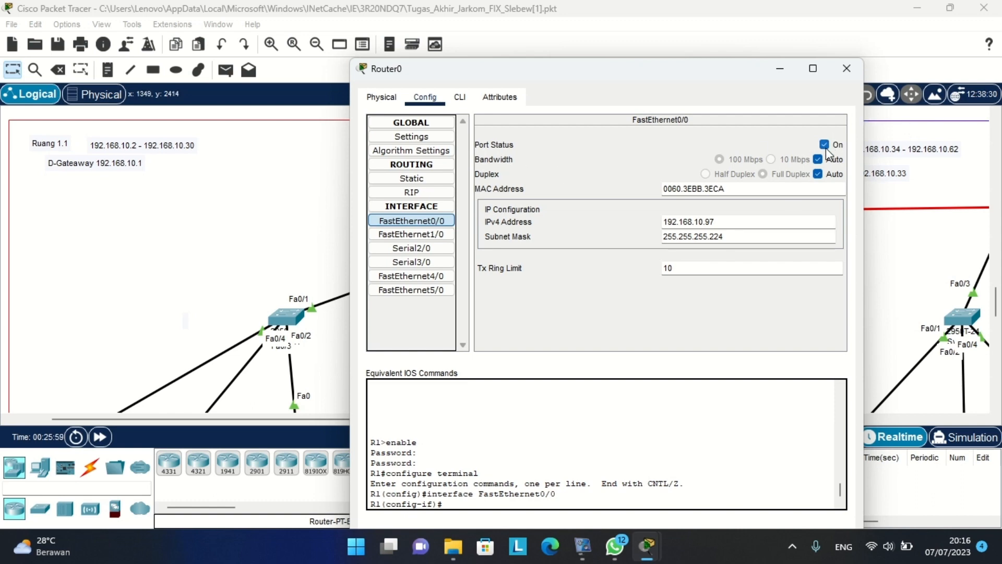
Check FastEthernet1/0 at 192.168.10.1/255.255.255.224, then close Router0 and pan right to Ruang 3.1.
left_click(438, 235)
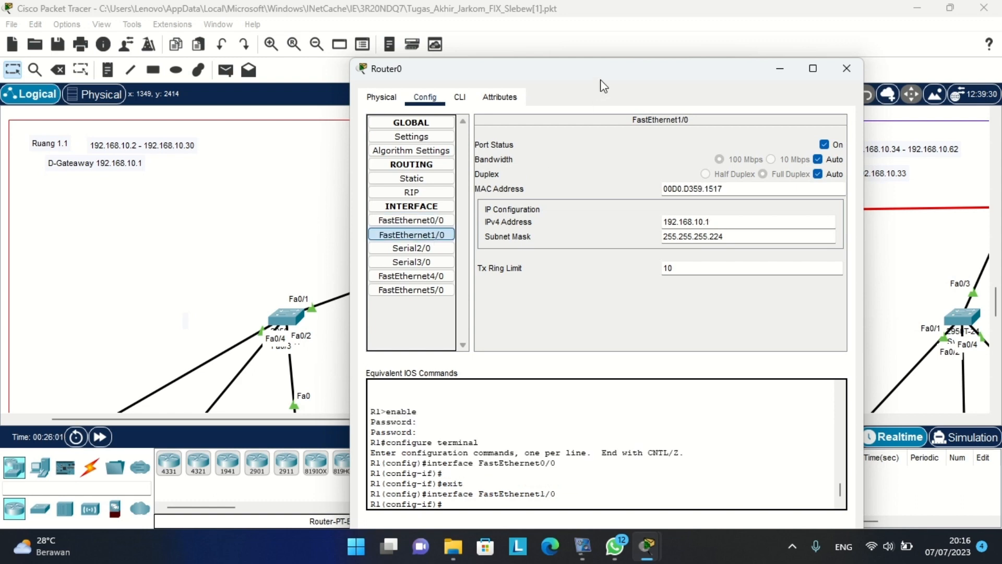
left_click_drag(520, 69, 753, 50)
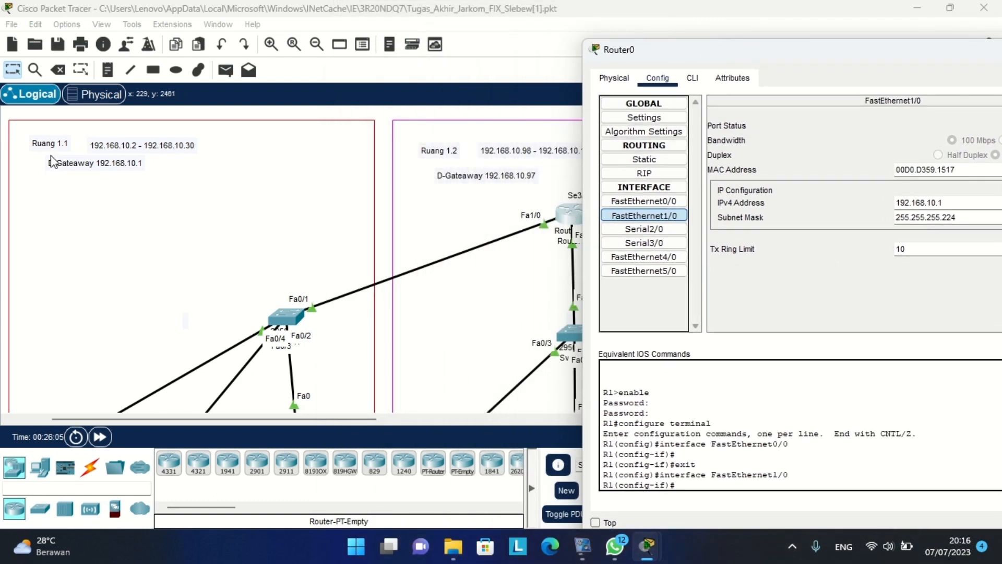
left_click_drag(693, 52, 477, 43)
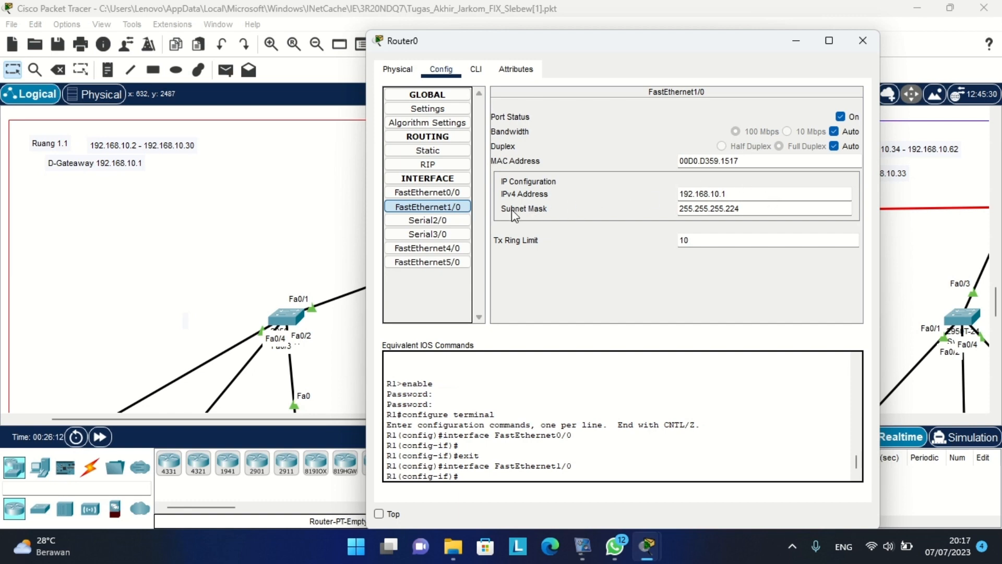
left_click(860, 42)
scroll(840, 182, "right", 20)
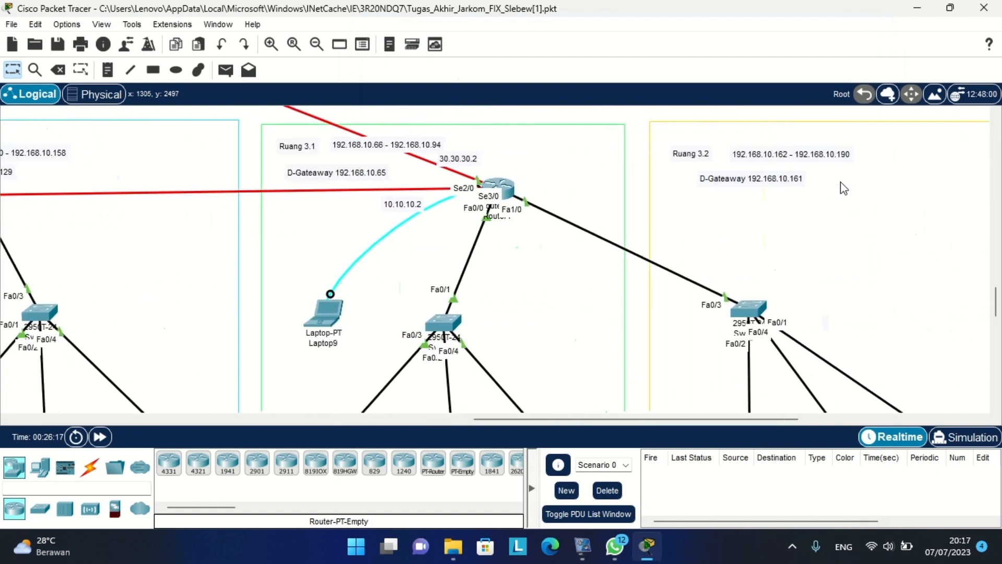
Open the Ruang 3.1 router's Config and check FastEthernet0/0 at 192.168.10.65.
left_click(498, 189)
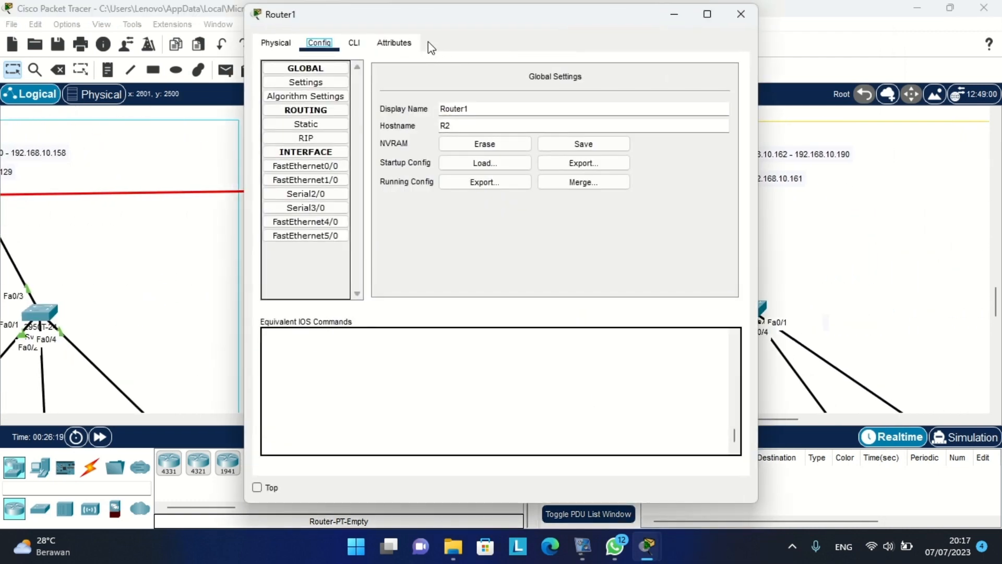
left_click(308, 166)
left_click_drag(587, 14, 261, 40)
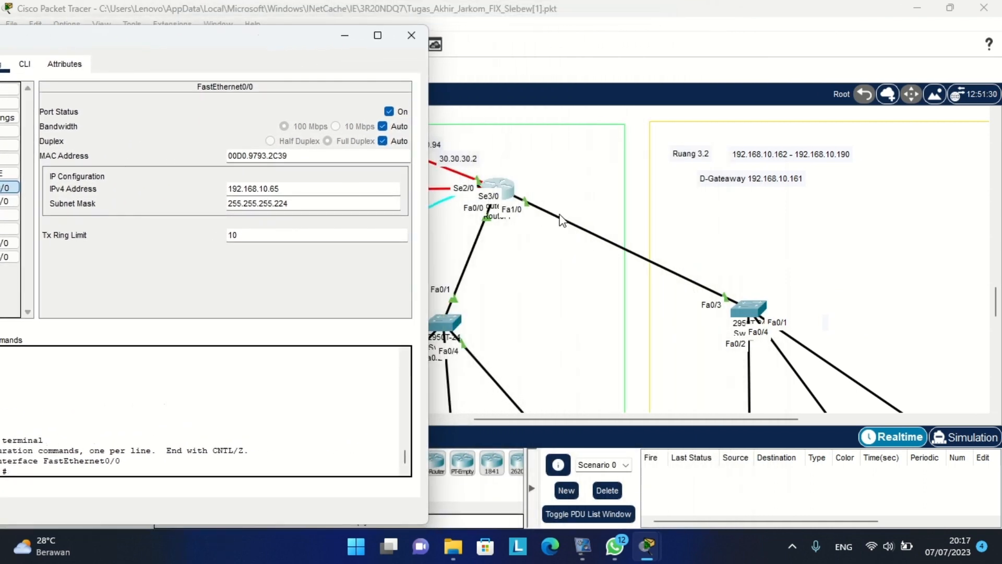
scroll(562, 219, "left", 3)
scroll(617, 211, "left", 2)
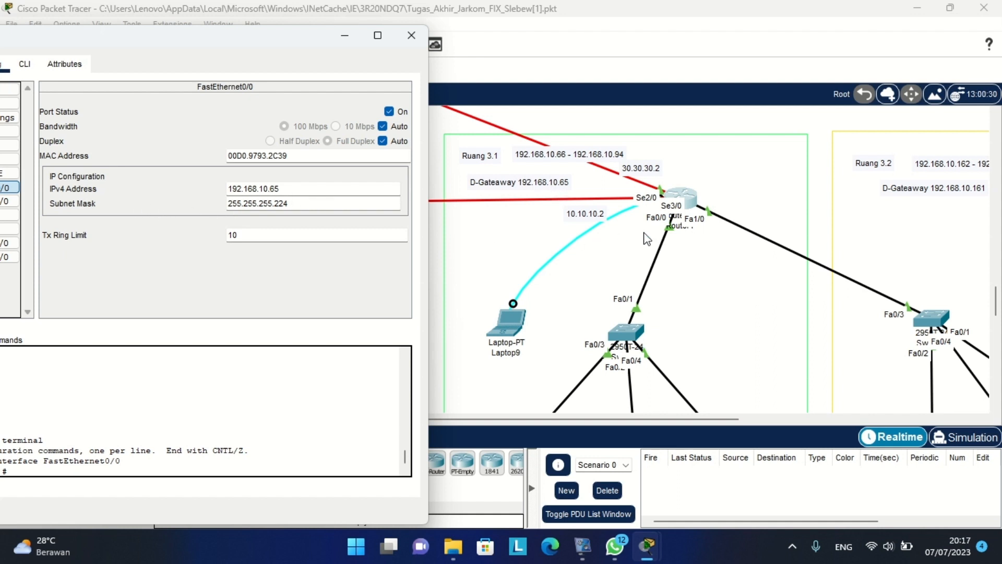
scroll(648, 239, "right", 2)
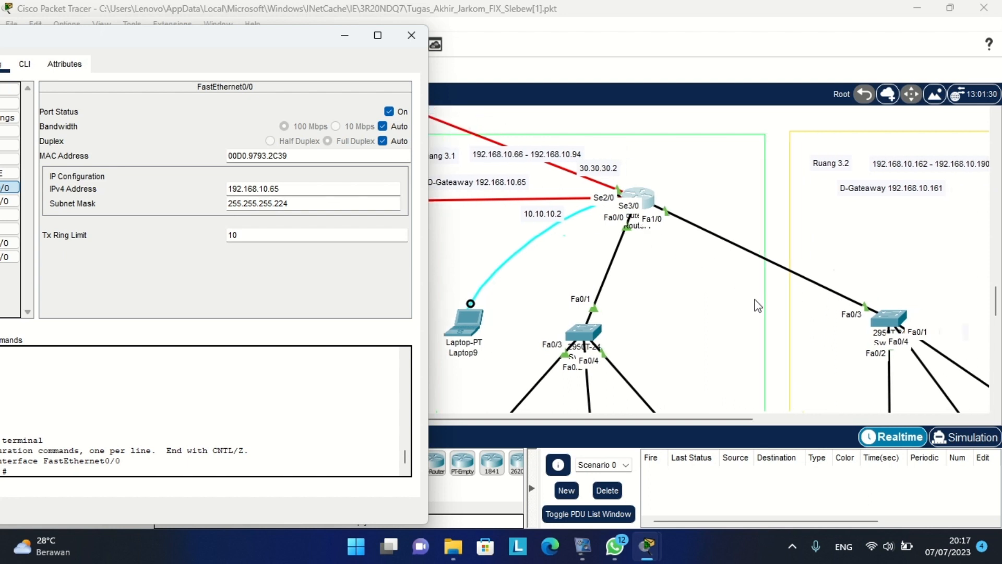
scroll(772, 208, "right", 3)
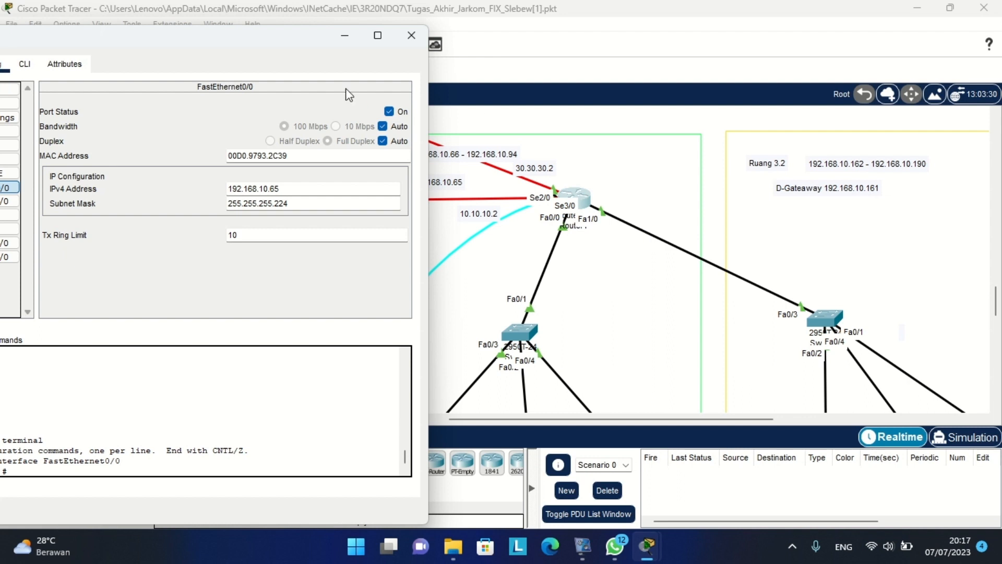
left_click_drag(262, 37, 315, 38)
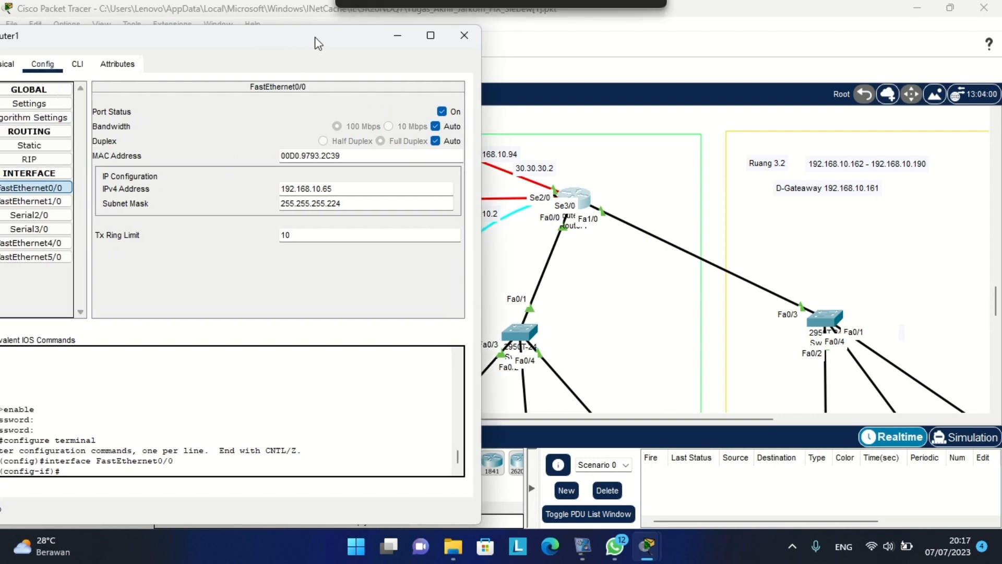
Check FastEthernet1/0 at 192.168.10.161 and close Router1's window.
left_click(60, 201)
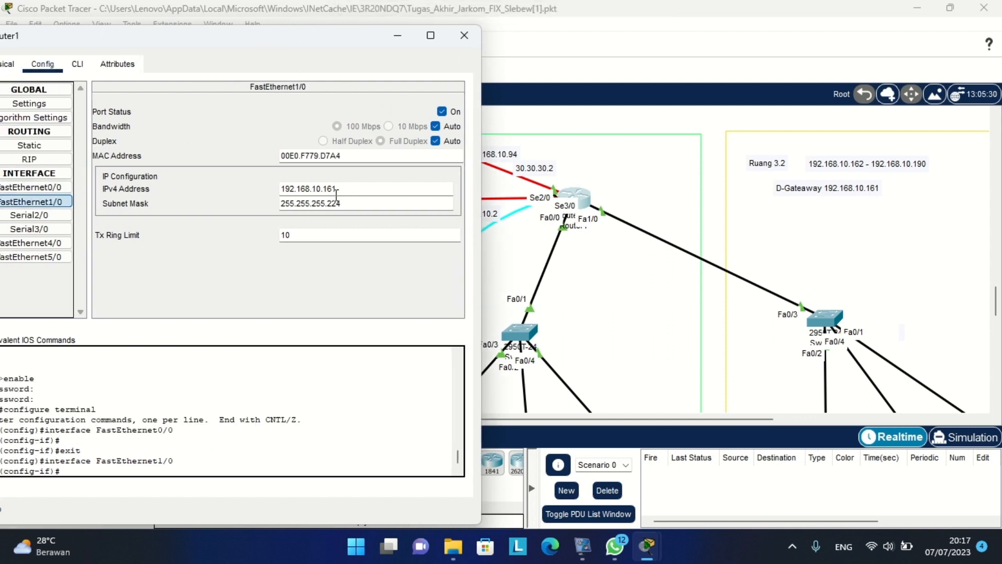
left_click(464, 38)
scroll(491, 158, "left", 15)
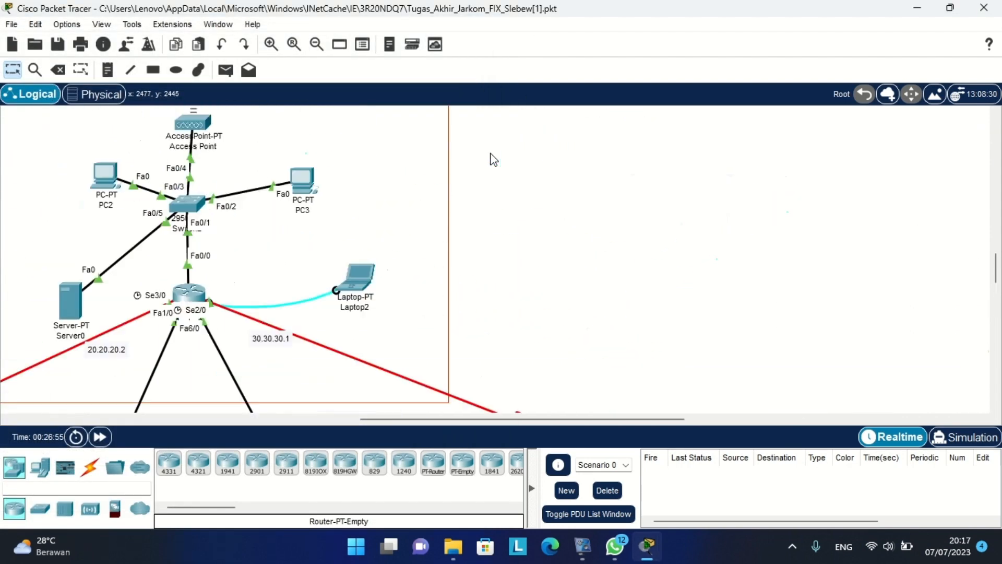
Open Router6 and check its FastEthernet0/0 gateway 192.168.10.193 for Ruang Server.
scroll(491, 158, "up", 1)
left_click(568, 316)
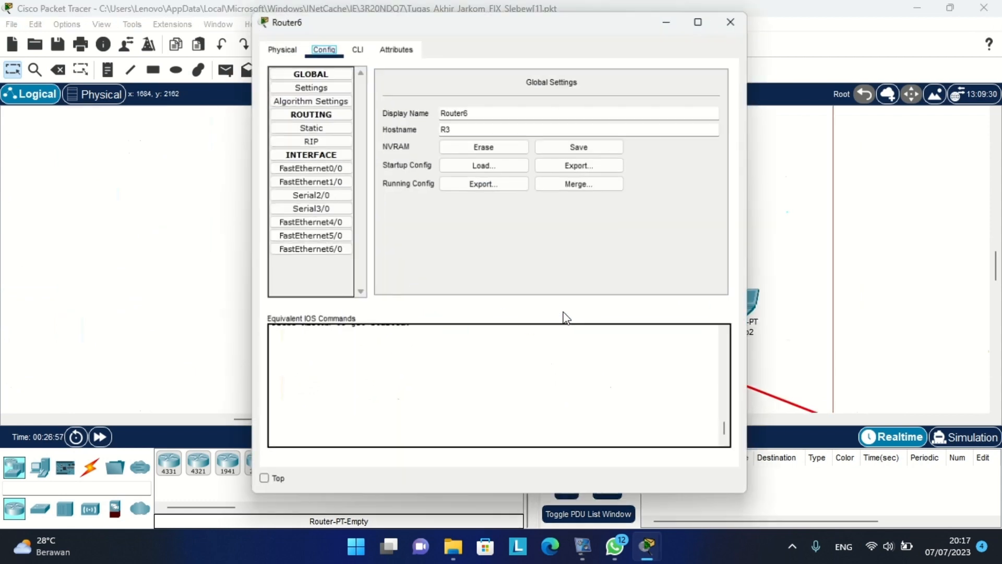
left_click_drag(472, 24, 290, 21)
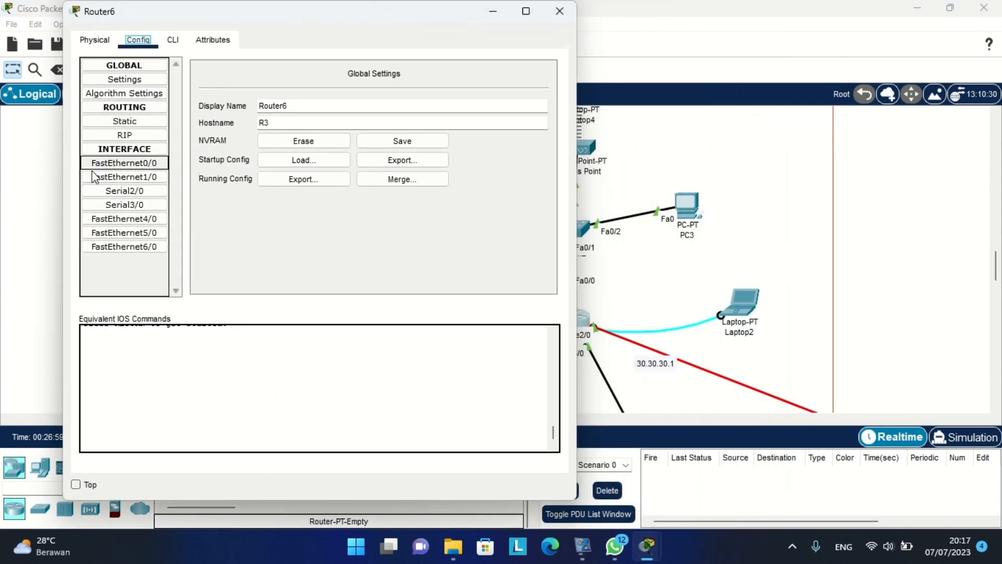
left_click(127, 164)
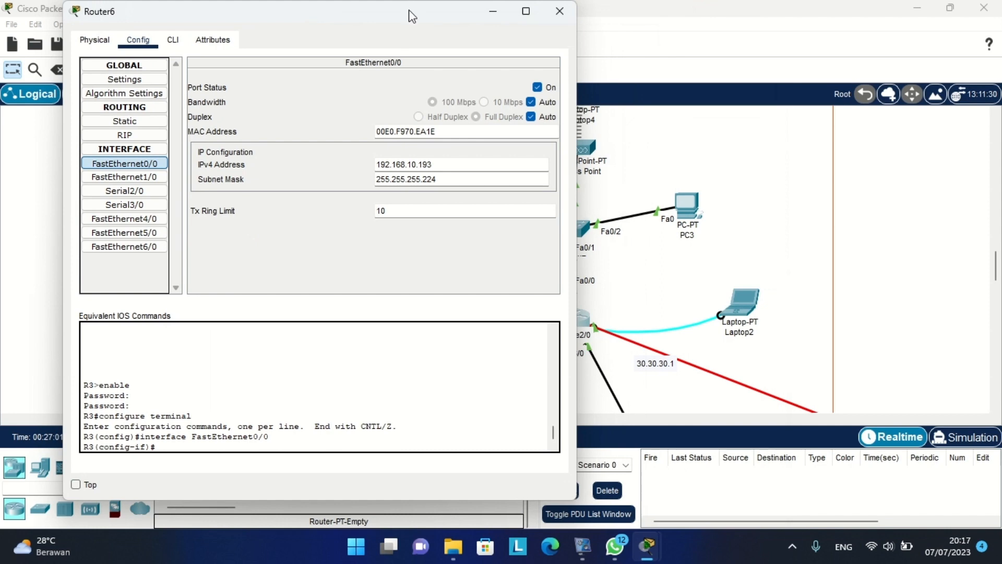
left_click_drag(407, 17, 281, 17)
scroll(653, 215, "up", 2)
scroll(654, 215, "left", 1)
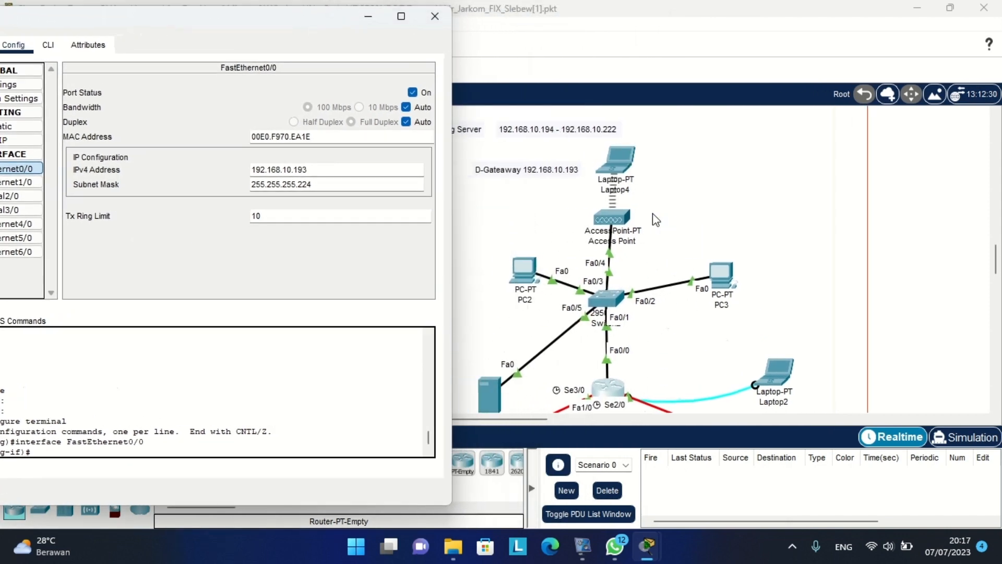
scroll(496, 172, "left", 2)
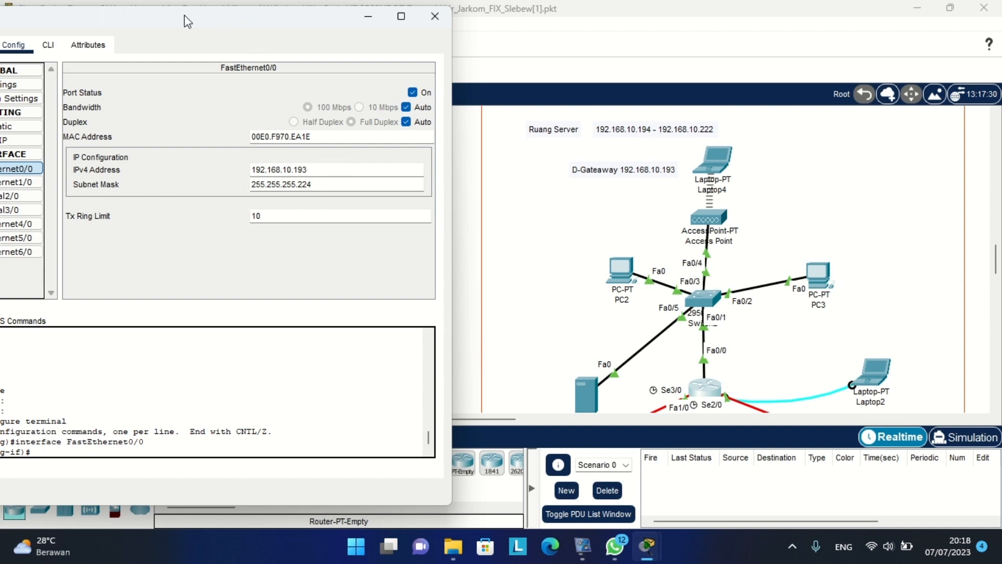
left_click_drag(187, 22, 246, 24)
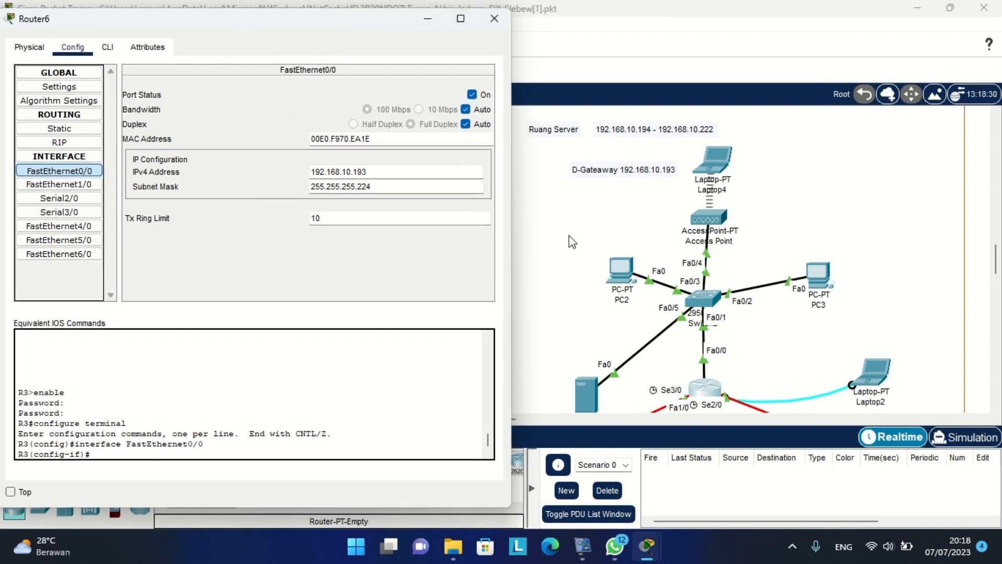
Check FastEthernet1/0 at 192.168.10.33/255.255.255.224 for Ruang 2.1, then move Router6's window aside.
left_click(59, 184)
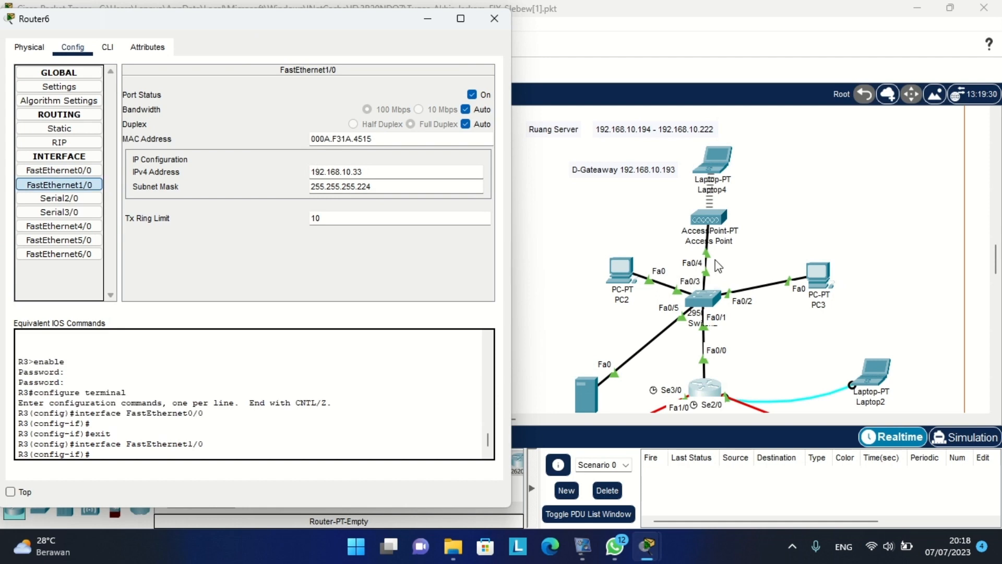
scroll(717, 266, "down", 5)
scroll(718, 266, "down", 4)
scroll(718, 266, "left", 5)
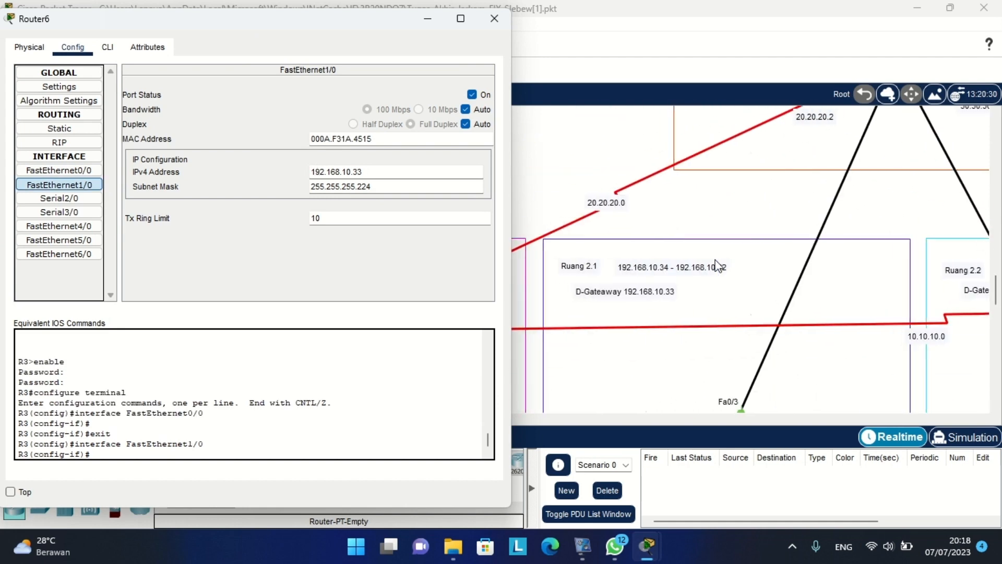
left_click(778, 214)
scroll(778, 214, "up", 1)
scroll(778, 214, "right", 3)
scroll(777, 214, "up", 1)
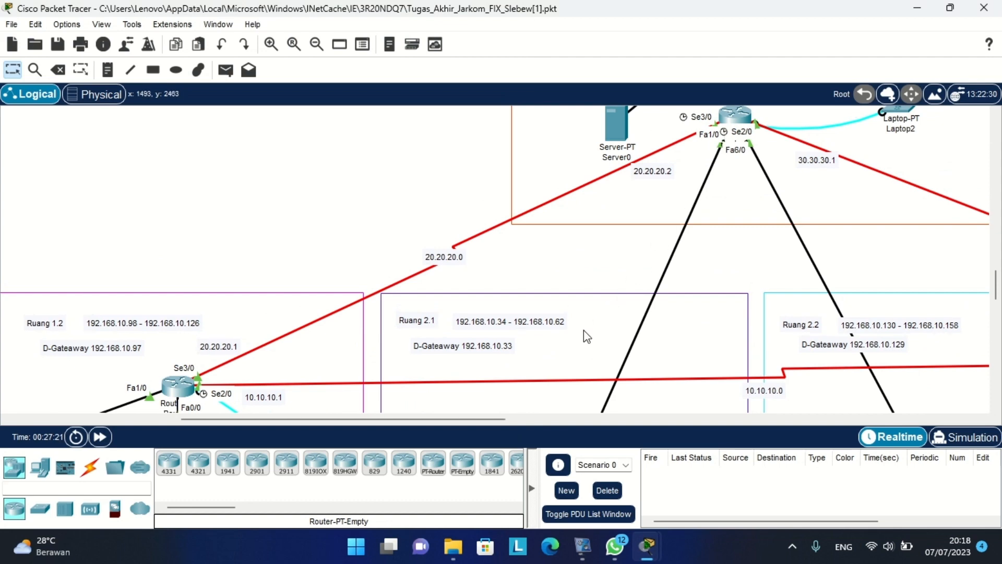
scroll(511, 321, "up", 1)
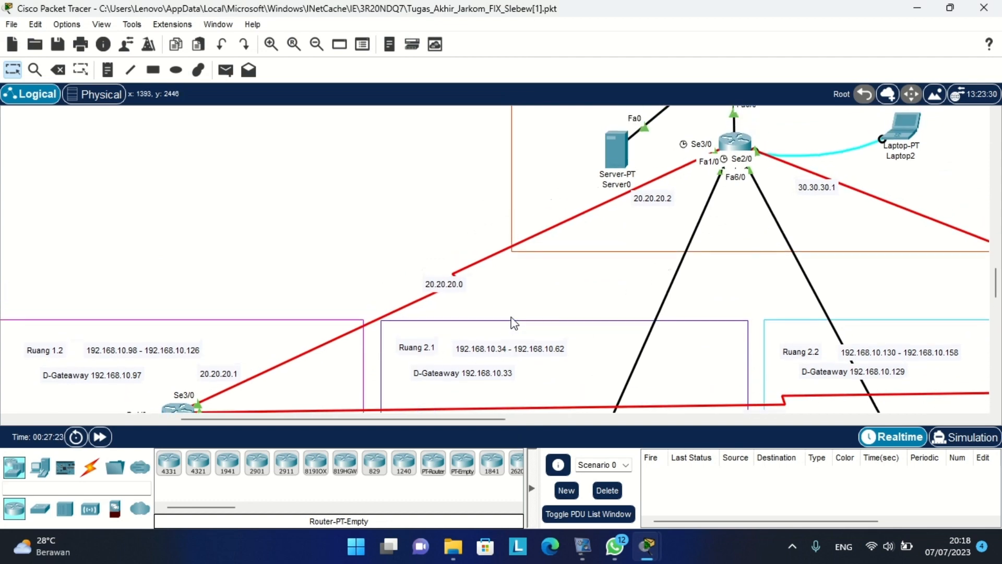
left_click(743, 145)
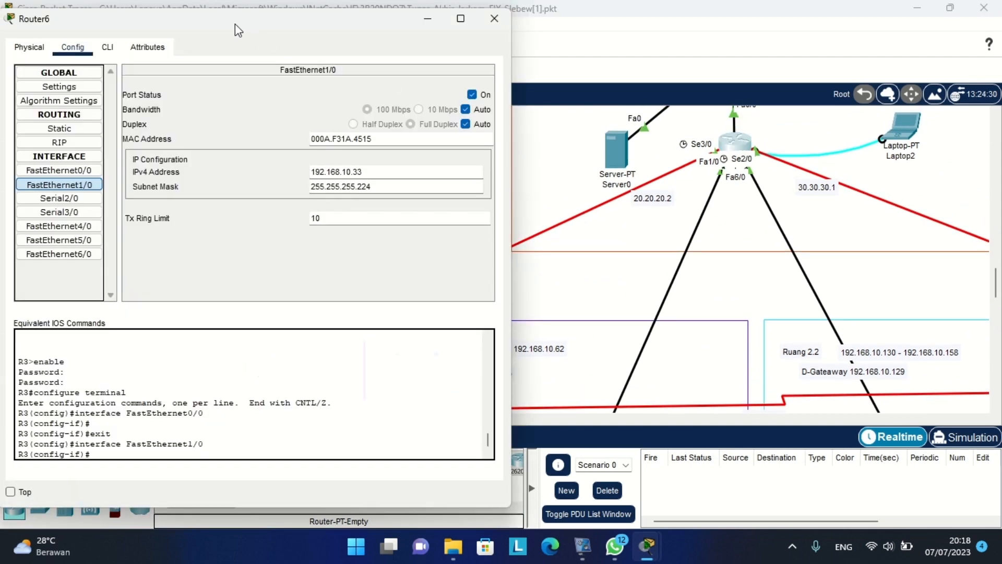
left_click_drag(235, 24, 845, 61)
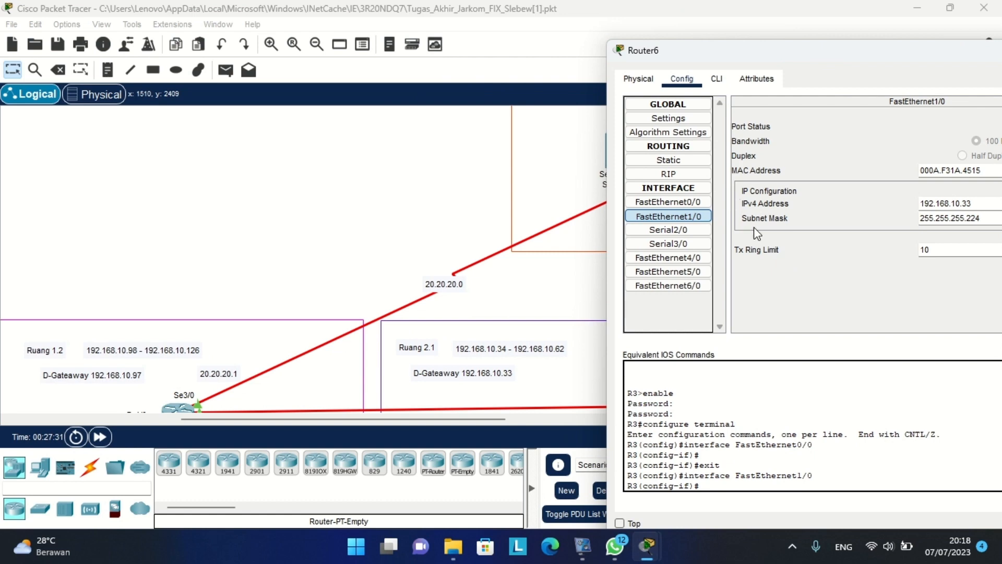
left_click(406, 209)
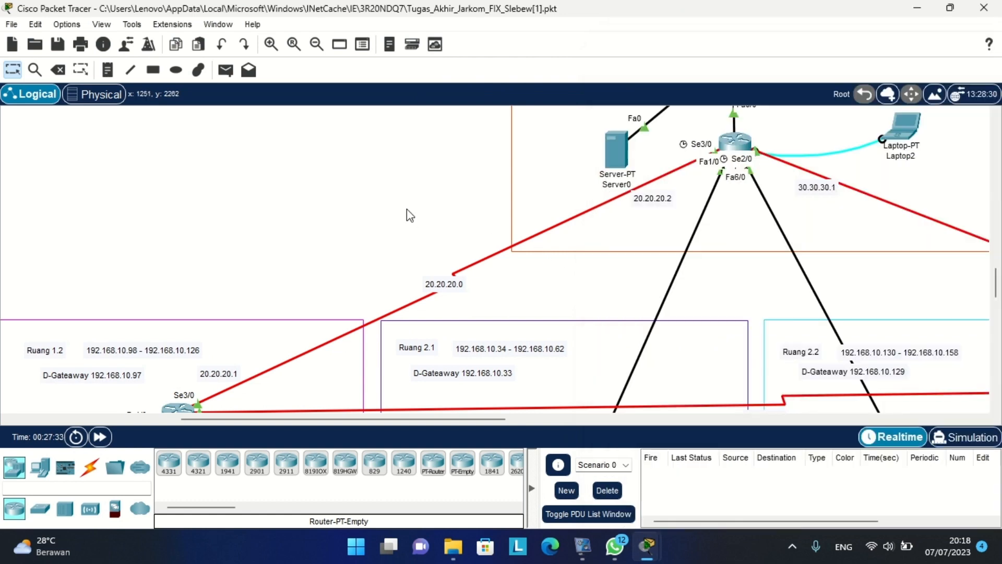
Show Router6's FastEthernet6/0 settings, confirming Ruang 2.2's gateway 192.168.10.129/255.255.255.224.
scroll(406, 208, "right", 5)
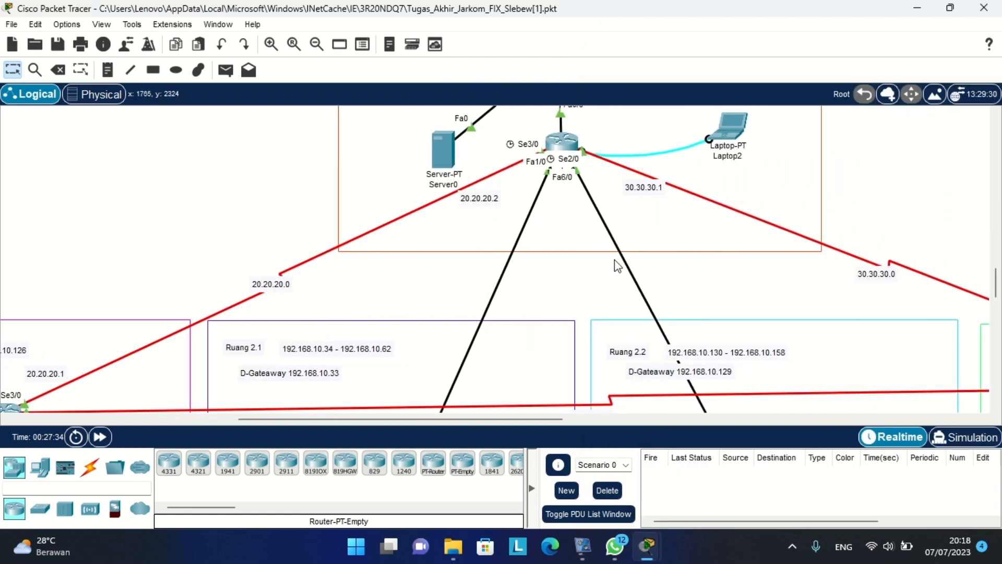
scroll(627, 282, "down", 2)
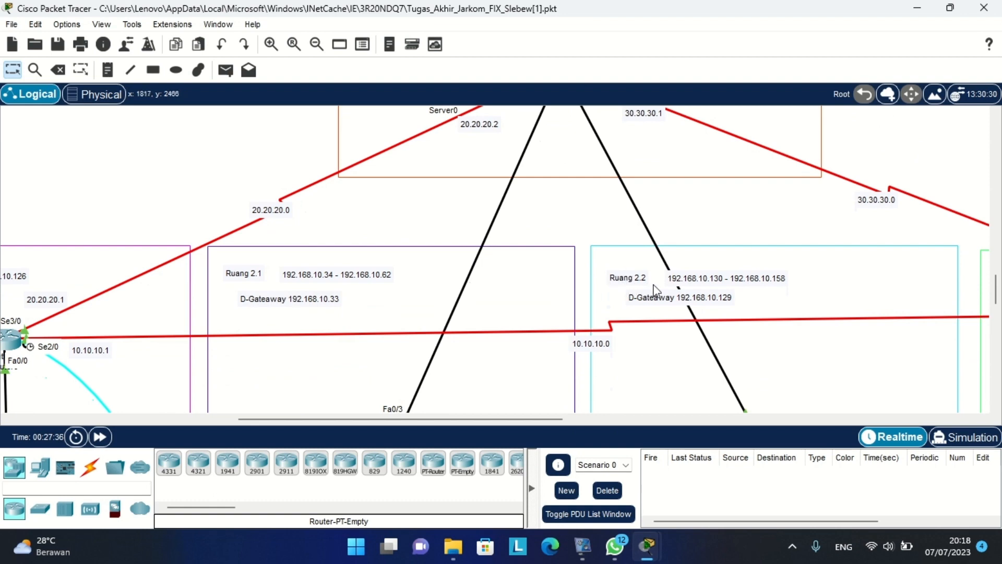
scroll(673, 293, "up", 3)
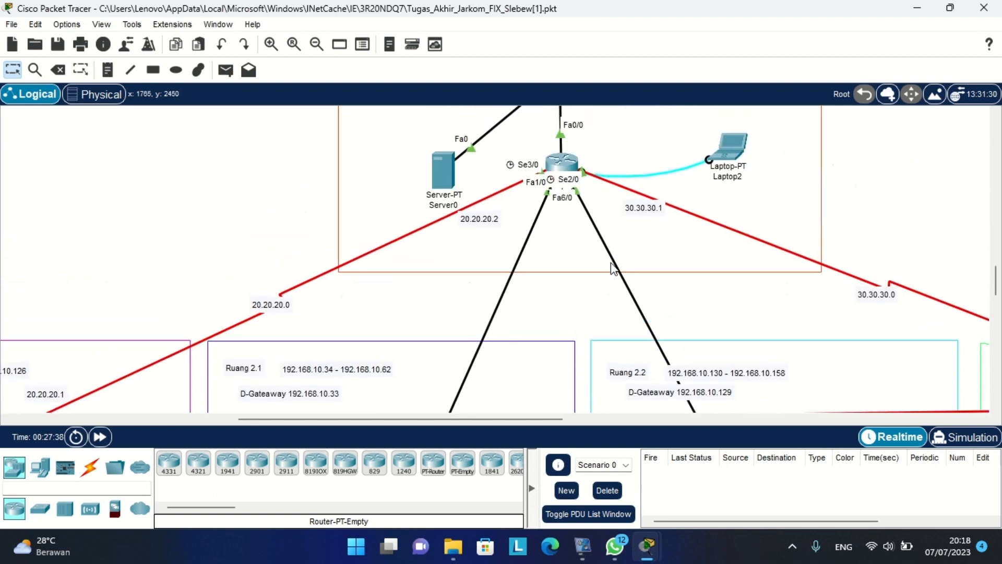
left_click(563, 163)
left_click_drag(793, 53, 283, 40)
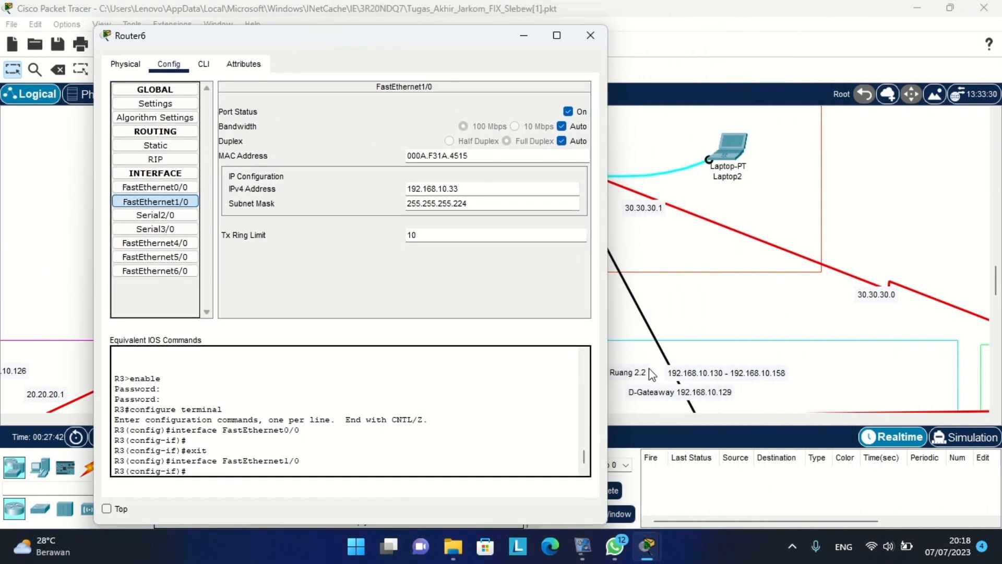
scroll(717, 323, "down", 2)
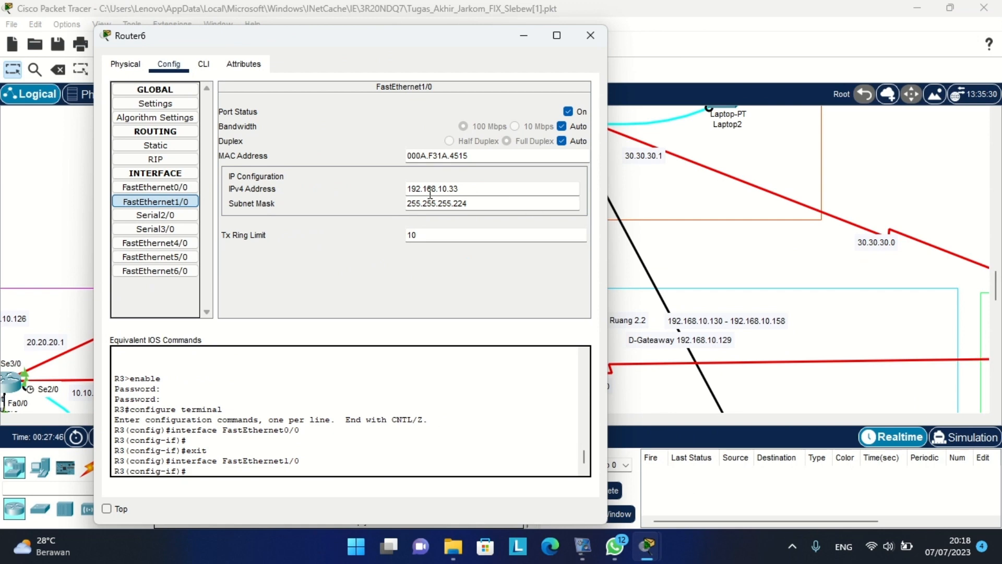
left_click(149, 271)
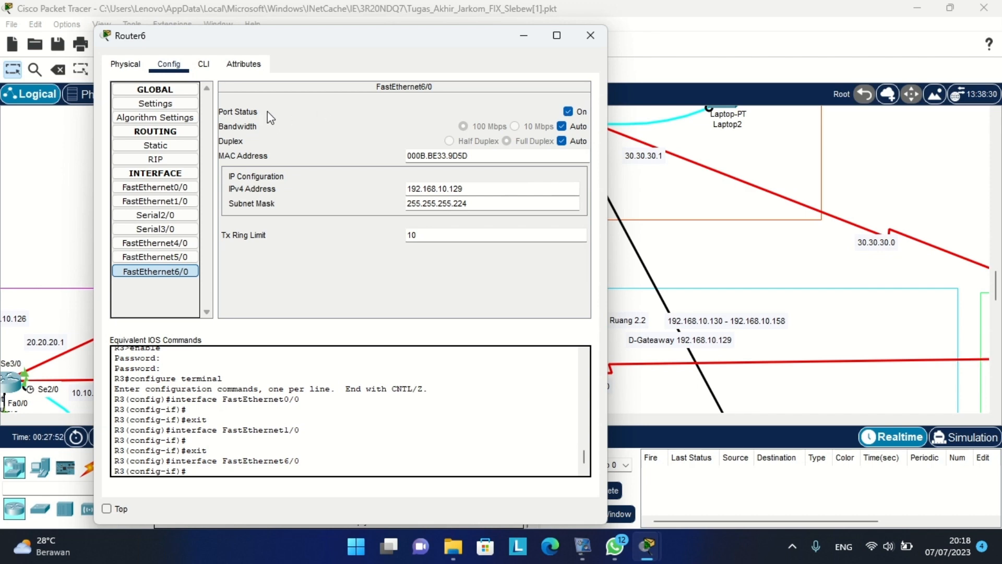
Close Router6's settings and scroll the topology toward Ruang 1.2's router.
left_click(593, 36)
scroll(556, 157, "left", 5)
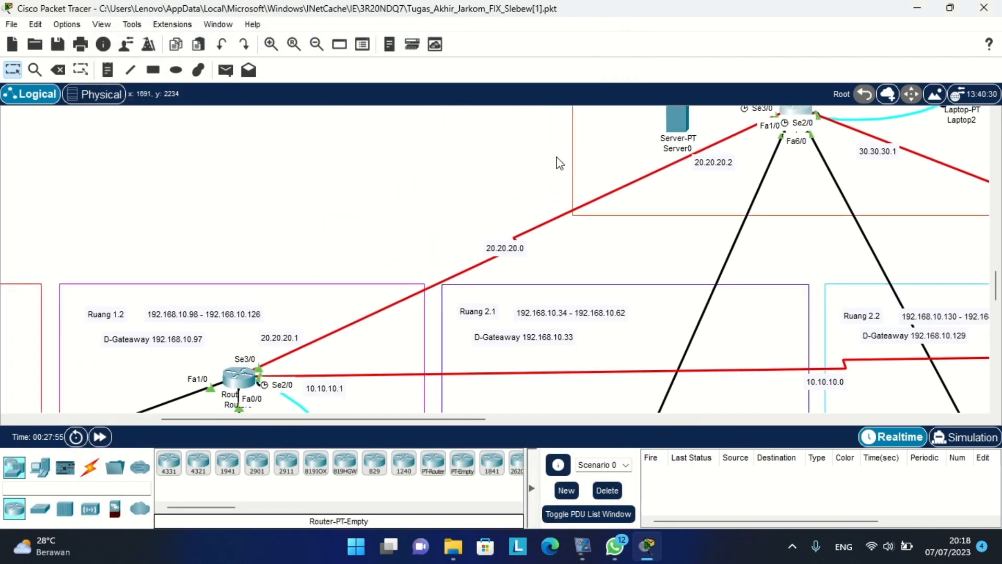
scroll(556, 157, "down", 2)
scroll(542, 241, "up", 2)
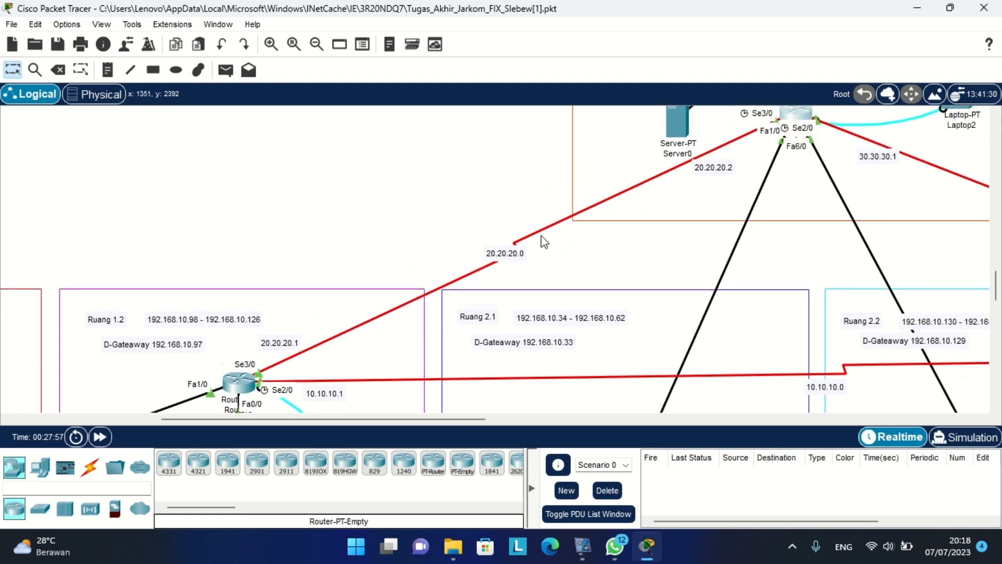
scroll(542, 241, "down", 3)
scroll(543, 241, "left", 4)
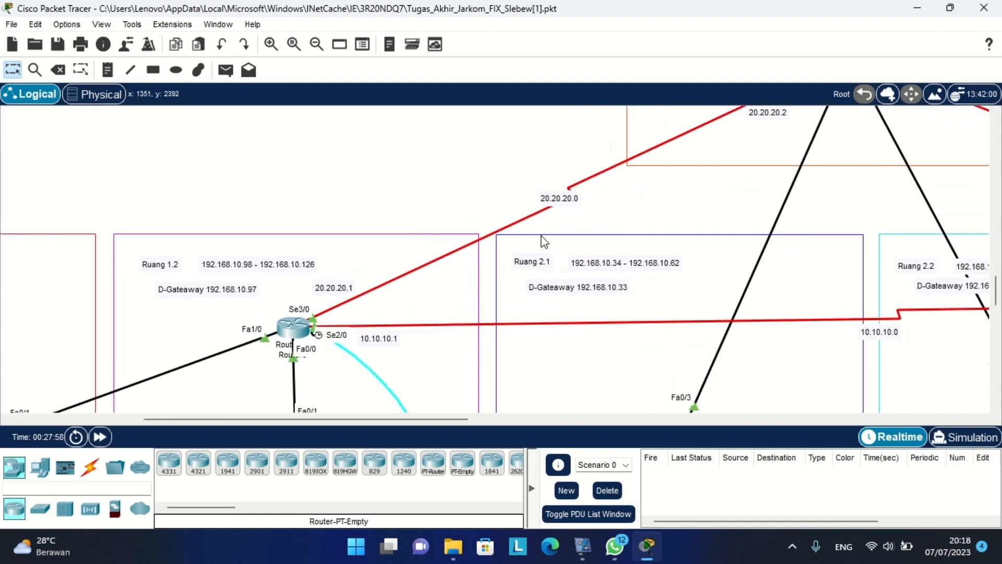
Confirm Router0's Serial2/0 is 10.10.10.1 and Serial3/0 is 20.20.20.1 (mask 255.0.0.0), then close it.
left_click(307, 325)
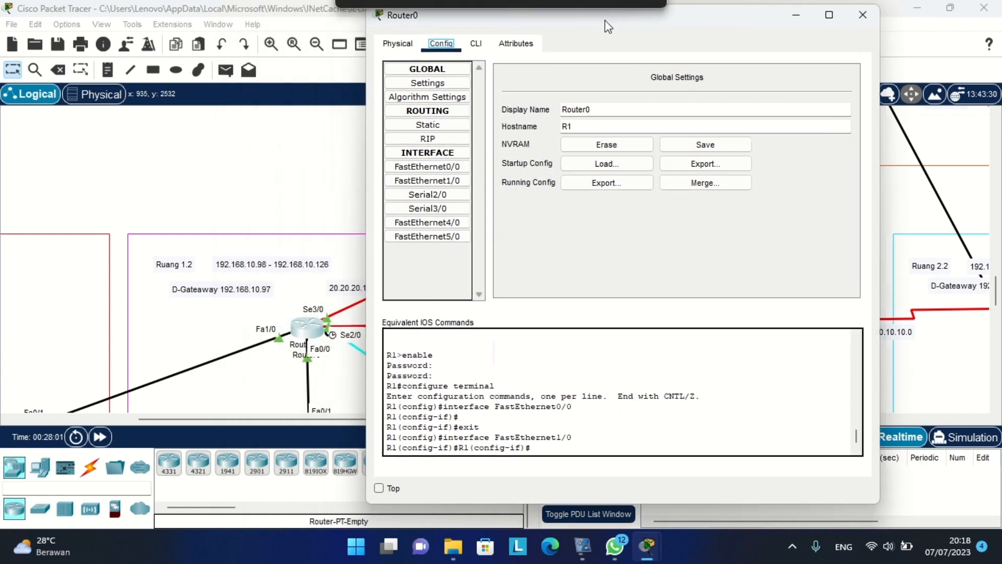
left_click(423, 195)
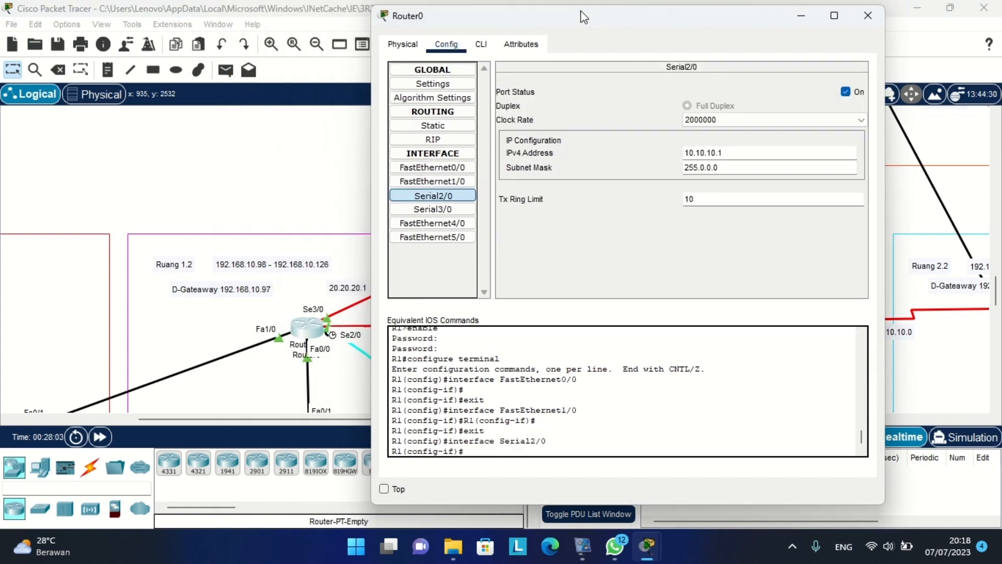
left_click_drag(543, 16, 639, 25)
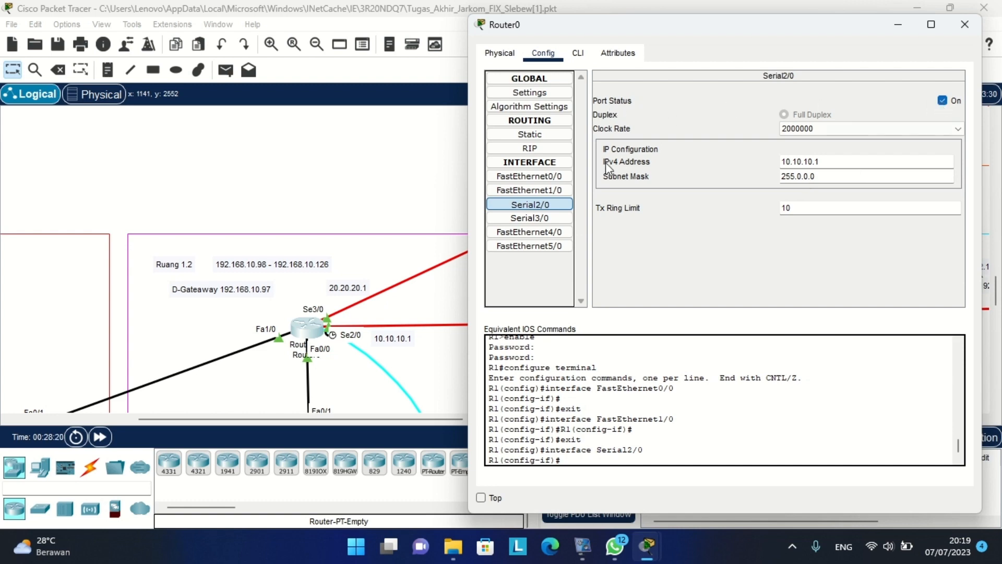
left_click(536, 215)
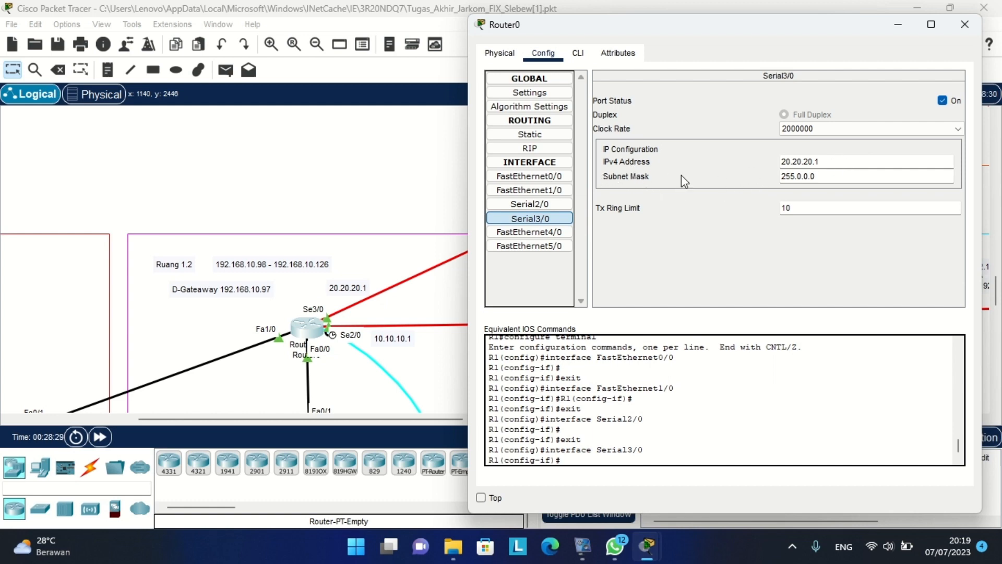
left_click(965, 25)
scroll(784, 201, "up", 5)
scroll(784, 201, "right", 5)
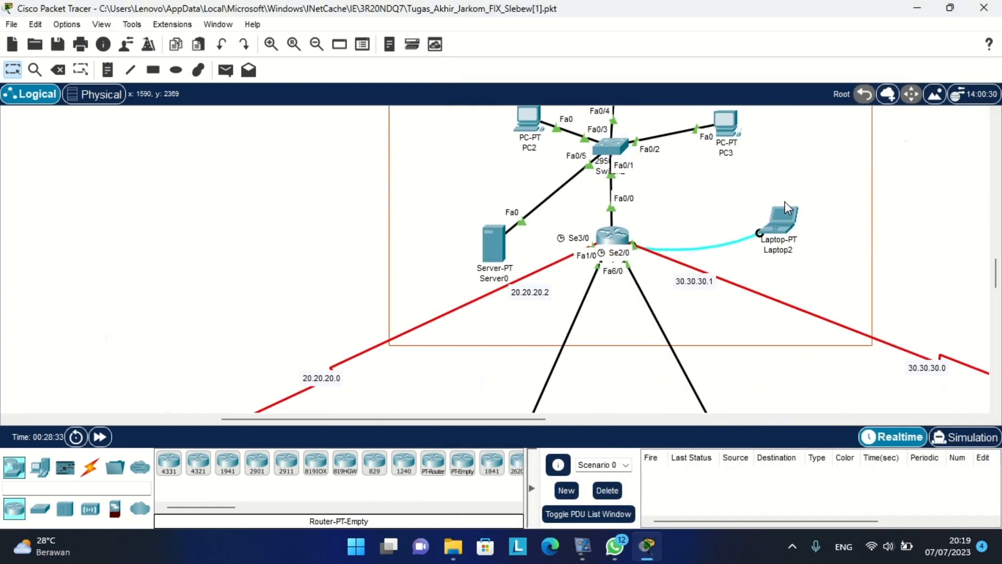
scroll(784, 201, "up", 3)
left_click(614, 323)
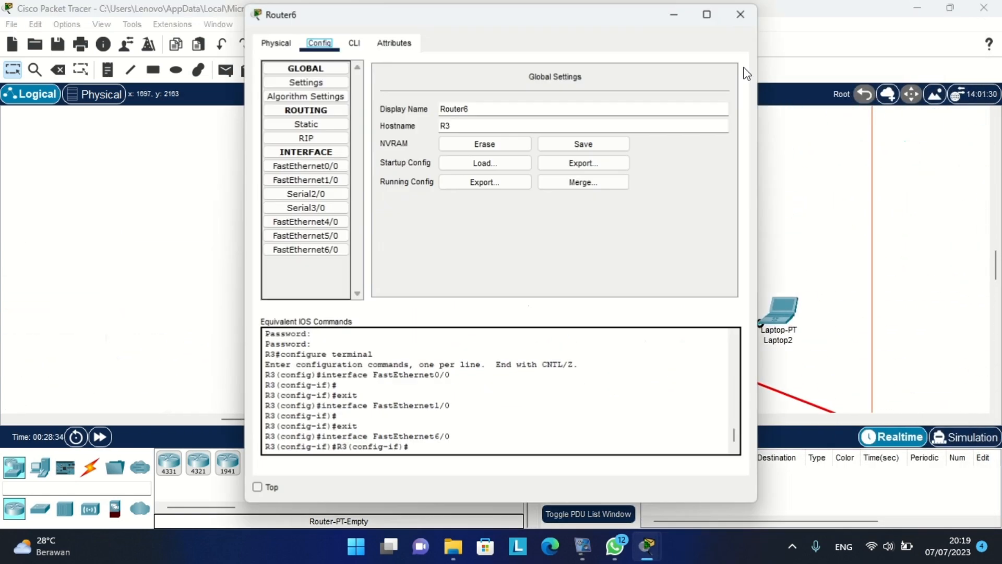
left_click_drag(588, 16, 876, 14)
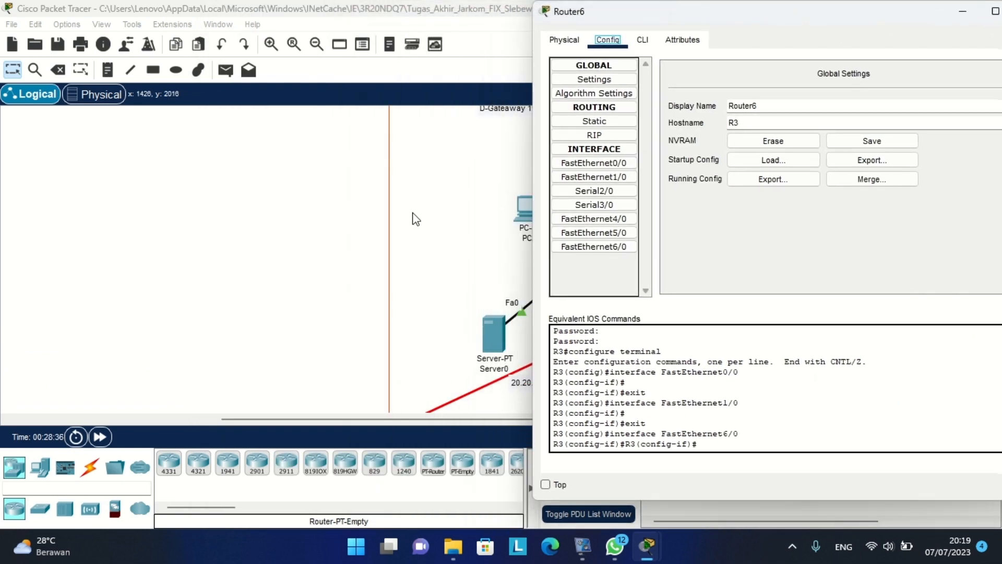
scroll(414, 219, "down", 3)
left_click(594, 191)
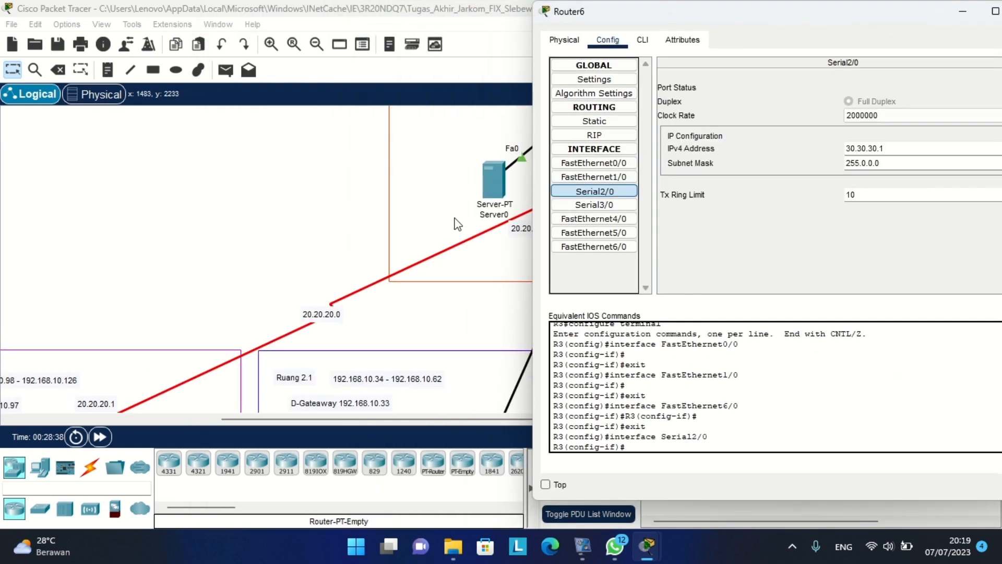
scroll(457, 223, "right", 5)
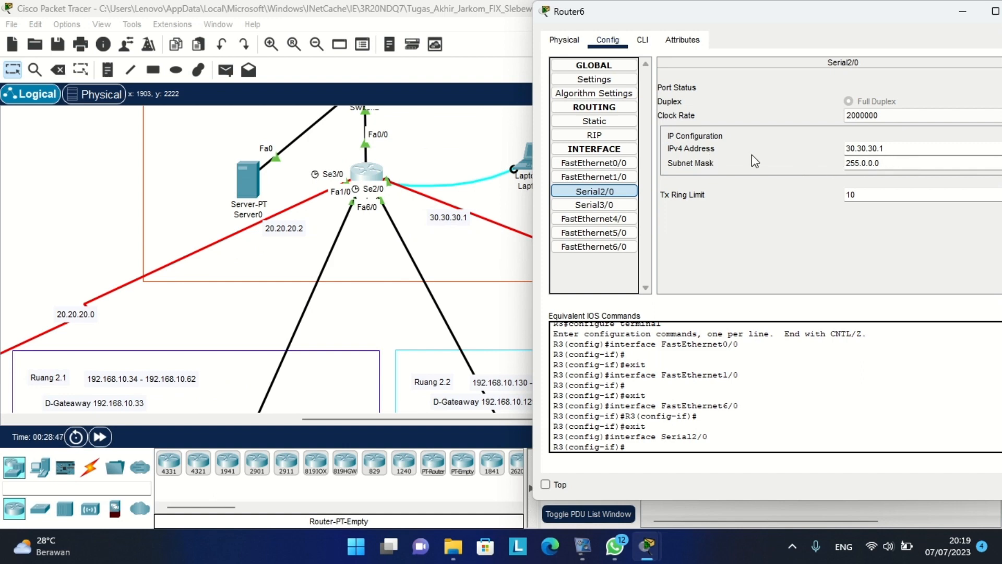
left_click(607, 205)
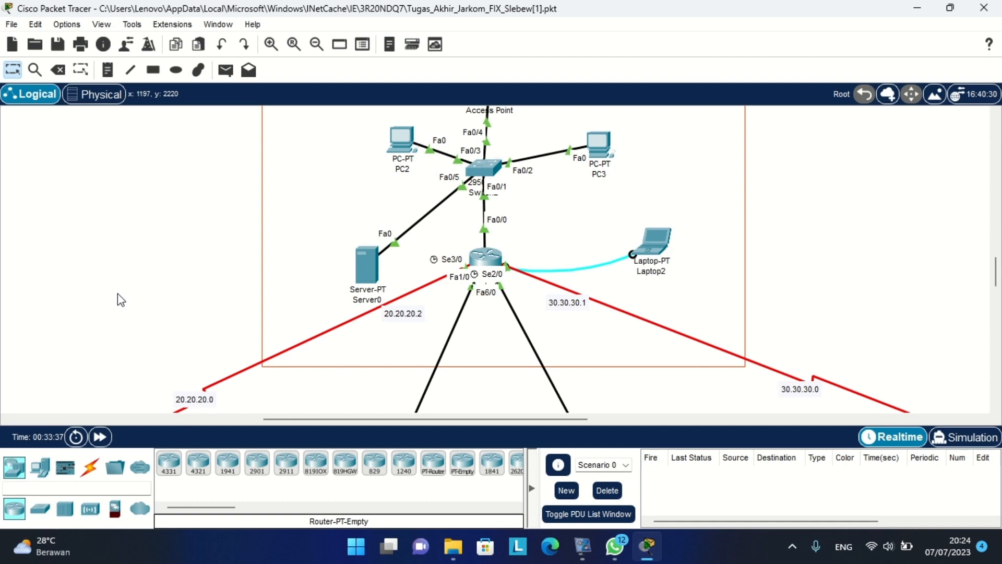
On Router6 (R3) CLI, enter en, conf t and router rip to begin RIP configuration.
left_click(483, 260)
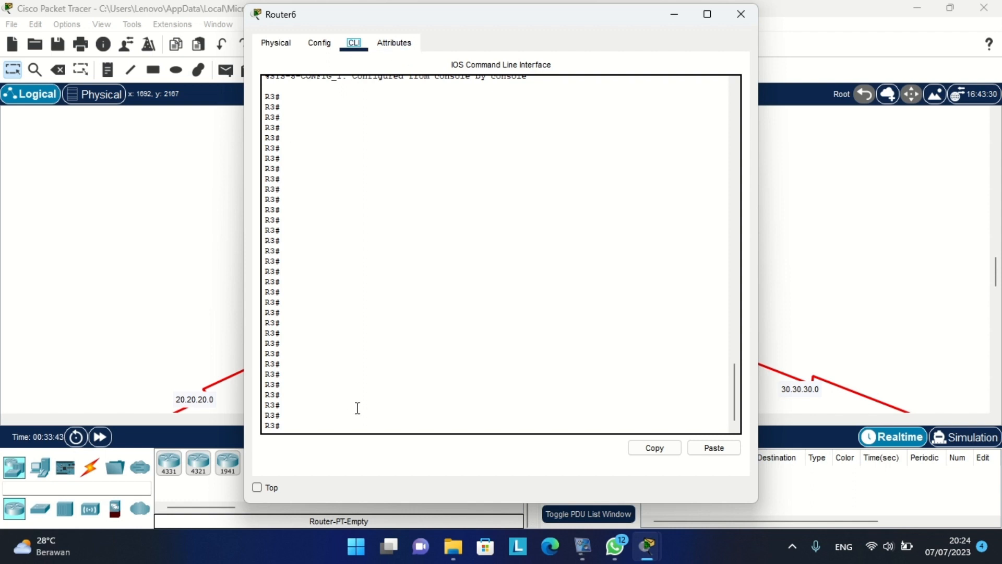
type("en")
key("Return")
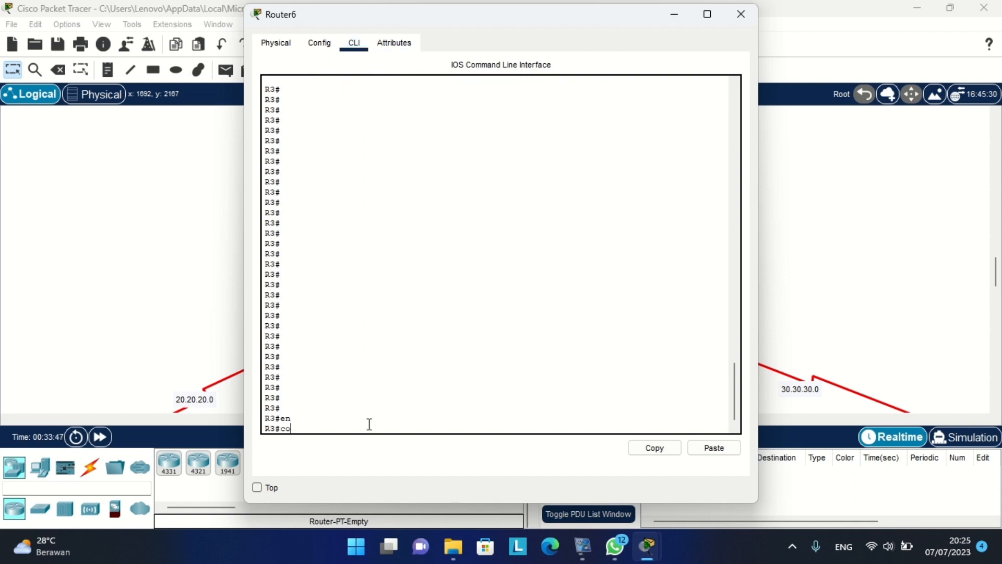
type("conf t")
key("Return")
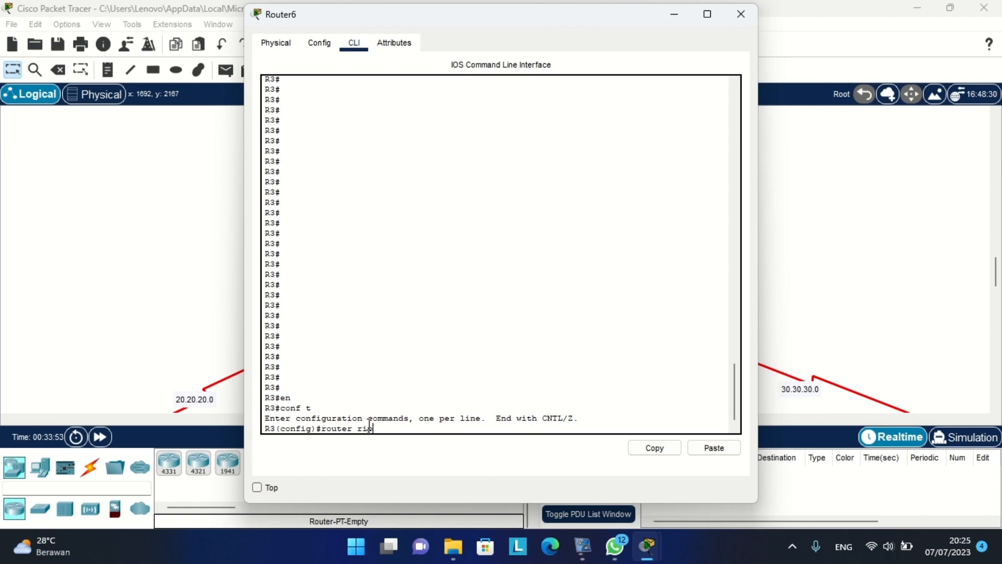
type("router rip")
key("Return")
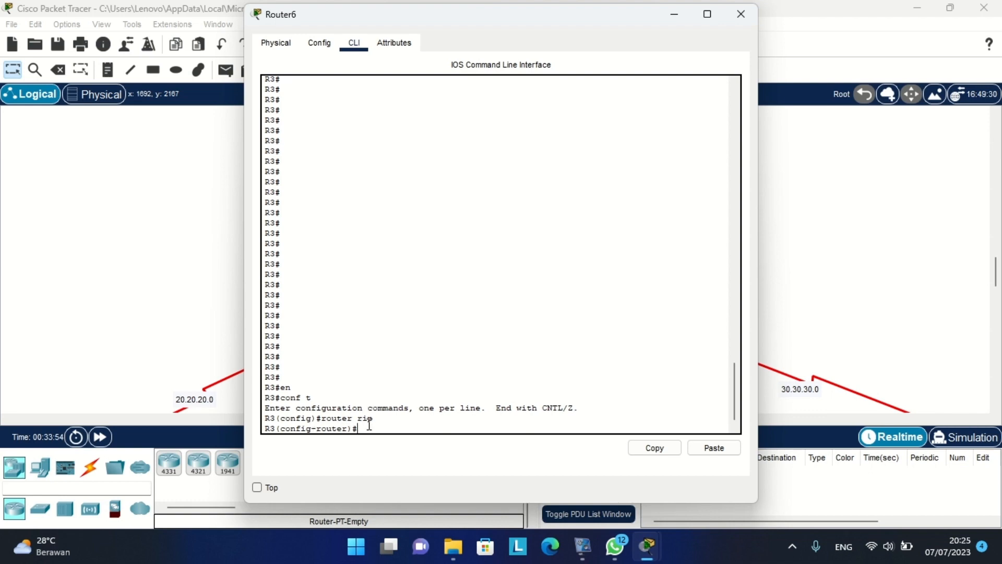
left_click(137, 295)
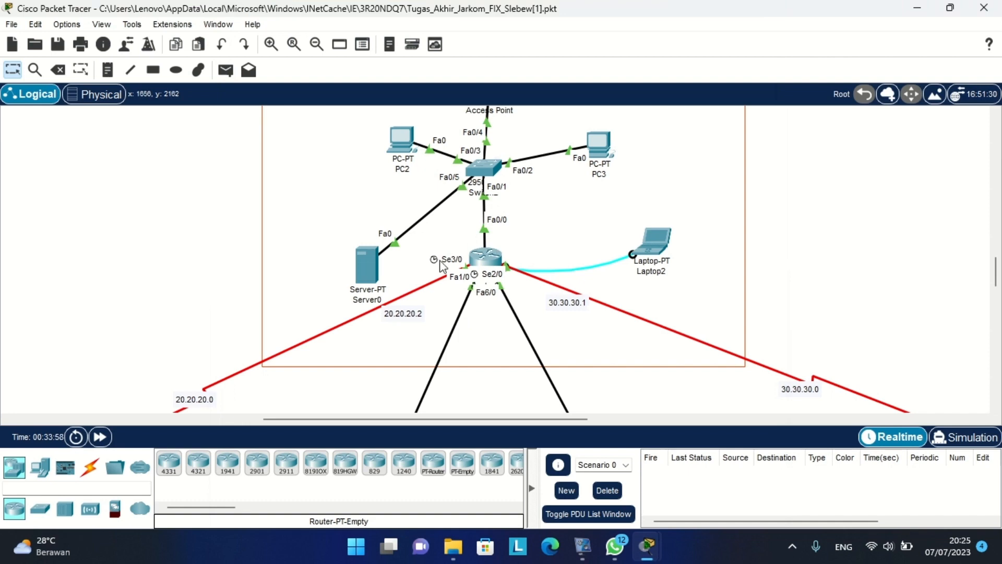
scroll(535, 250, "up", 1)
scroll(502, 297, "up", 2)
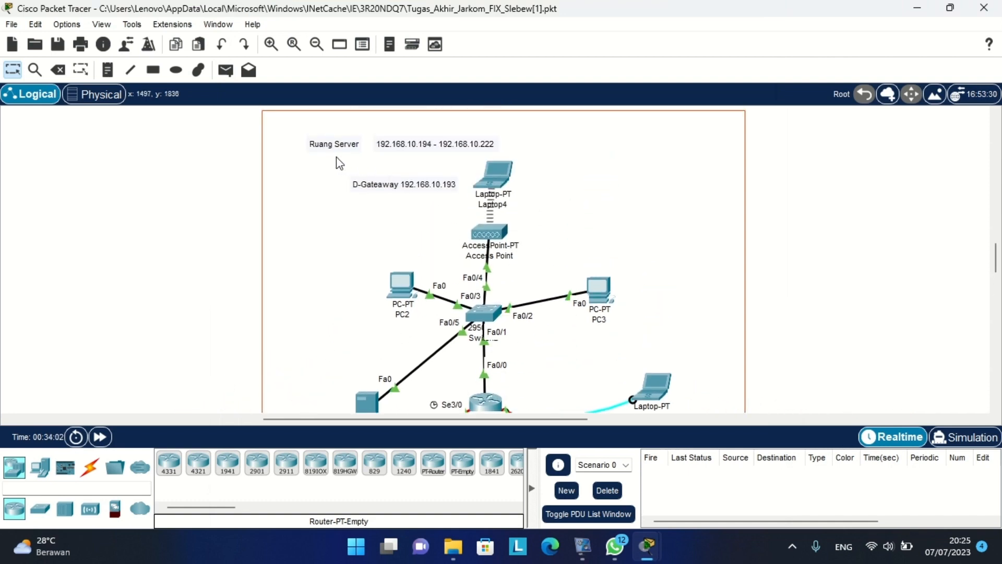
scroll(521, 225, "down", 5)
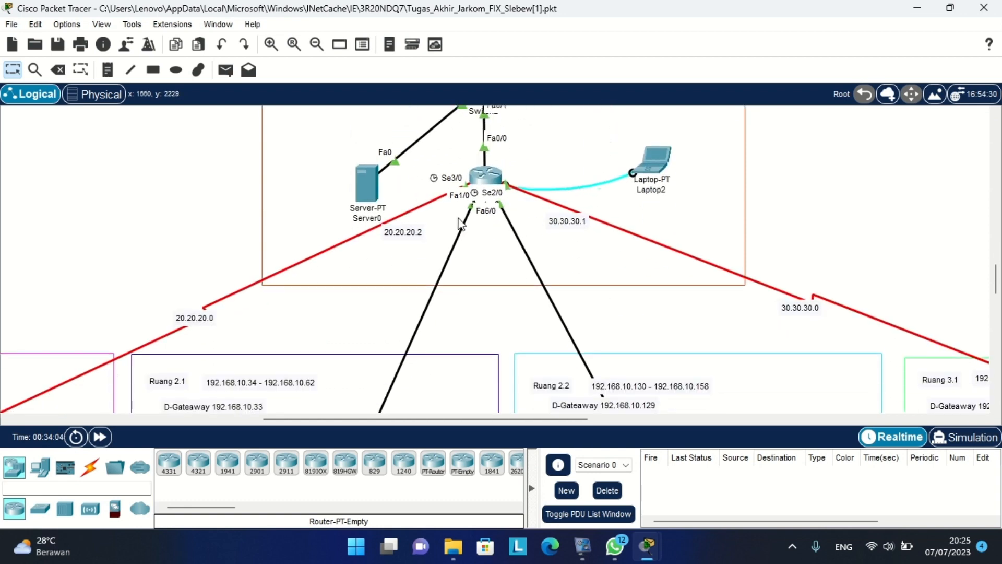
scroll(418, 241, "left", 5)
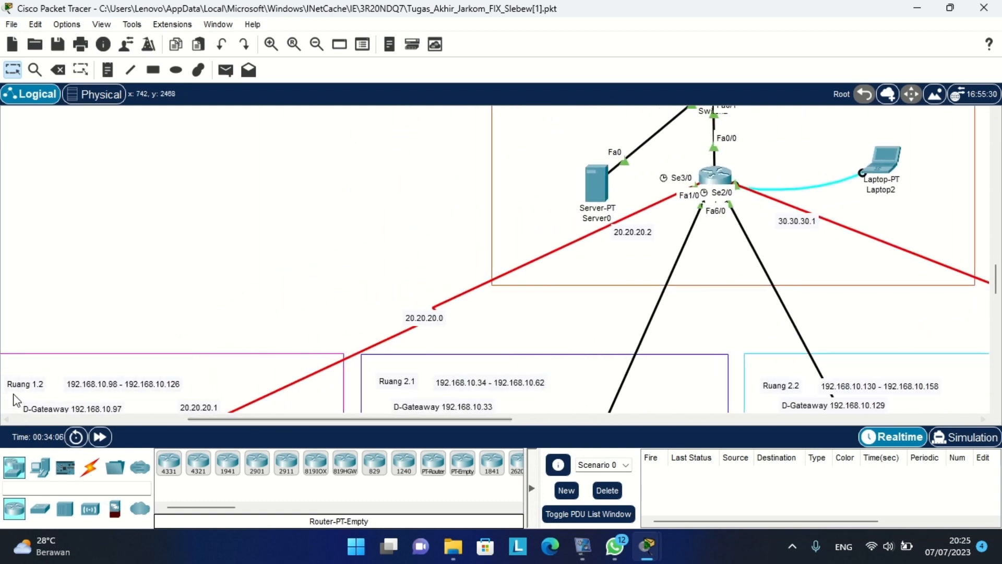
scroll(392, 350, "right", 5)
scroll(392, 350, "right", 5)
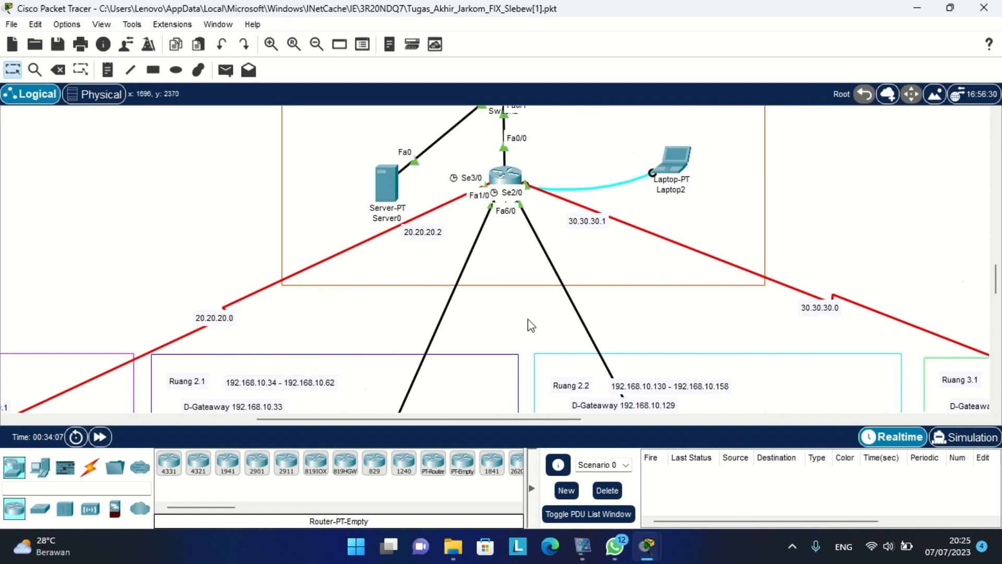
scroll(663, 351, "down", 1)
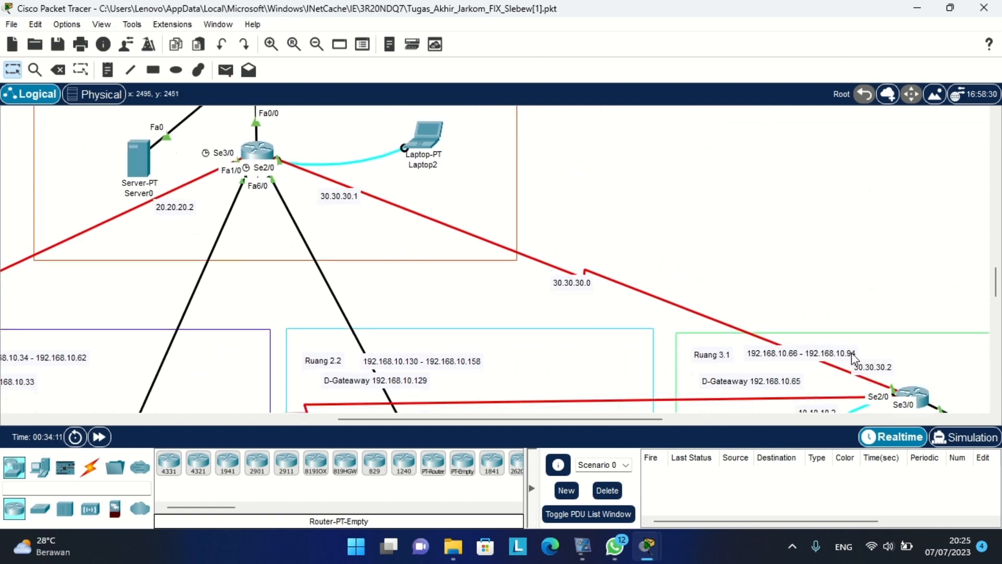
scroll(552, 280, "left", 6)
scroll(549, 281, "down", 2)
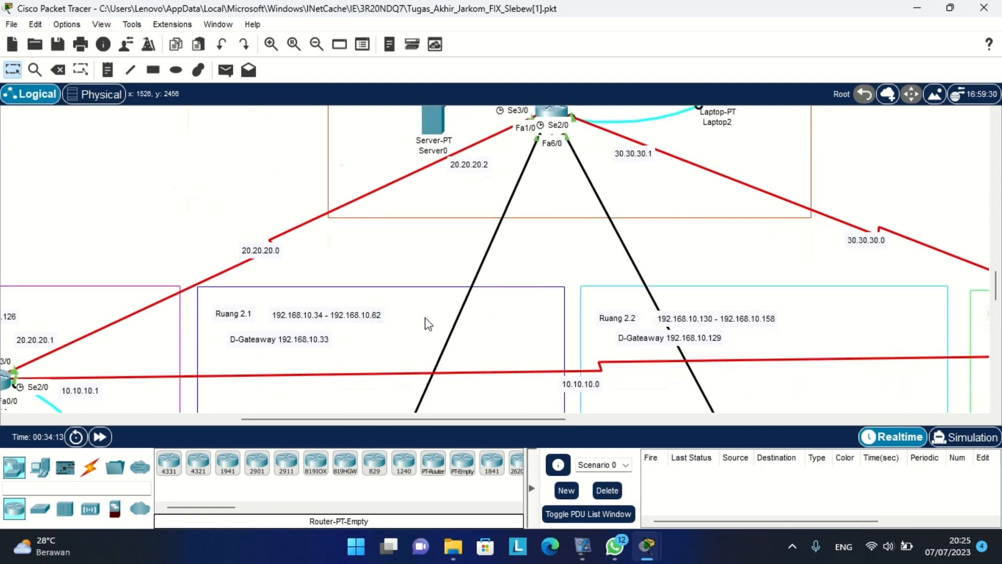
scroll(425, 319, "down", 4)
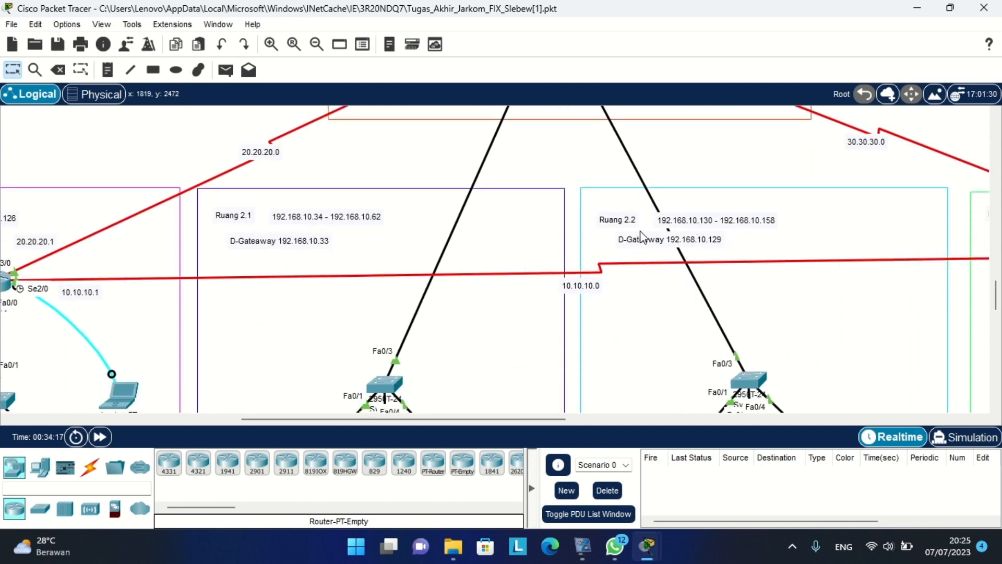
scroll(646, 236, "up", 9)
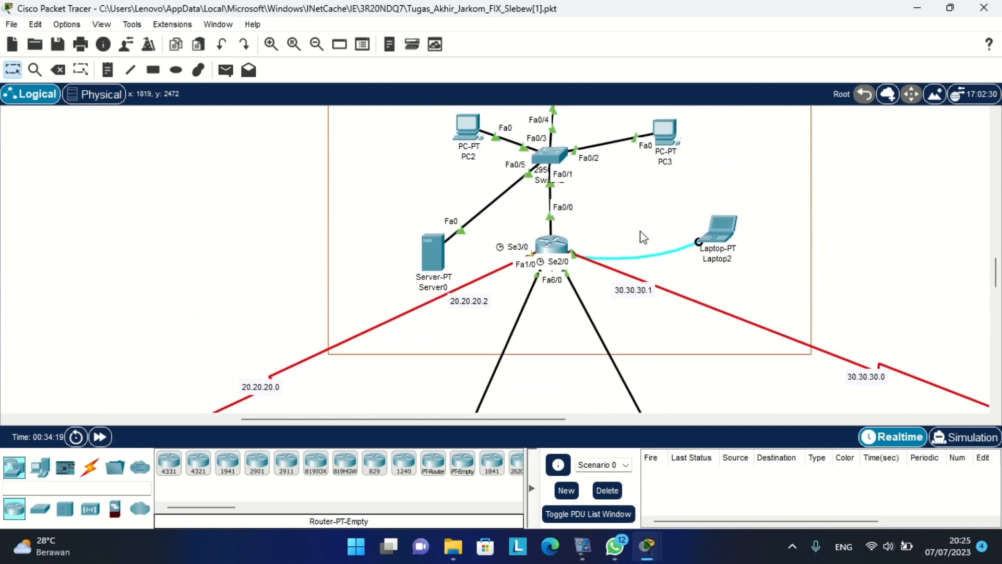
scroll(643, 237, "up", 2)
Add network 192.168.10.193 to R3's RIP process from Router6's CLI.
left_click(554, 289)
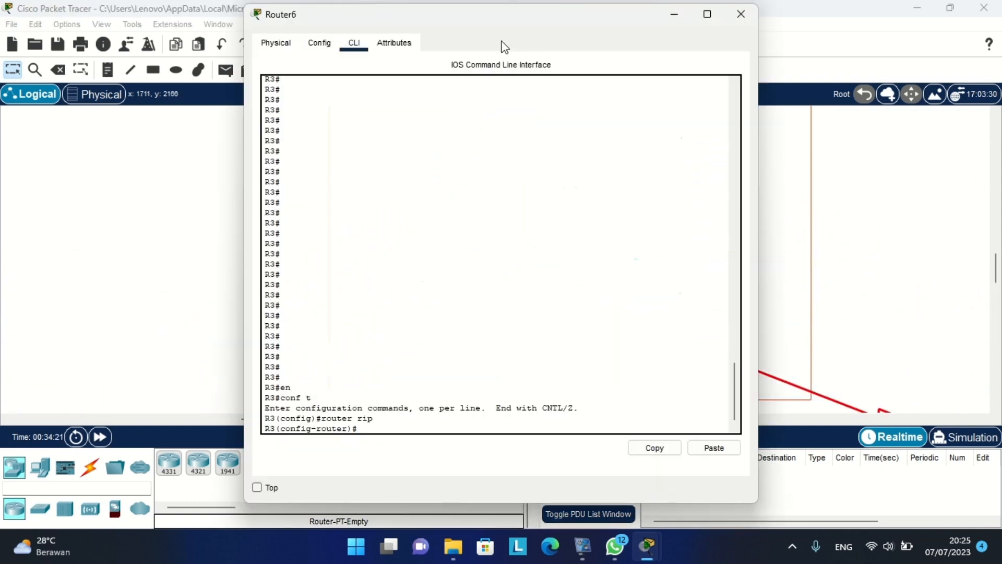
left_click_drag(483, 20, 697, 51)
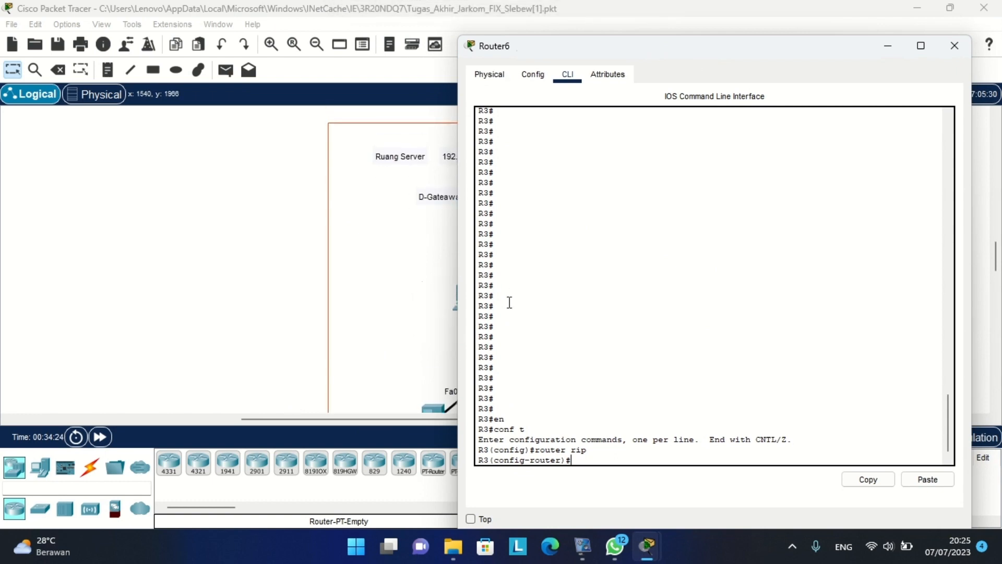
left_click_drag(655, 49, 687, 42)
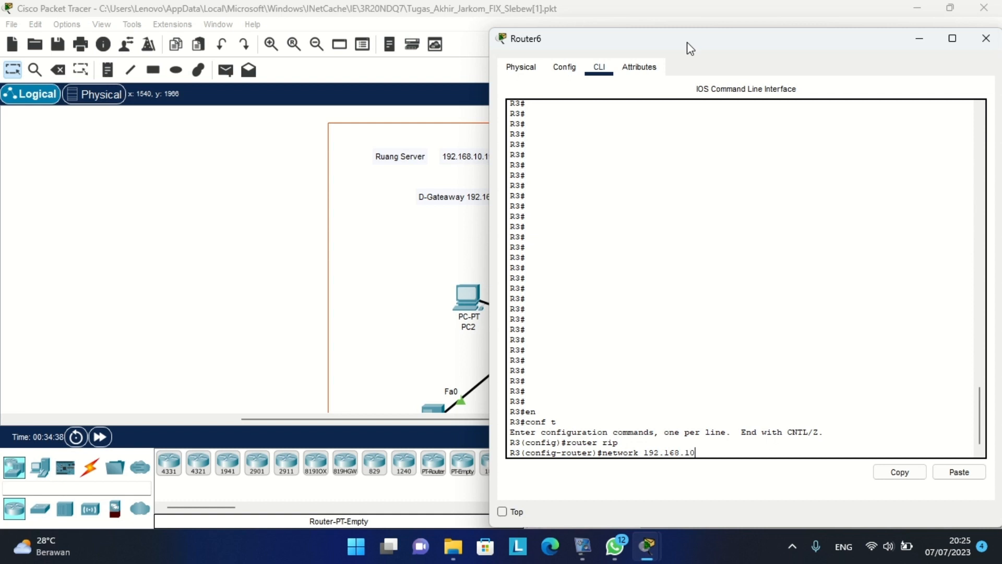
scroll(307, 168, "right", 4)
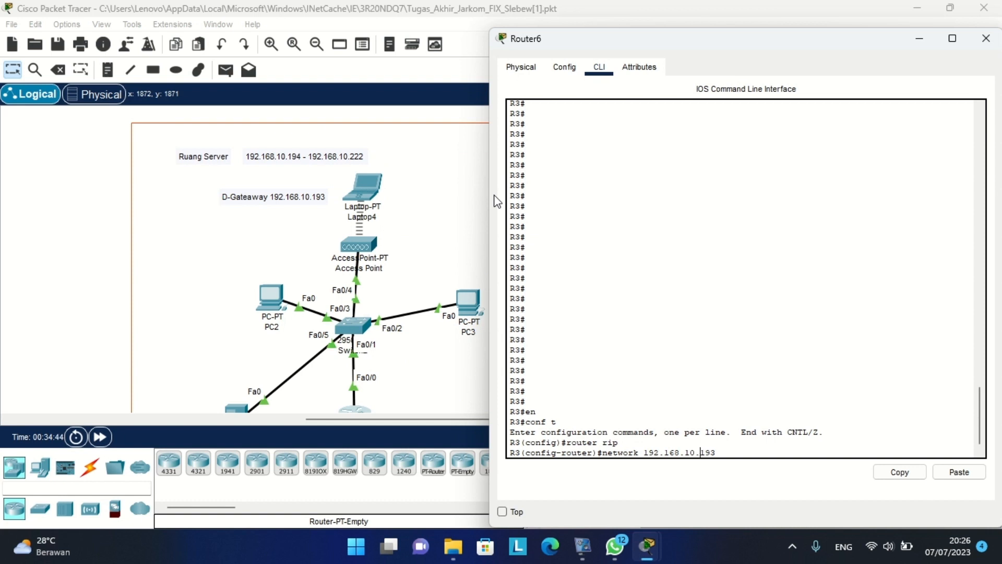
key("Return")
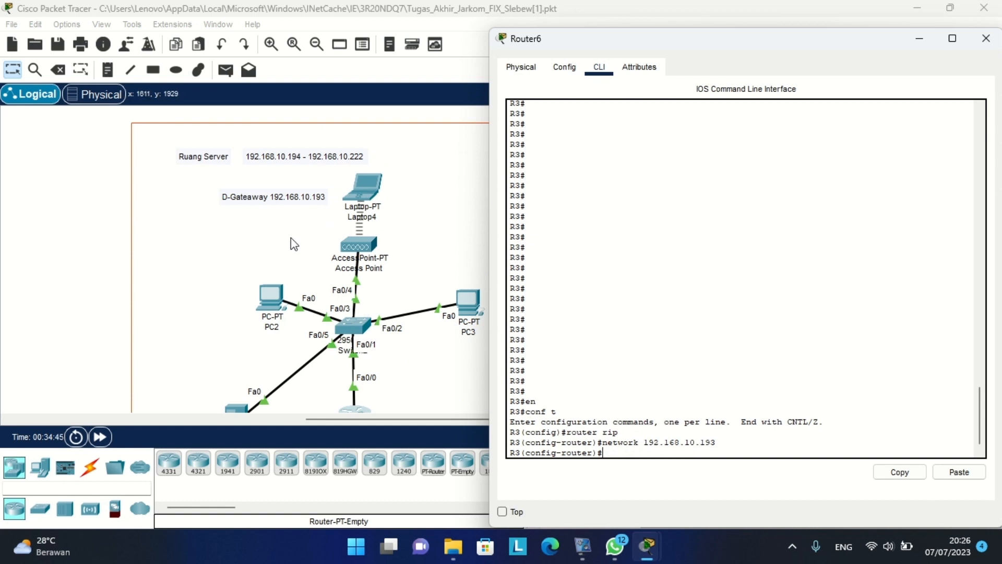
Recall the network command and replace its address to enter network 20.20.20.0.
scroll(290, 236, "down", 3)
scroll(290, 237, "left", 2)
scroll(291, 239, "down", 2)
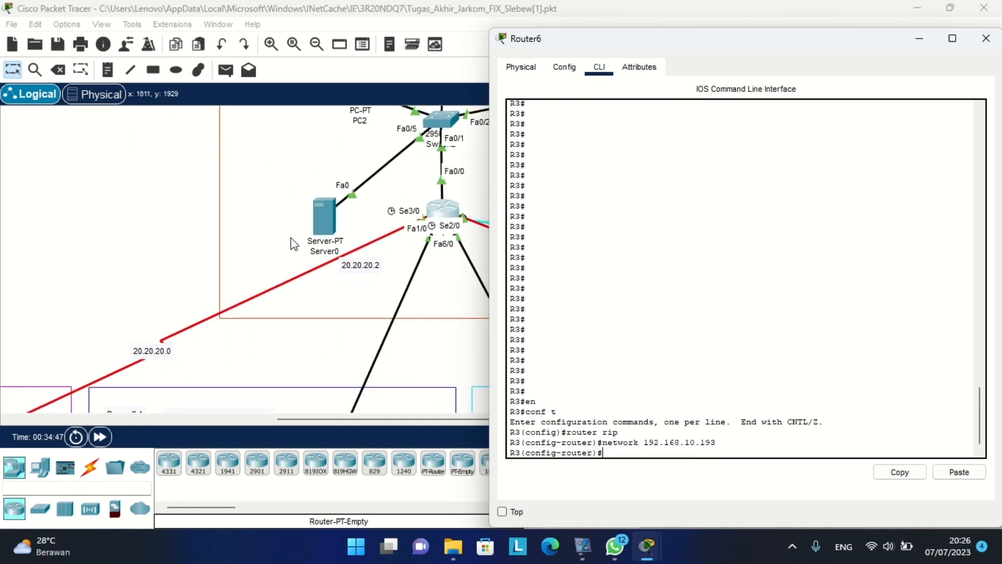
scroll(264, 282, "left", 2)
scroll(261, 281, "down", 2)
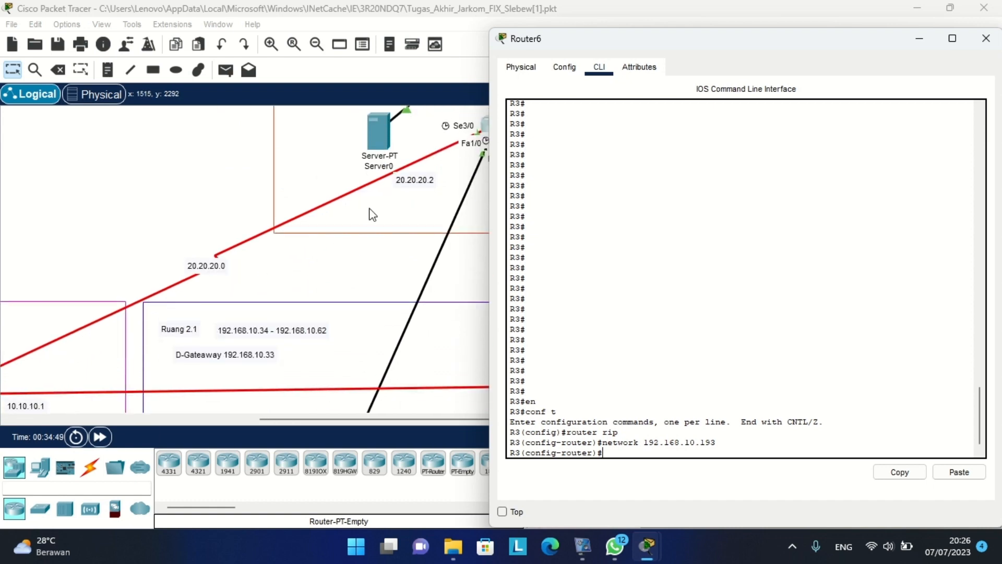
scroll(374, 208, "up", 3)
scroll(330, 236, "left", 3)
scroll(331, 235, "down", 2)
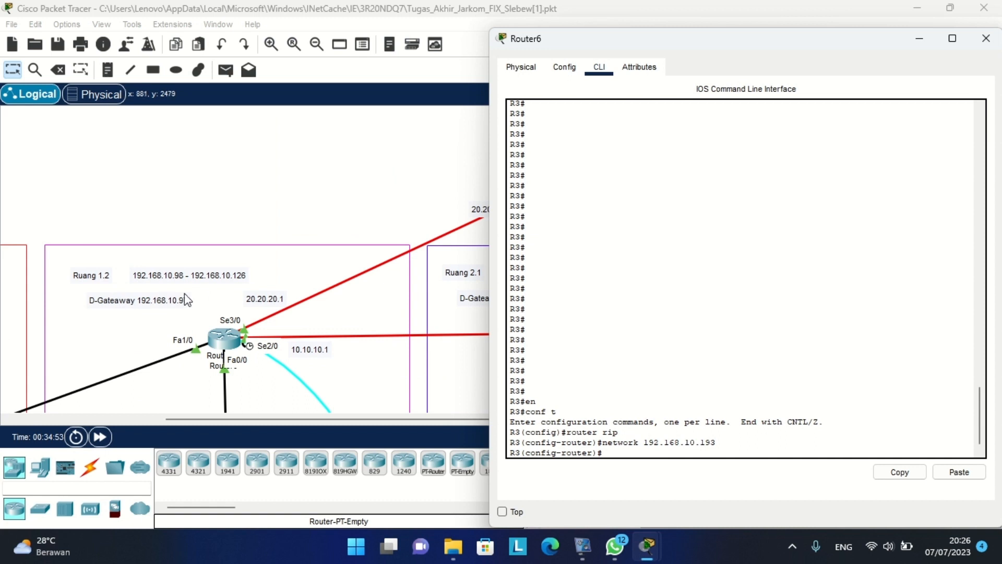
key("Up")
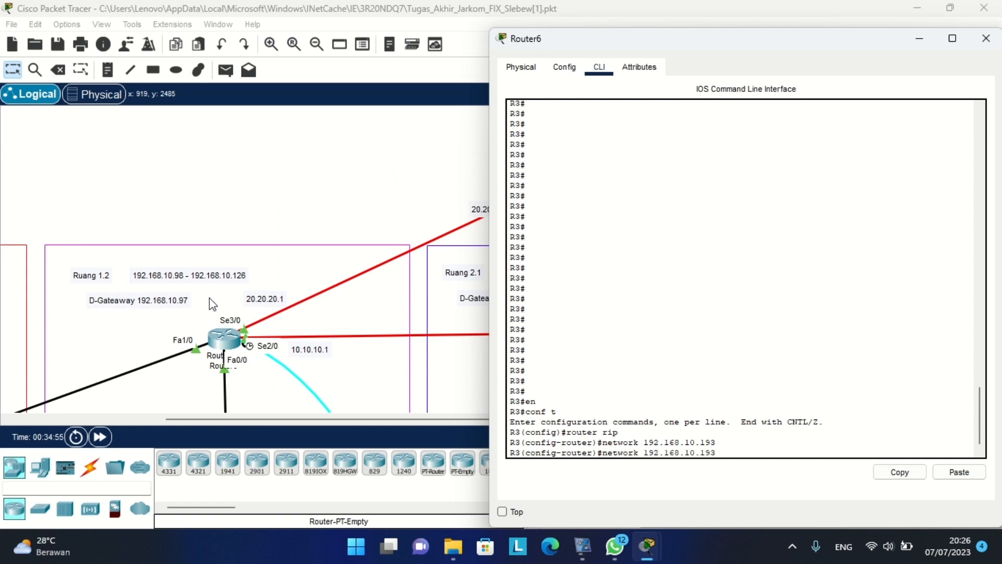
scroll(213, 305, "right", 2)
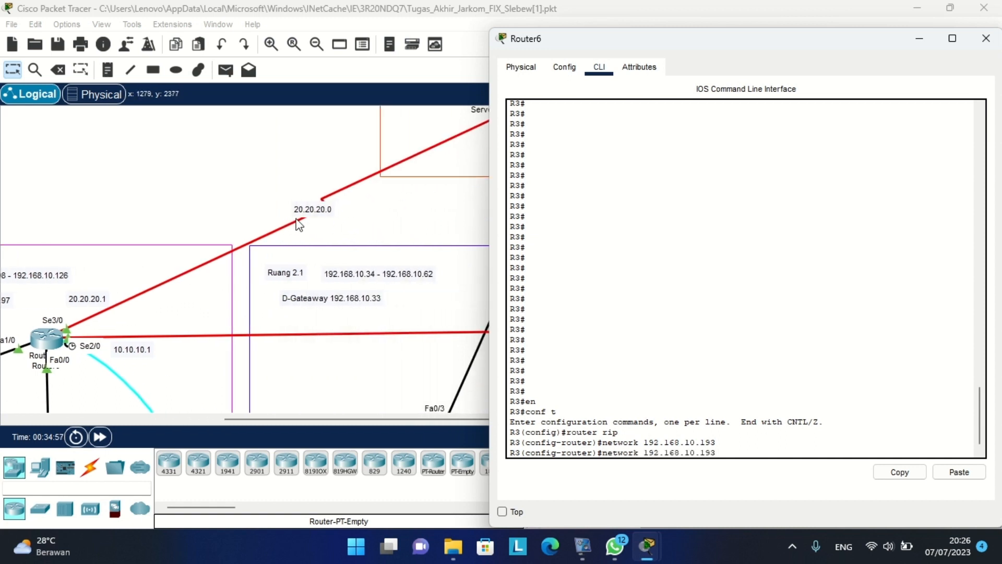
key("BackSpace")
key("BackSpace")
key("BackSpace")
key("BackSpace")
key("BackSpace")
key("BackSpace")
Add networks 20.20.20.0 and 30.30.30.0 to R3's RIP process.
key("Return")
key("Up")
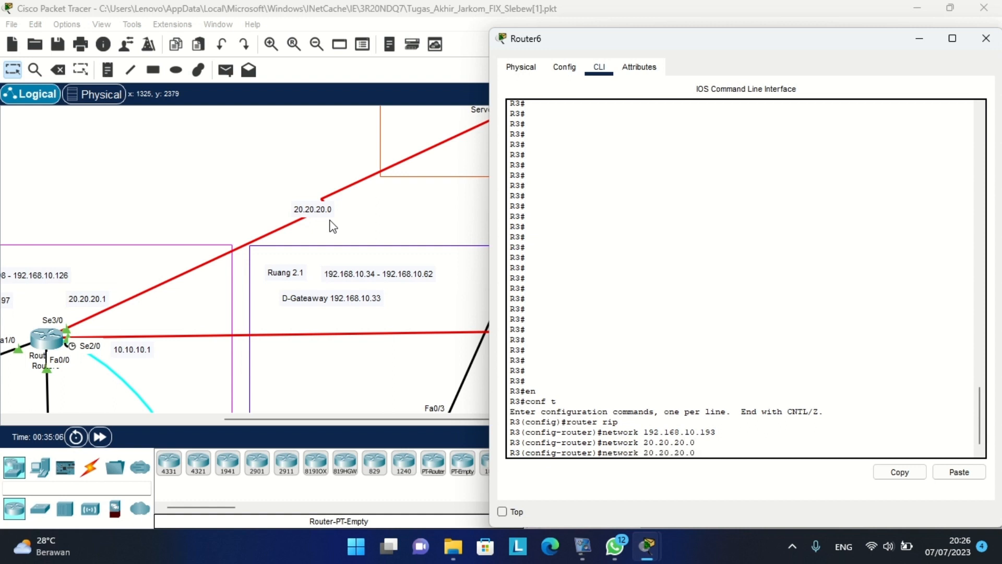
scroll(329, 226, "right", 5)
scroll(333, 227, "right", 4)
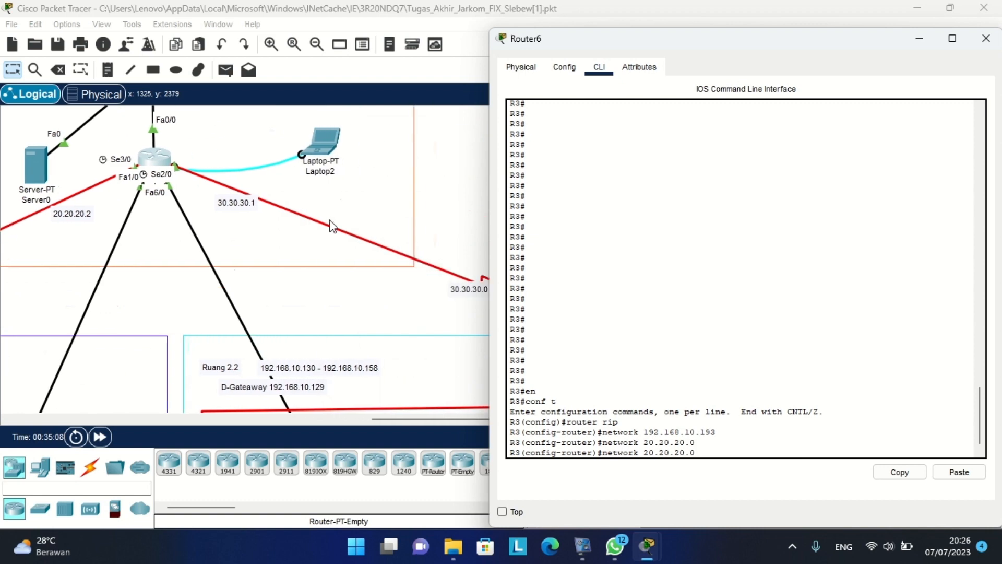
scroll(339, 261, "right", 9)
scroll(339, 261, "down", 1)
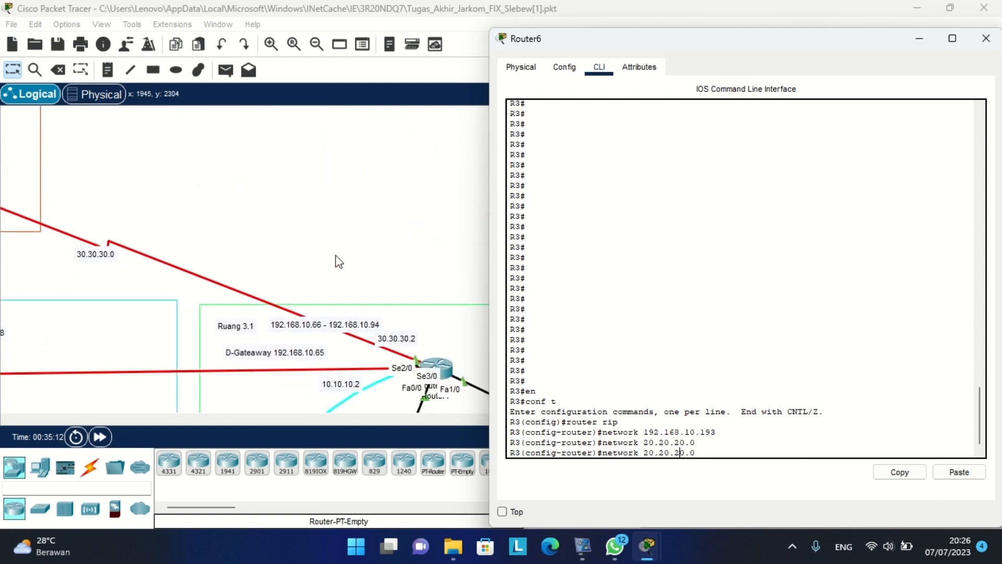
key("Left")
key("Left")
key("Left")
key("BackSpace")
type("3")
key("Left")
key("Left")
key("Left")
key("BackSpace")
type("3")
key("Return")
Add networks 192.168.10.33 and 192.168.10.129 to R3's RIP process.
scroll(224, 278, "up", 5)
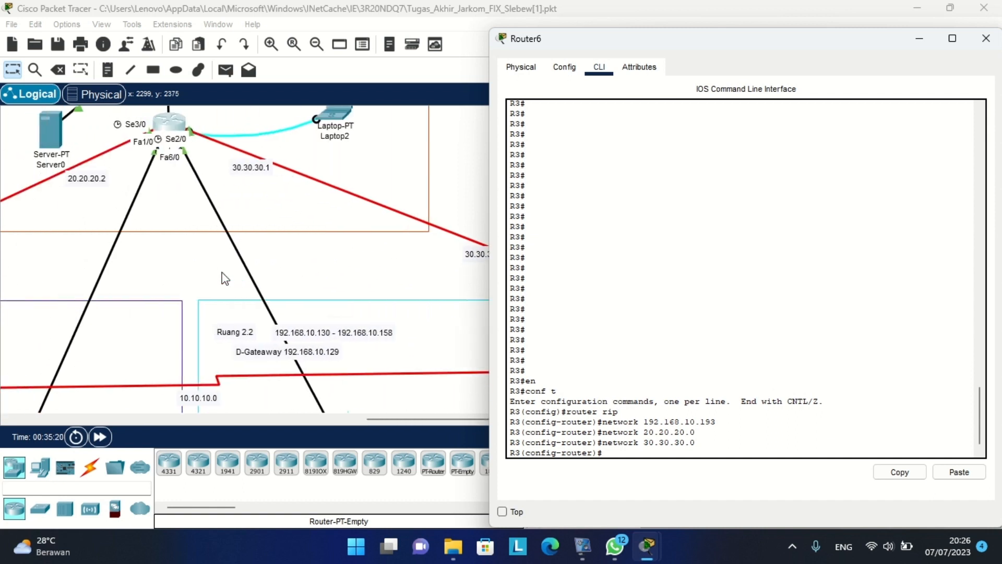
scroll(161, 198, "left", 2)
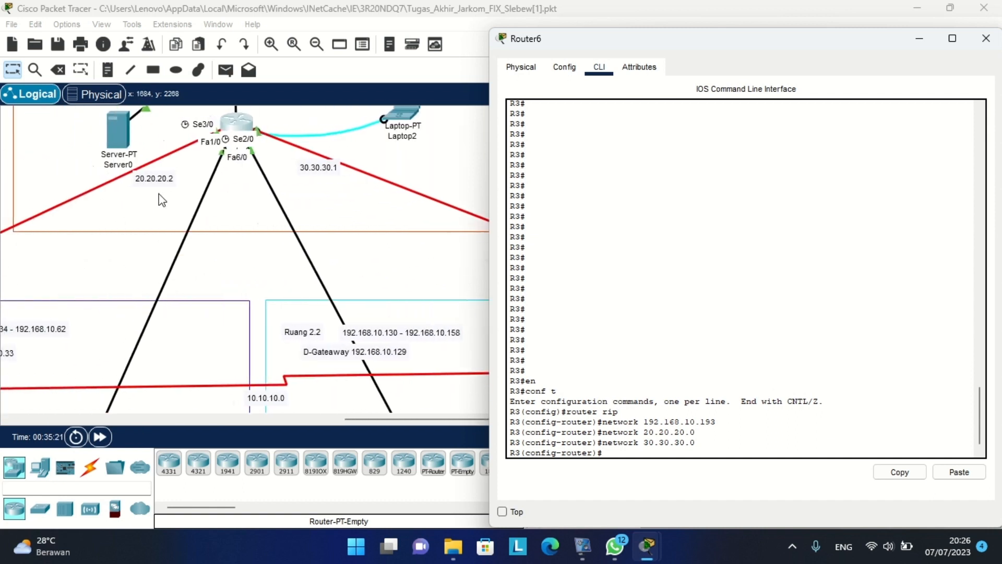
scroll(162, 200, "down", 2)
scroll(161, 199, "left", 3)
scroll(177, 272, "left", 3)
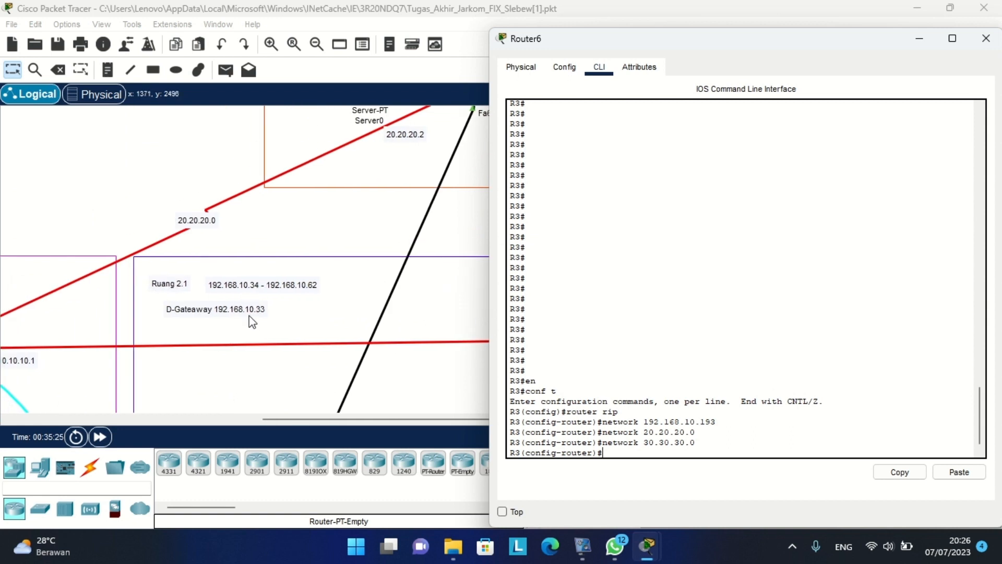
key("Up")
key("BackSpace")
key("BackSpace")
key("BackSpace")
key("BackSpace")
key("BackSpace")
key("BackSpace")
key("BackSpace")
key("BackSpace")
type("192.168.10.33")
key("Return")
key("Up")
scroll(255, 319, "right", 5)
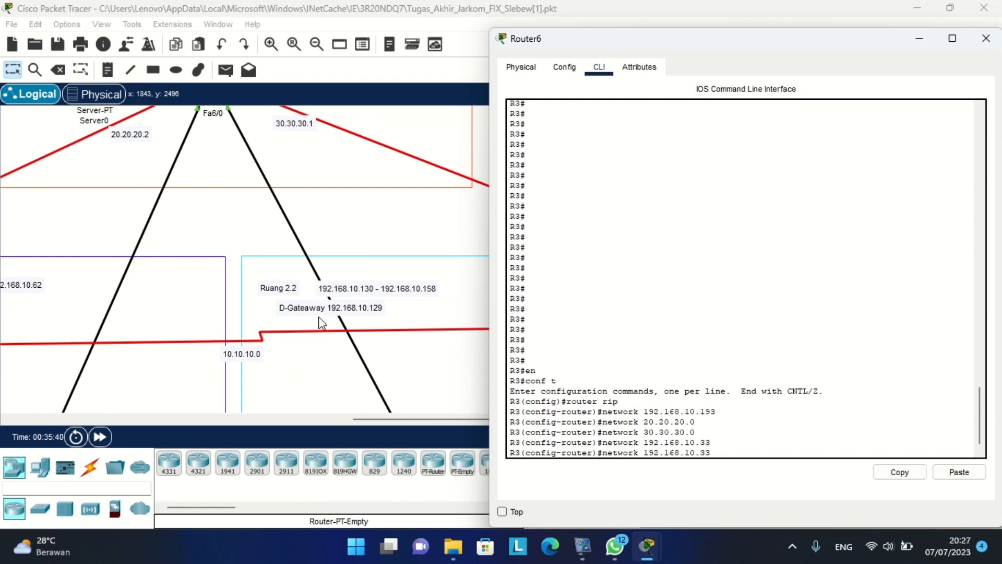
key("BackSpace")
type("129")
key("Return")
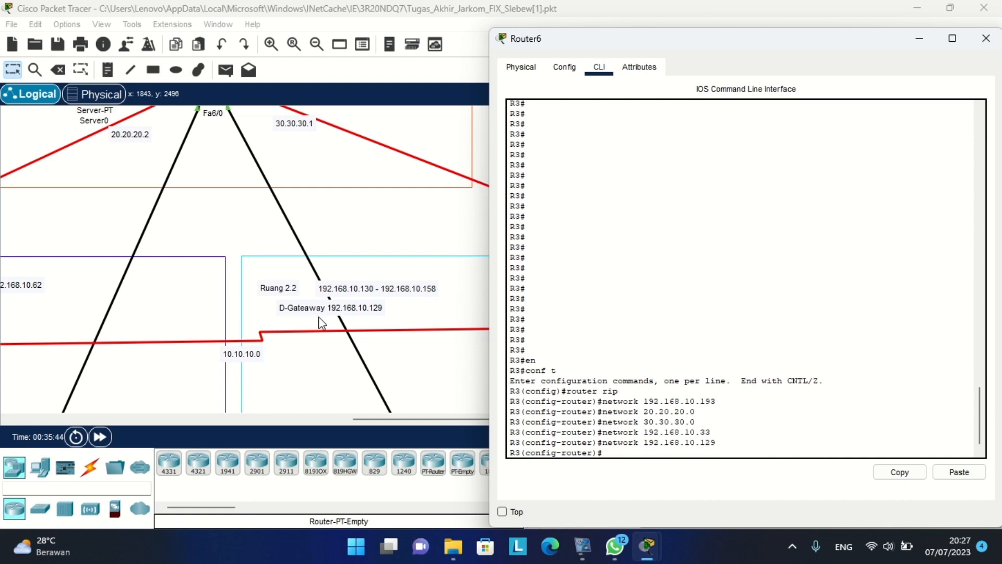
Set R3's RIP to version 2 with no auto-summary.
type("version 2")
key("Return")
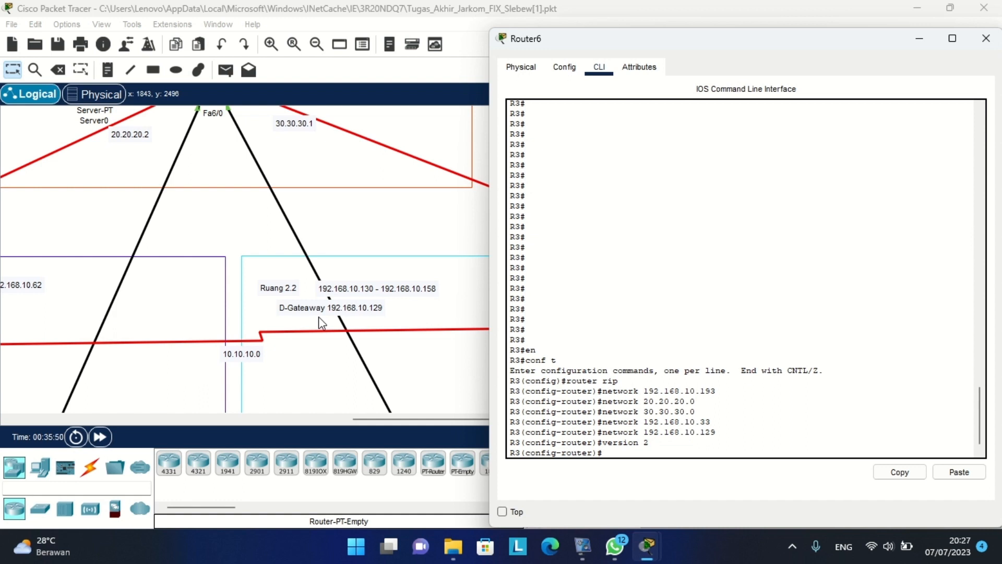
type("no auto-summary")
key("Return")
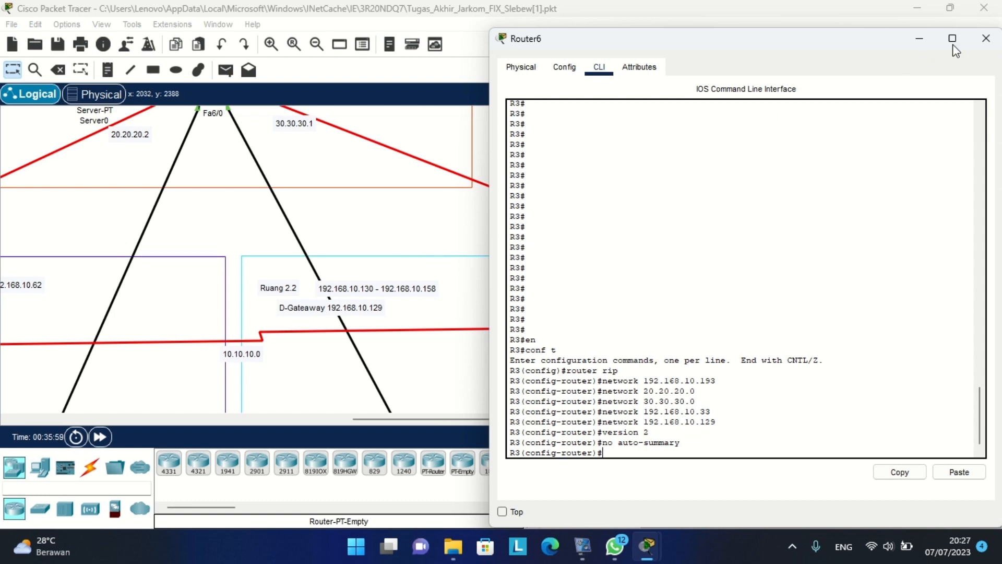
Close Router6's window and open Router0's settings.
left_click(986, 39)
scroll(497, 265, "right", 5)
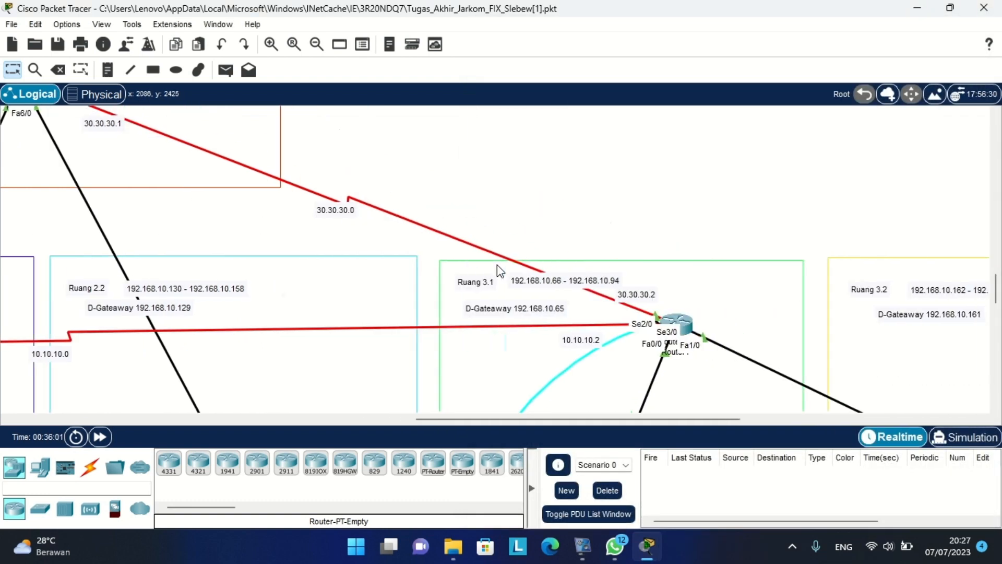
scroll(496, 265, "down", 1)
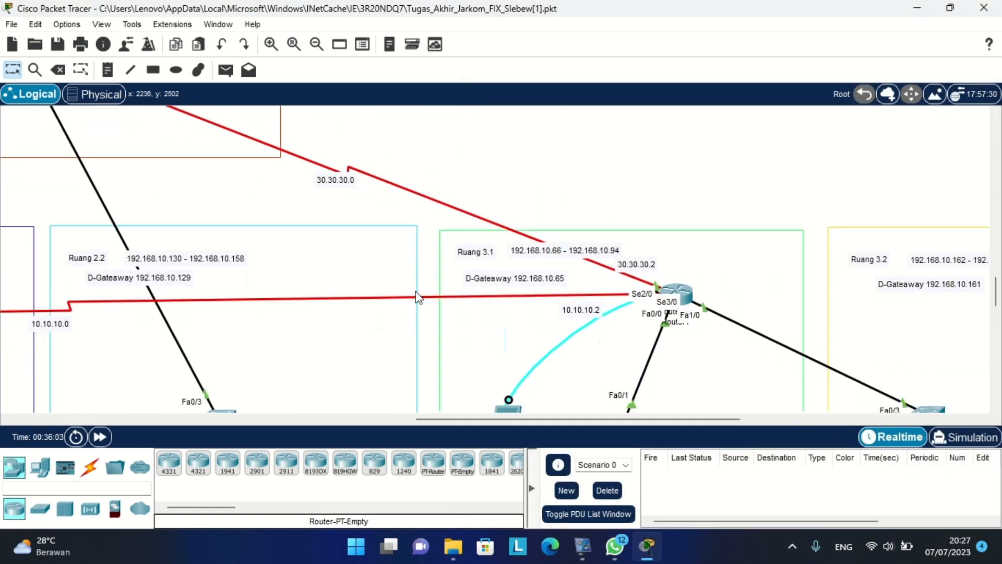
scroll(416, 291, "left", 10)
scroll(415, 291, "down", 1)
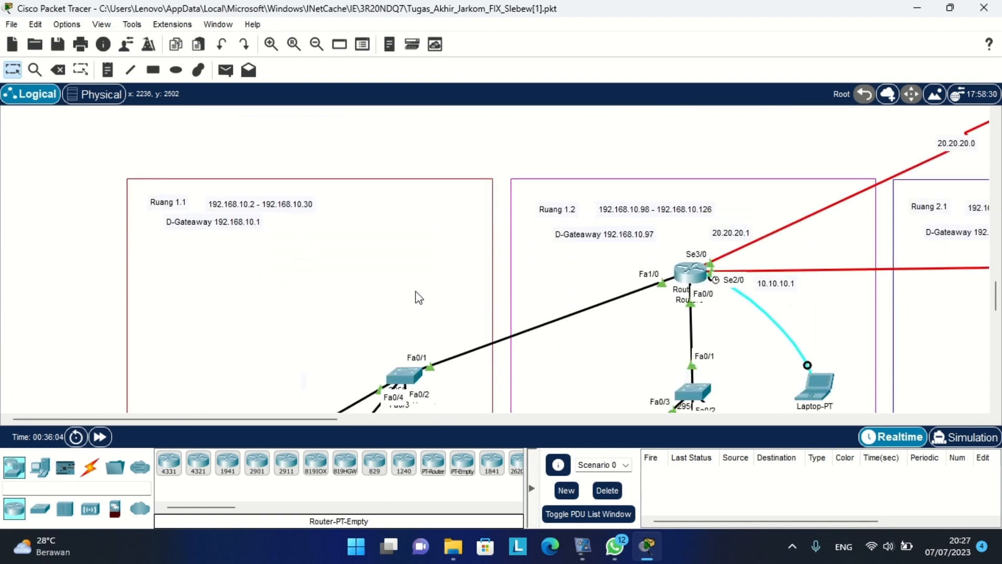
left_click(685, 279)
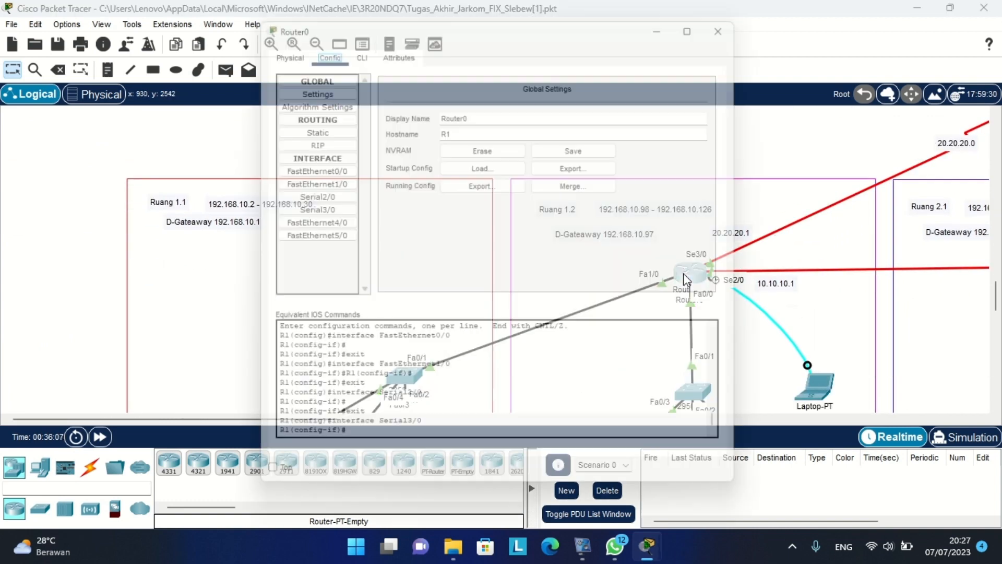
Return Router0 (R1) CLI to global configuration mode using exit, en and conf t.
left_click(354, 44)
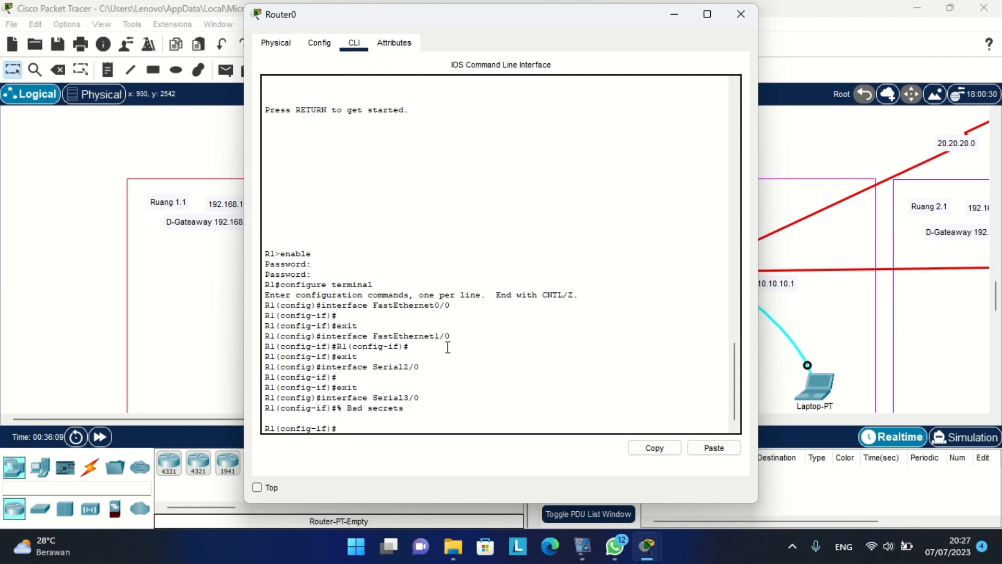
type("exit")
key("Return")
type("exi")
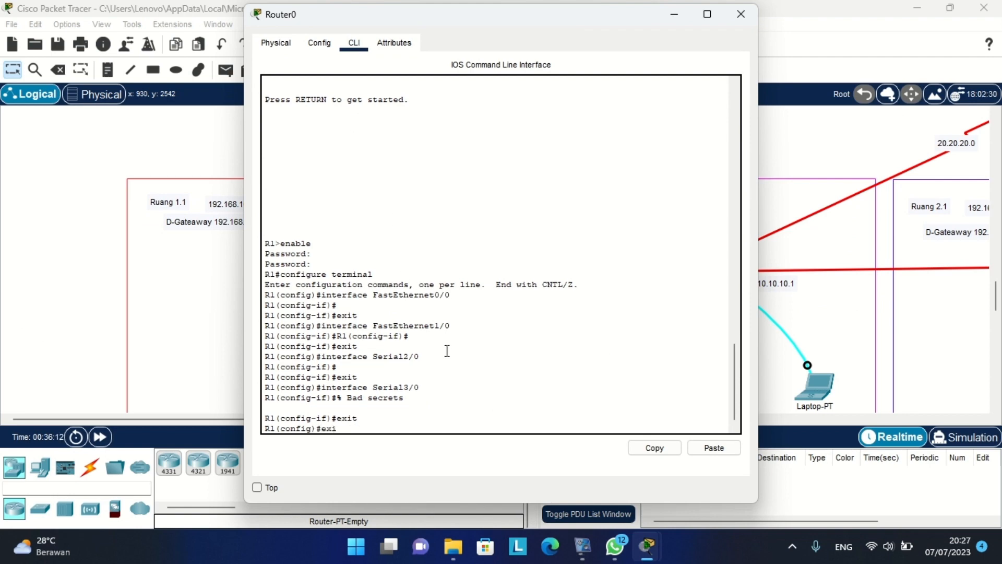
key("Return")
key("Return")
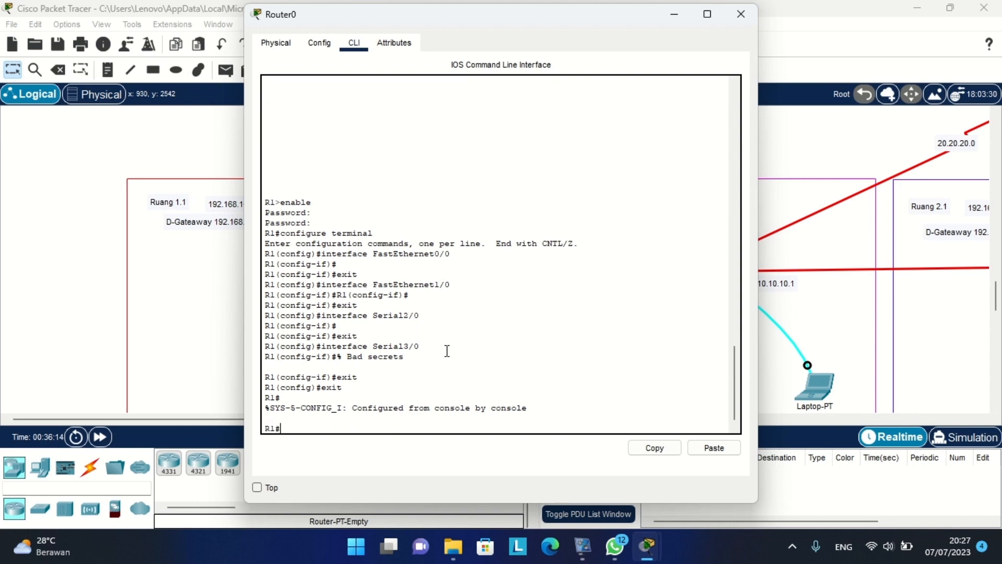
type("en")
key("Return")
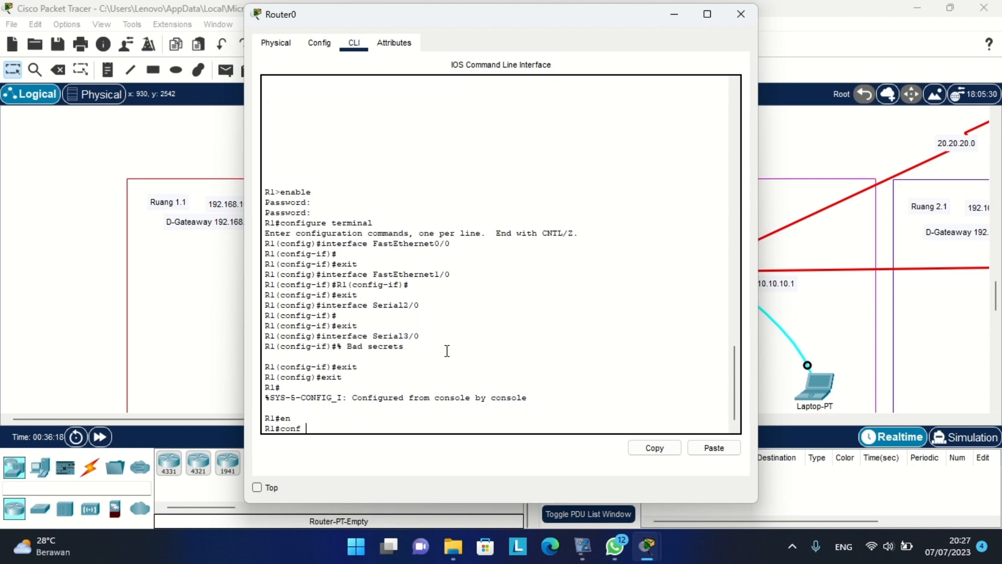
type("conf t")
key("Return")
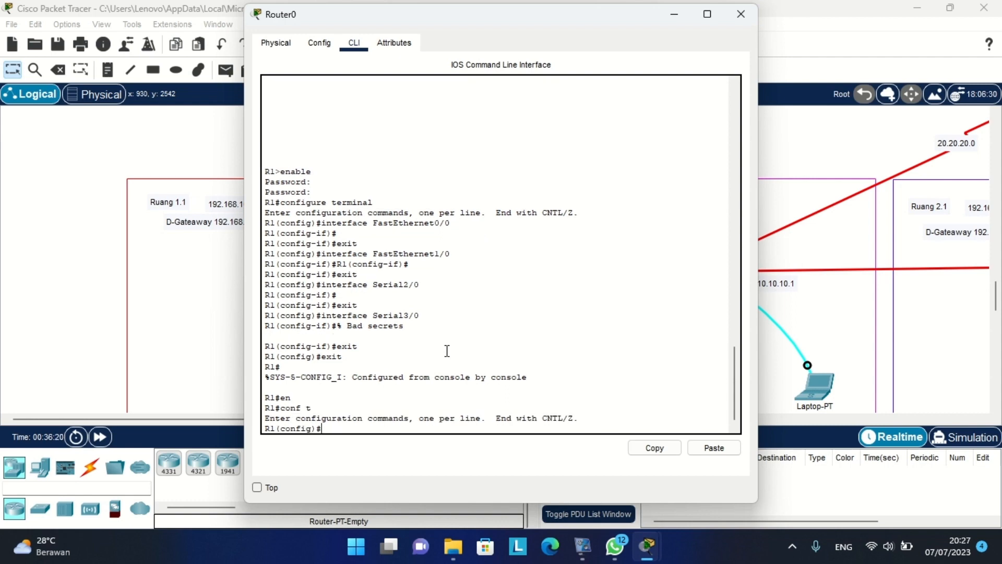
left_click(138, 176)
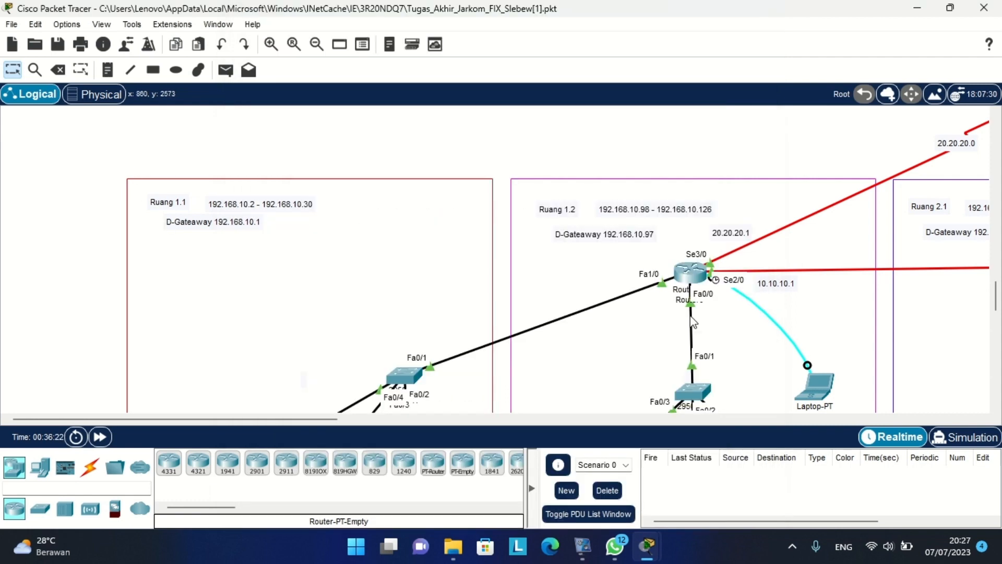
scroll(737, 311, "right", 5)
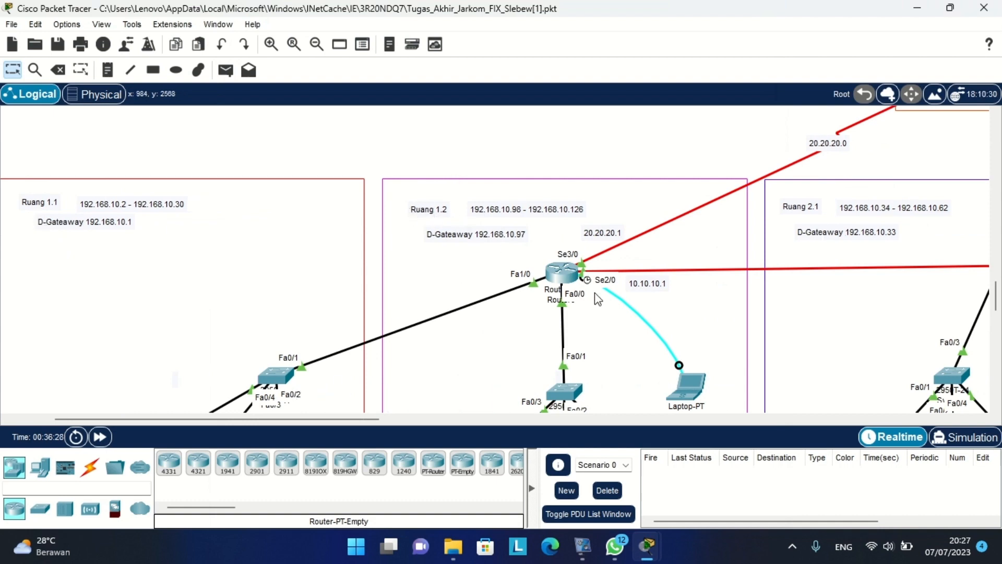
scroll(597, 298, "right", 6)
scroll(597, 297, "up", 4)
scroll(596, 297, "right", 4)
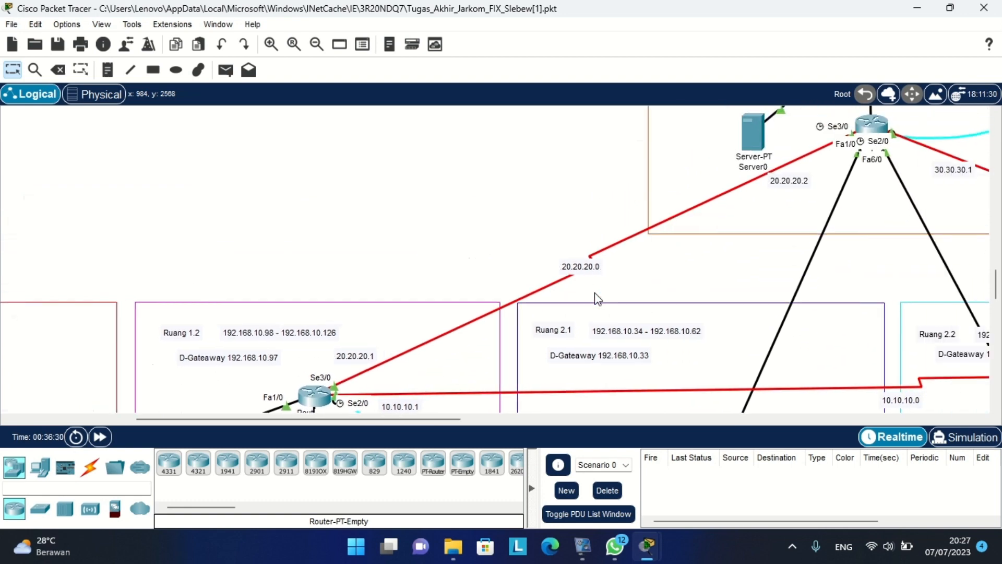
scroll(794, 184, "up", 10)
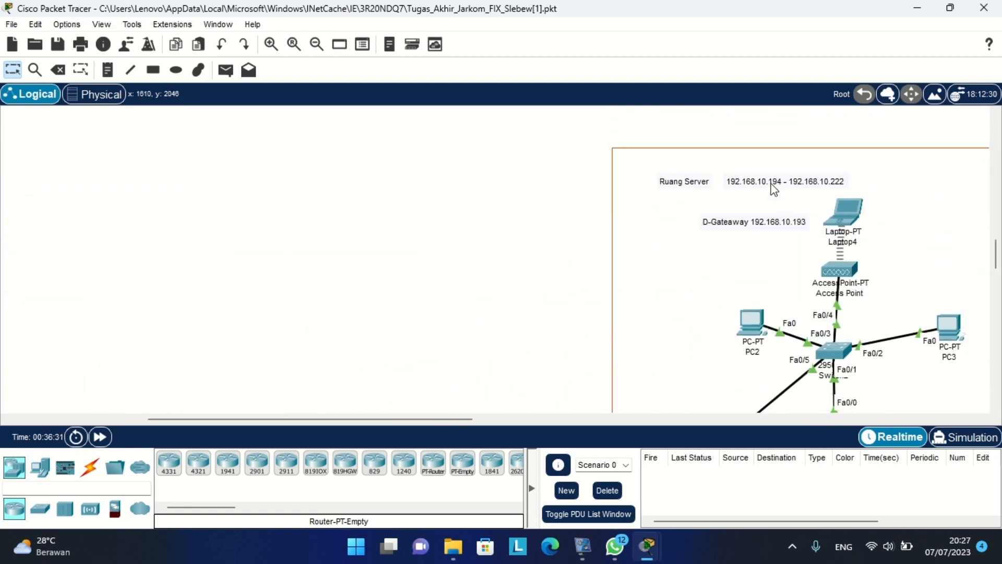
scroll(774, 189, "down", 14)
scroll(774, 189, "down", 1)
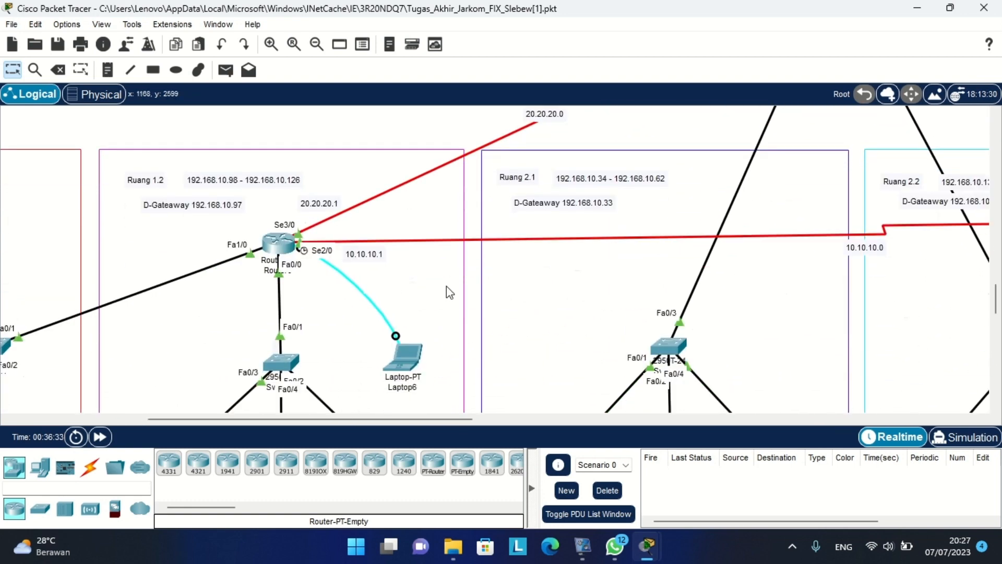
scroll(446, 286, "right", 3)
scroll(447, 286, "right", 15)
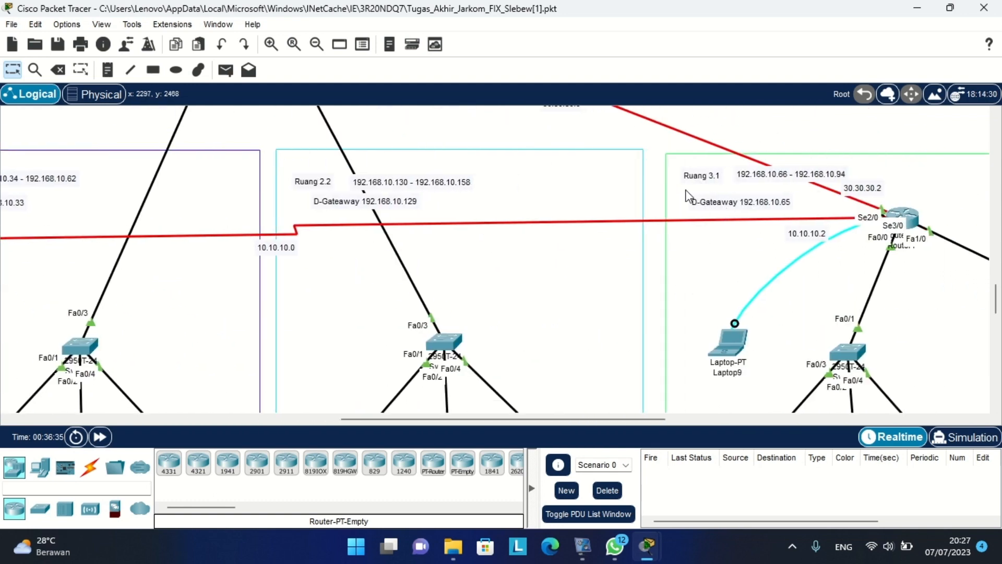
scroll(517, 263, "left", 20)
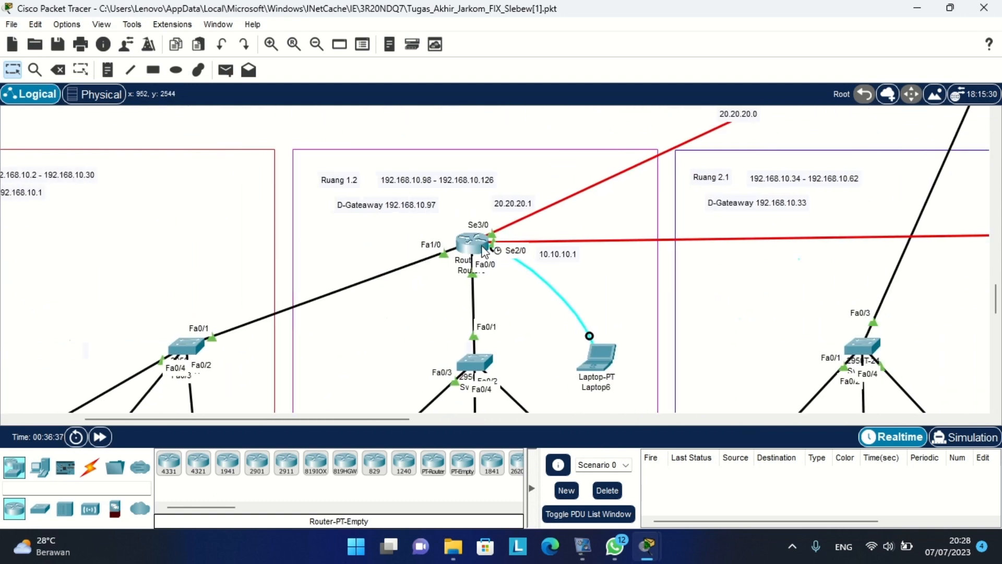
Start RIP on Router0 (R1) and advertise network 192.168.10.1.
left_click(483, 250)
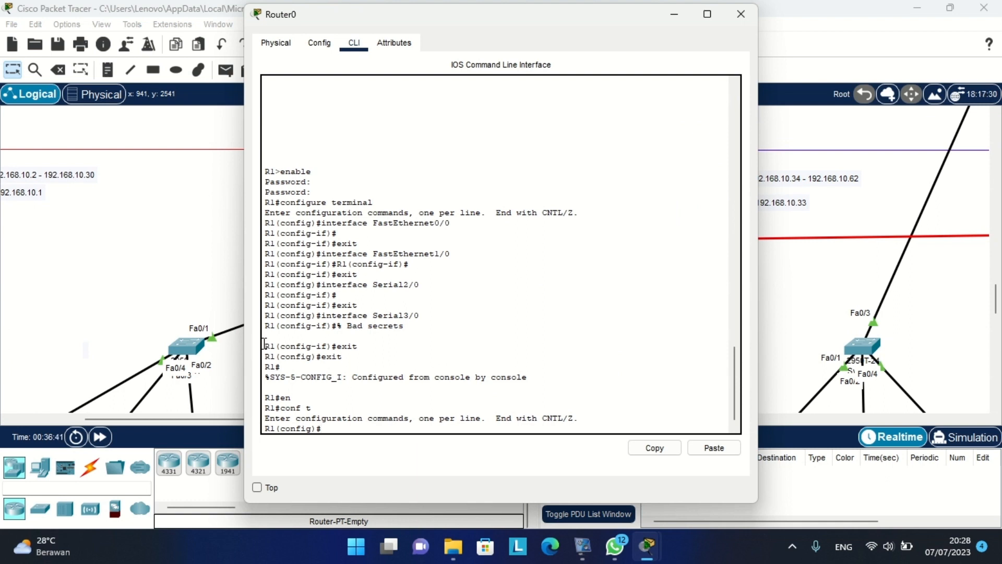
type("router rip")
key("Return")
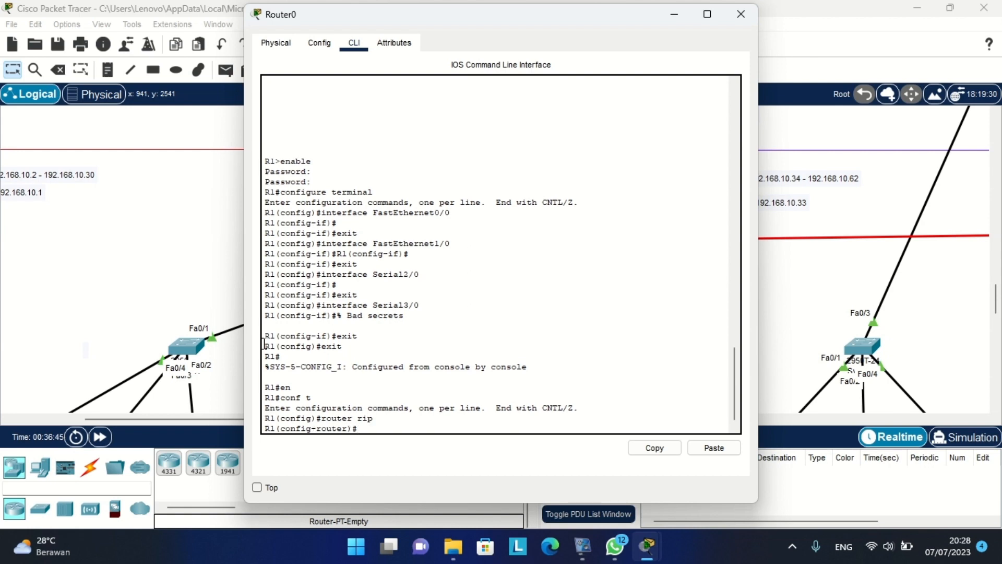
type("network")
scroll(125, 251, "left", 3)
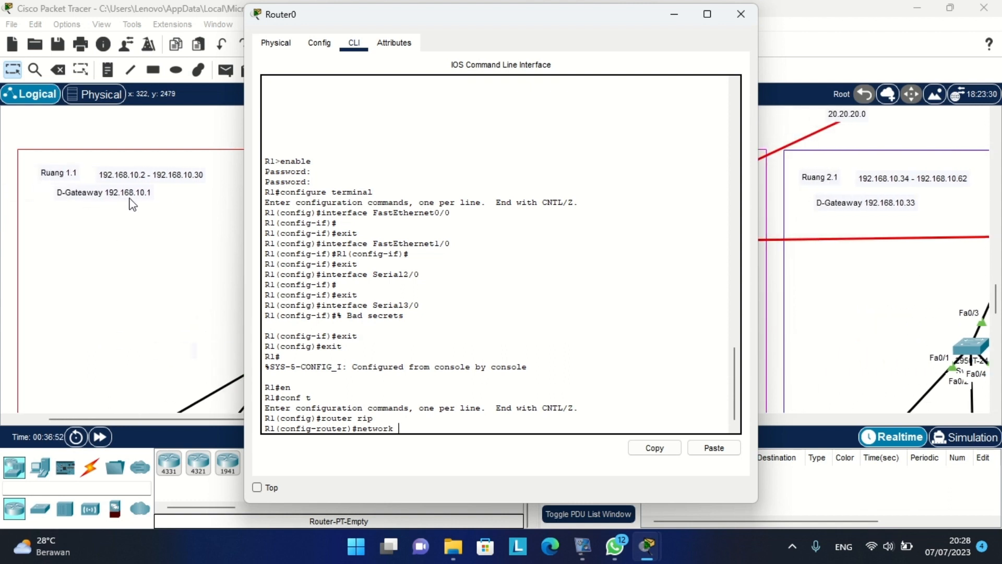
type("192.168.10.1")
key("Return")
Add network 192.168.10.97 to R1's RIP by editing the recalled command.
key("Up")
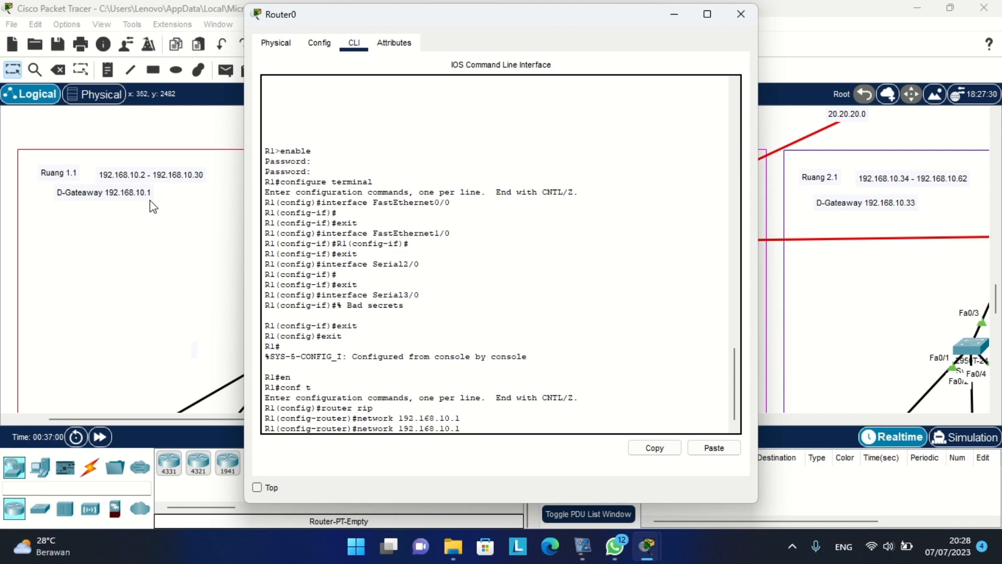
scroll(94, 194, "right", 4)
scroll(175, 194, "right", 3)
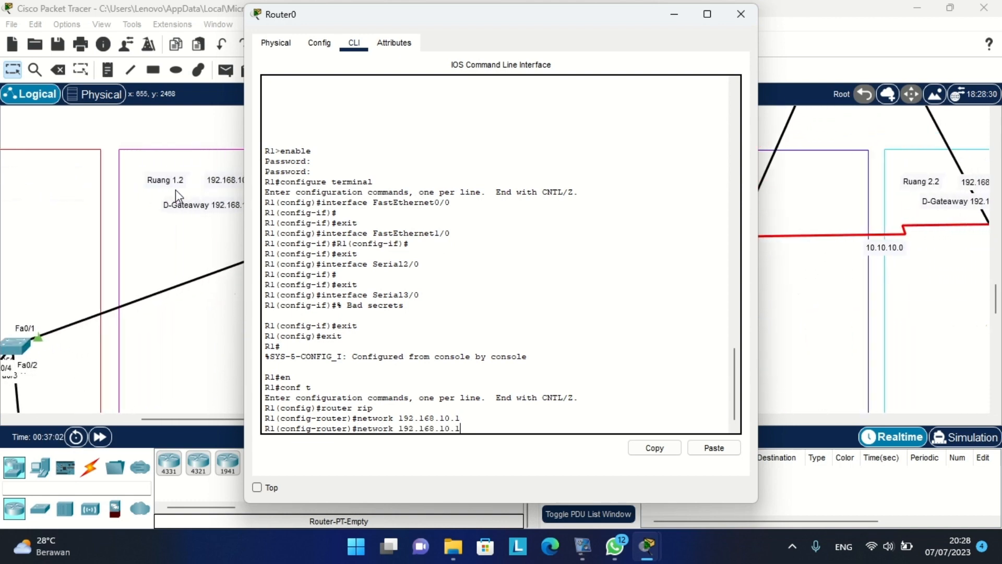
scroll(196, 208, "right", 3)
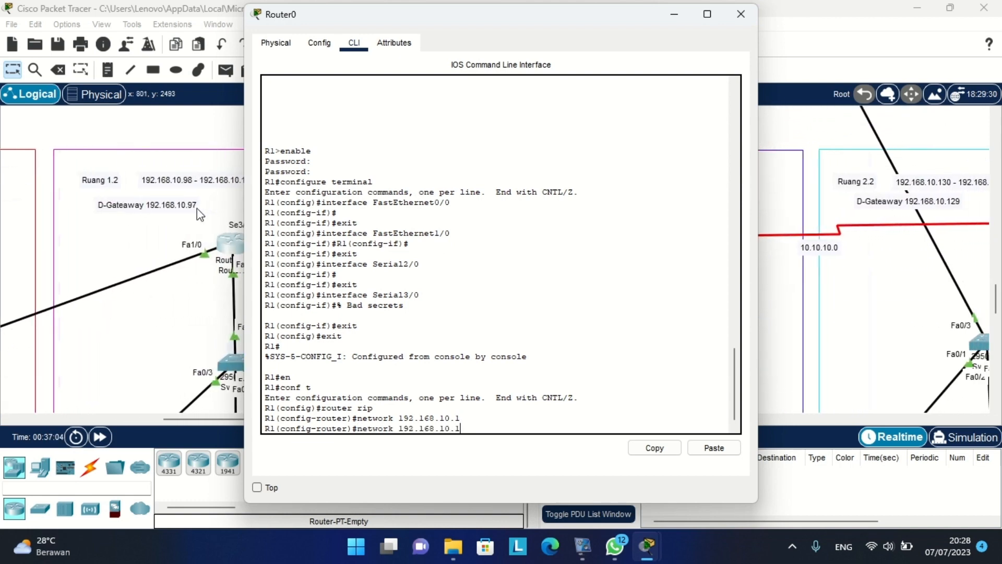
key("BackSpace")
type("97")
key("Return")
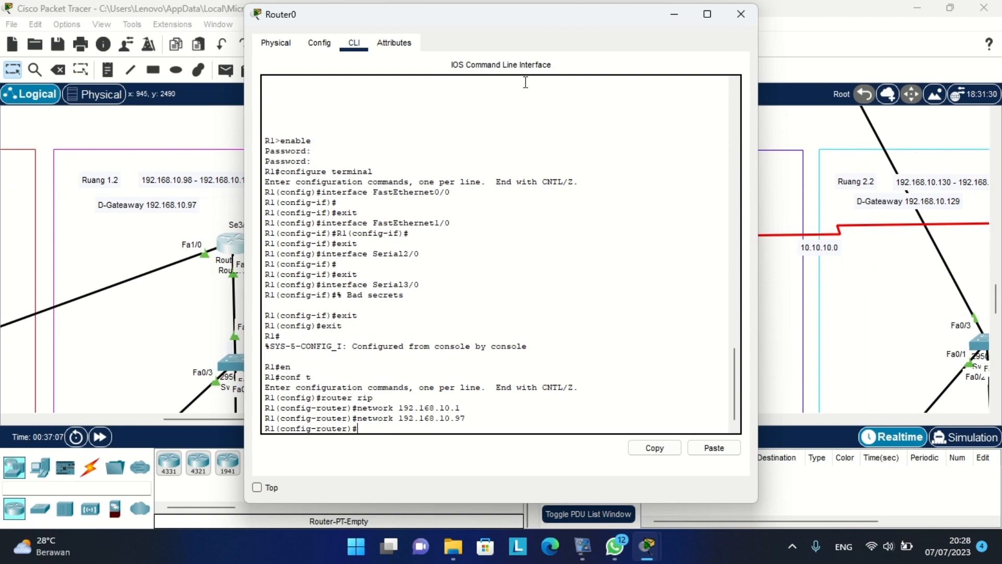
Add network 10.10.10.0 to Router0's RIP process.
left_click_drag(538, 22, 266, 268)
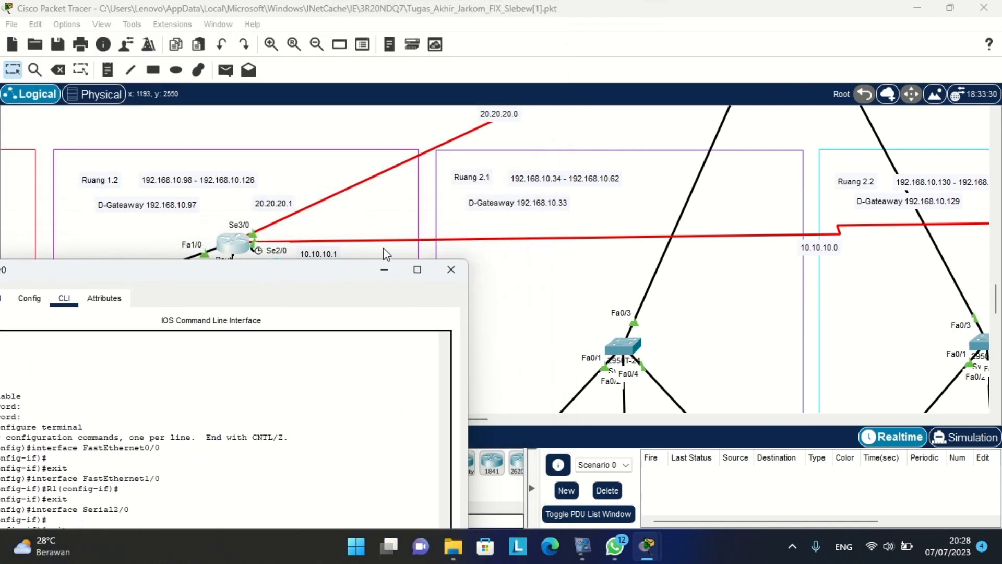
scroll(615, 202, "right", 6)
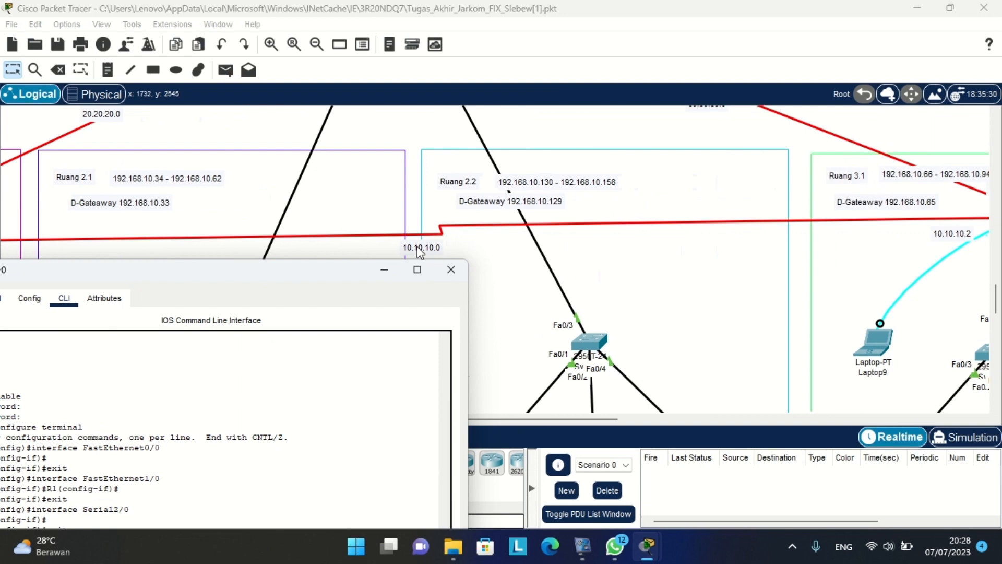
left_click_drag(263, 286, 782, 76)
type("network 192.168.10.97")
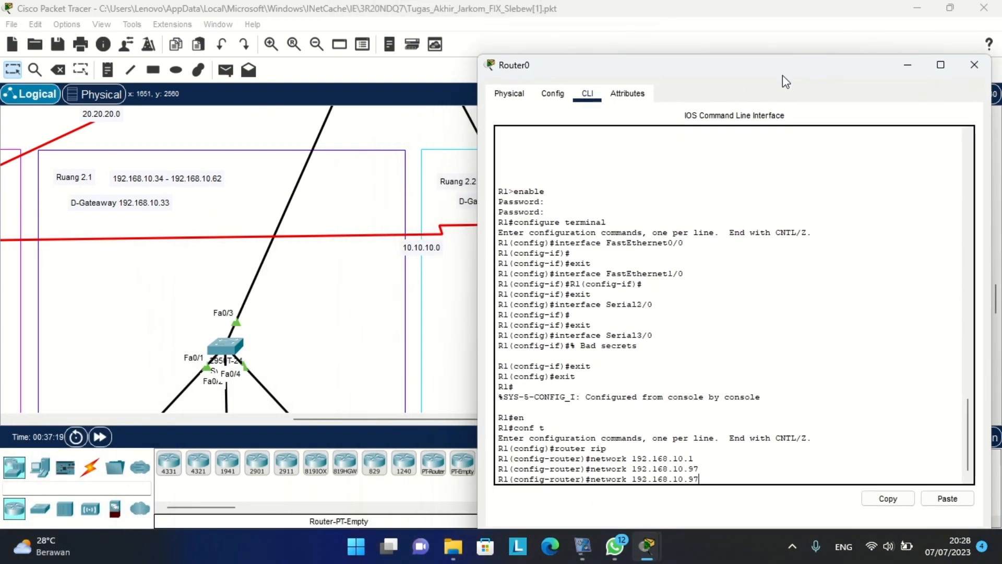
key("BackSpace")
key("BackSpace")
key("BackSpace")
key("BackSpace")
key("BackSpace")
key("BackSpace")
key("BackSpace")
key("BackSpace")
key("BackSpace")
key("BackSpace")
type("0.10.10.0")
key("Return")
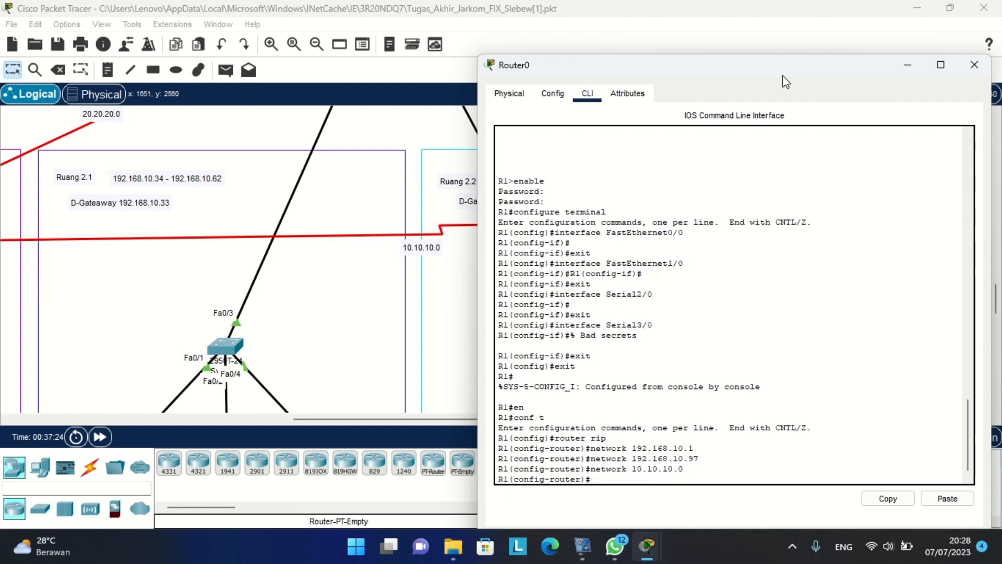
Add network 20.20.20.0 to Router0's RIP by editing the recalled command.
scroll(330, 161, "up", 3)
scroll(330, 161, "left", 5)
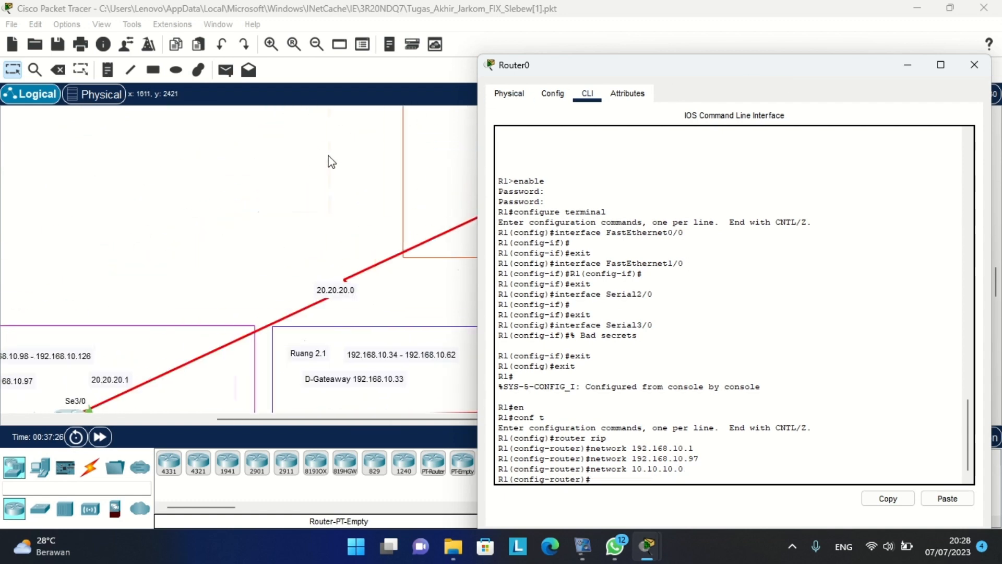
scroll(224, 352, "down", 1)
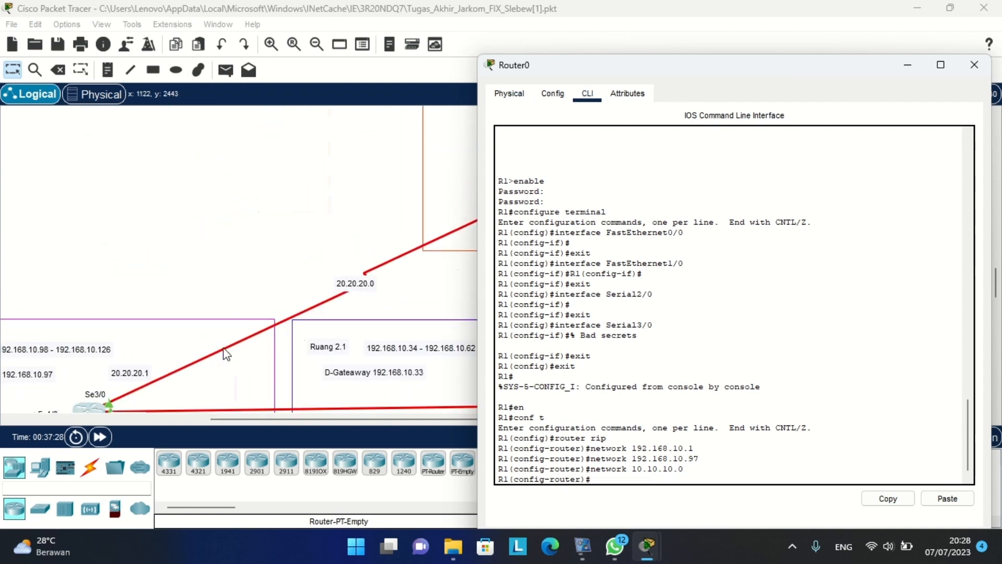
key("Up")
key("Left")
key("Left")
key("Left")
key("BackSpace")
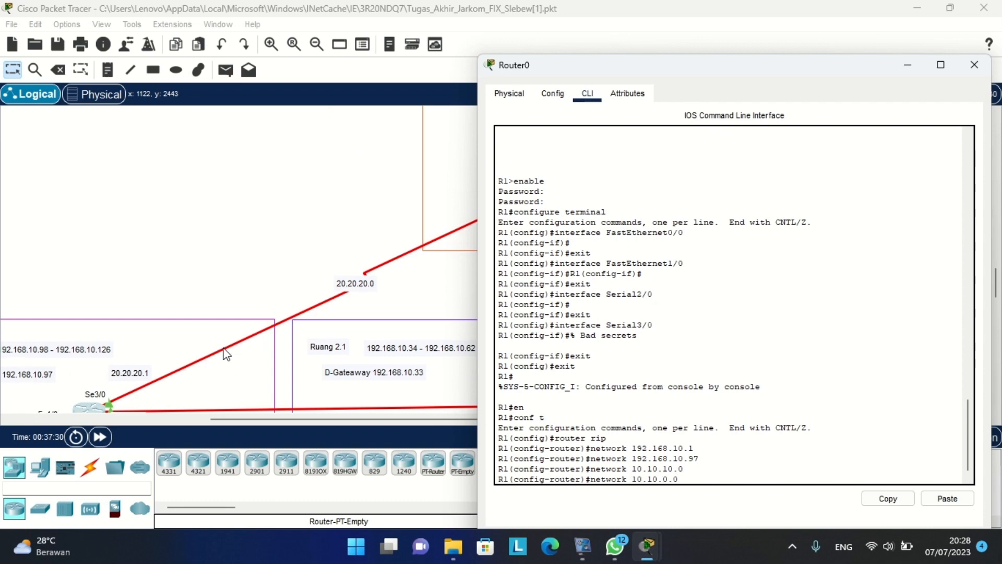
type("2")
key("Left")
key("Left")
key("Left")
key("BackSpace")
type("2")
key("Left")
key("Left")
key("Left")
key("BackSpace")
type("2")
key("Return")
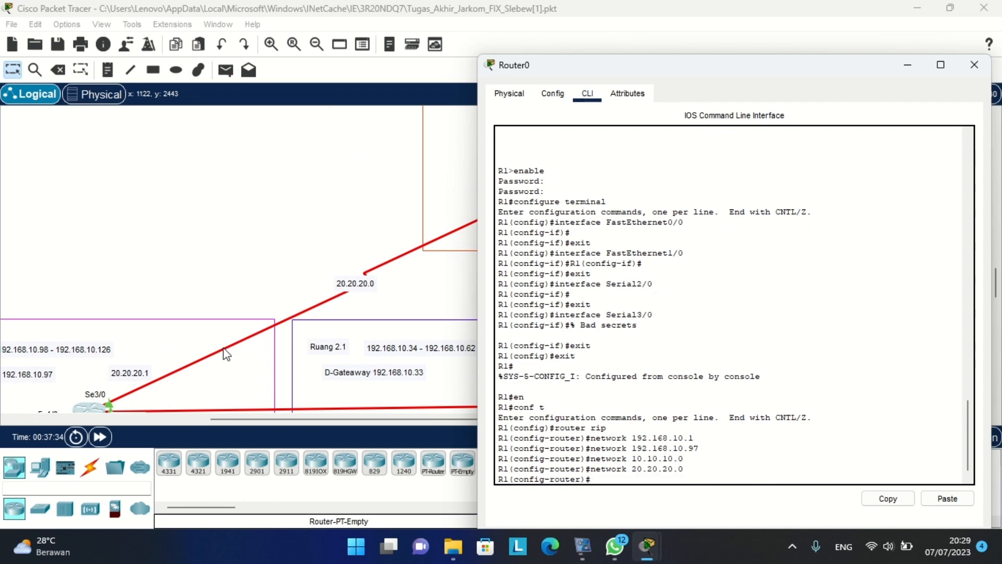
Set Router0's RIP to version 2 with no auto-summary.
type("version 2")
key("Return")
type("no auto-s")
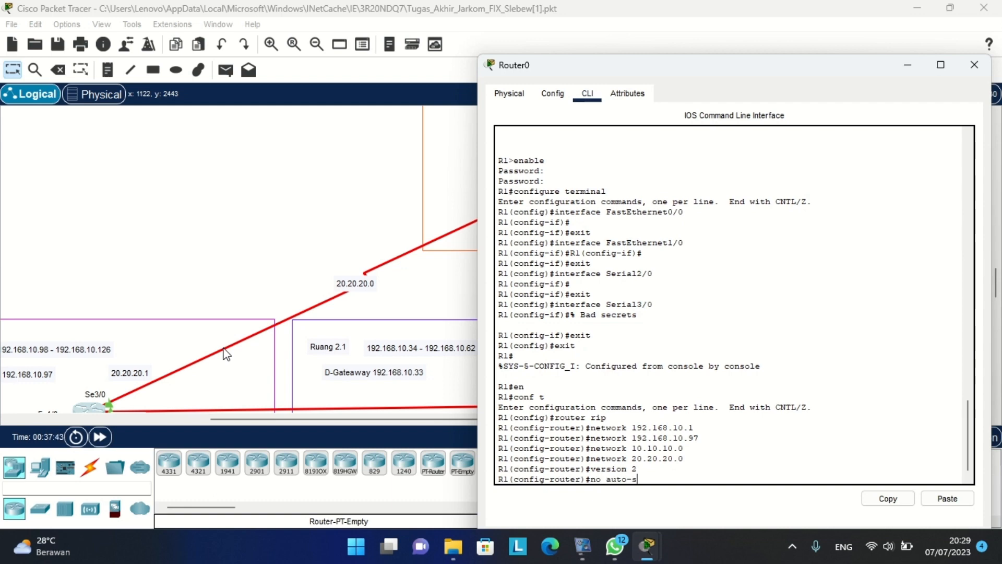
type("ummary")
key("Return")
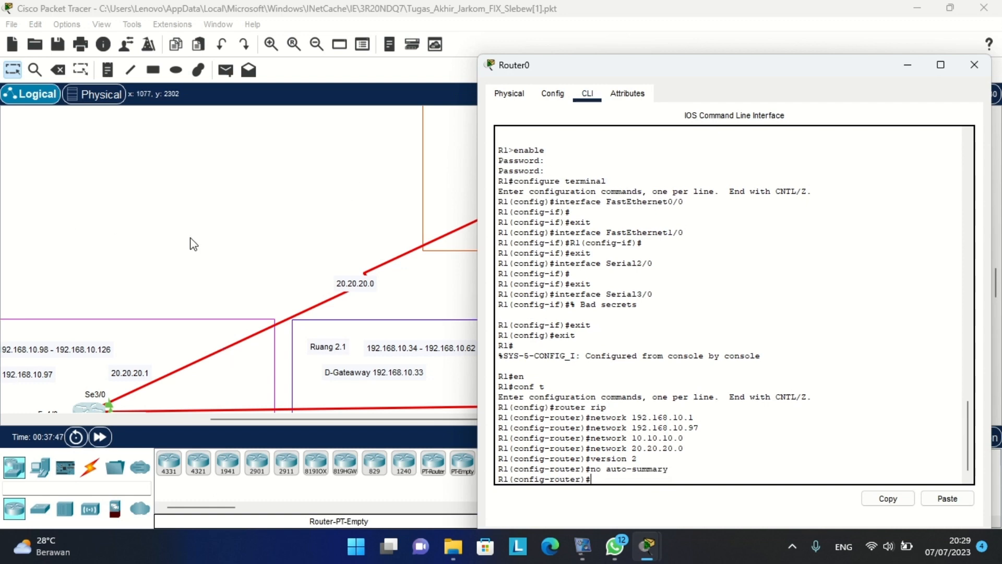
Close Router0's window, then open Router1 (hostname R2) in Ruang 3.1.
left_click(974, 64)
scroll(844, 190, "right", 15)
scroll(843, 190, "down", 2)
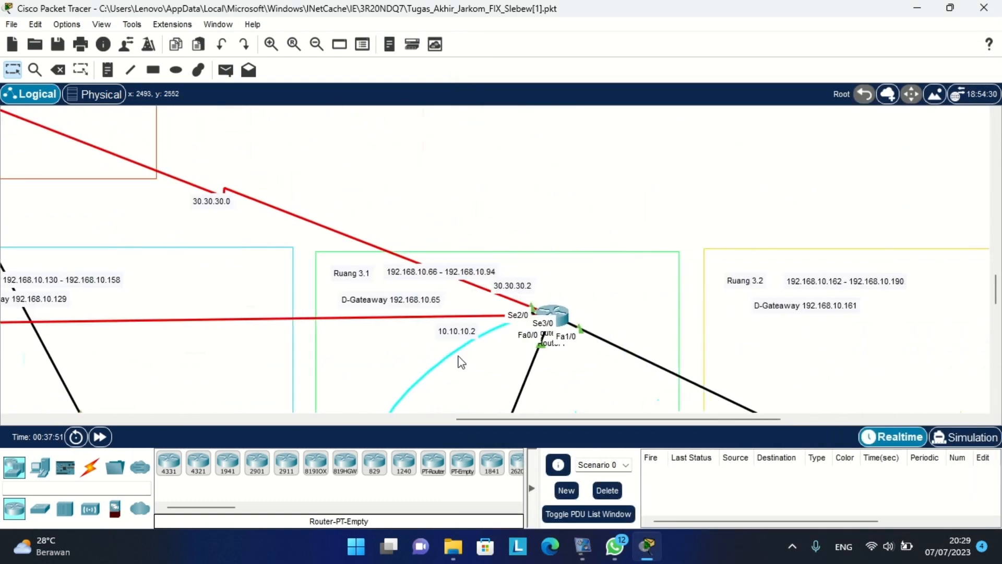
scroll(594, 208, "down", 2)
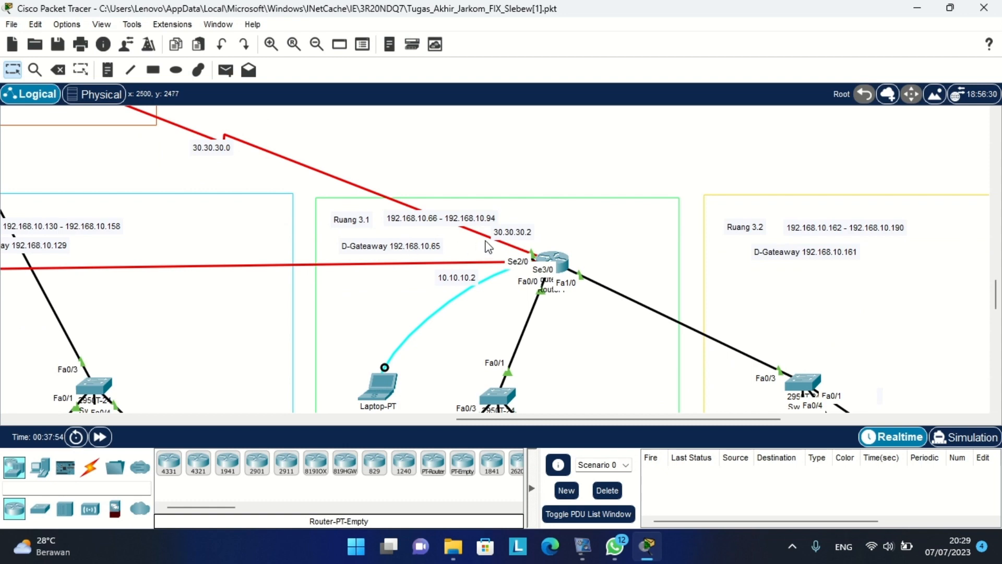
scroll(489, 248, "down", 1)
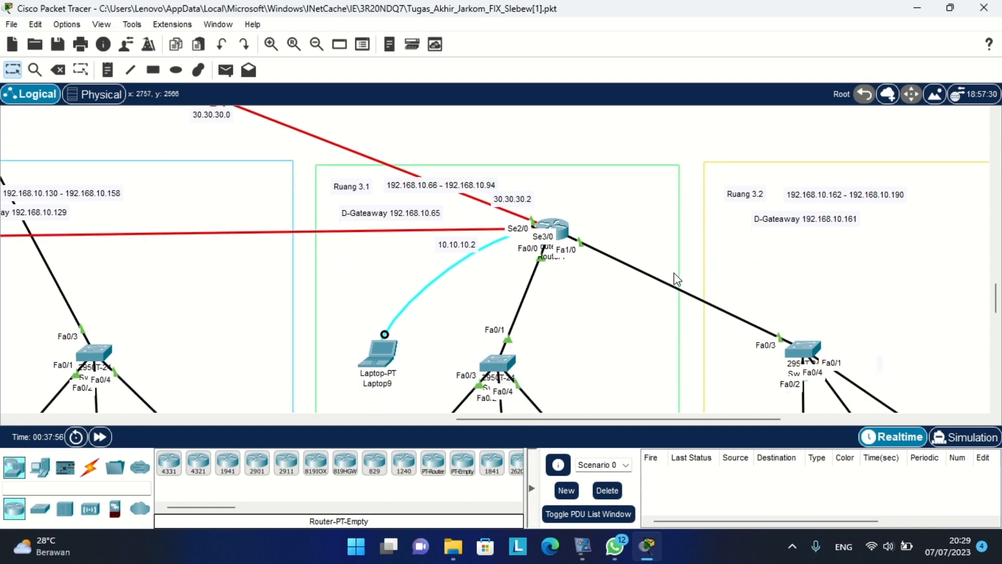
scroll(674, 273, "right", 3)
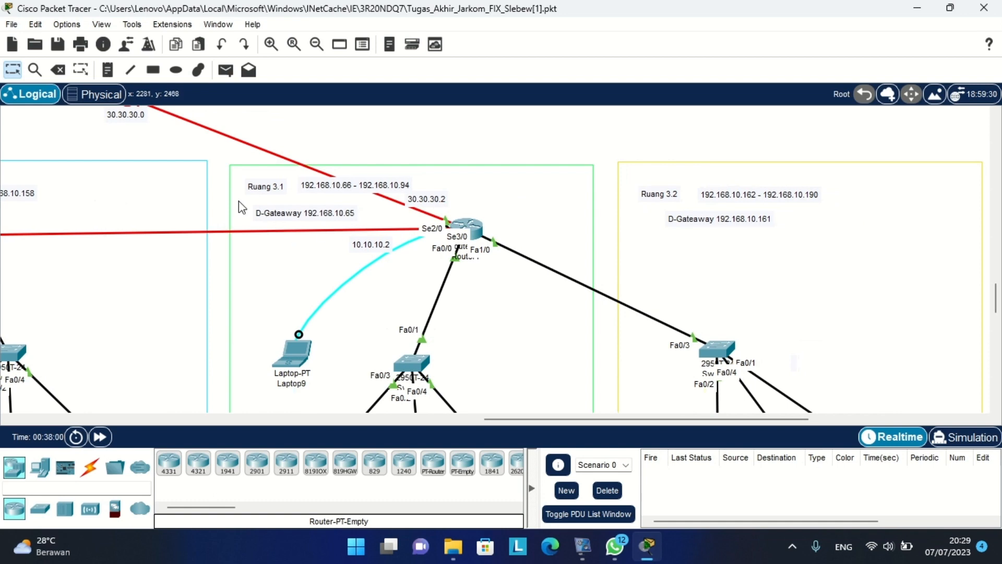
scroll(399, 279, "up", 2)
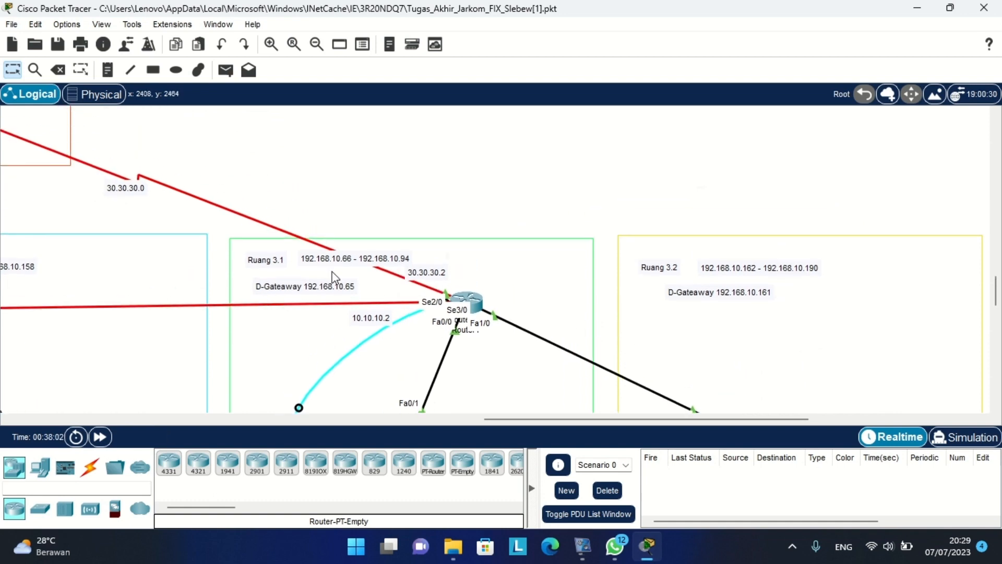
scroll(399, 279, "left", 14)
scroll(366, 266, "up", 6)
scroll(254, 253, "up", 4)
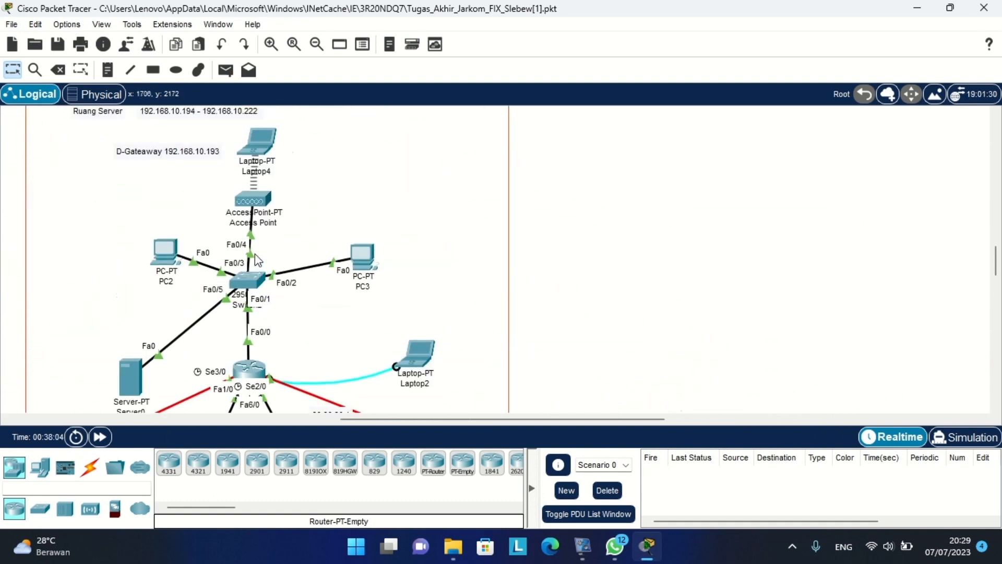
scroll(247, 194, "down", 10)
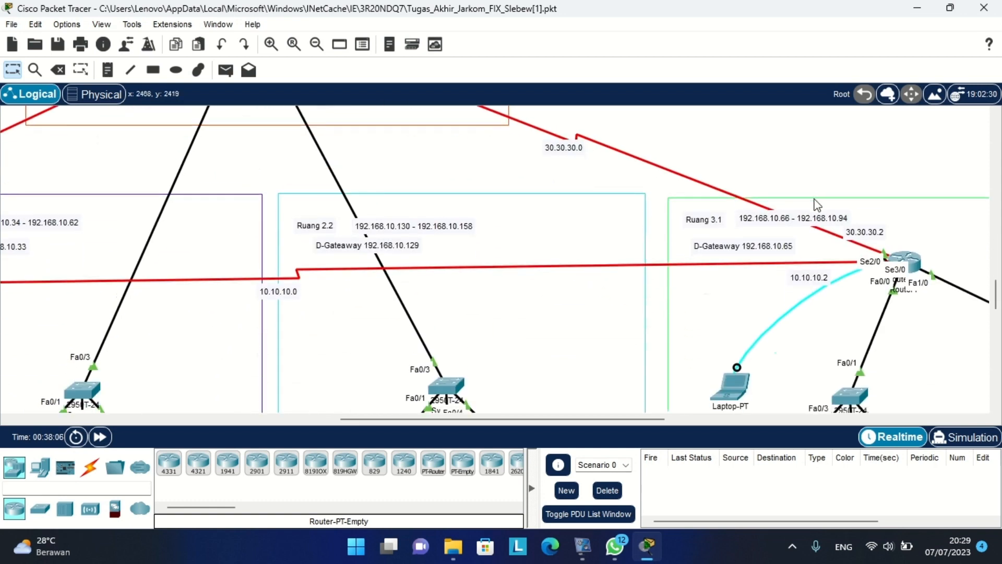
scroll(599, 257, "left", 17)
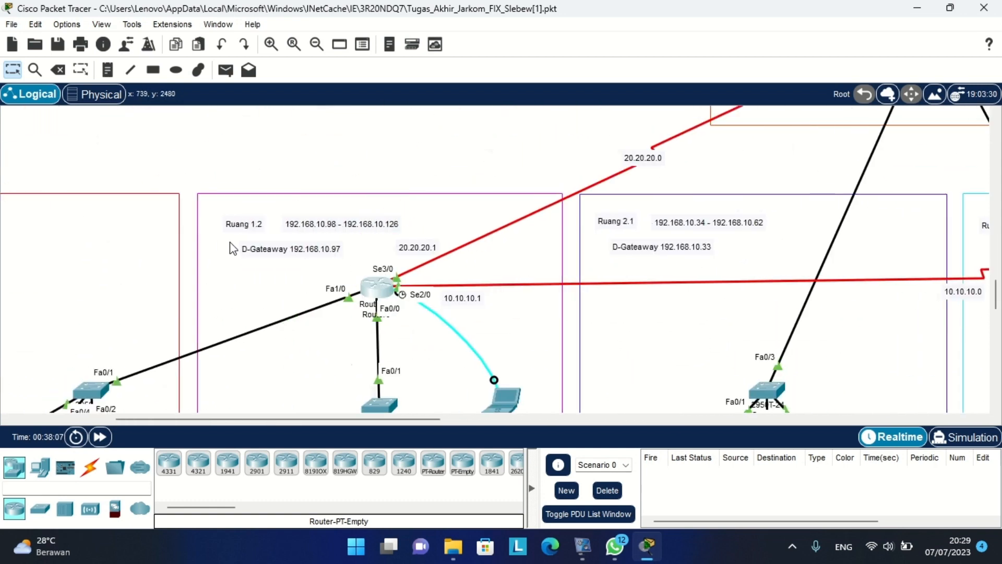
scroll(617, 322, "right", 20)
scroll(618, 322, "right", 8)
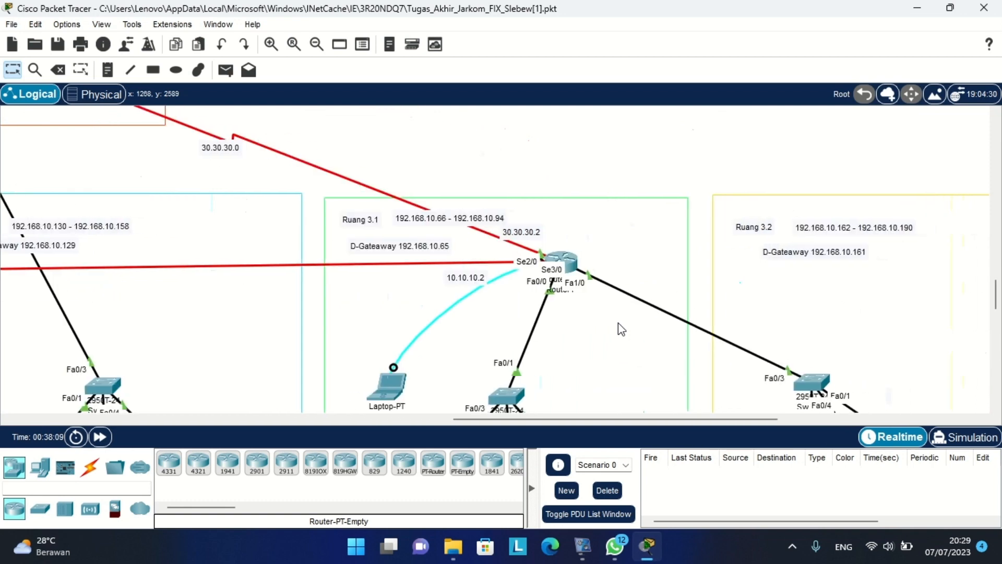
left_click(557, 266)
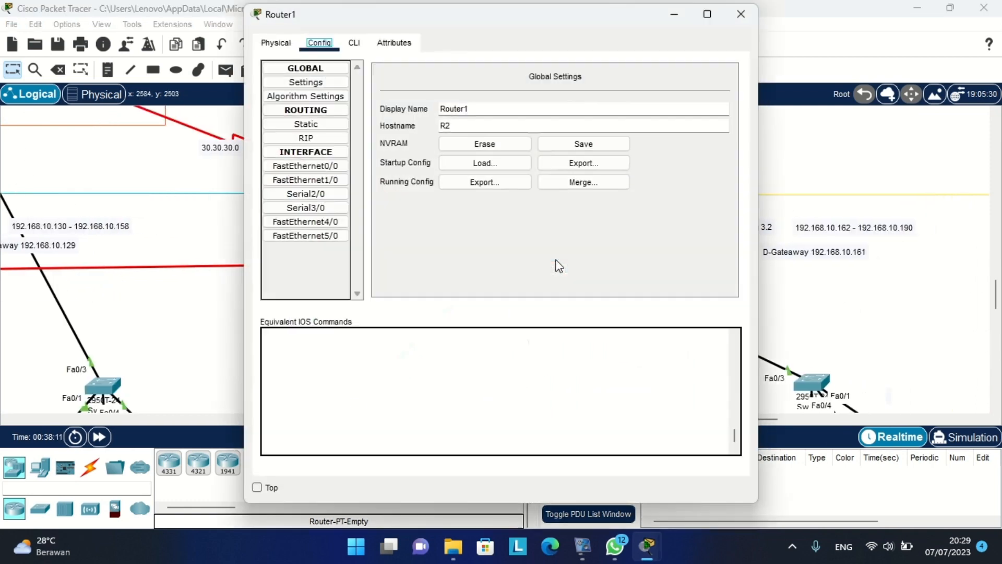
In R2's CLI, enter privileged mode with its password and then 'conf t' global configuration.
left_click(360, 45)
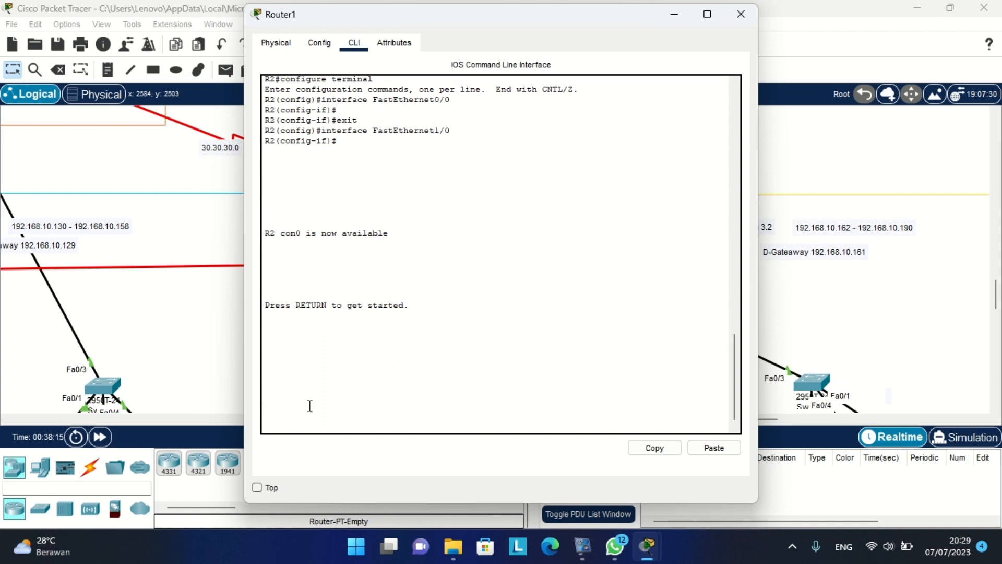
key("Return")
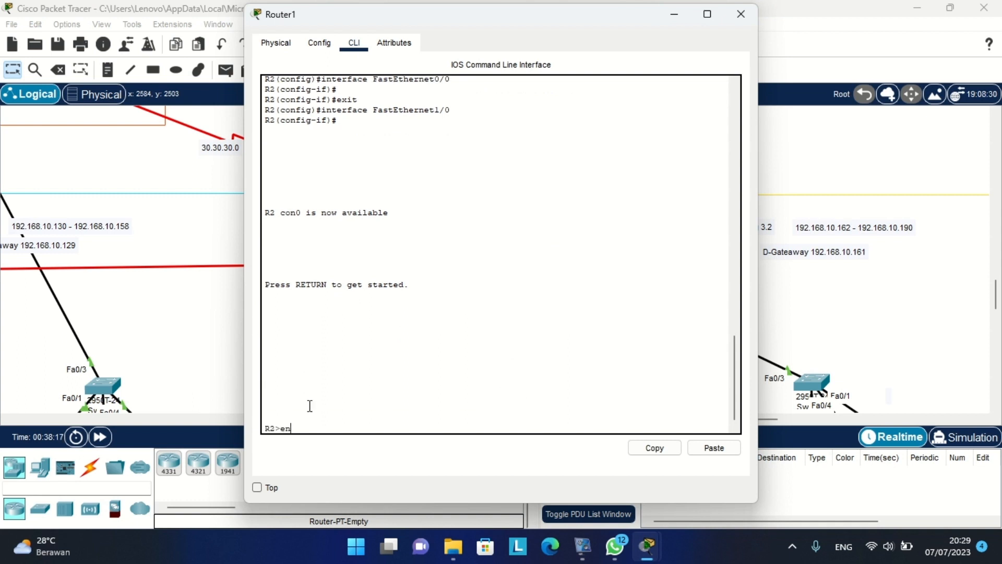
key("Return")
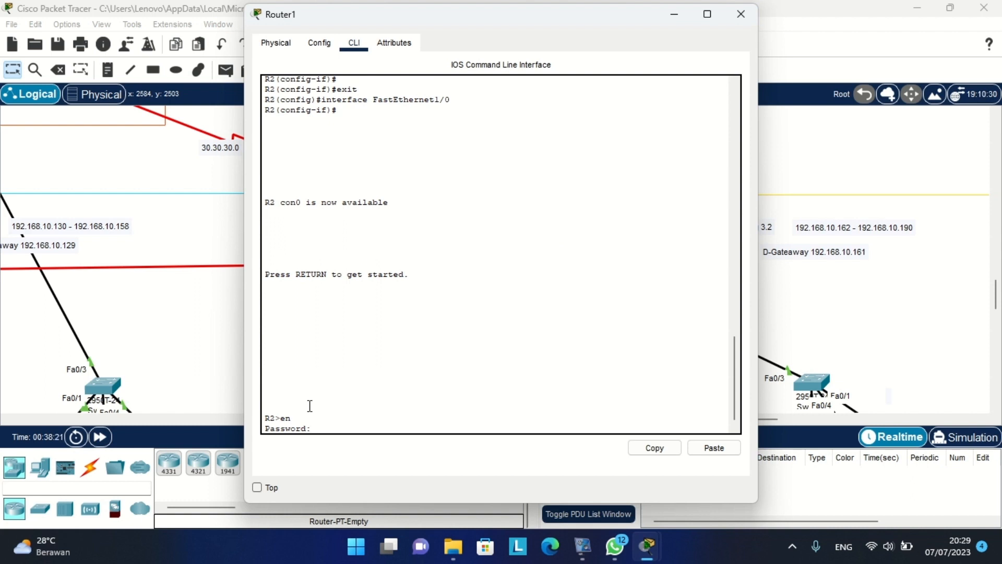
key("Return")
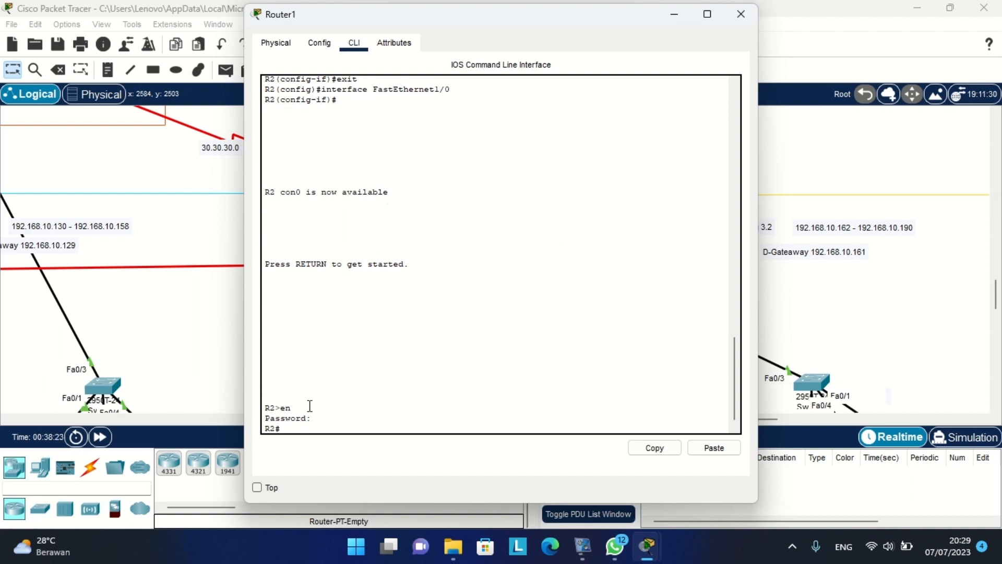
type("con")
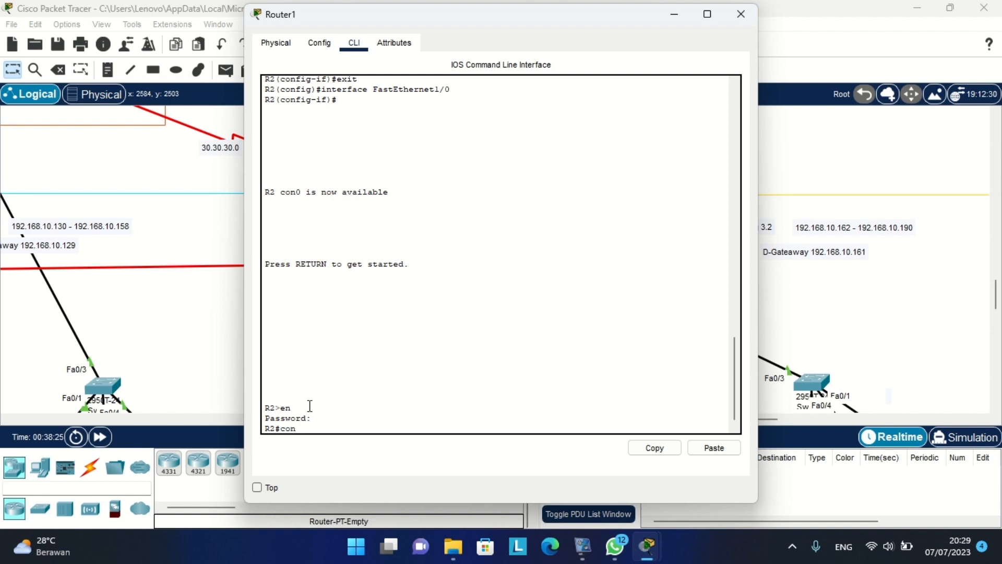
type("f t")
key("Return")
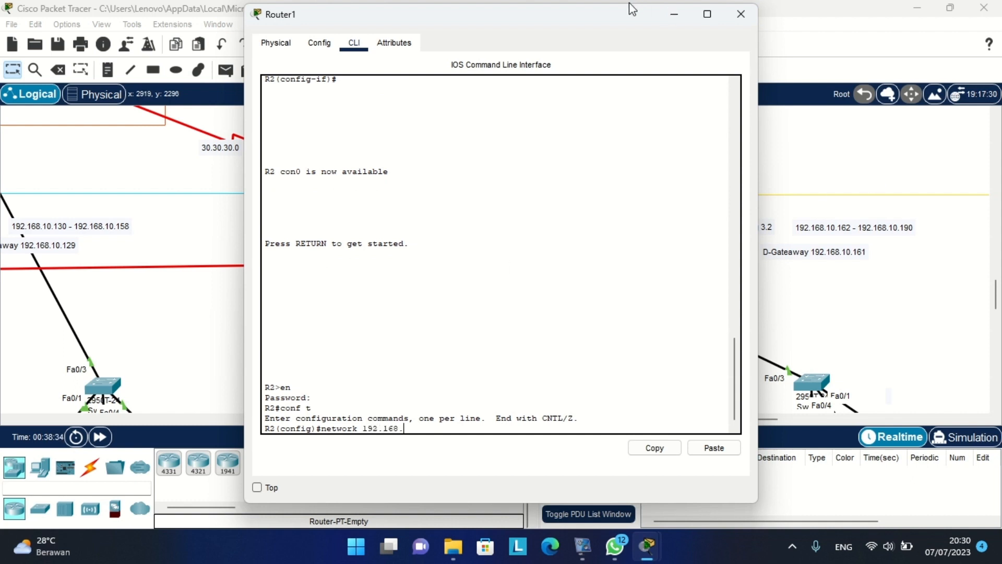
Try 'network 192.168.10.65' in global configuration mode, which R2 rejects as invalid.
left_click_drag(592, 21, 228, 39)
scroll(416, 222, "left", 3)
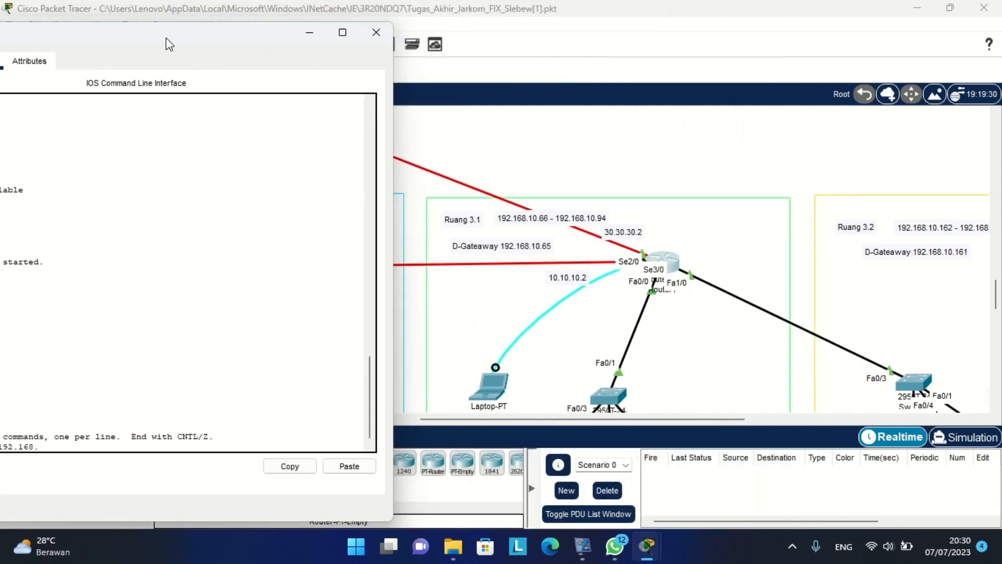
left_click_drag(170, 43, 217, 33)
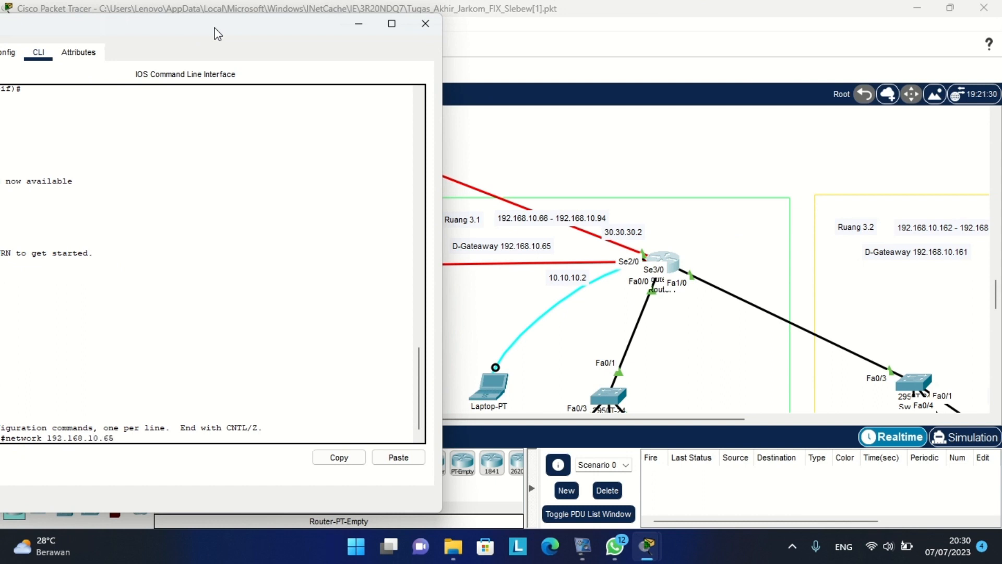
key("Return")
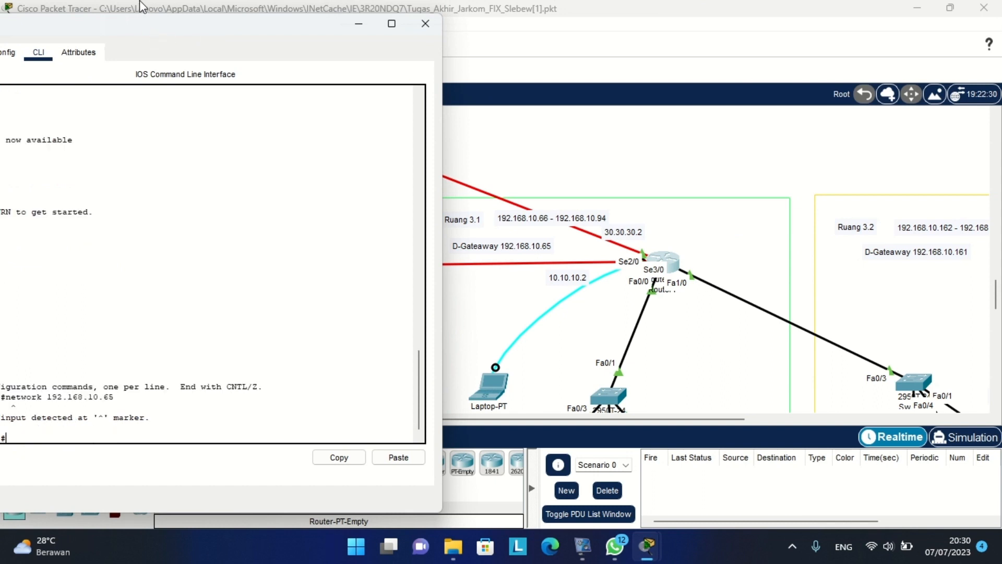
left_click_drag(148, 25, 235, 22)
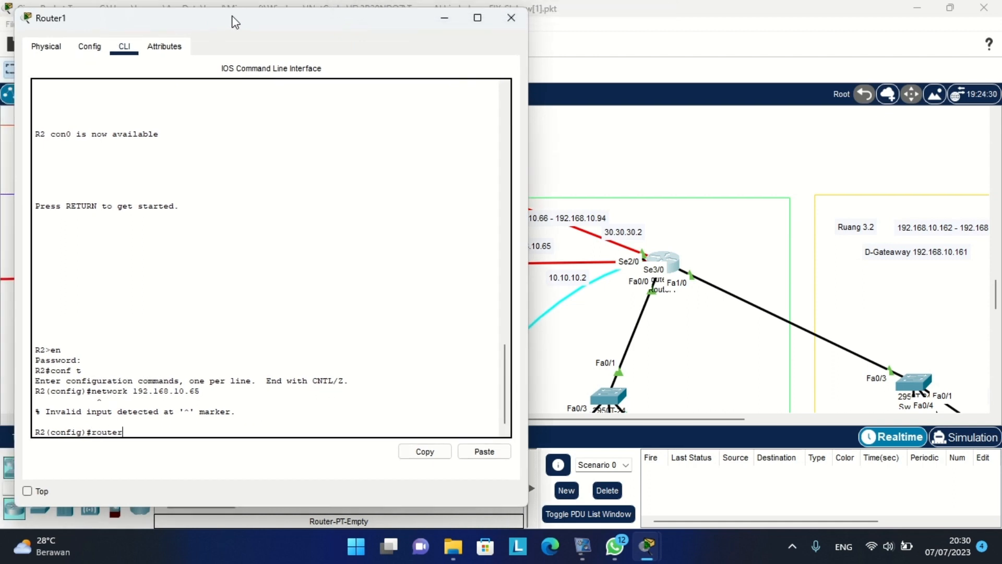
Enable 'router rip' on R2 and advertise networks 192.168.10.65 and 192.168.10.161.
key("Return")
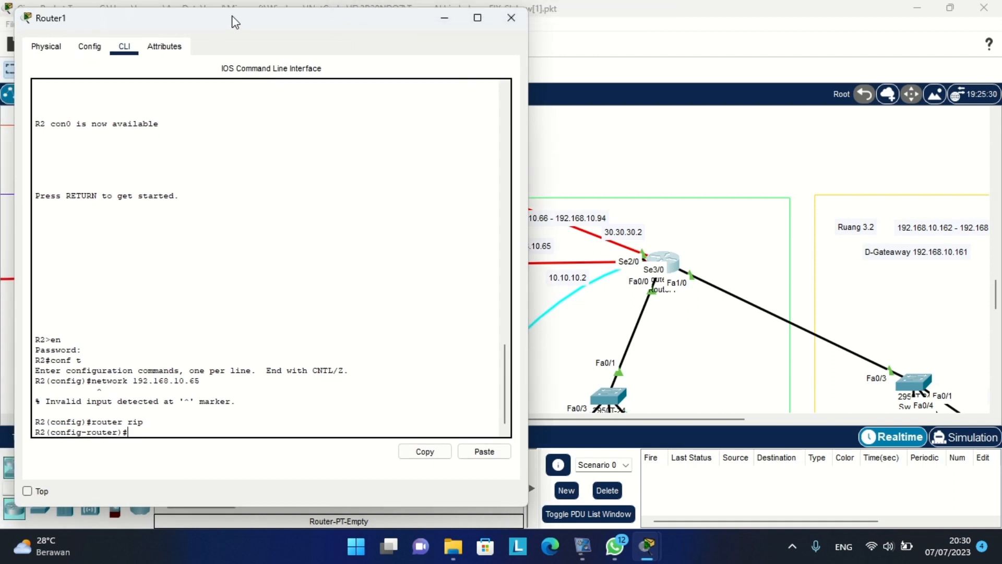
key("Up")
key("Up")
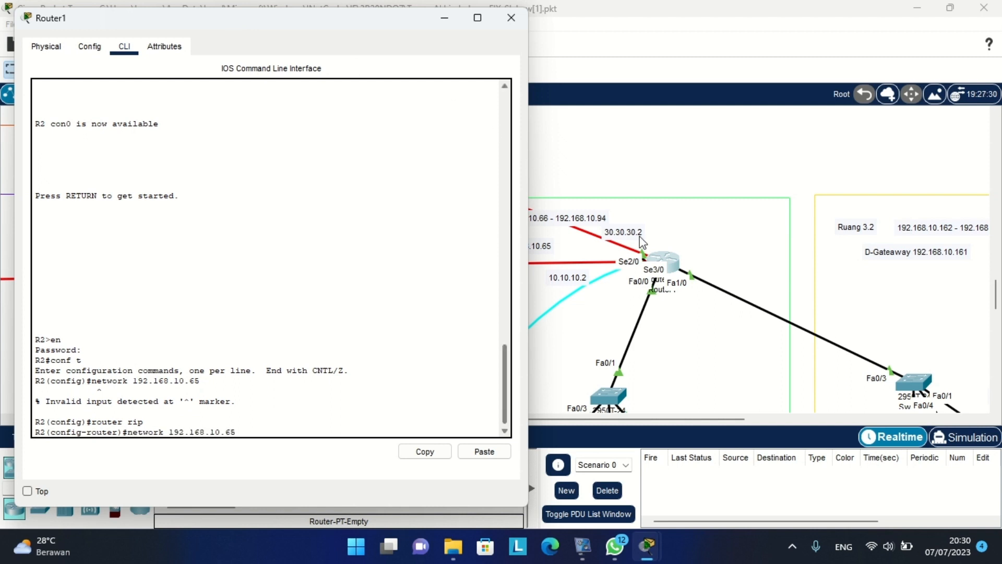
scroll(685, 250, "left", 3)
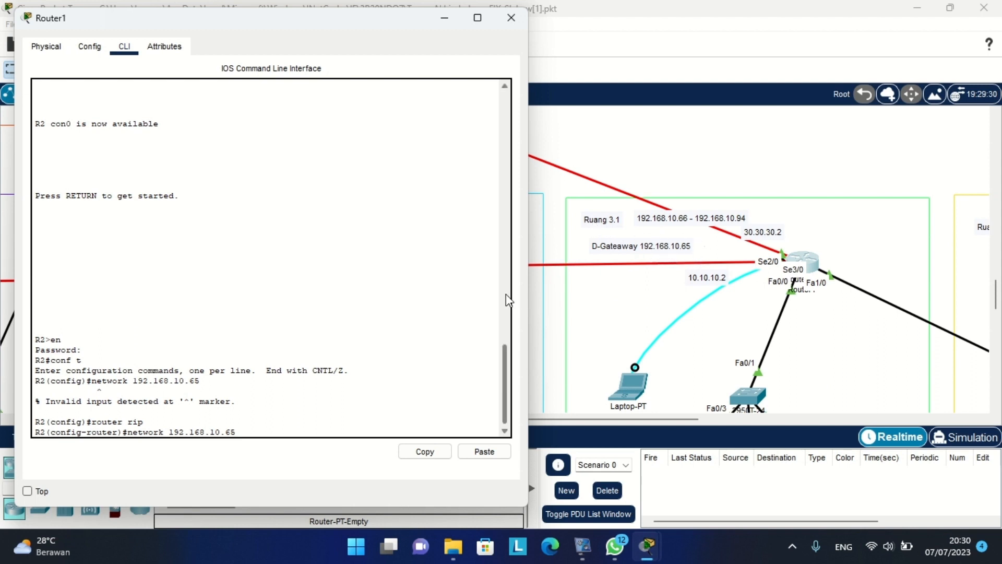
key("Return")
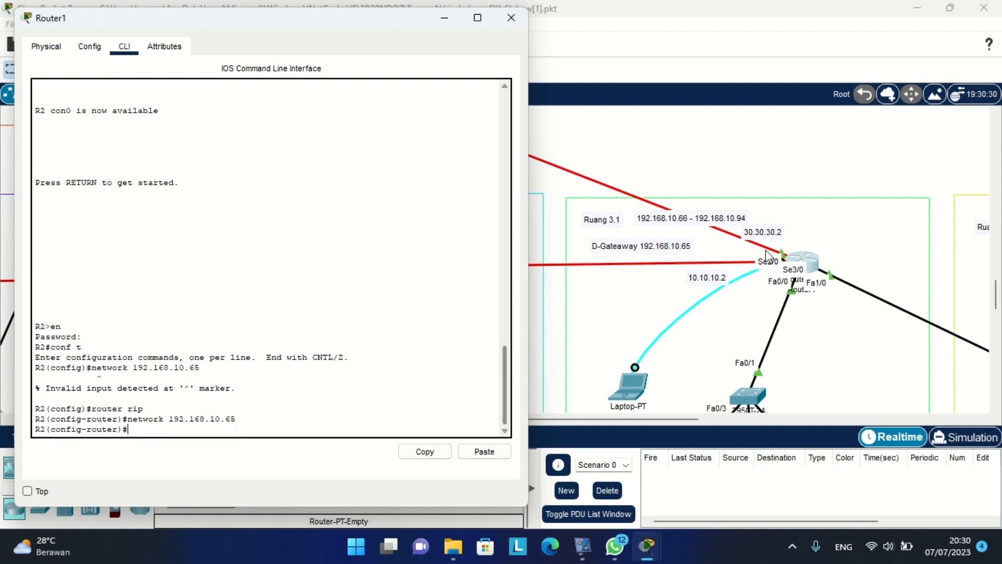
scroll(750, 241, "right", 7)
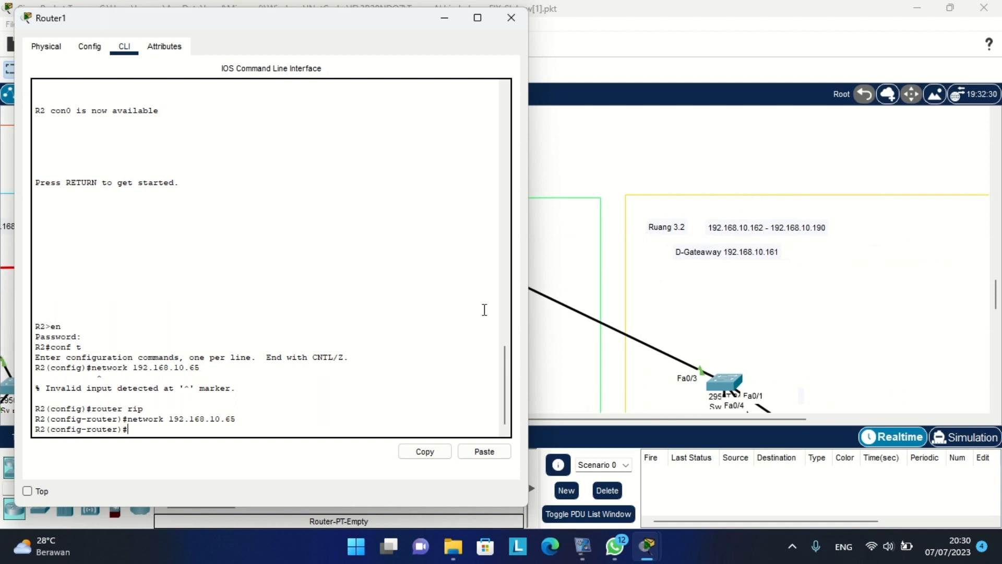
key("Up")
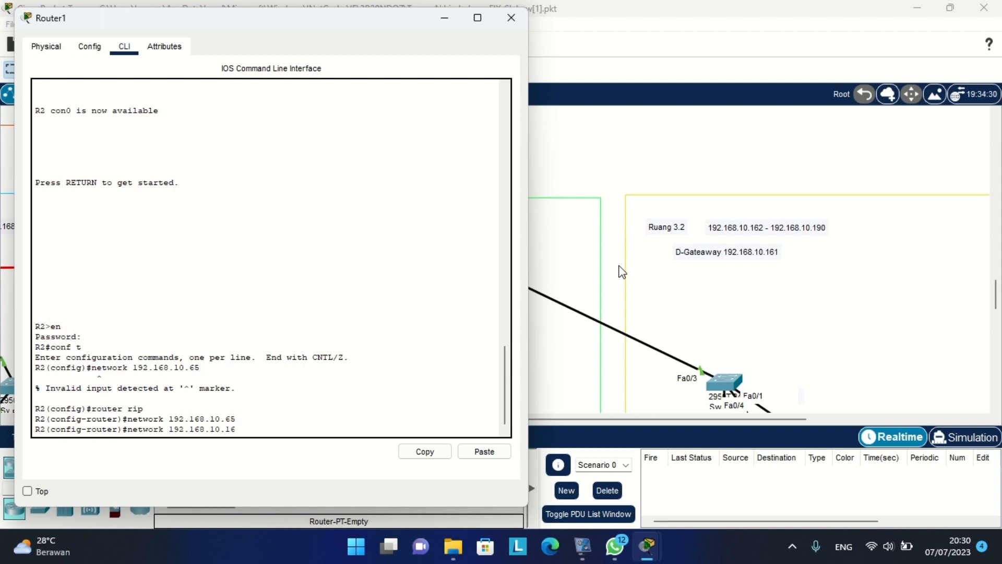
key("Return")
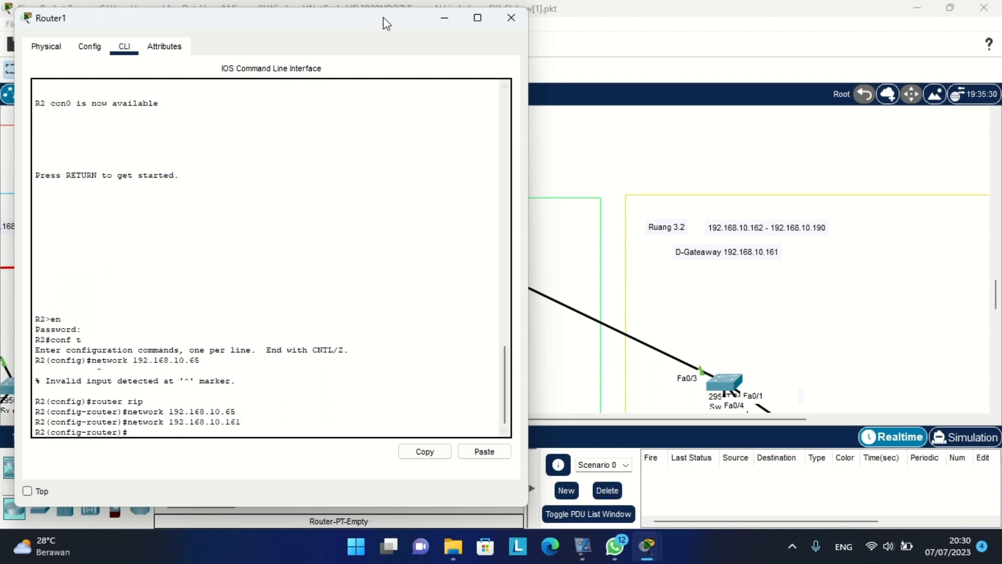
left_click_drag(291, 12, 808, 27)
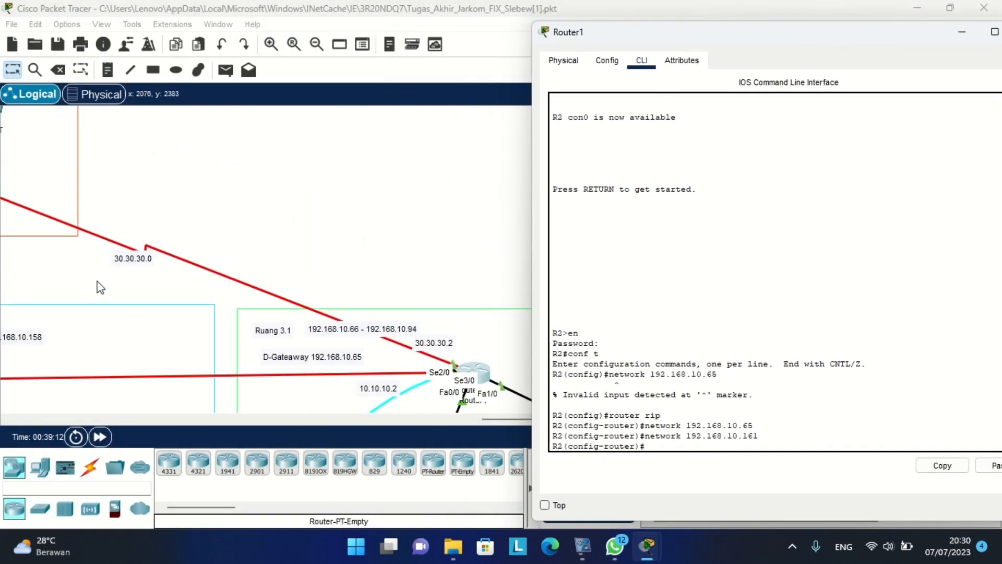
Add networks 30.30.30.0 and 10.10.10.0 to R2's RIP, editing recalled commands.
scroll(165, 273, "left", 2)
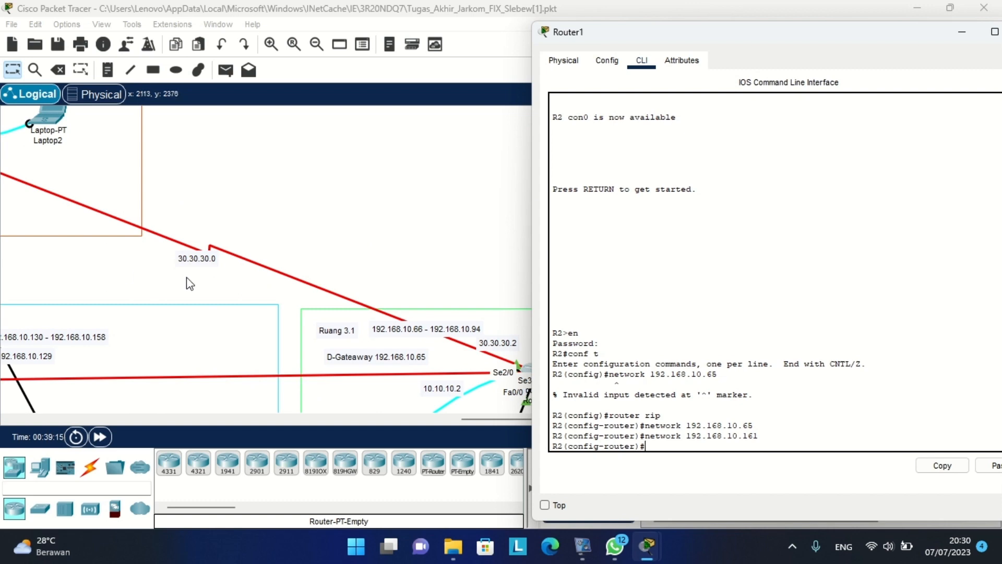
key("Up")
key("BackSpace")
key("BackSpace")
key("BackSpace")
key("BackSpace")
key("BackSpace")
key("BackSpace")
key("BackSpace")
key("BackSpace")
key("BackSpace")
key("BackSpace")
key("BackSpace")
type("30.30")
key("Return")
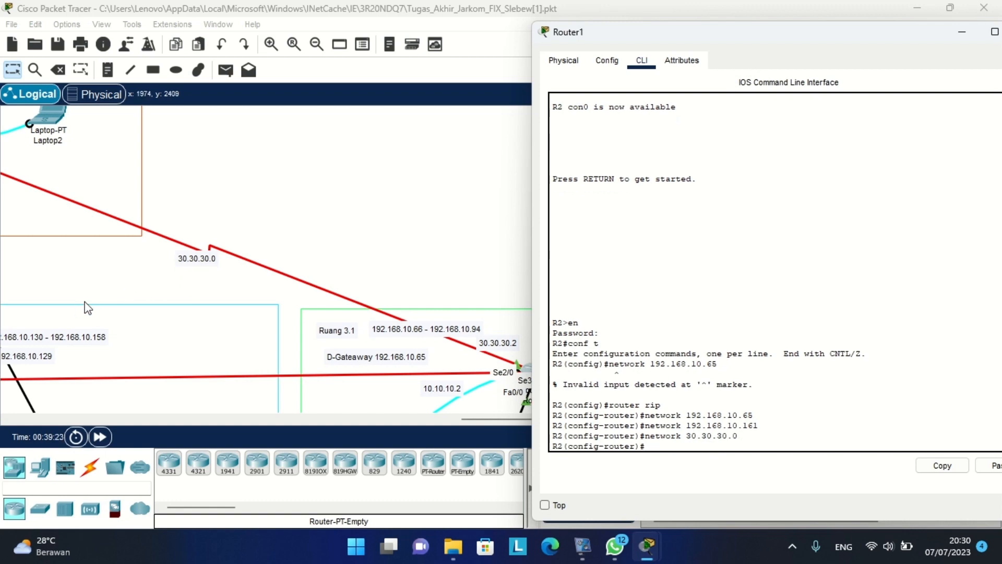
scroll(85, 308, "left", 5)
scroll(85, 308, "down", 1)
scroll(264, 344, "down", 2)
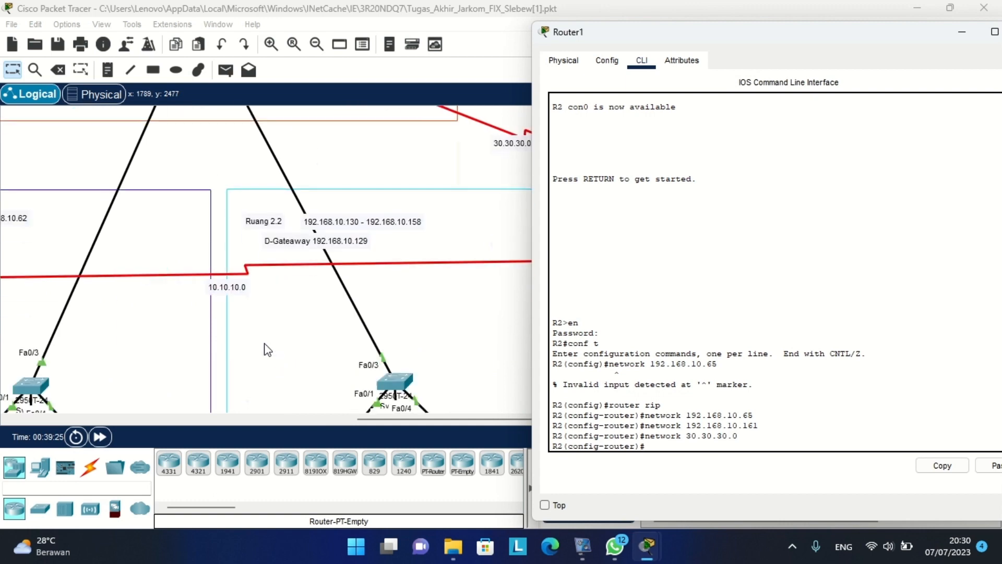
scroll(264, 344, "right", 7)
scroll(264, 344, "left", 15)
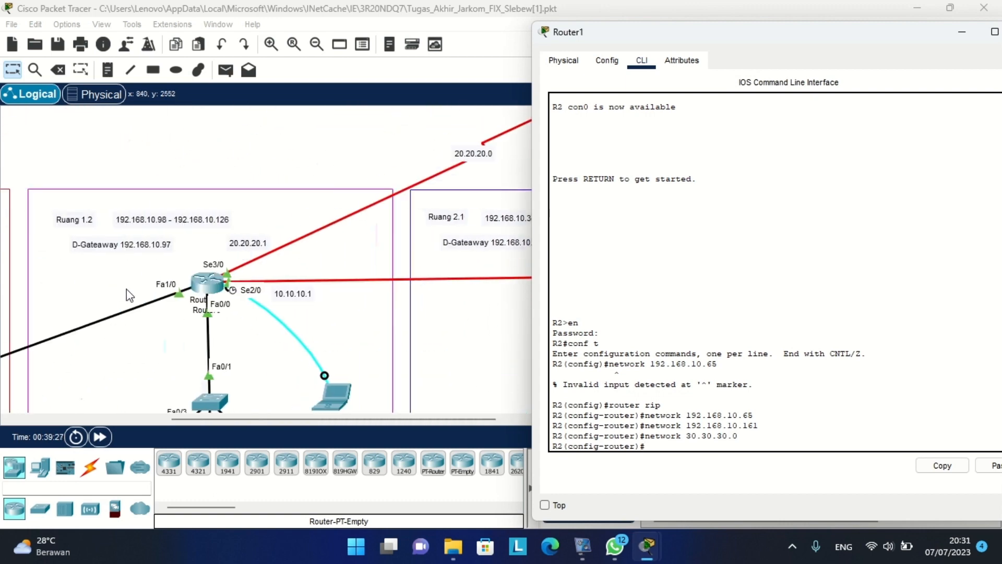
scroll(307, 285, "right", 6)
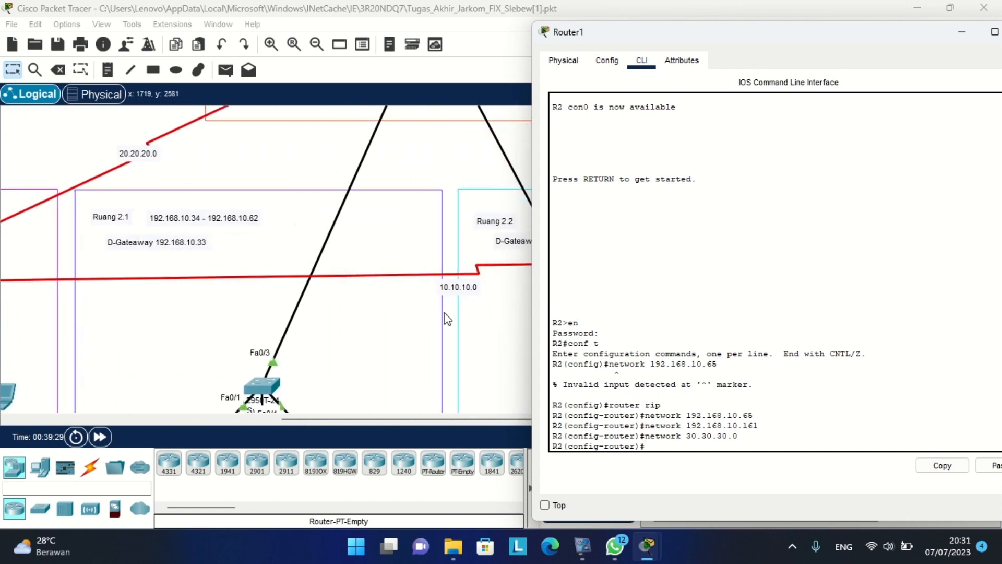
key("Up")
key("BackSpace")
key("BackSpace")
key("BackSpace")
key("BackSpace")
key("BackSpace")
key("BackSpace")
key("BackSpace")
type(".10")
key("Return")
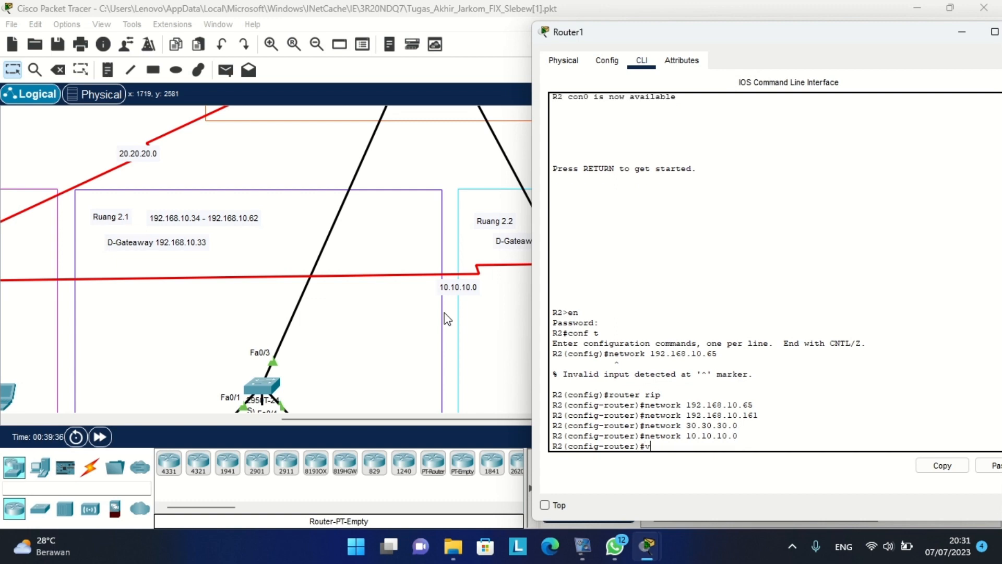
Switch R2's RIP to version 2 and apply 'no auto-summary'.
type("version 2")
key("Return")
type("no auto")
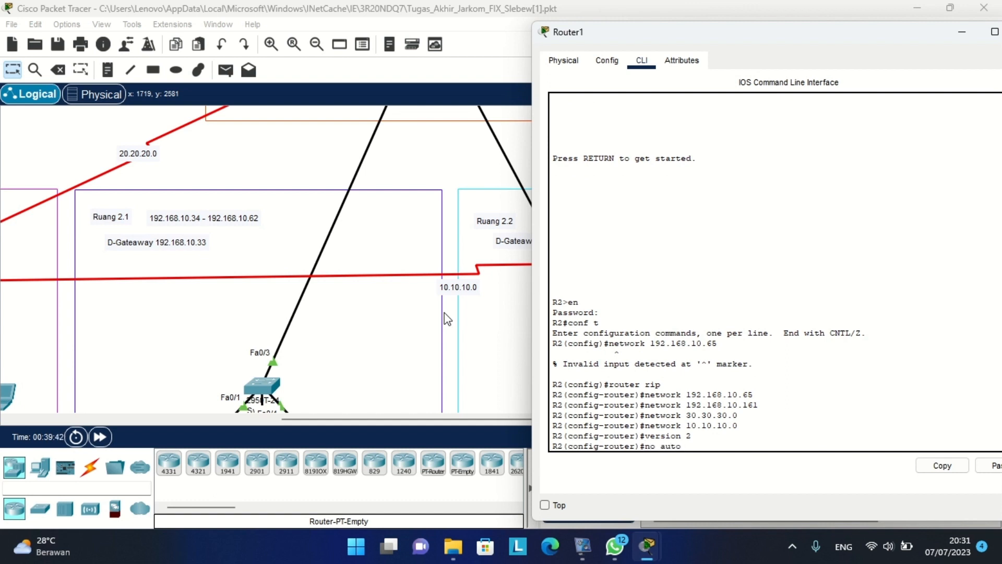
type("-summary")
key("Return")
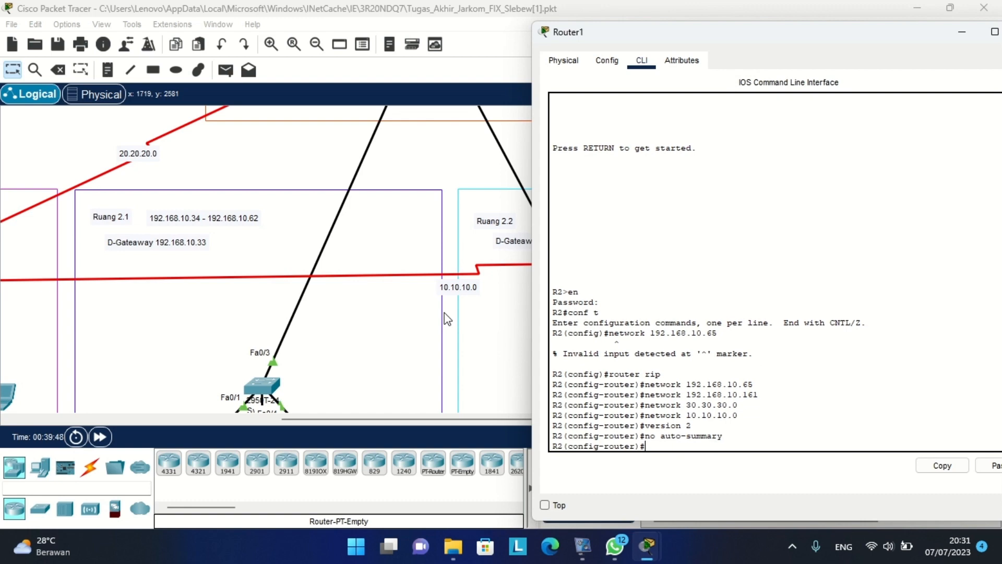
left_click_drag(786, 39, 565, 48)
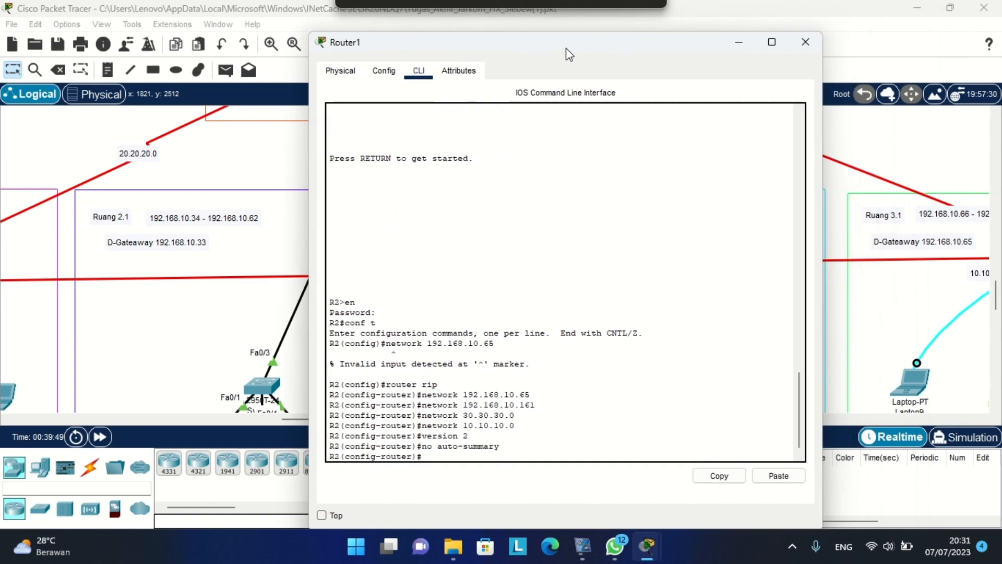
Close Router1's window and open Server0's DHCP service settings.
left_click(805, 39)
scroll(575, 185, "up", 10)
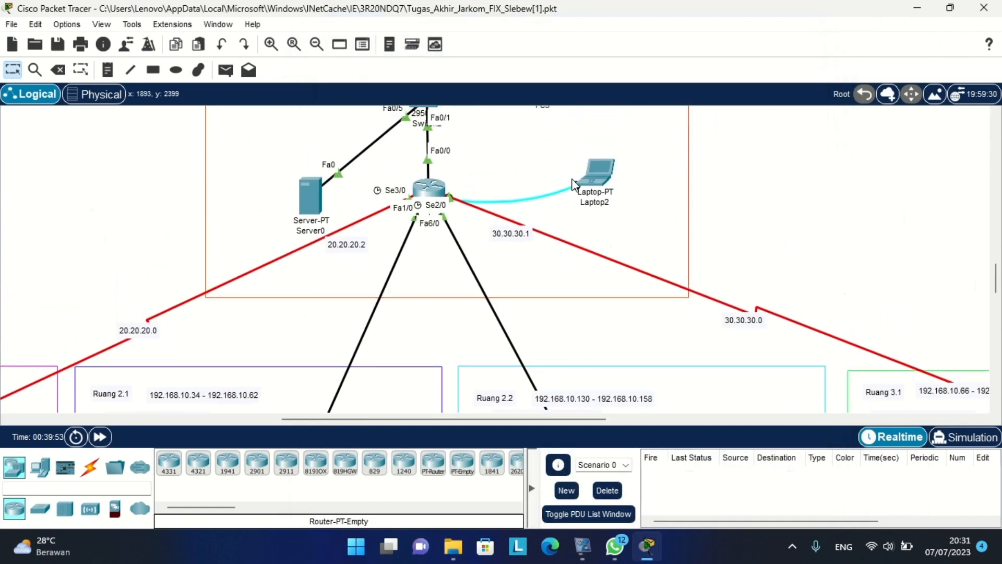
scroll(575, 186, "up", 1)
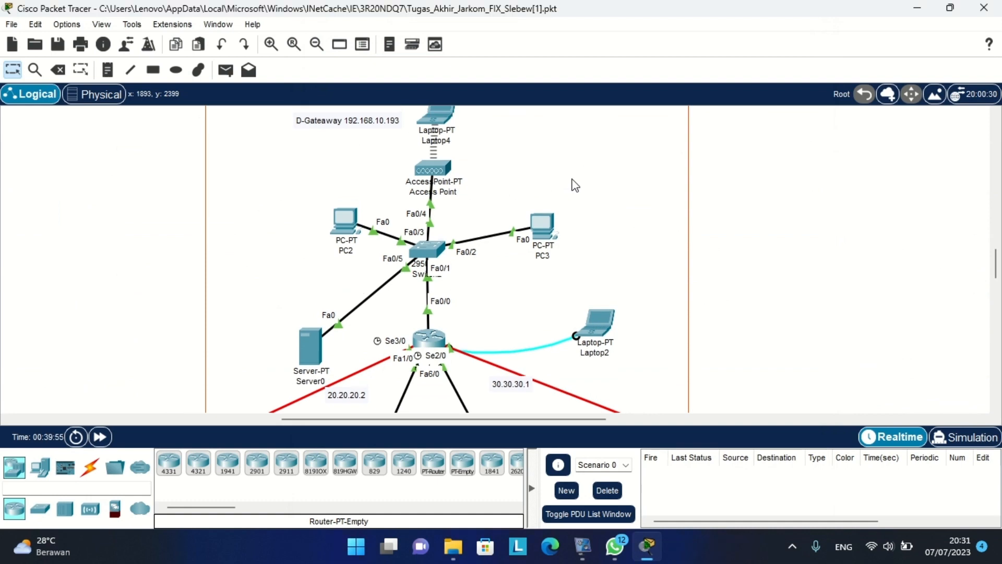
left_click(302, 340)
left_click(376, 46)
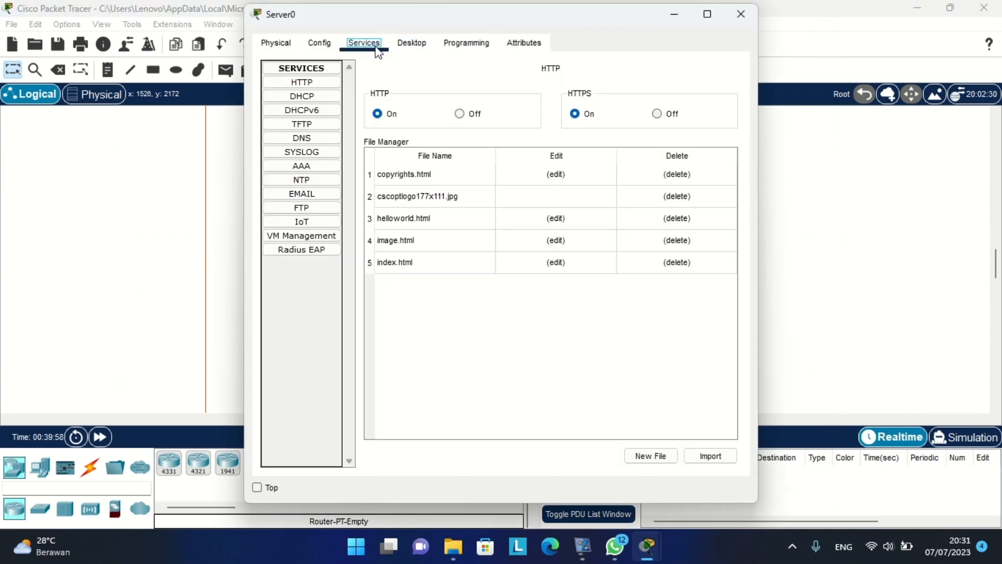
left_click(315, 99)
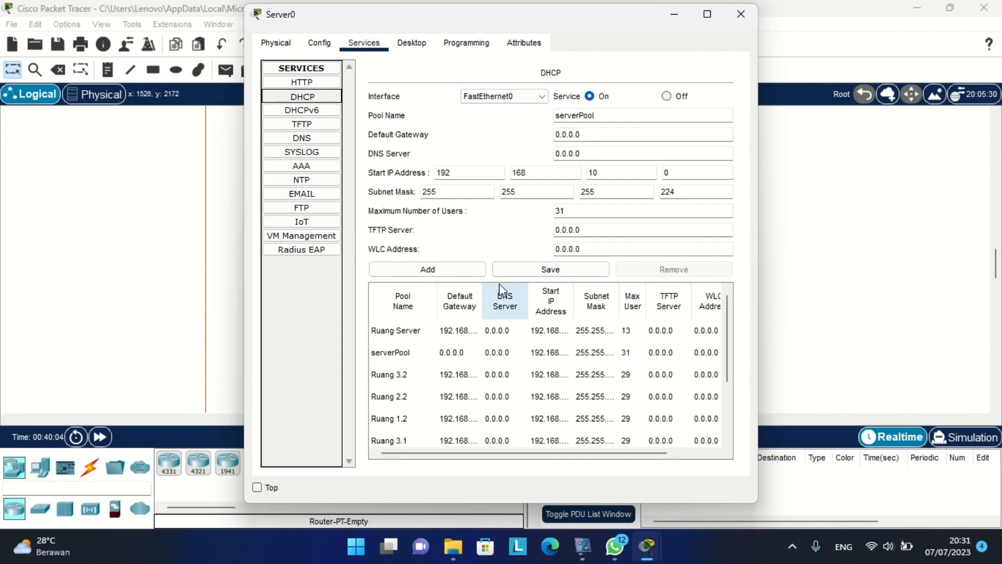
Select the Ruang 1.1 pool to review its settings, including gateway 192.168.10.1.
scroll(497, 369, "down", 1)
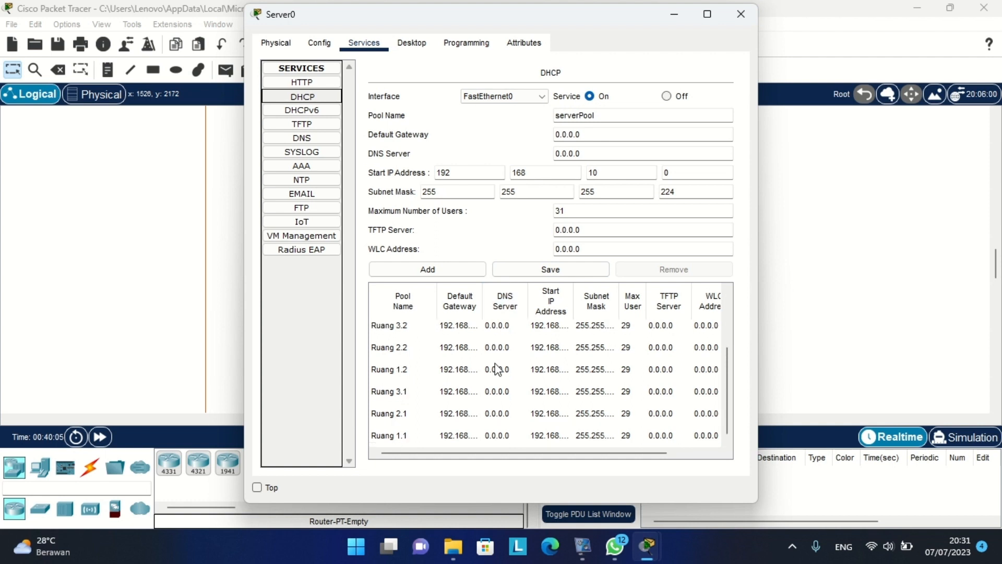
left_click(385, 438)
scroll(172, 359, "right", 10)
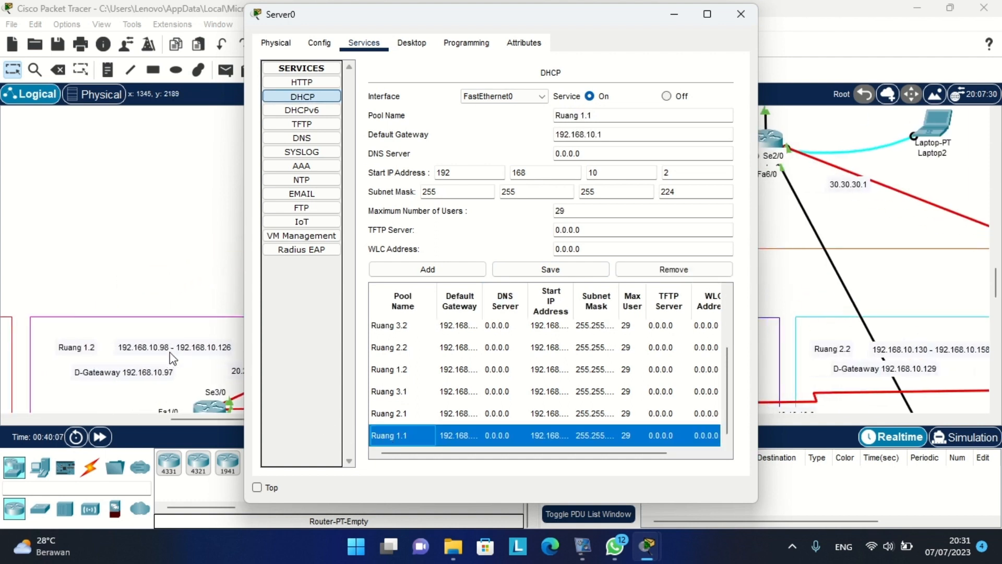
scroll(172, 359, "left", 15)
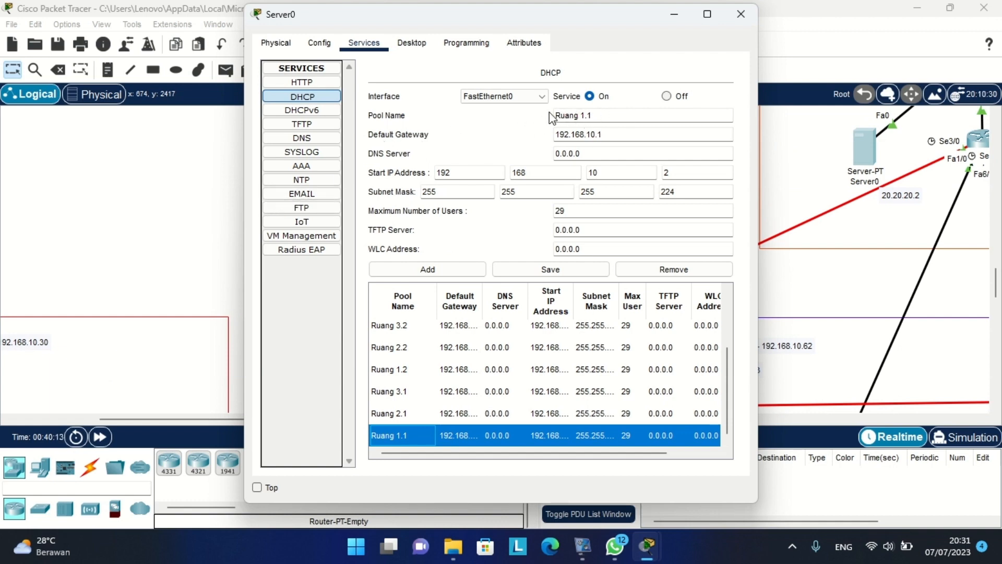
scroll(91, 344, "left", 5)
scroll(90, 344, "right", 5)
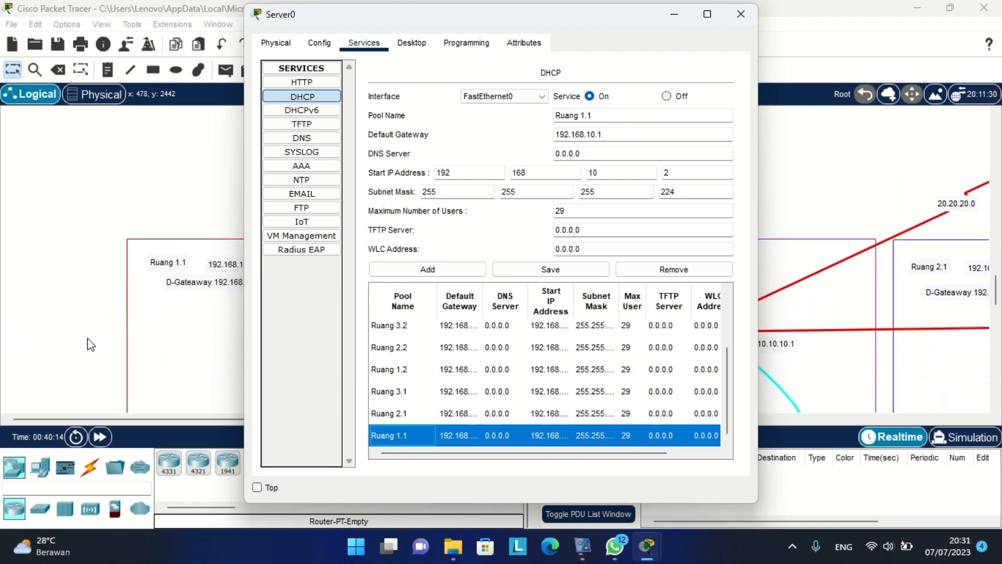
scroll(90, 344, "down", 3)
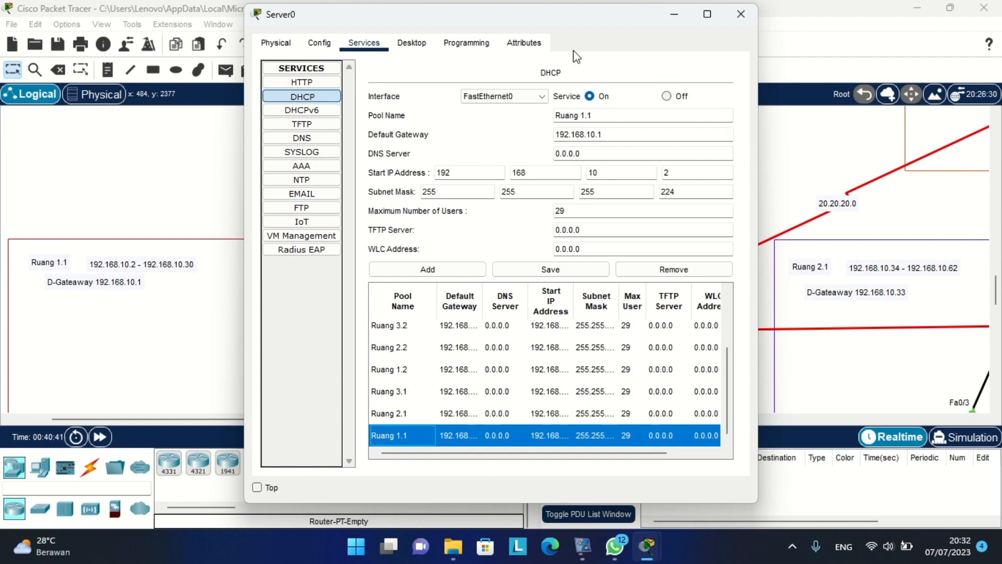
Review the Ruang 2.1, 3.1 and 1.2 DHCP pools, ending on Ruang Server (gateway 192.168.10.193).
left_click(428, 412)
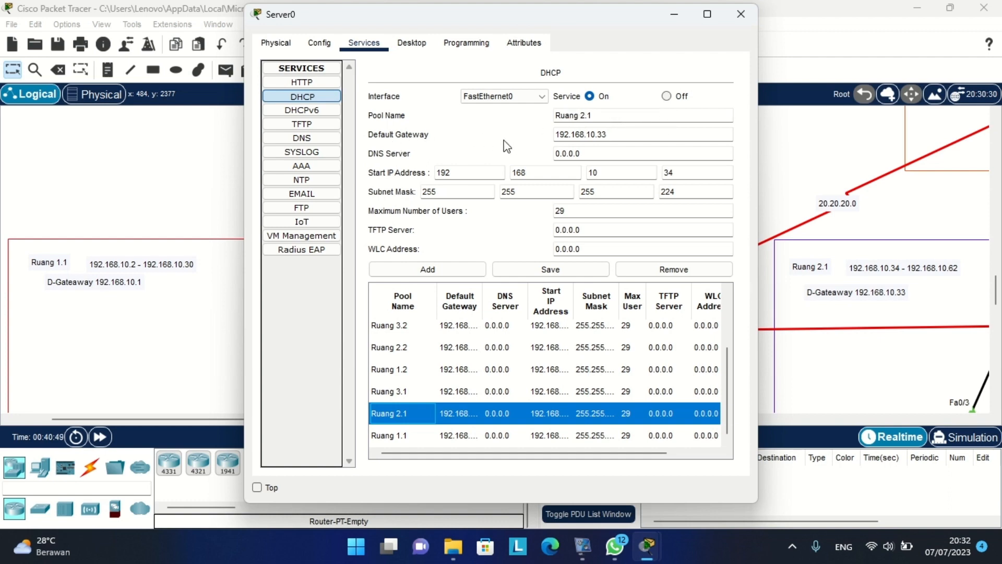
scroll(830, 274, "down", 1)
scroll(830, 274, "right", 1)
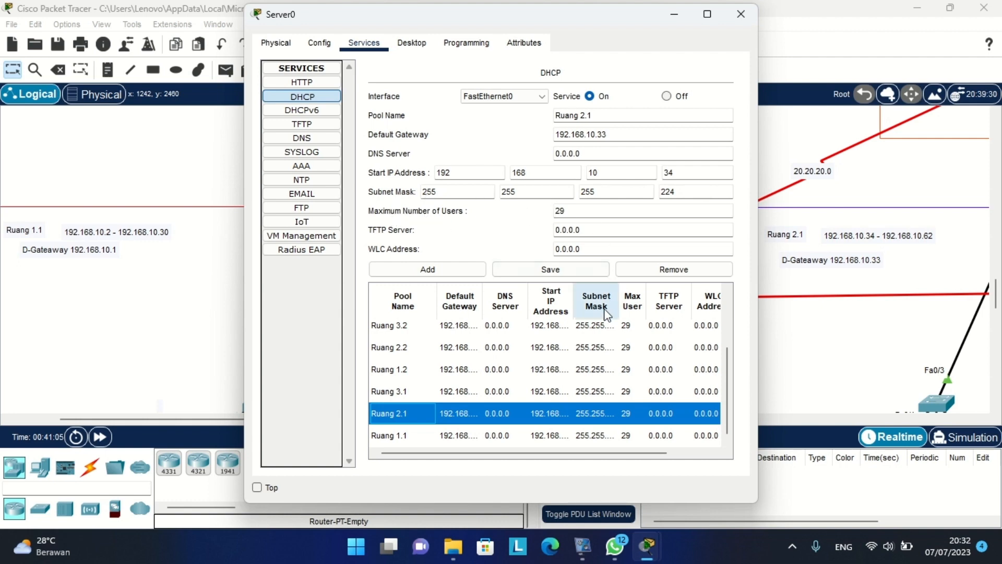
left_click(398, 397)
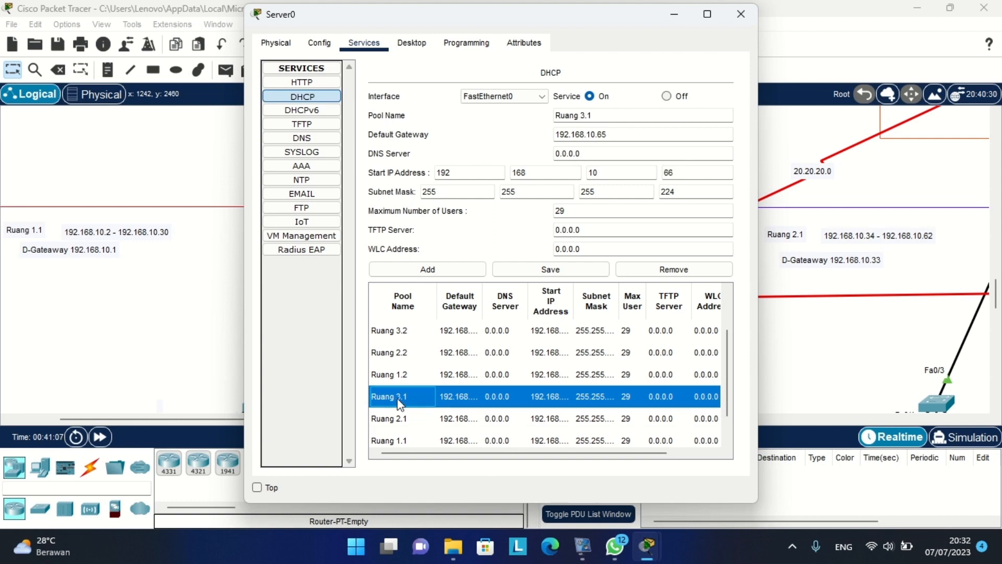
left_click(414, 372)
scroll(414, 371, "up", 1)
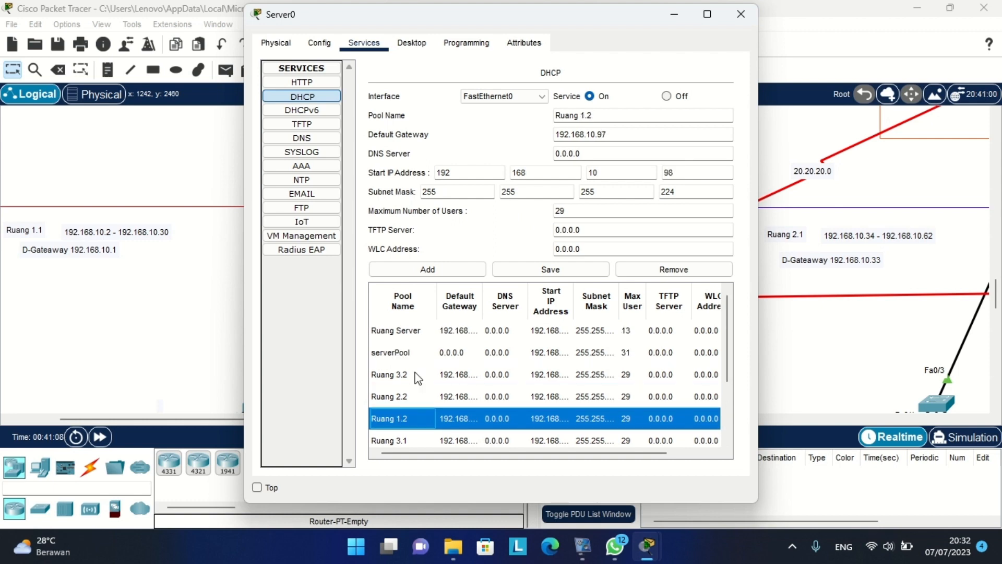
left_click(477, 336)
scroll(907, 139, "up", 3)
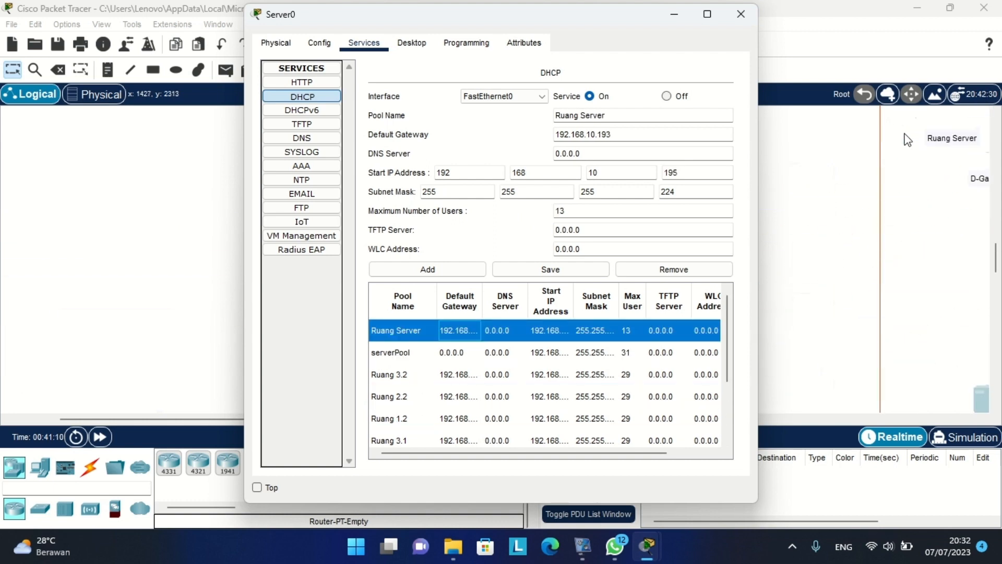
Bring Server0's DHCP settings back and move the window aside to uncover the topology.
left_click(819, 140)
scroll(818, 139, "right", 6)
scroll(819, 139, "left", 1)
scroll(819, 140, "down", 1)
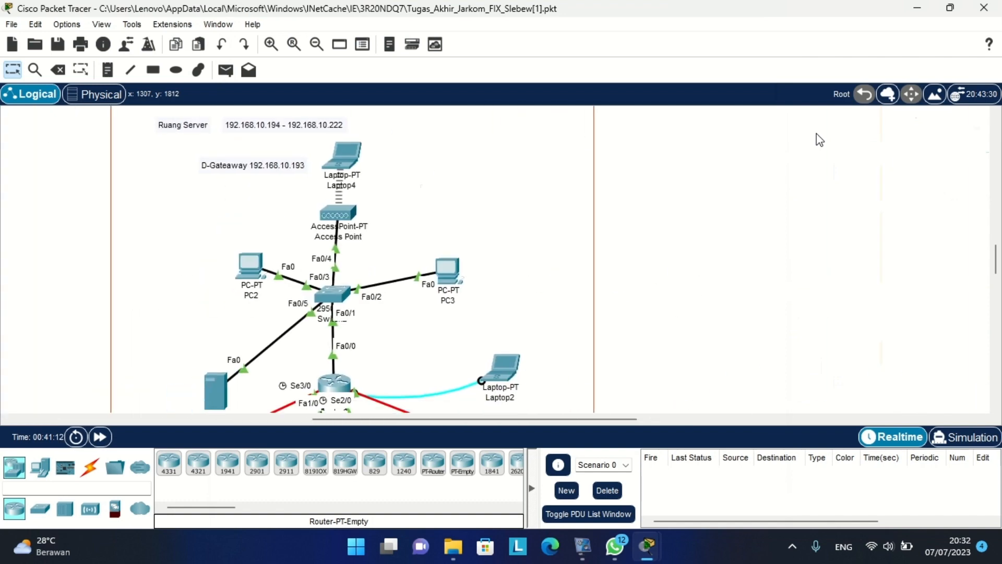
scroll(818, 139, "down", 1)
left_click(217, 375)
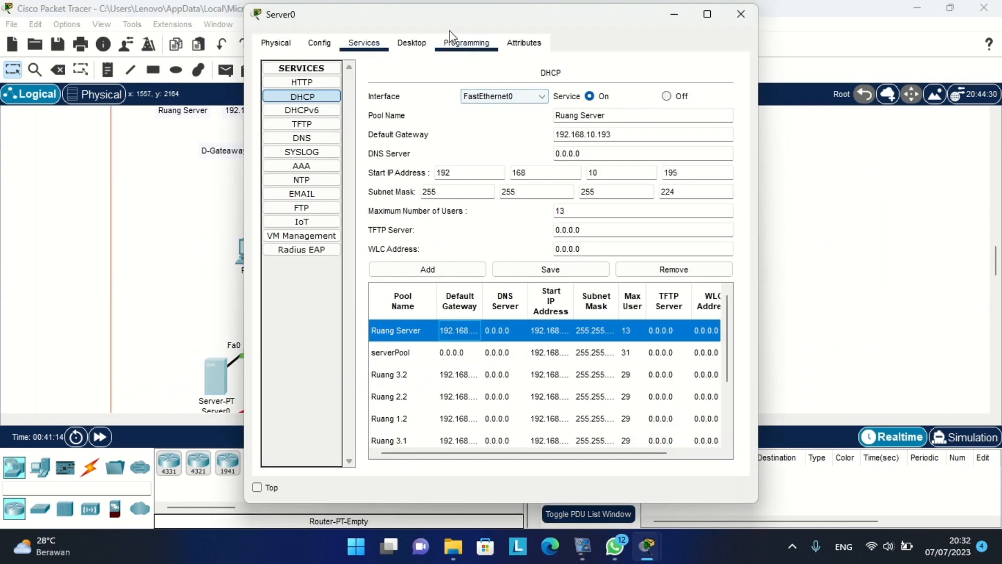
left_click_drag(447, 19, 603, 26)
scroll(268, 181, "up", 2)
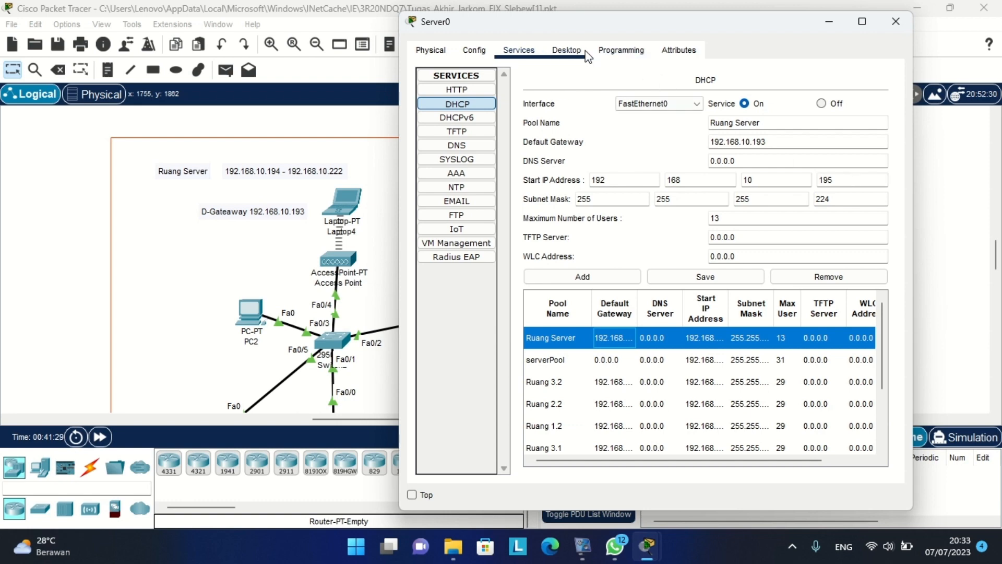
Compare Server0's static IP 192.168.10.194, mask 255.255.255.224, gateway 192.168.10.193 against its DHCP pool.
left_click(566, 50)
left_click(465, 111)
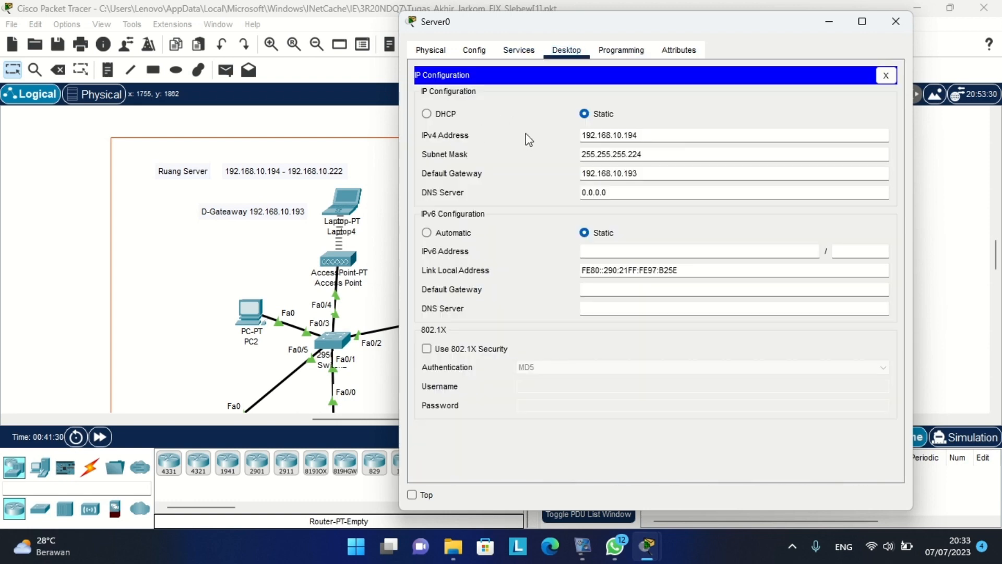
scroll(287, 261, "down", 3)
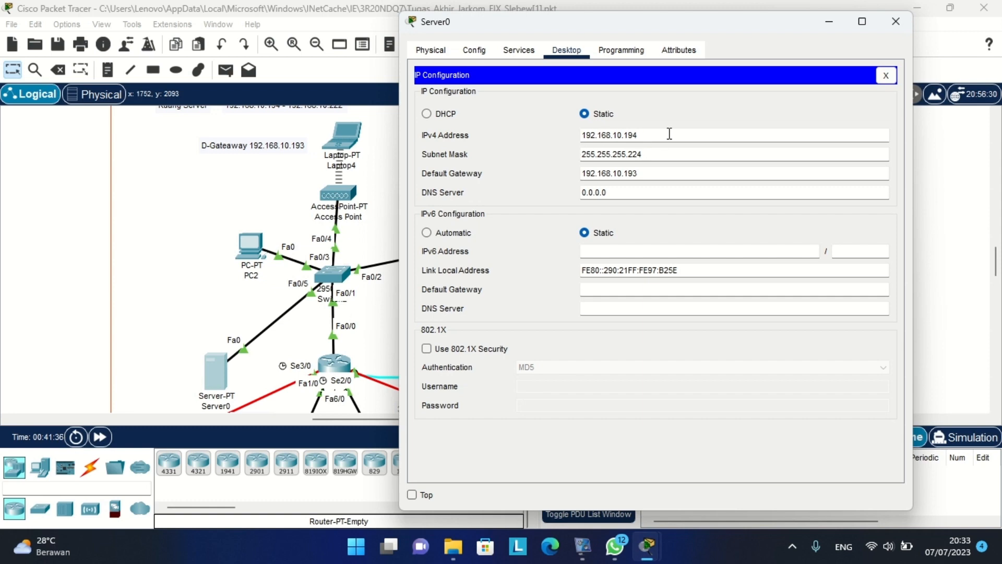
left_click(520, 50)
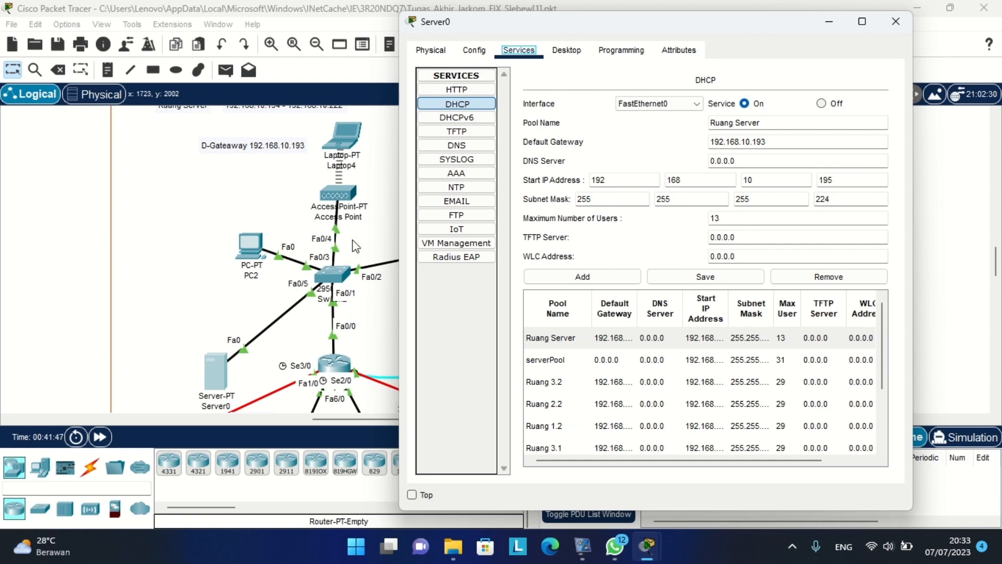
scroll(352, 239, "up", 4)
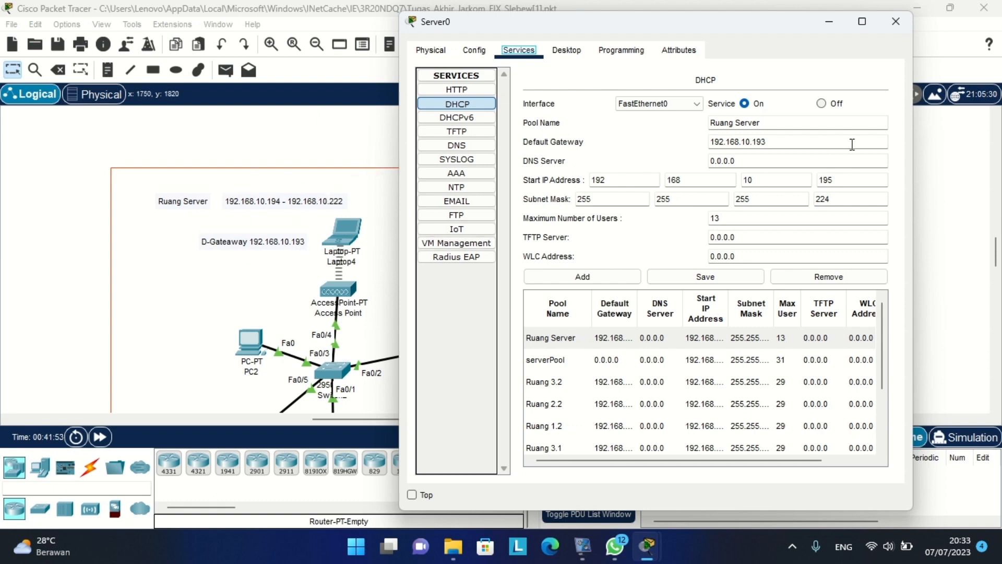
left_click(555, 49)
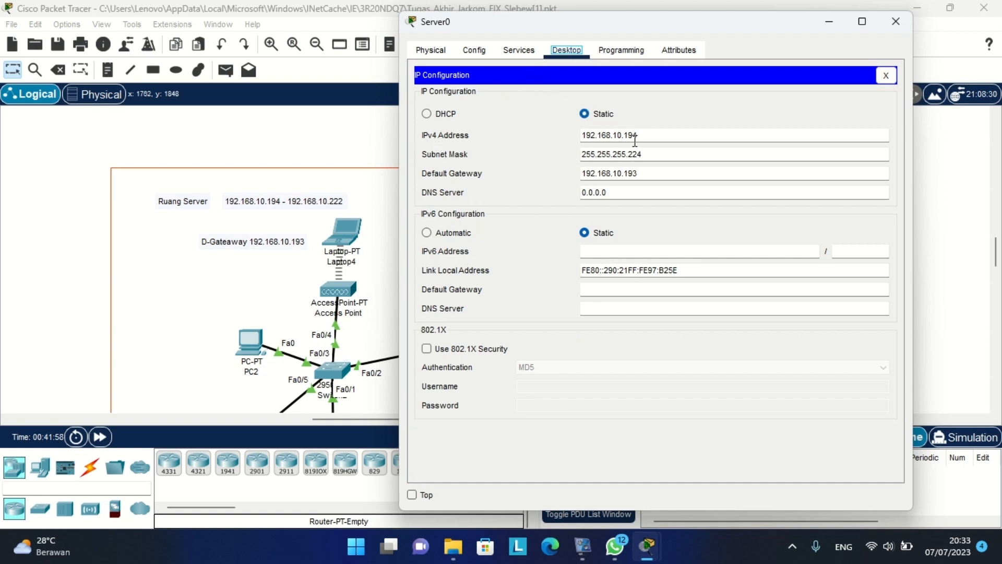
Close Server0's window, survey the Ruang areas, and open the Ruang 1.2 router's (Router0) CLI.
left_click(894, 22)
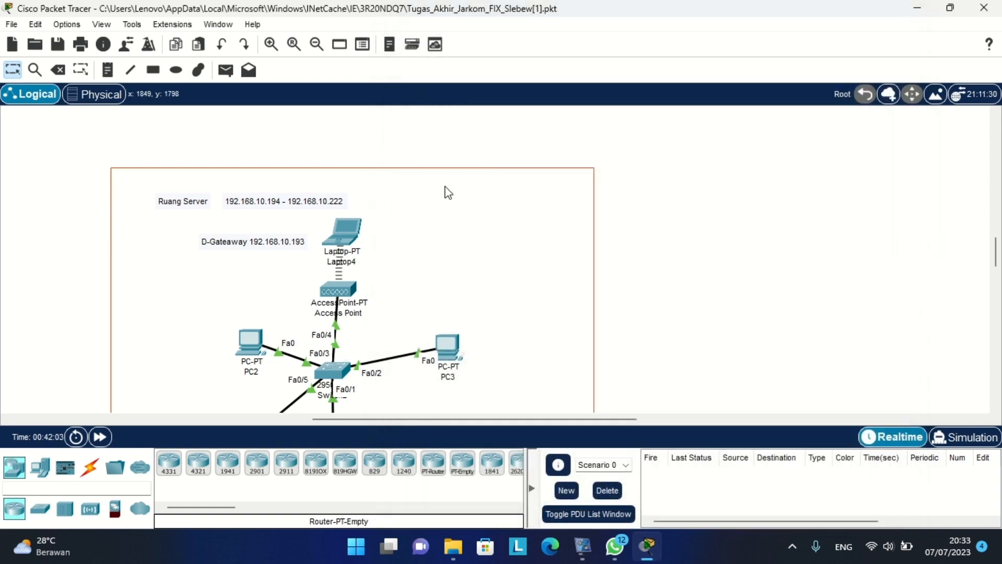
scroll(448, 193, "left", 10)
scroll(447, 193, "down", 2)
scroll(448, 192, "left", 10)
scroll(448, 192, "down", 2)
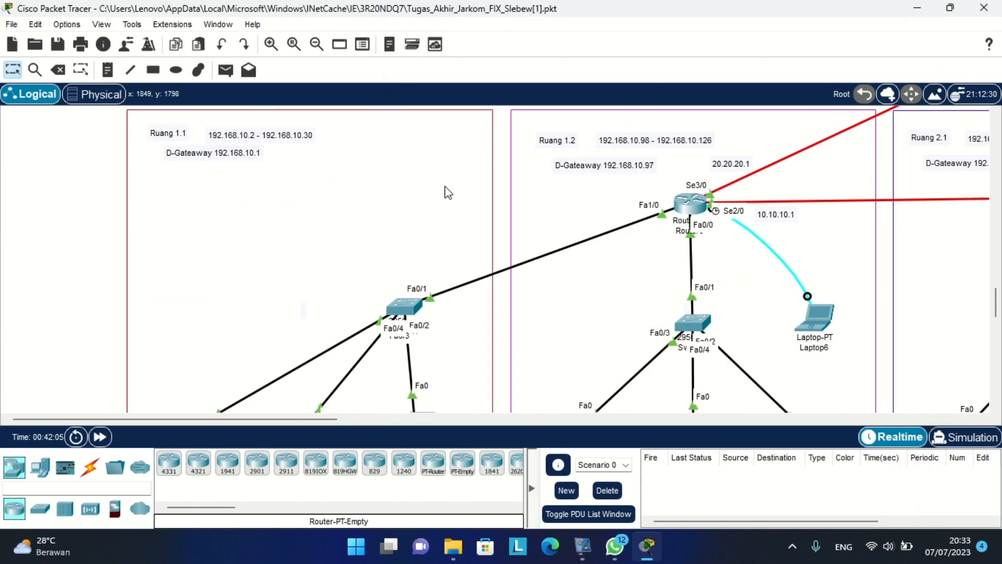
scroll(452, 231, "up", 5)
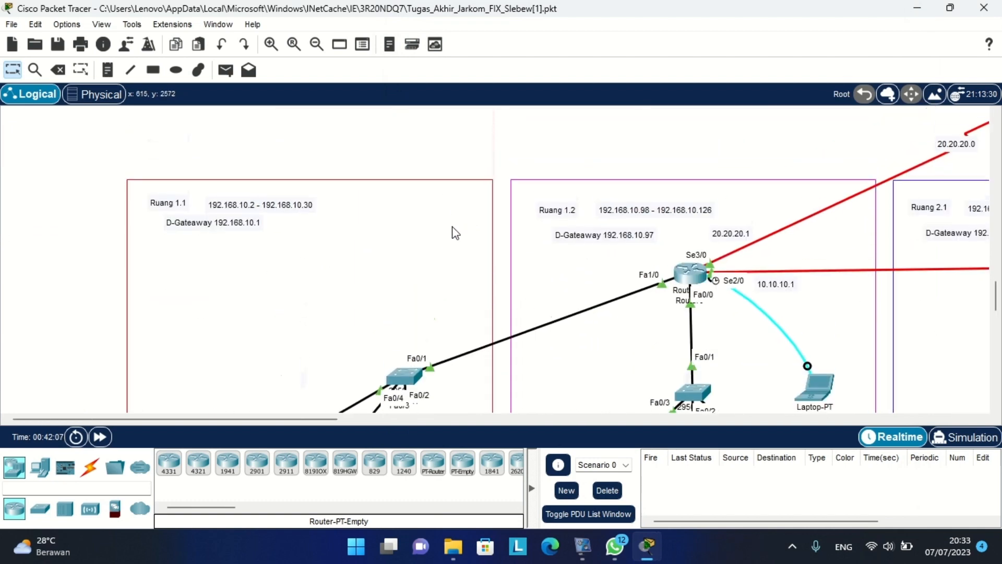
scroll(674, 246, "right", 10)
scroll(675, 246, "up", 5)
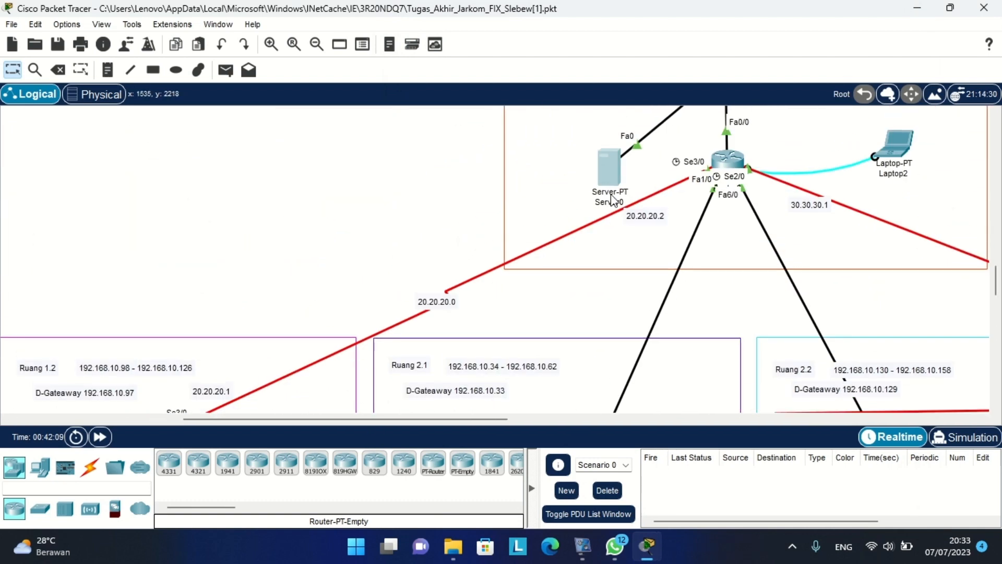
scroll(560, 208, "left", 10)
scroll(560, 207, "down", 6)
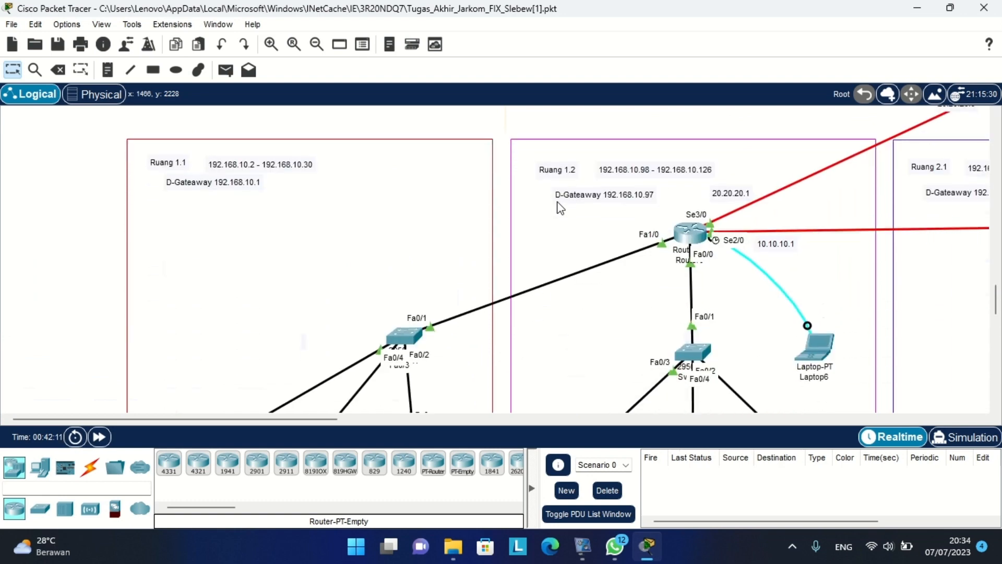
scroll(536, 268, "down", 2)
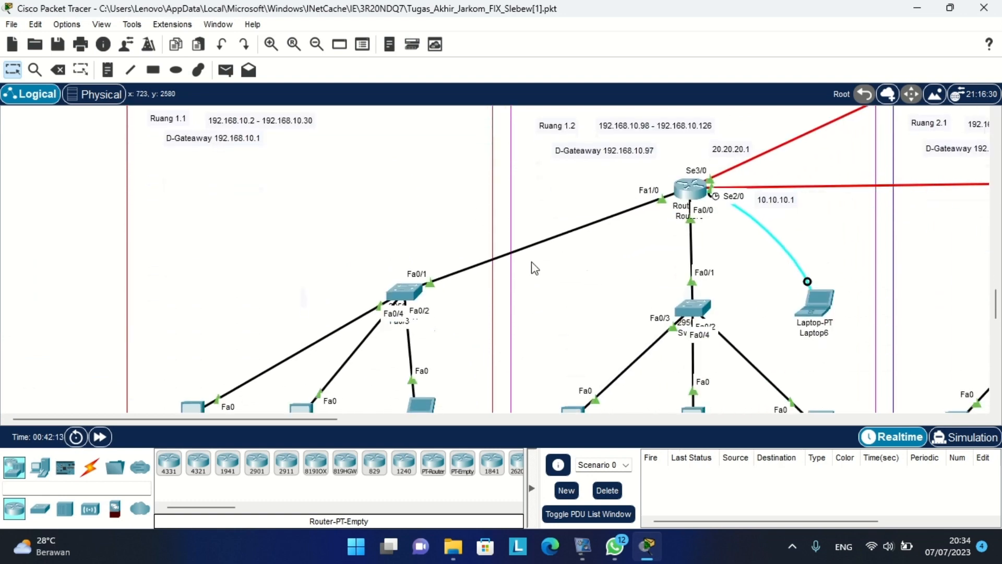
left_click(688, 189)
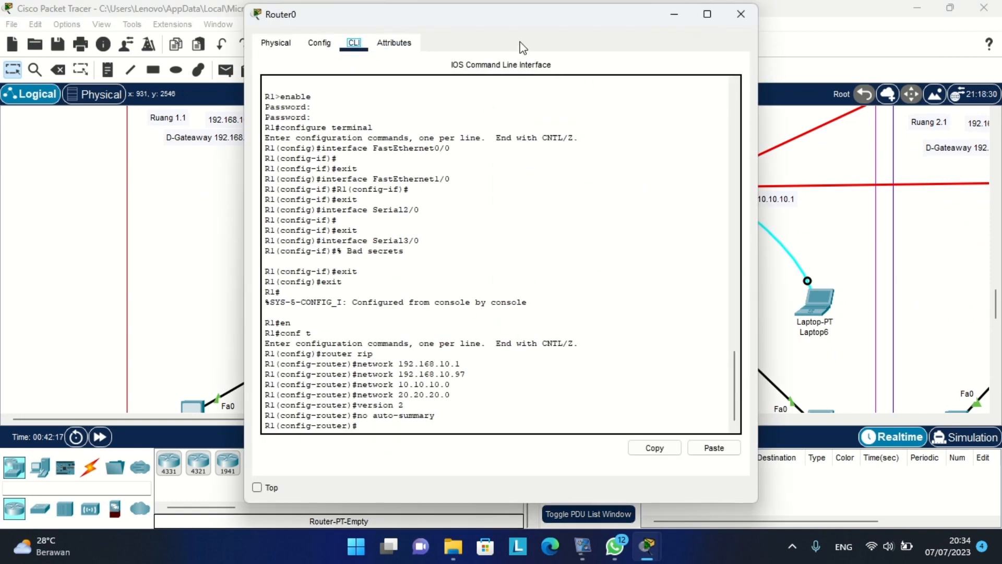
Leave Router0's RIP configuration and get back into global configuration mode.
left_click(497, 423)
type("exit")
key("Return")
type("e")
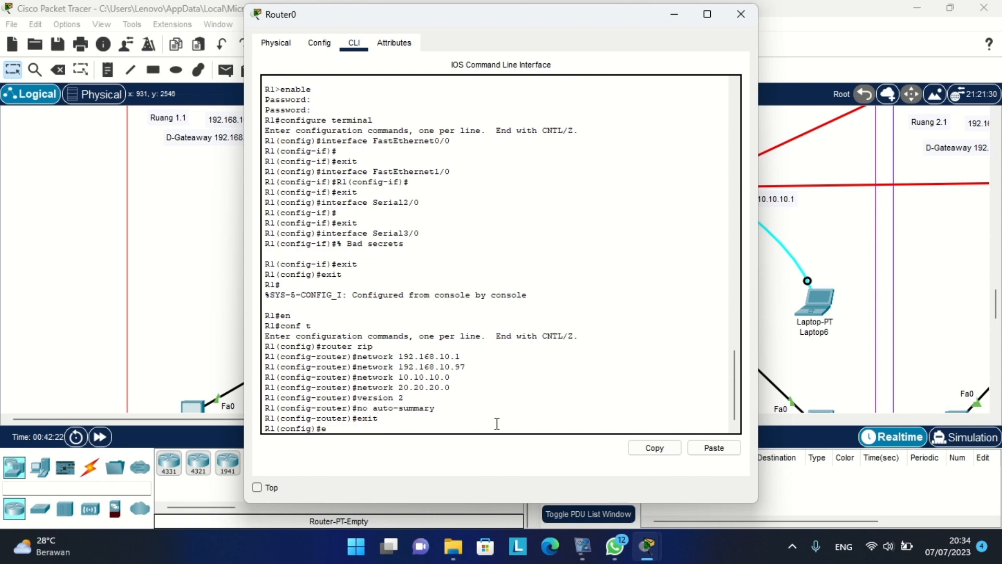
type("xit")
key("Return")
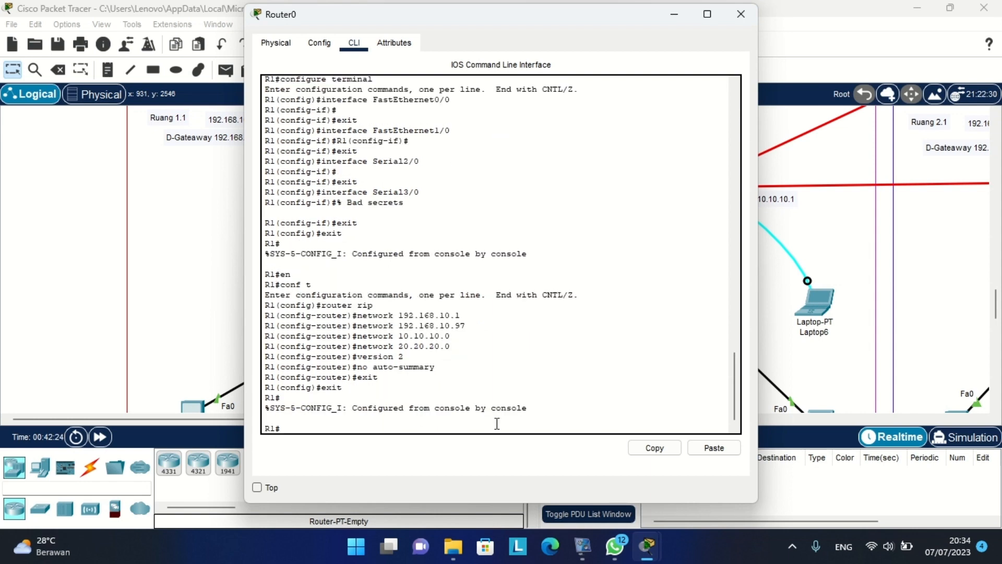
type("en")
key("Return")
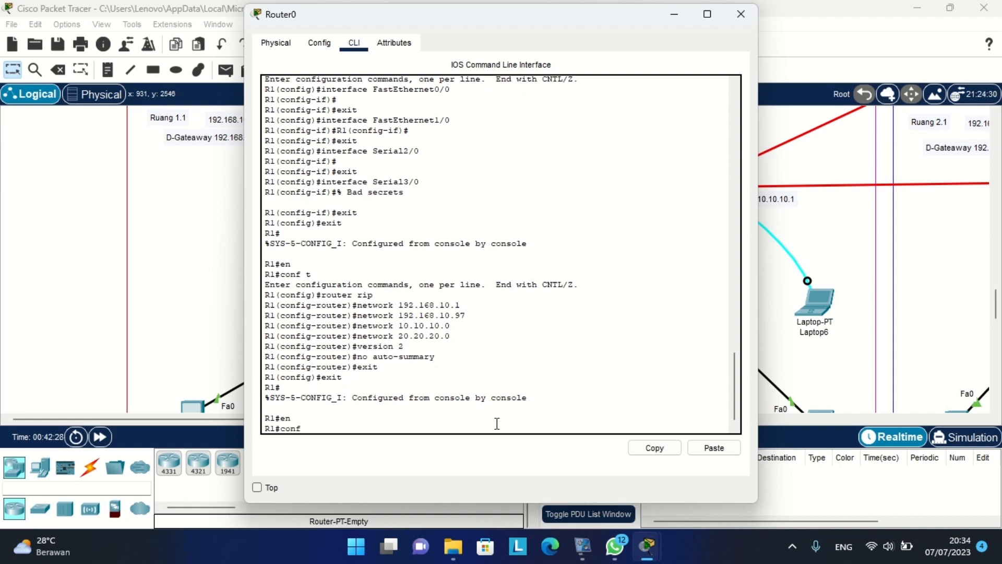
key("Return")
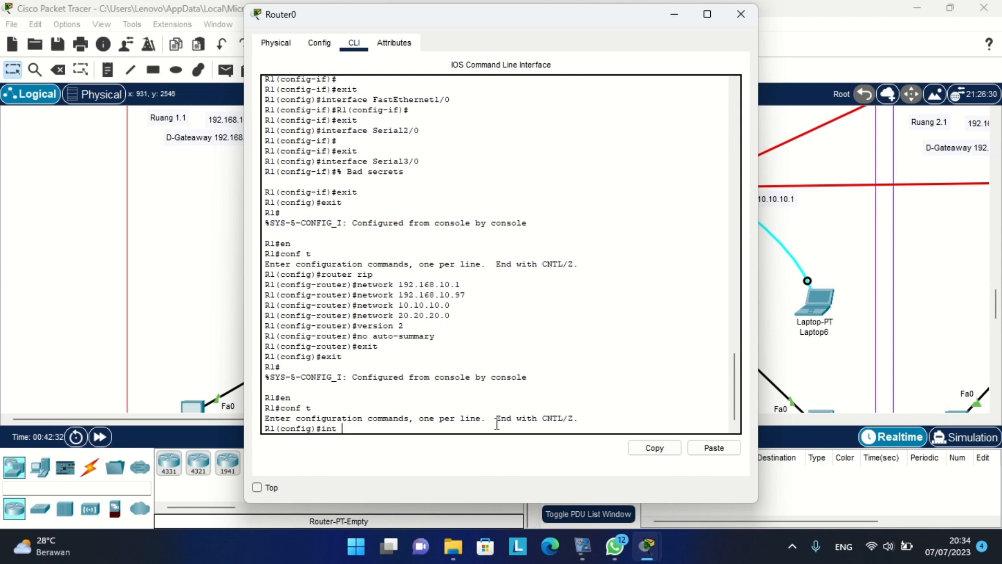
Enter interface FastEthernet 1/0 and start the command 'ip helper-address 192.168'.
left_click_drag(498, 23, 918, 72)
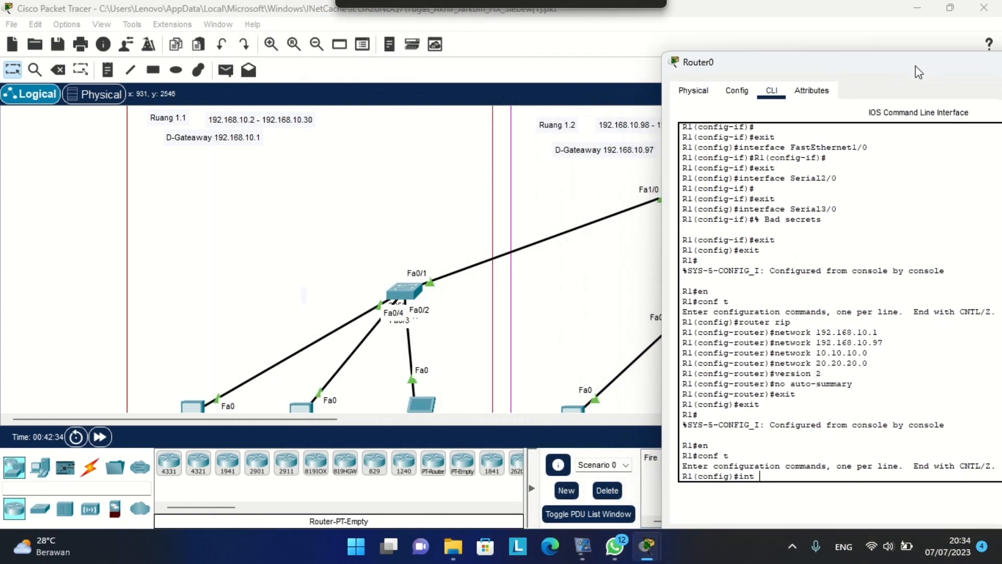
scroll(584, 181, "right", 1)
scroll(585, 182, "up", 3)
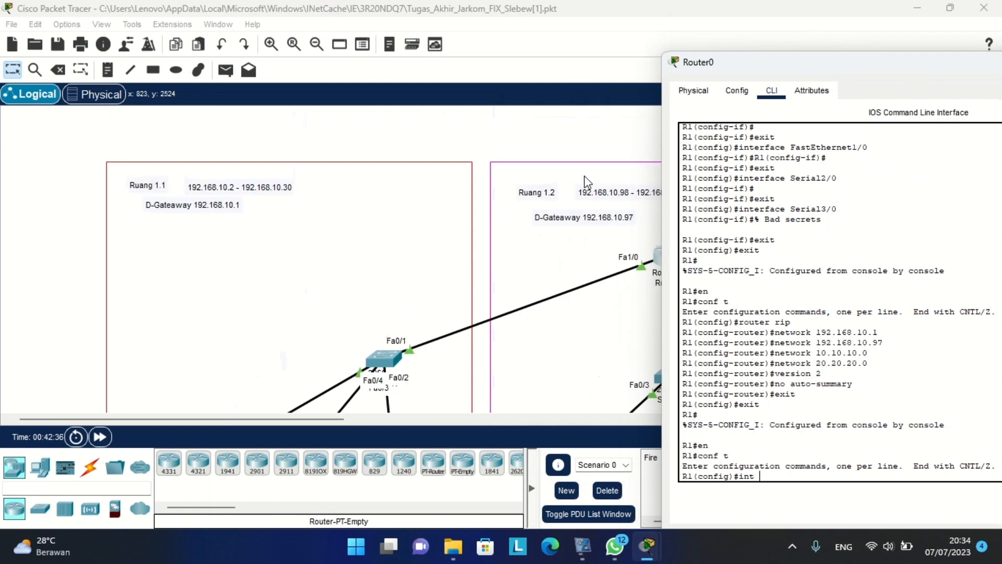
scroll(585, 182, "right", 2)
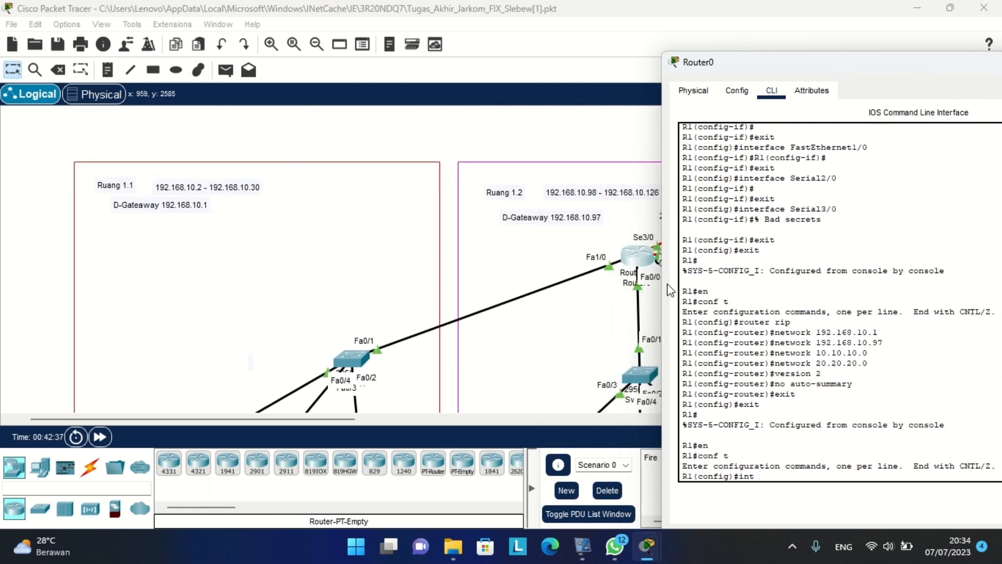
type("fa 1/0")
key("Return")
type("ip helper")
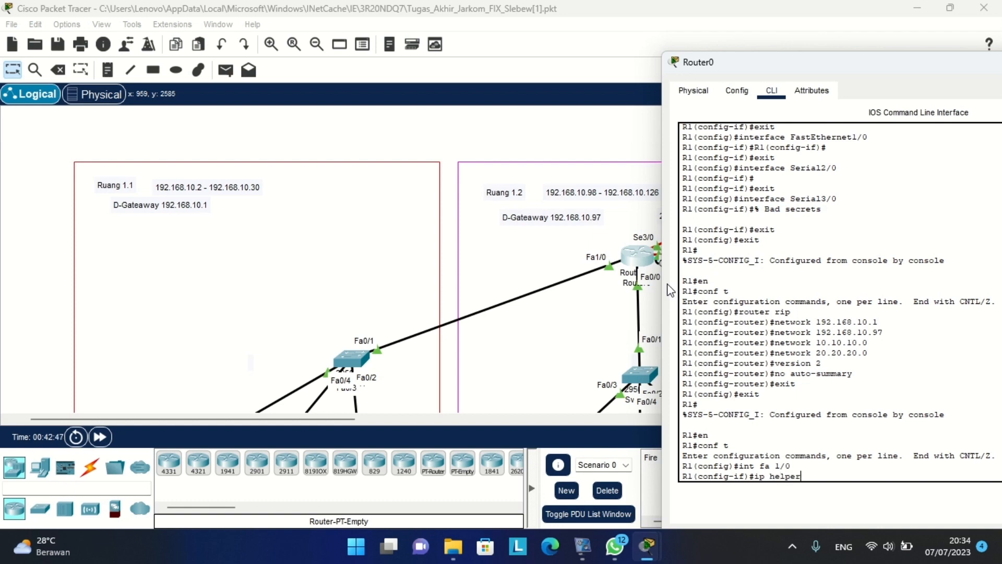
type("-address 192.168.10.194")
left_click(546, 147)
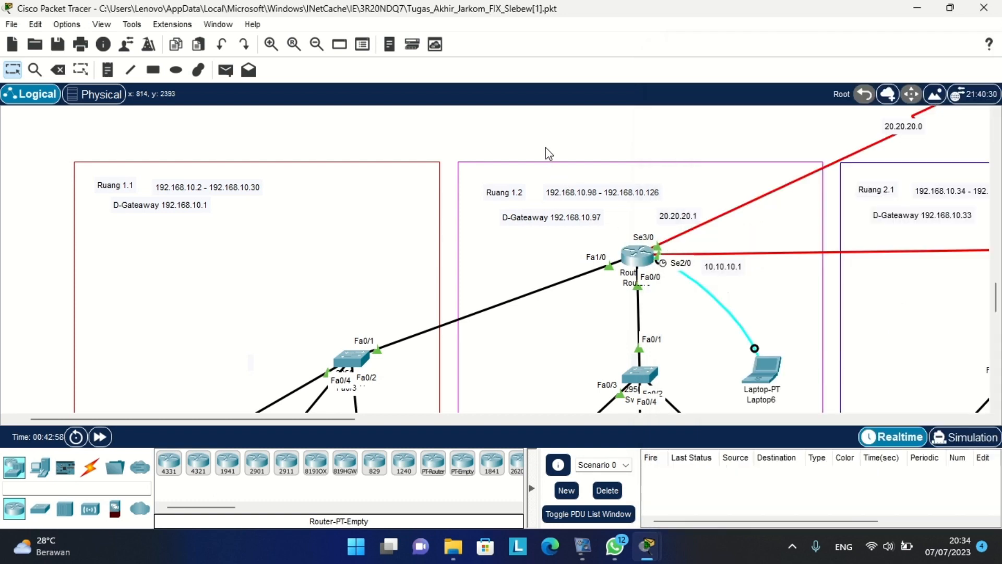
Recheck Server0's static address 192.168.10.194, then reopen Router0's console.
scroll(546, 148, "up", 4)
scroll(545, 147, "right", 5)
scroll(544, 250, "up", 2)
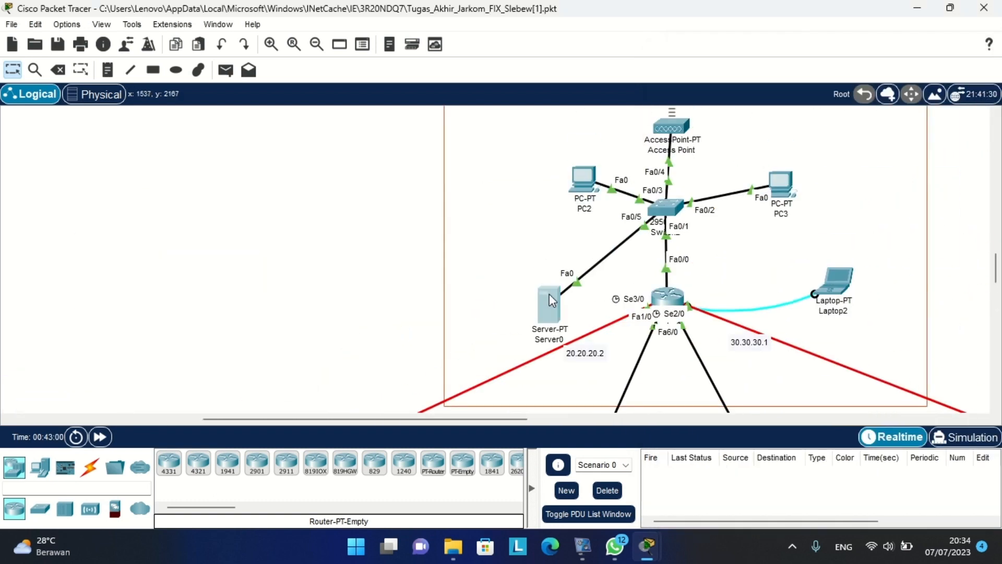
left_click(545, 302)
left_click(299, 97)
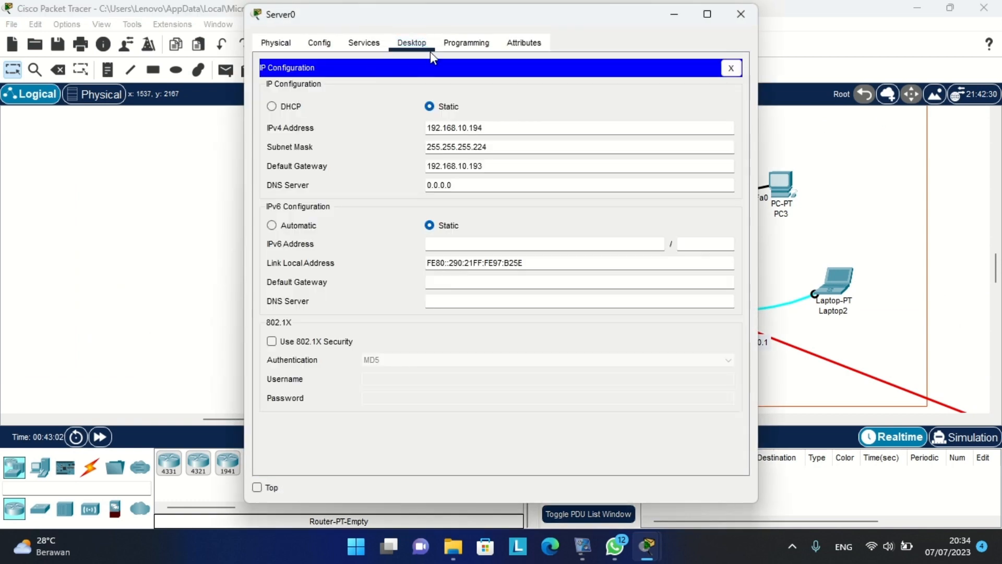
left_click_drag(356, 15, 399, 19)
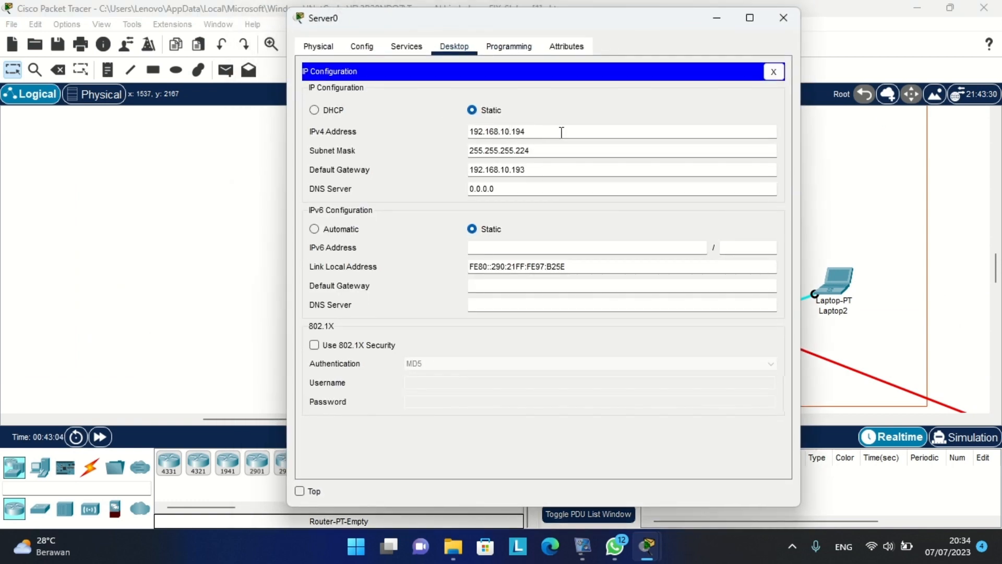
left_click(148, 248)
scroll(149, 248, "down", 6)
scroll(148, 248, "left", 1)
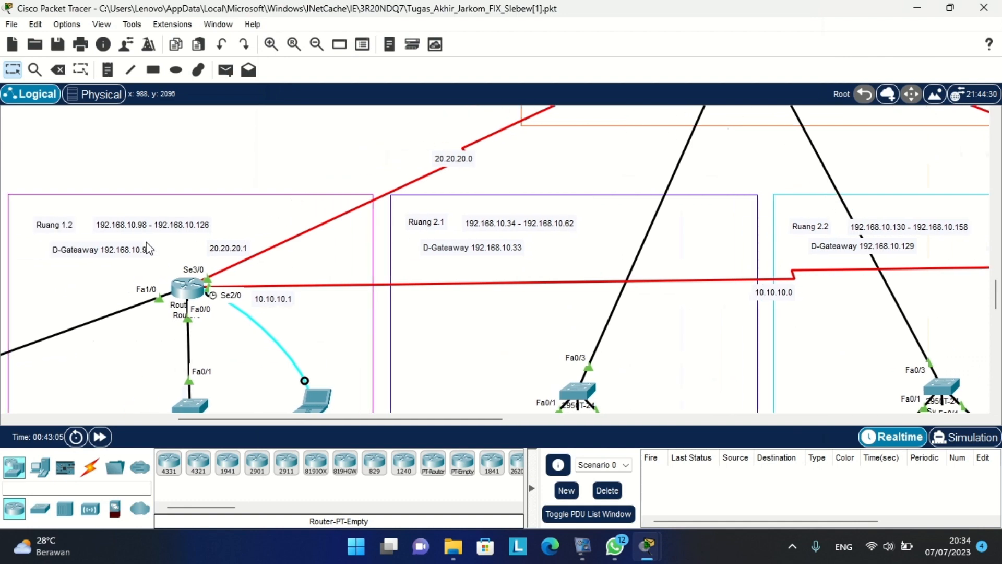
scroll(250, 276, "left", 4)
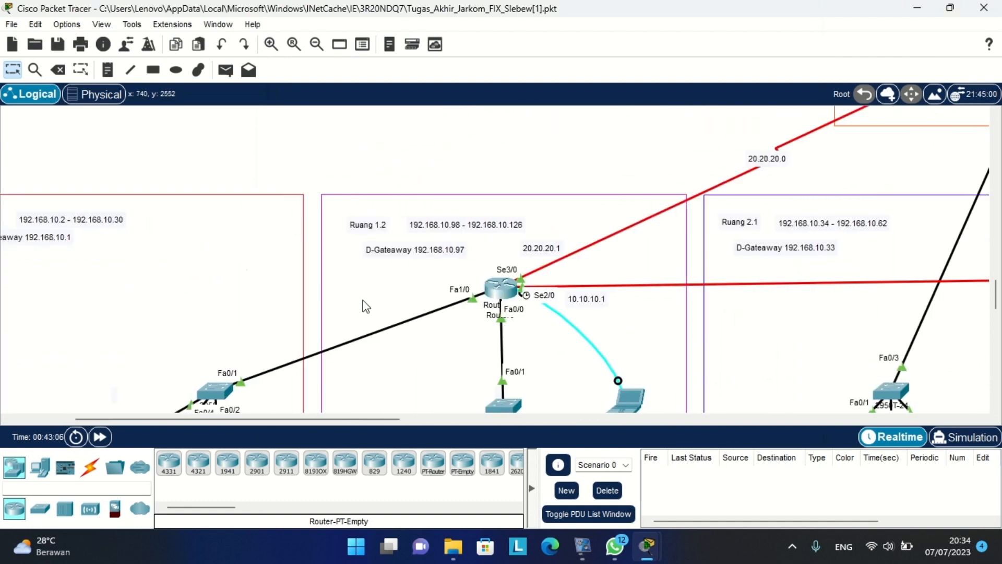
left_click(502, 294)
Apply helper address 192.168.10.194 on Router0's FastEthernet 1/0.
key("Return")
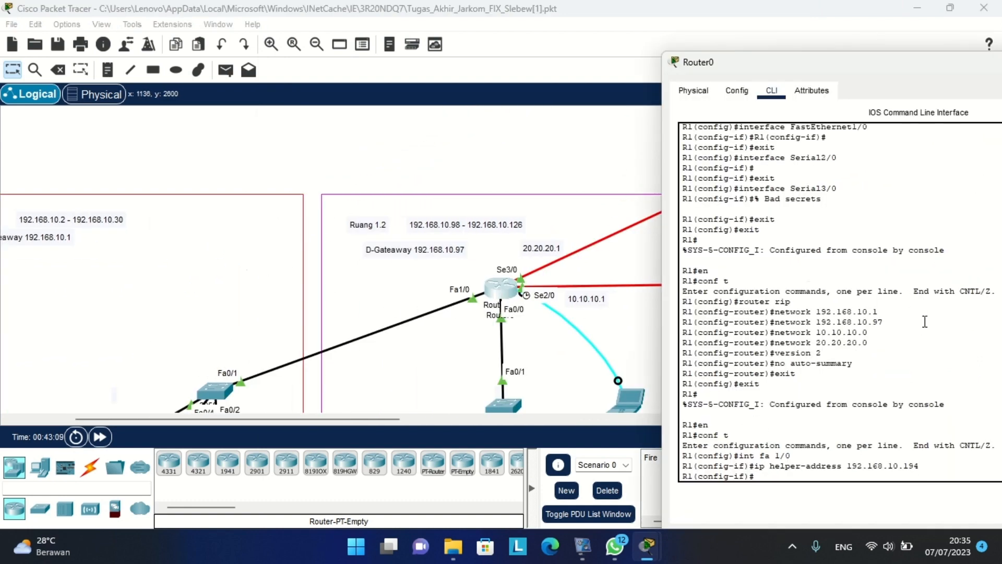
scroll(479, 269, "down", 3)
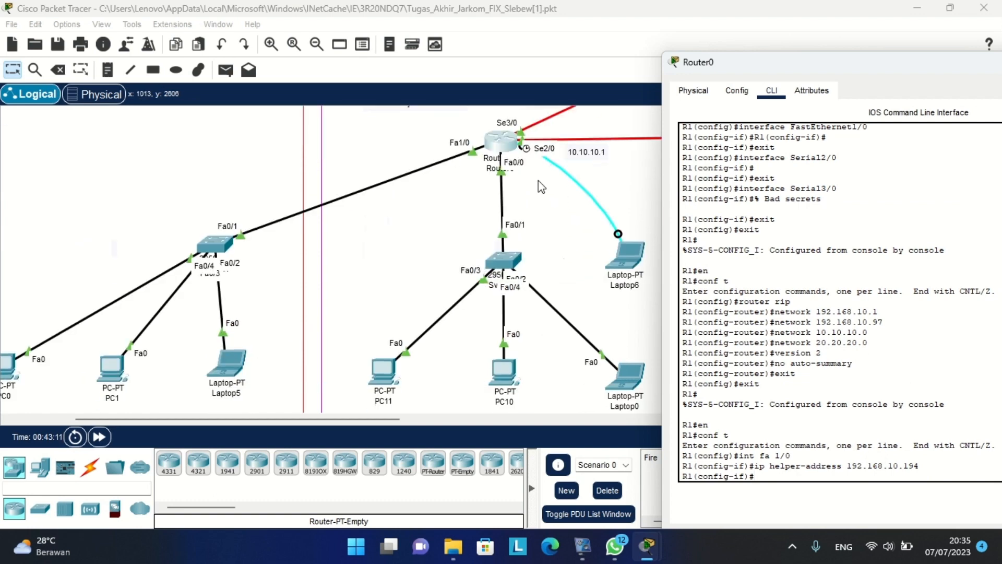
scroll(479, 269, "up", 3)
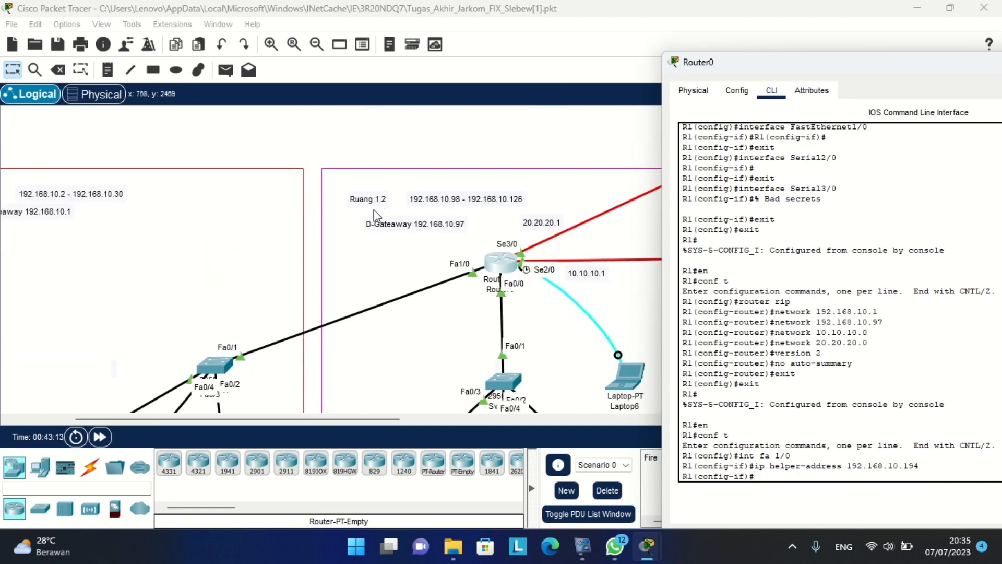
left_click_drag(788, 63, 735, 47)
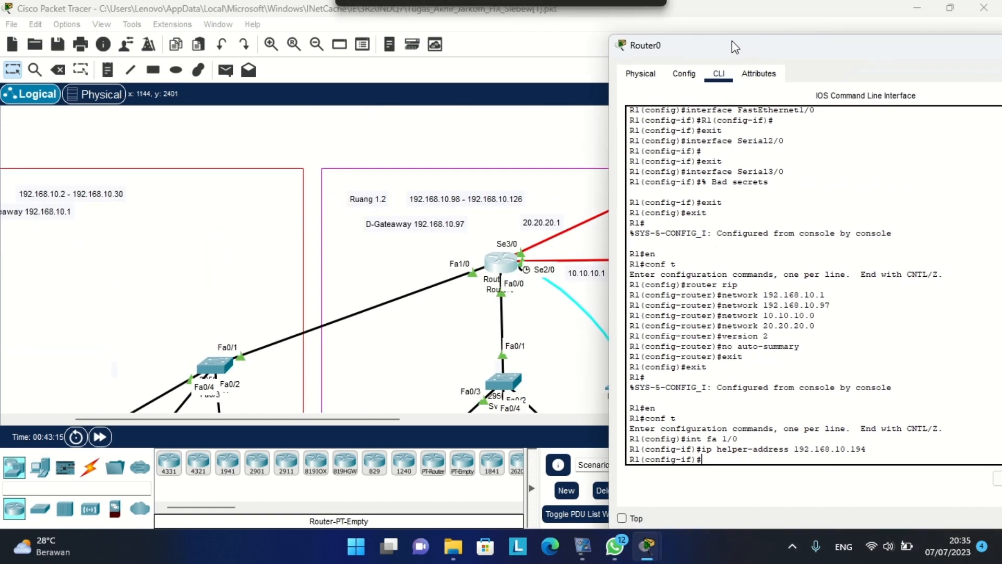
scroll(398, 198, "right", 3)
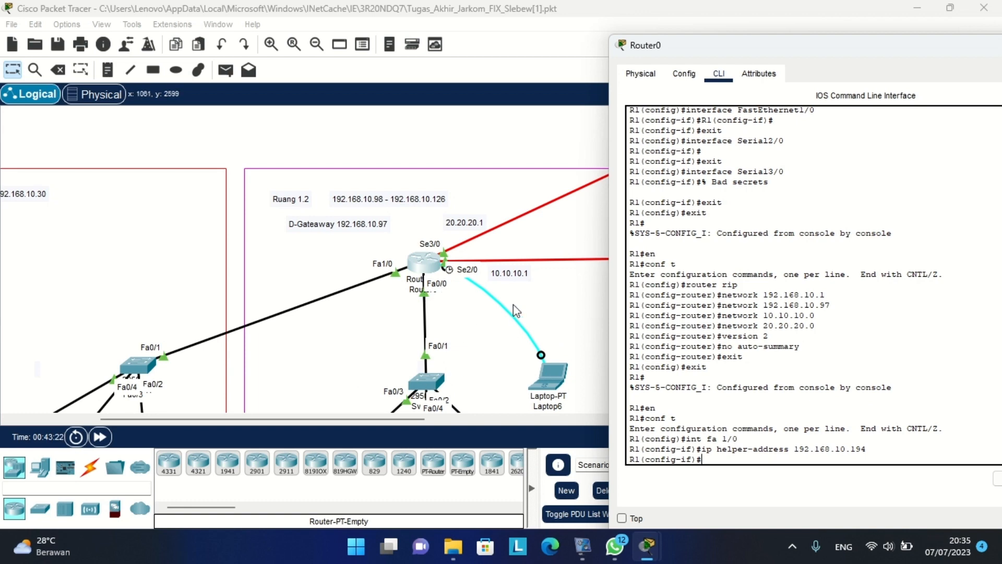
Apply the same 192.168.10.194 helper address on FastEthernet 0/0 via command history.
key("Up")
key("Up")
key("Left")
key("Left")
key("BackSpace")
type("0")
key("Return")
key("Up")
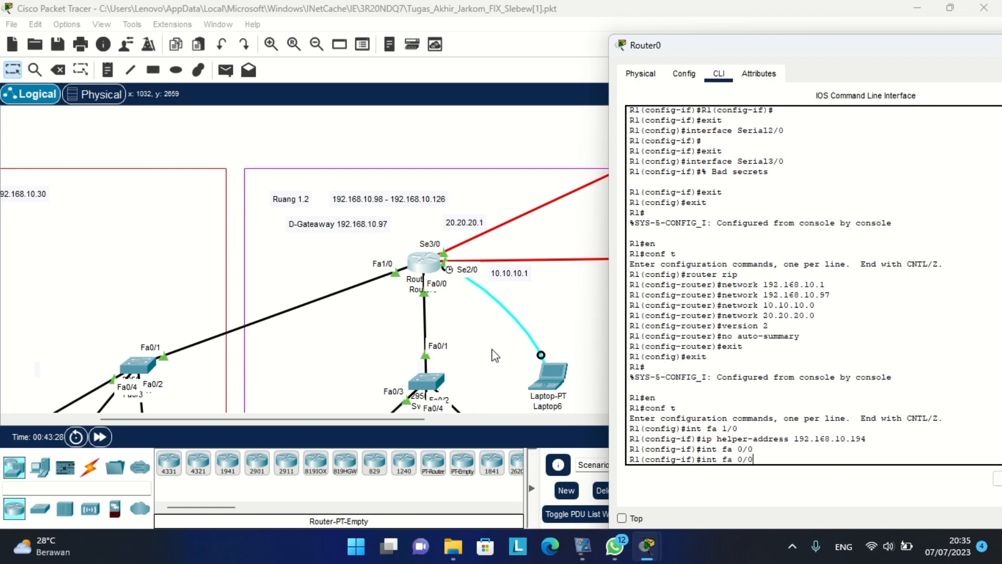
key("Up")
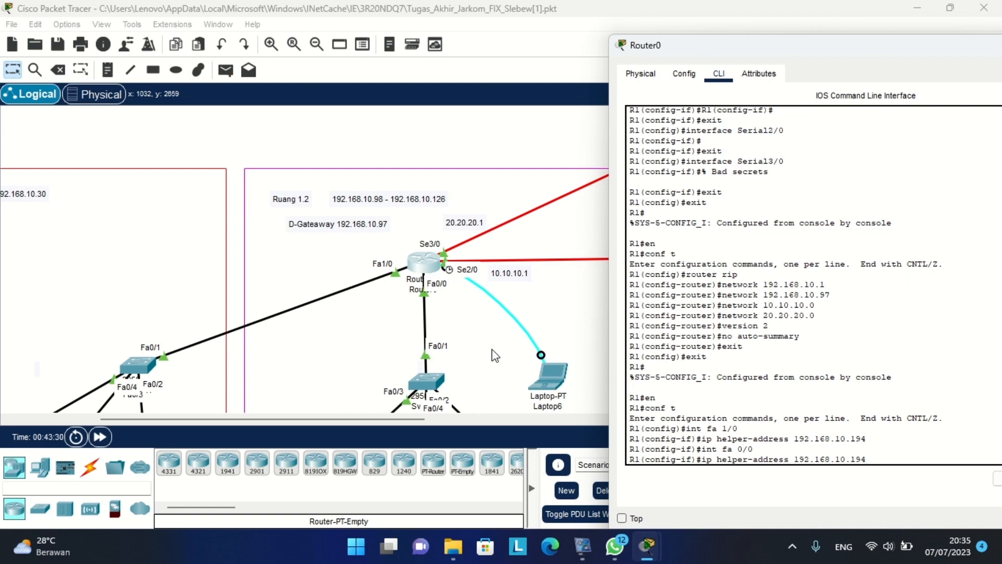
key("Return")
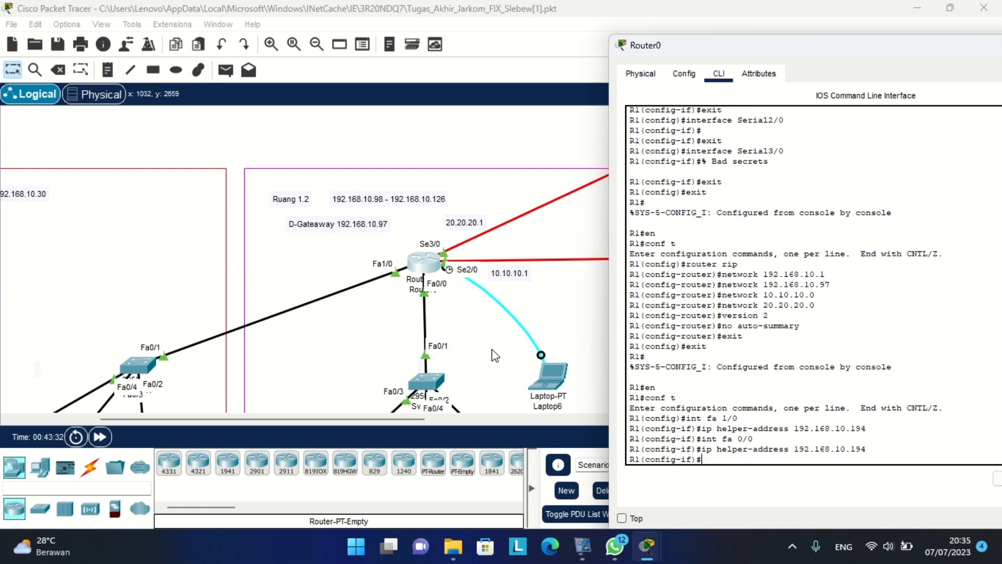
Open the Ruang 3.1 router's (Router1) console and move it to the left.
left_click(488, 158)
scroll(488, 158, "right", 10)
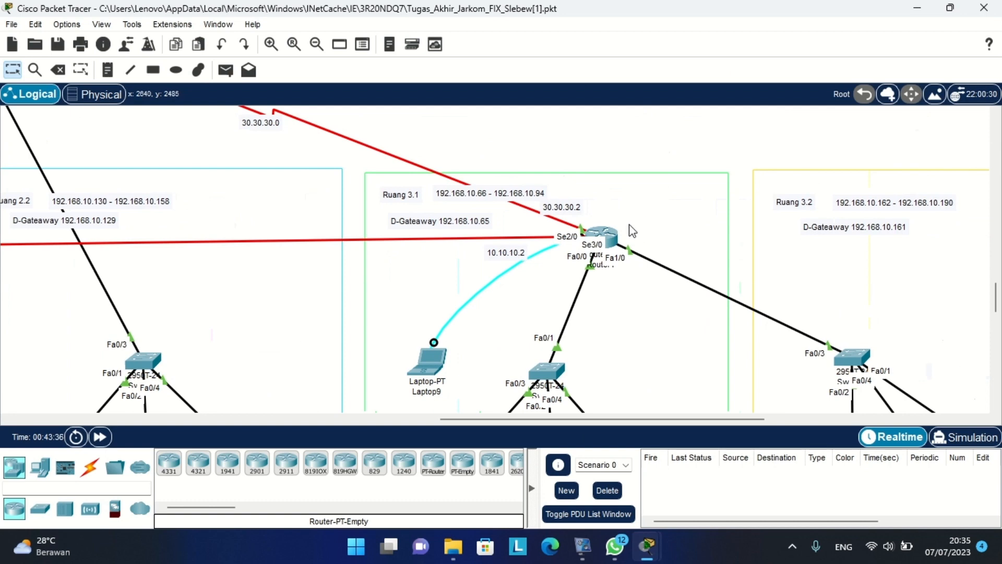
left_click(601, 238)
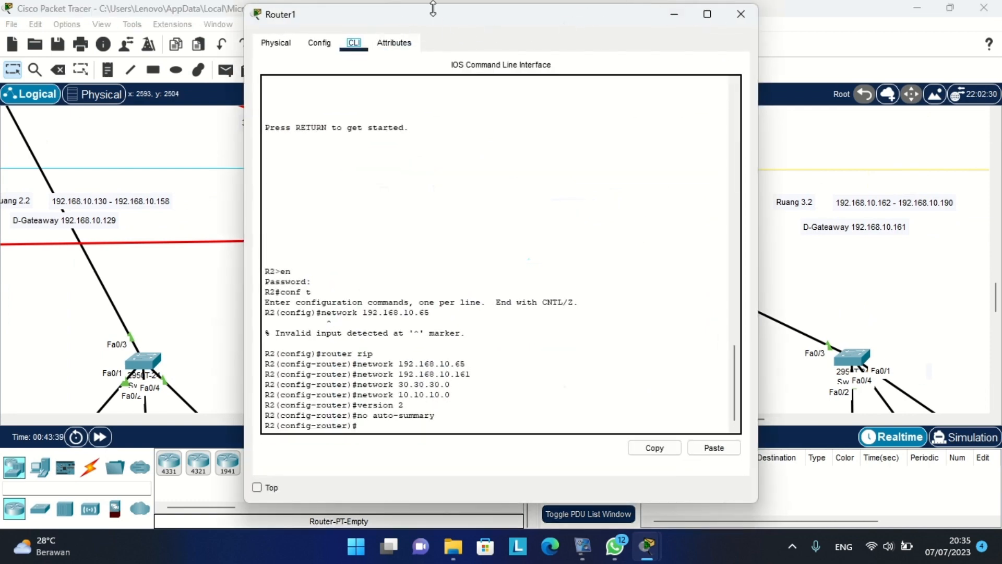
left_click_drag(391, 25, 265, 35)
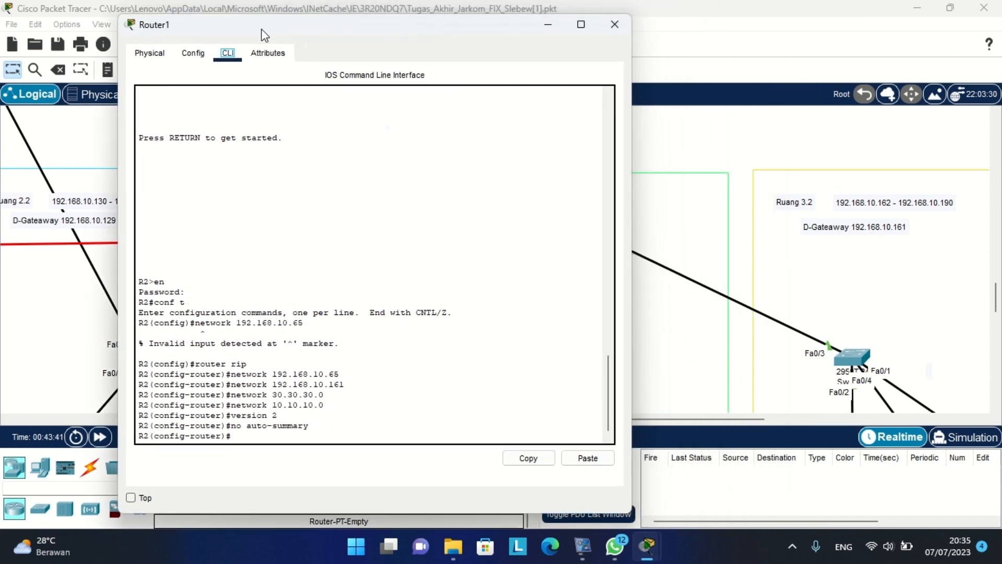
left_click(362, 441)
Leave Router1's RIP configuration and re-enter global configuration mode with conf t.
type("exit")
key("Return")
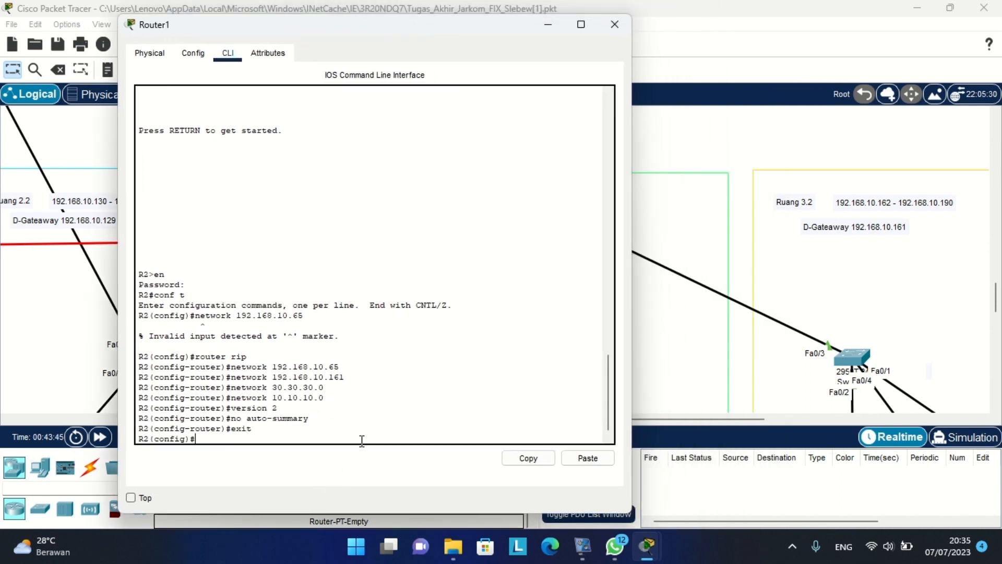
type("exit")
key("Return")
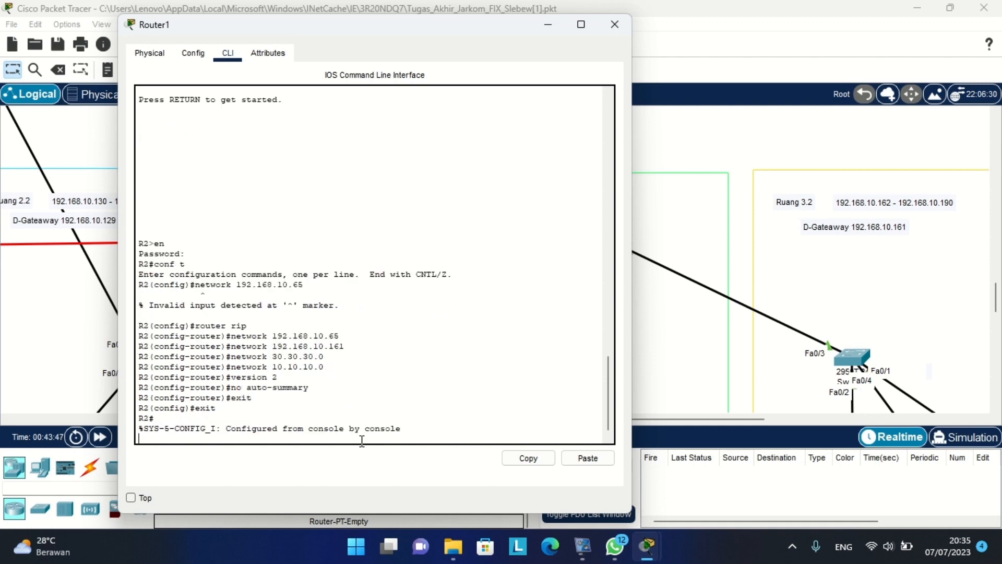
type("en")
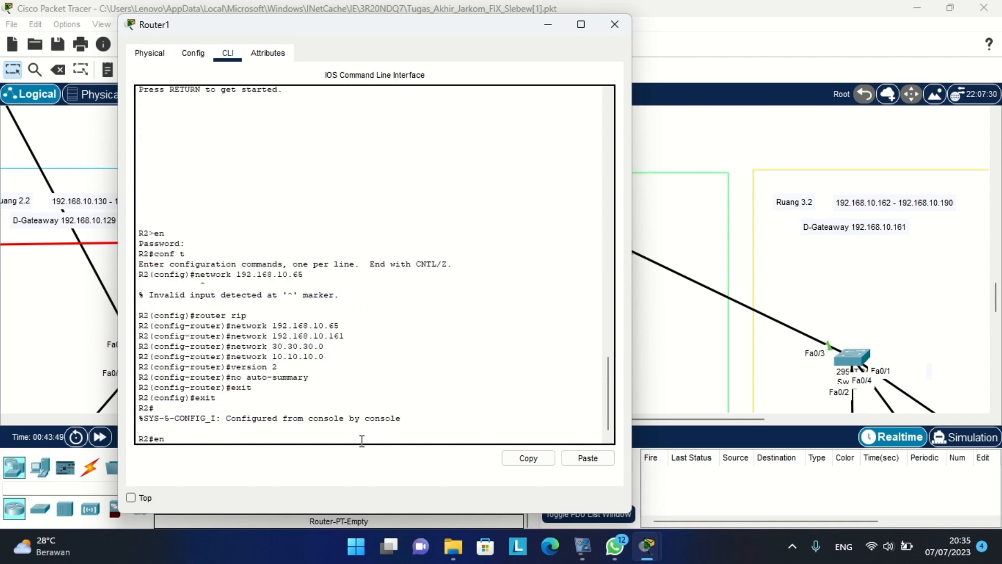
key("Return")
type("c")
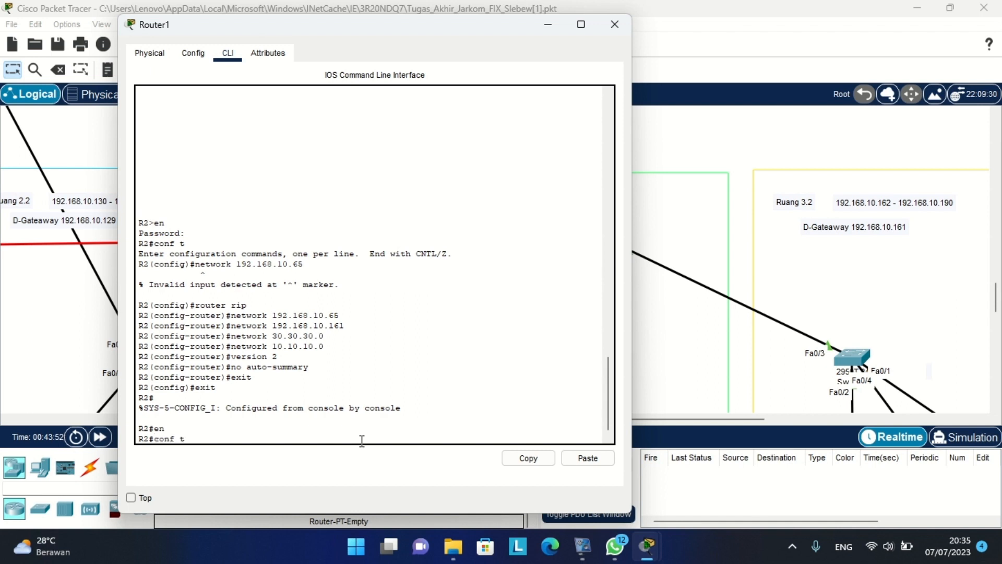
type("onf t")
key("Return")
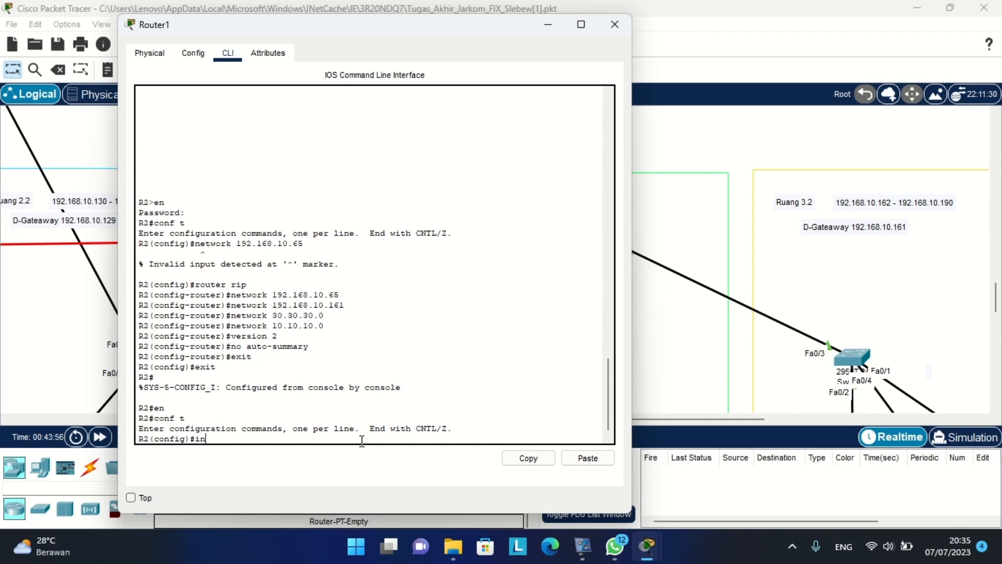
Set helper address 192.168.10.194 on Router1's interface Fa0/0.
type("int fa")
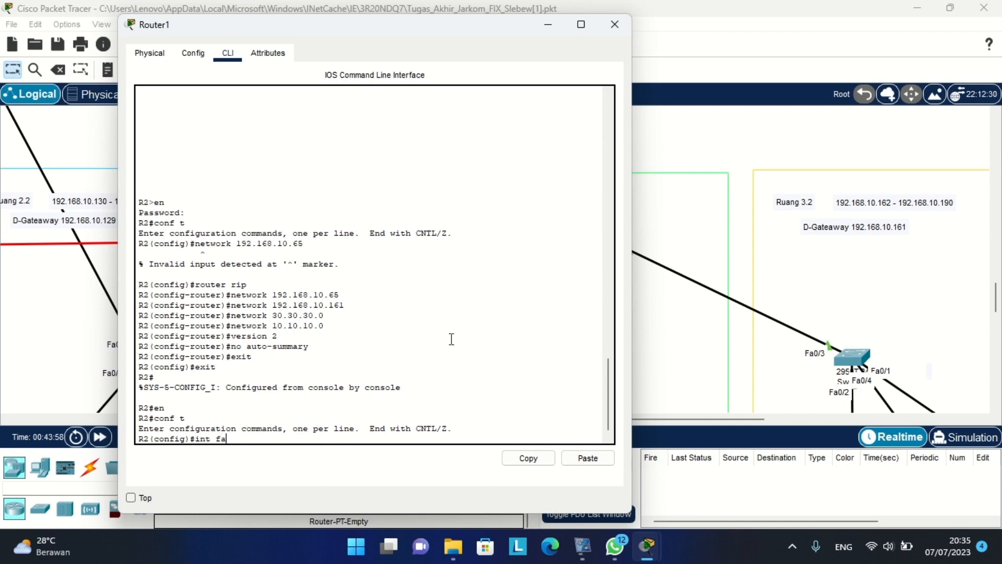
left_click(810, 128)
scroll(586, 231, "down", 1)
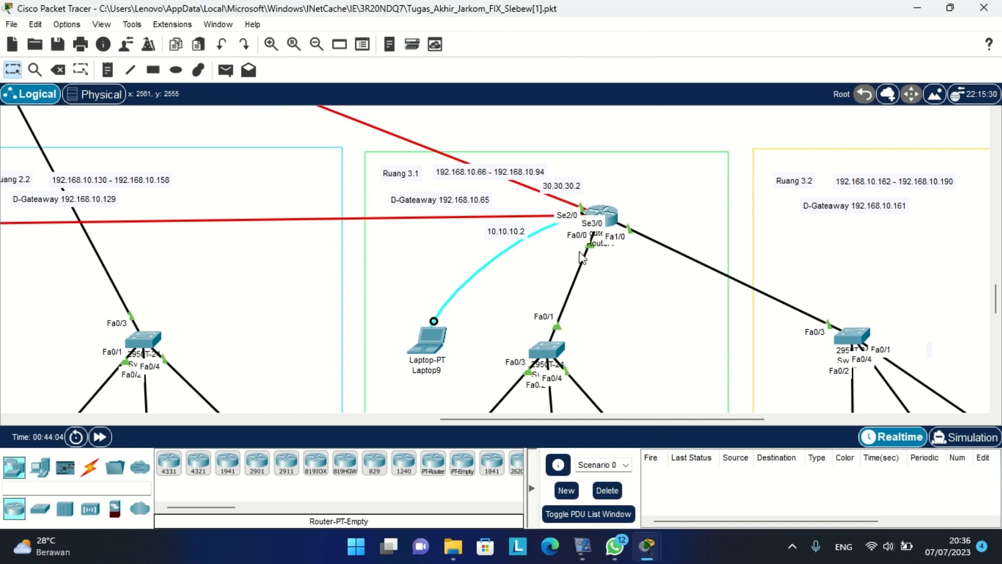
key("alt+Tab")
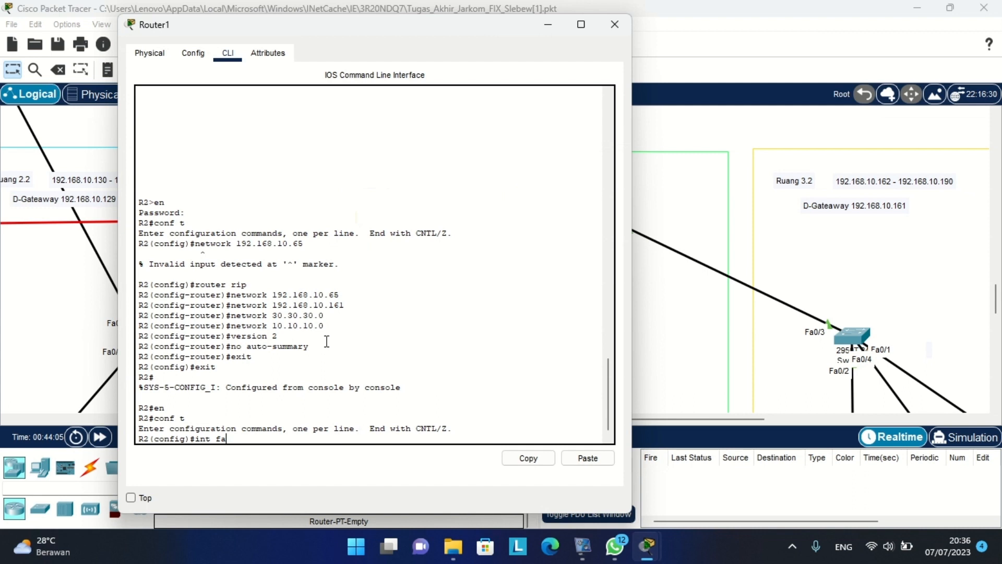
type("0/0")
key("Return")
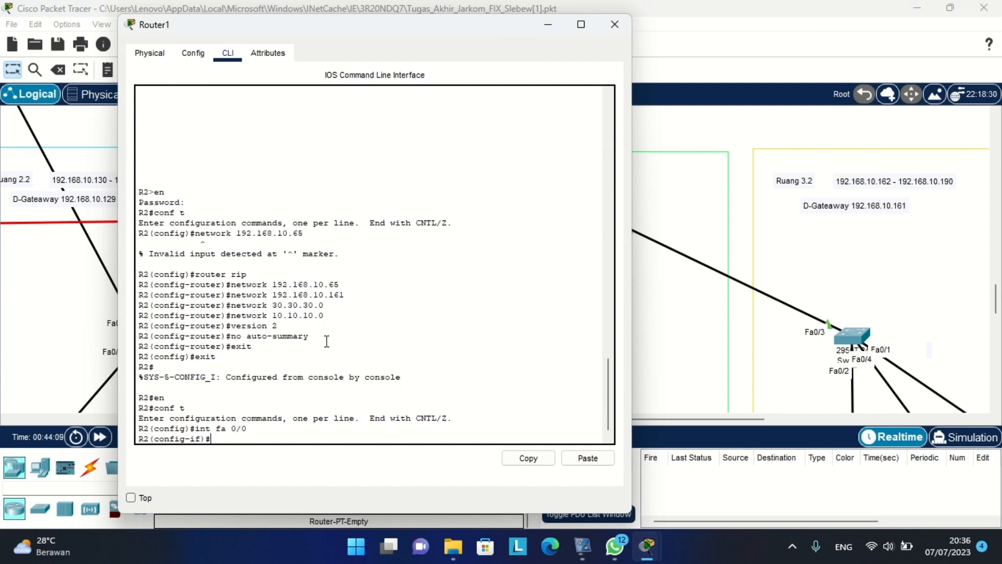
type("ip helper")
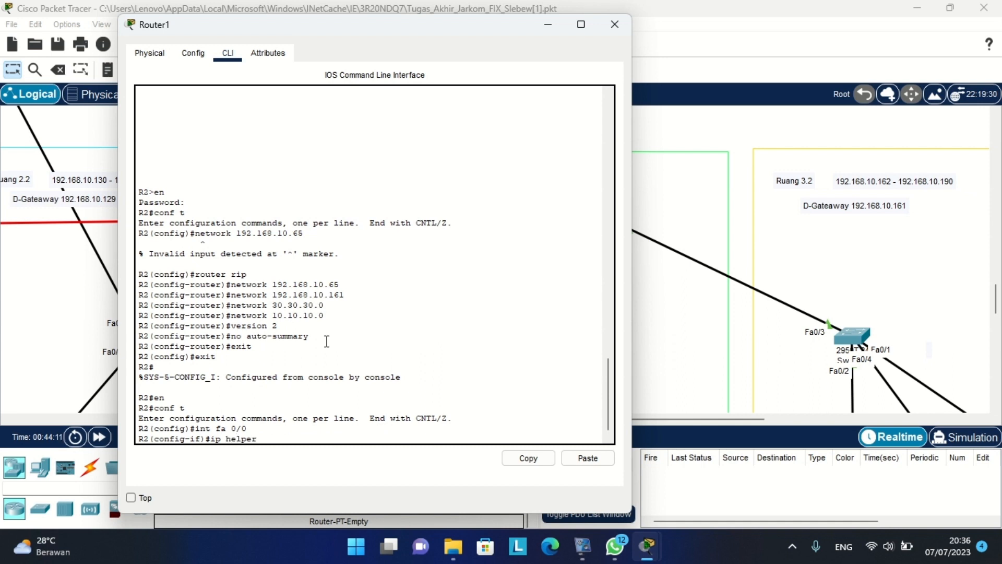
type("-address 192.")
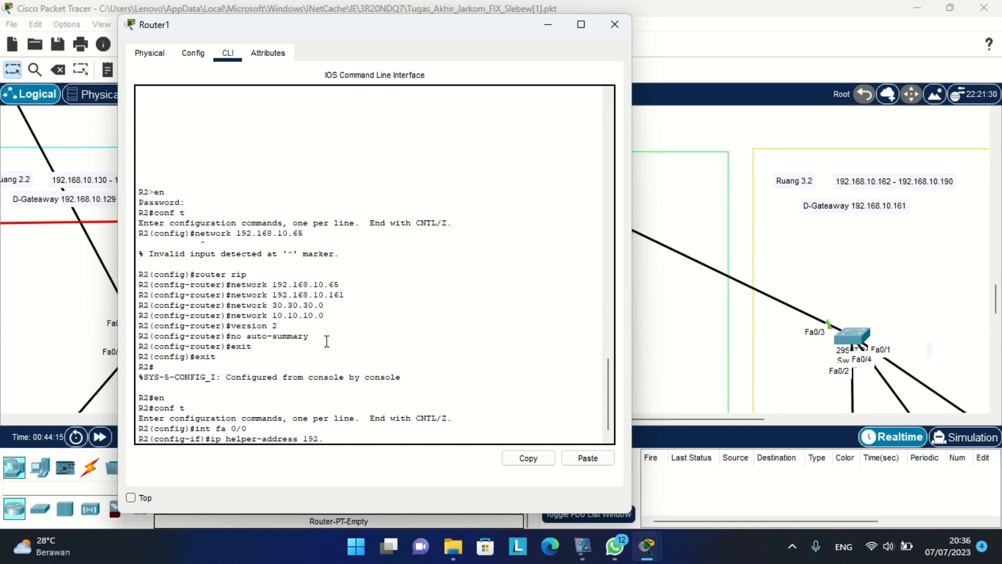
type("68.10.194")
key("Return")
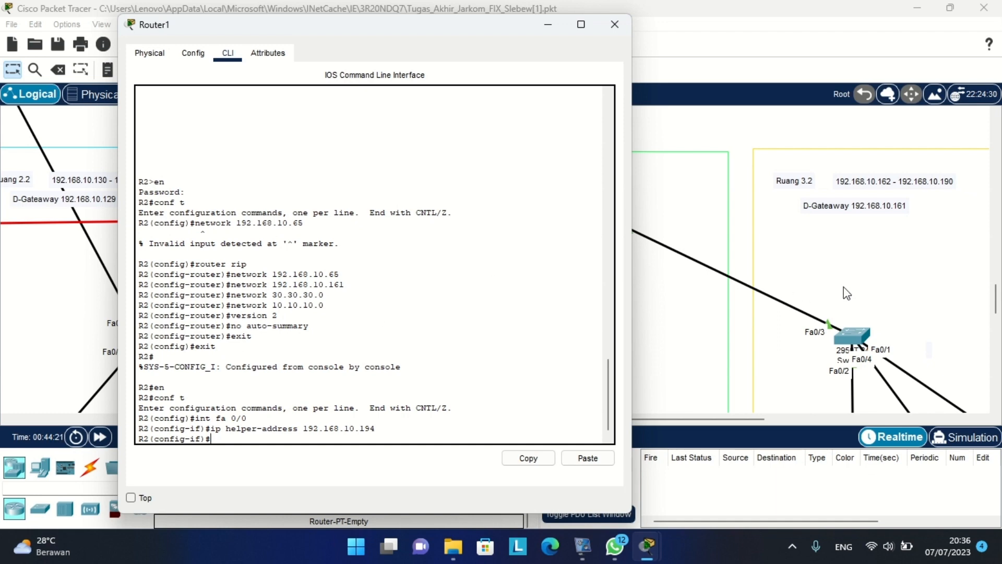
Set the same 192.168.10.194 helper address on Fa1/0 using command history.
scroll(845, 290, "down", 1)
scroll(759, 185, "up", 3)
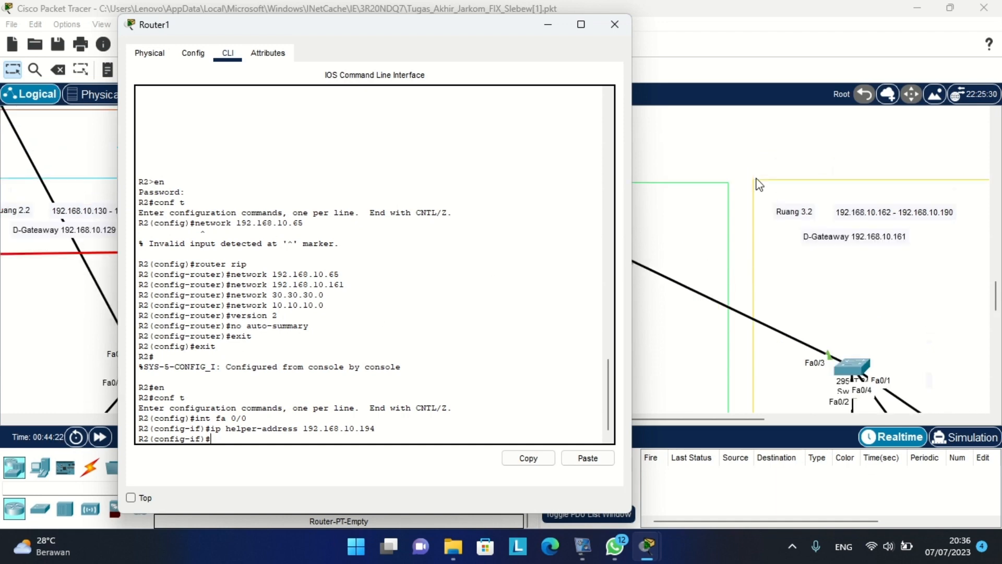
left_click(725, 154)
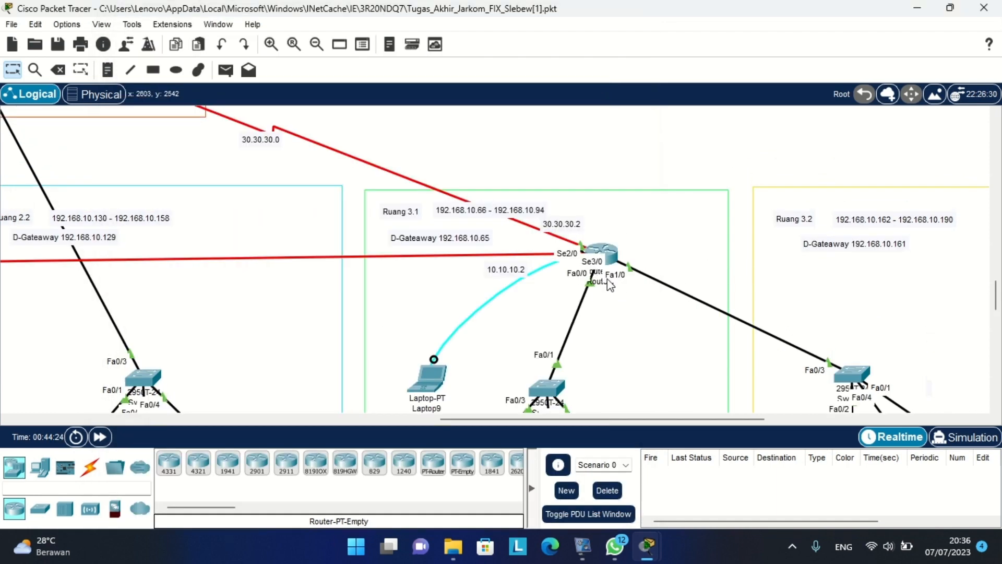
key("alt+Tab")
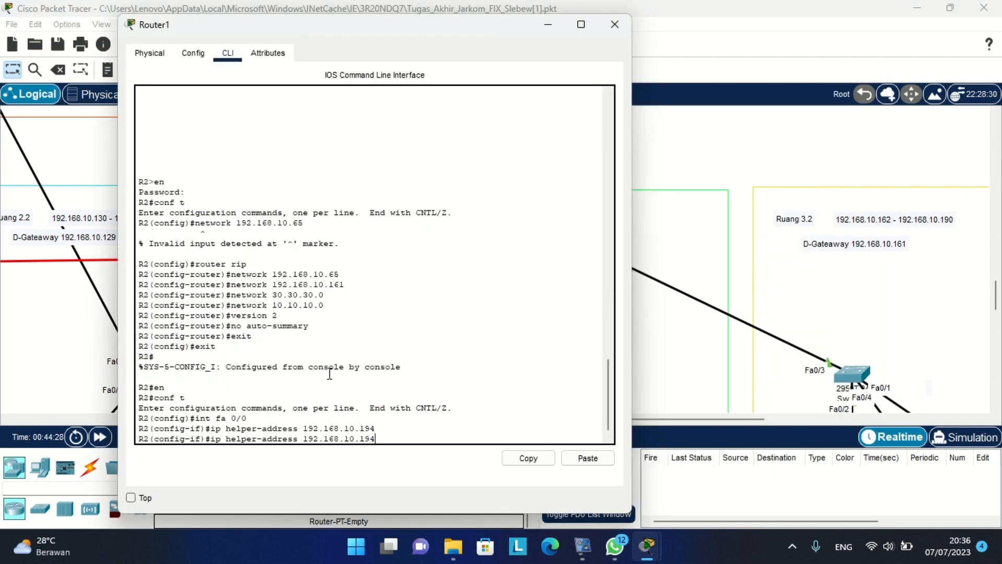
key("Up")
key("Left")
key("Left")
key("BackSpace")
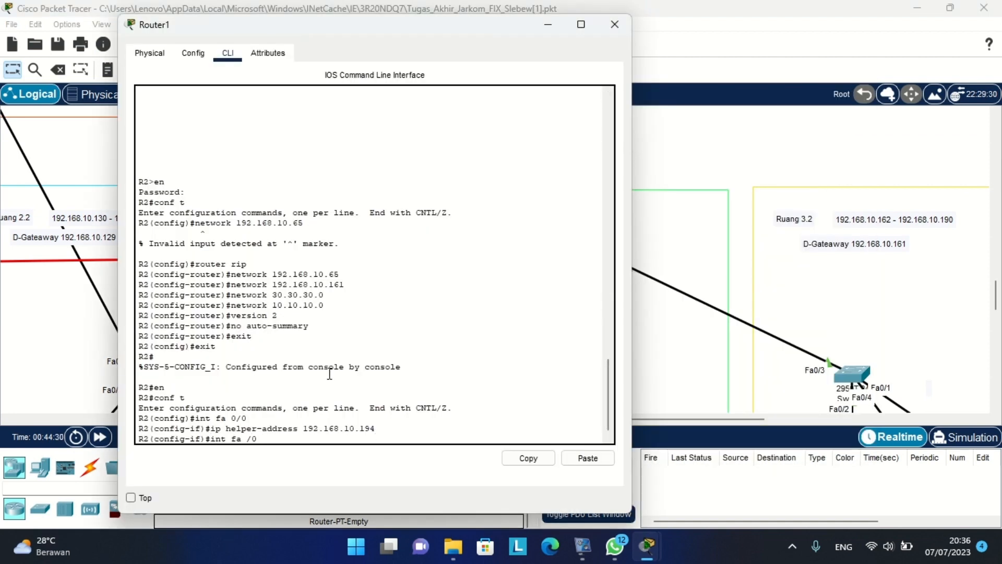
type("1")
key("Return")
key("Up")
key("Up")
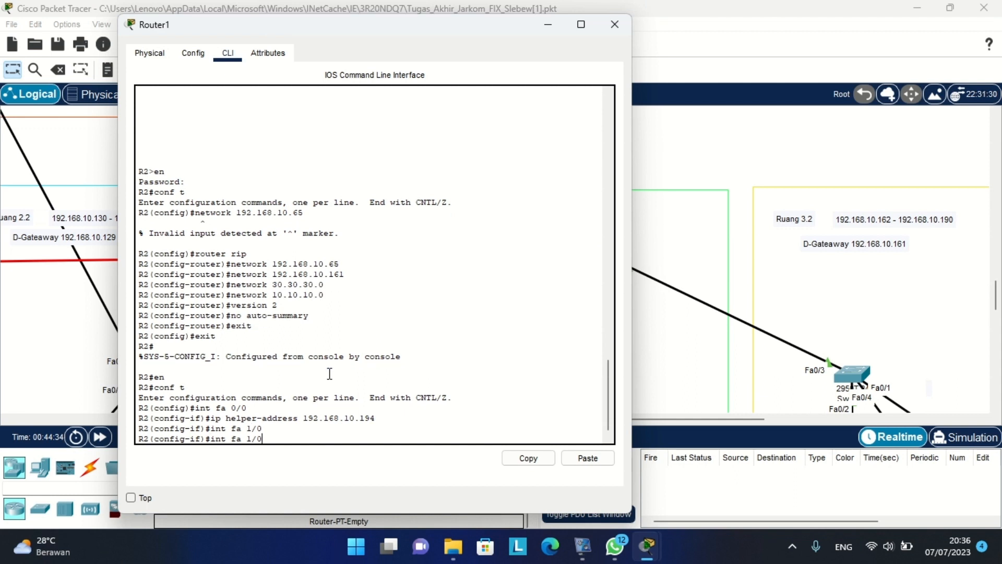
key("Return")
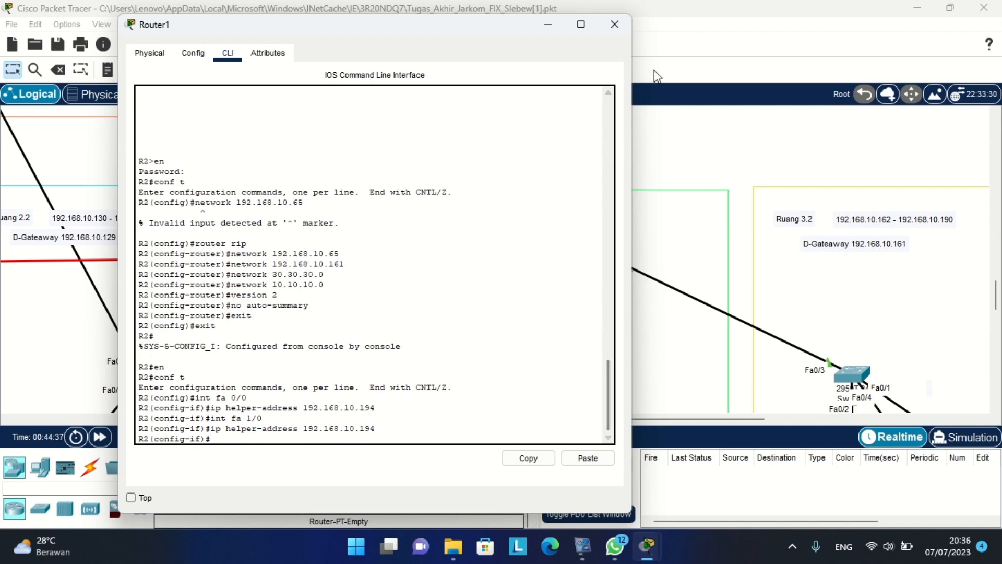
left_click(747, 150)
scroll(747, 152, "down", 5)
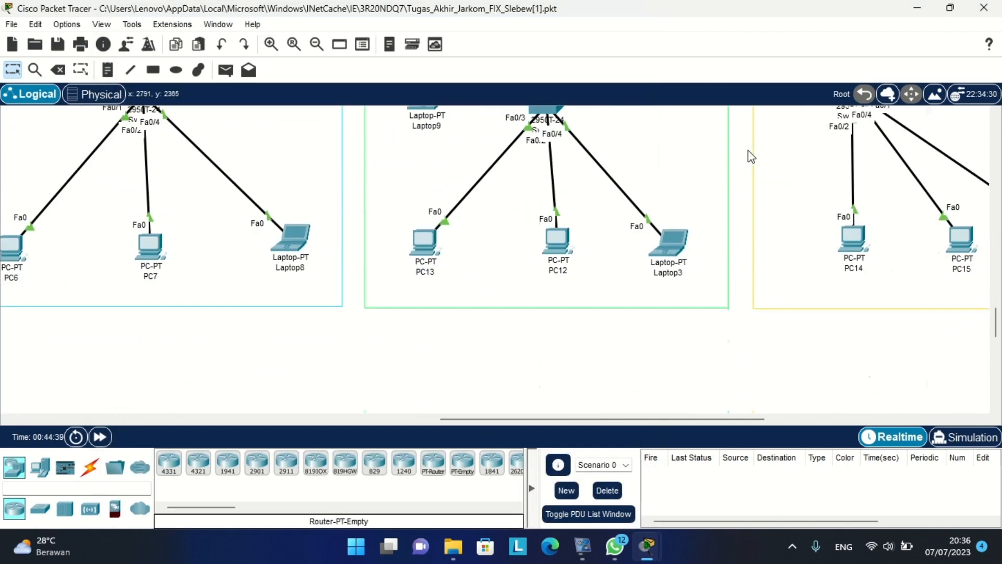
scroll(747, 151, "right", 3)
scroll(747, 150, "up", 3)
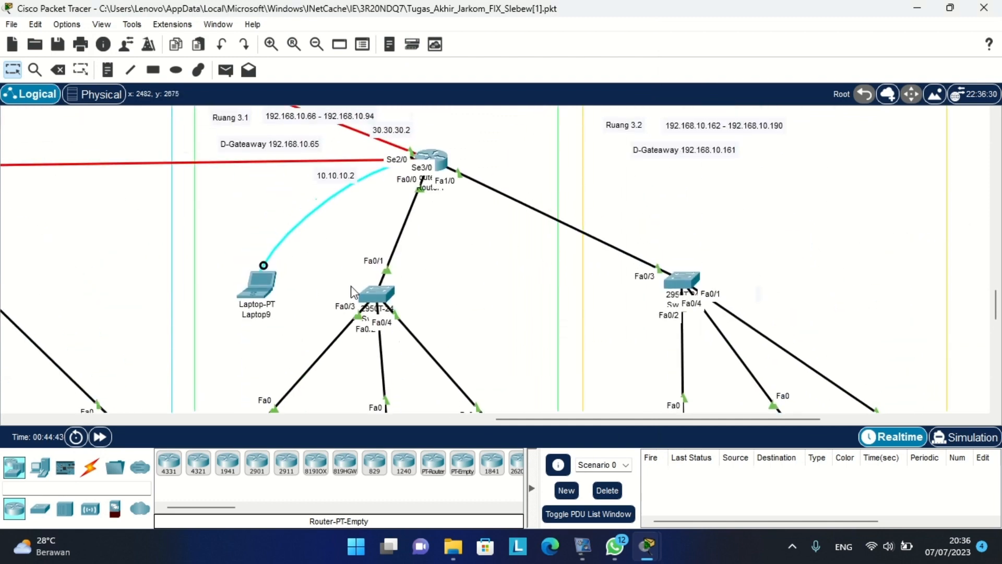
scroll(682, 321, "down", 3)
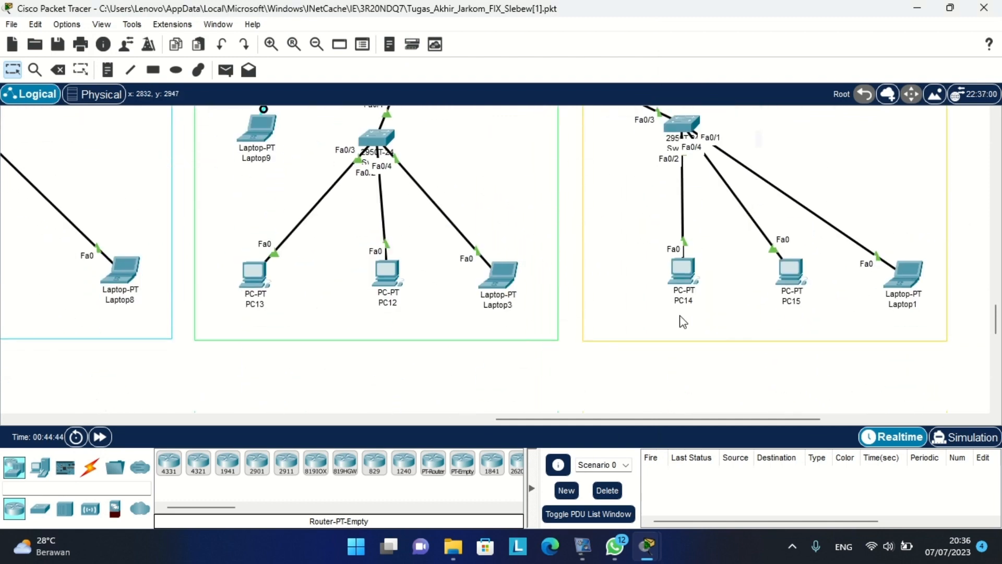
left_click(685, 269)
left_click(362, 41)
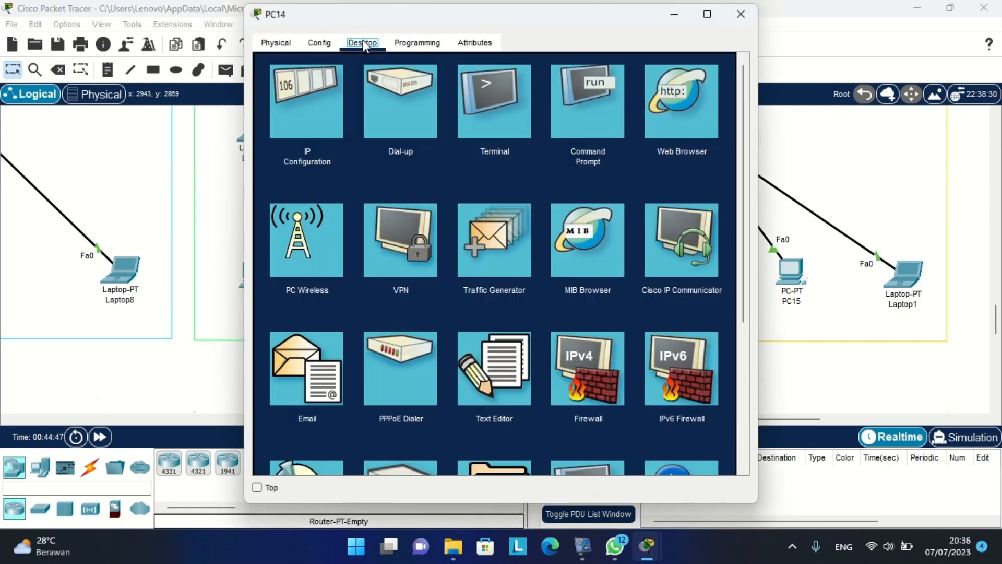
left_click(309, 86)
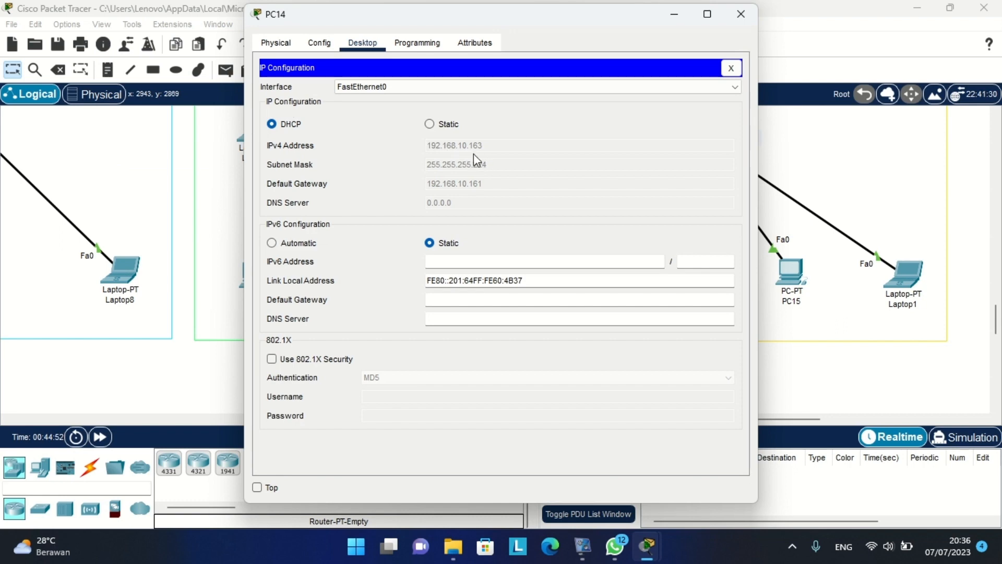
left_click(739, 15)
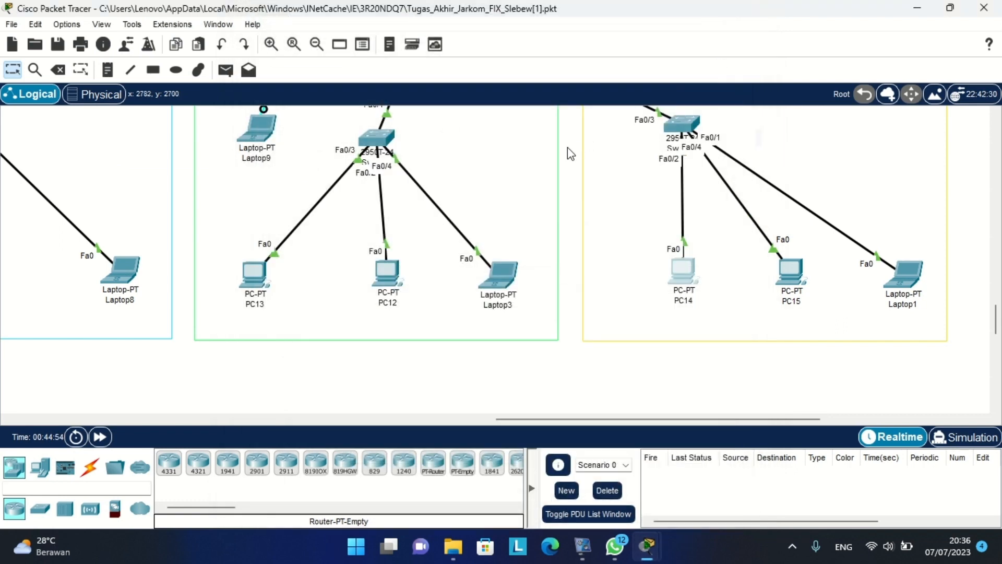
scroll(567, 149, "left", 10)
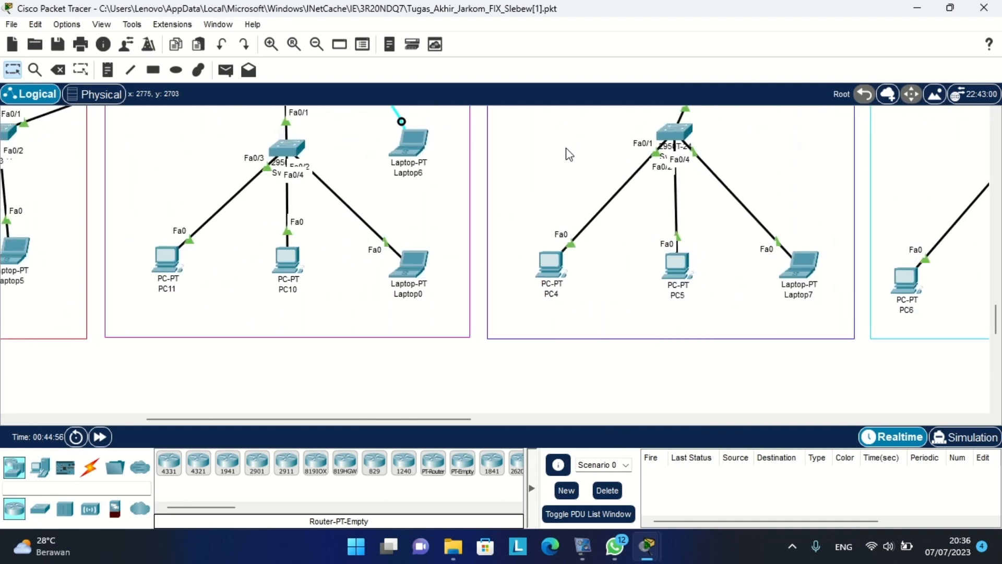
Reopen Router0's console, centre it, and exit interface configuration mode.
scroll(568, 153, "left", 8)
scroll(568, 153, "up", 4)
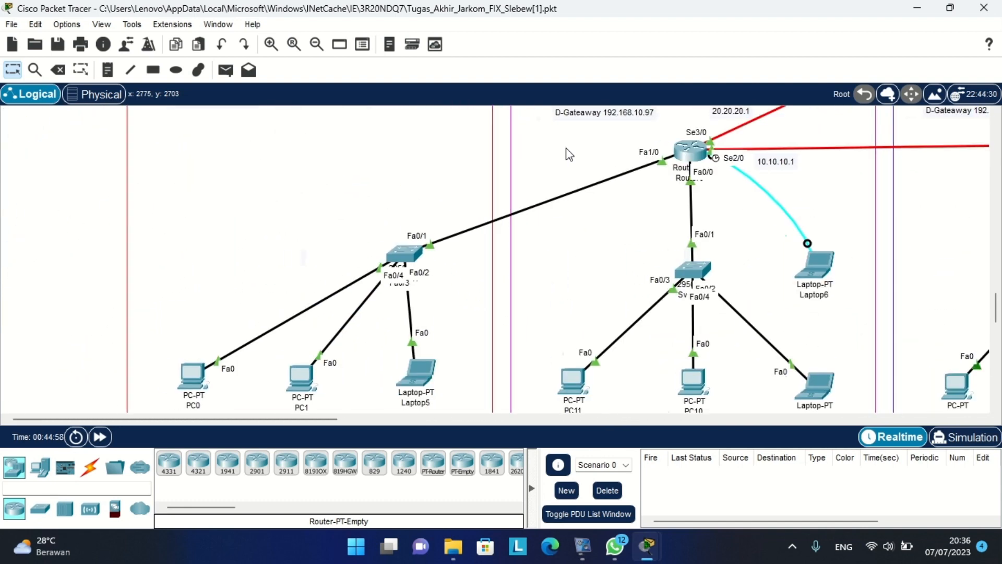
scroll(566, 150, "right", 4)
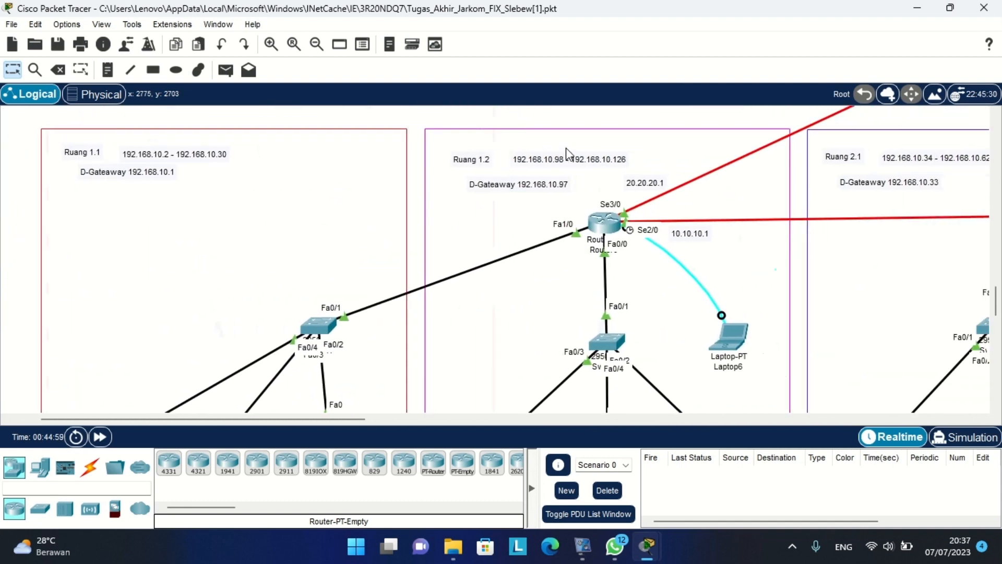
left_click(601, 226)
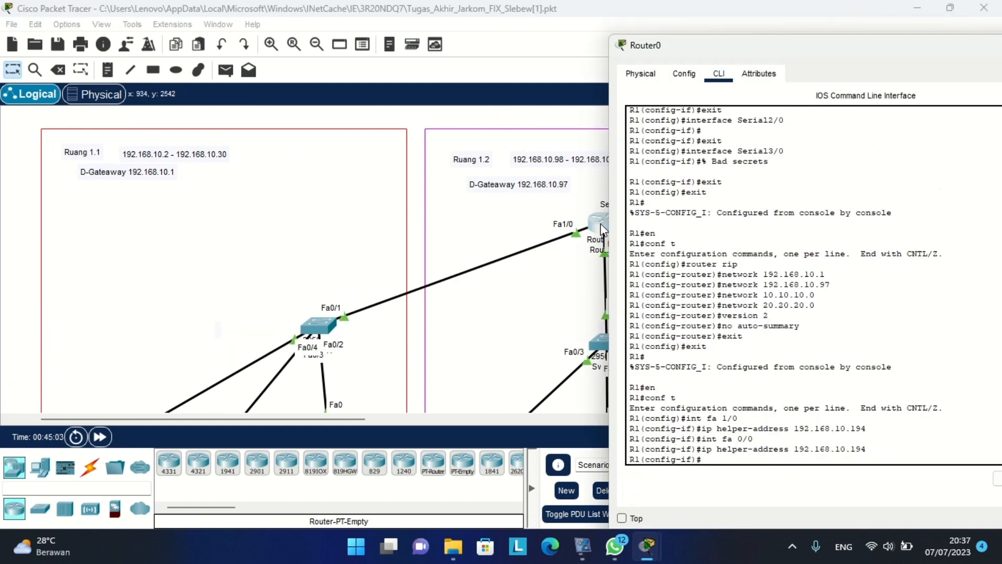
left_click_drag(781, 47, 528, 34)
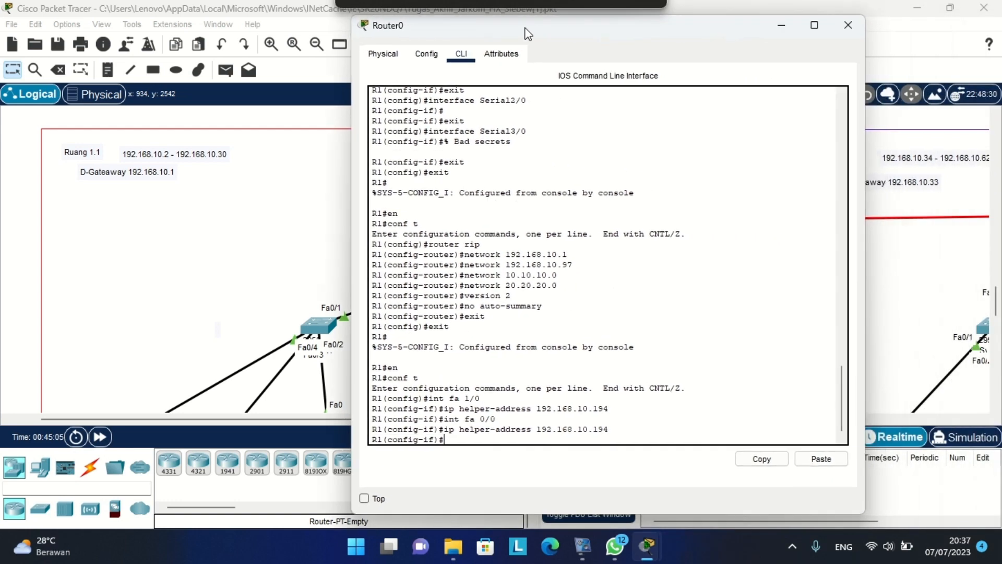
type("ex")
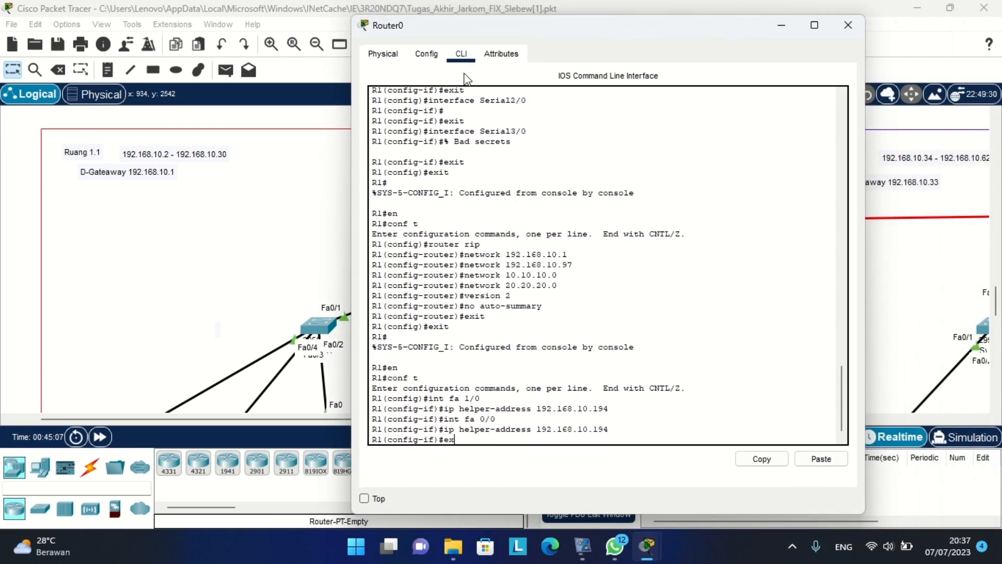
type("it")
key("Return")
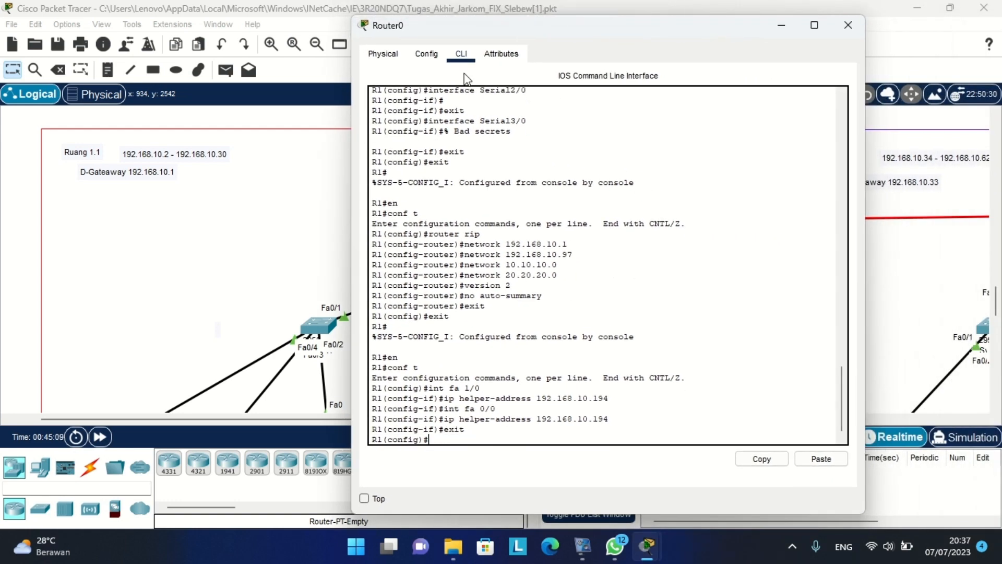
type("exit")
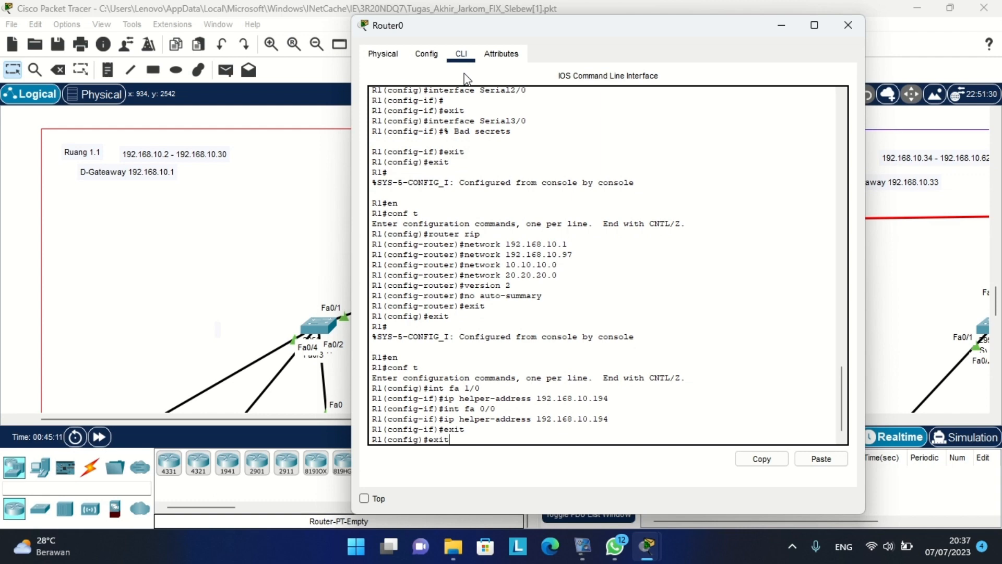
key("Return")
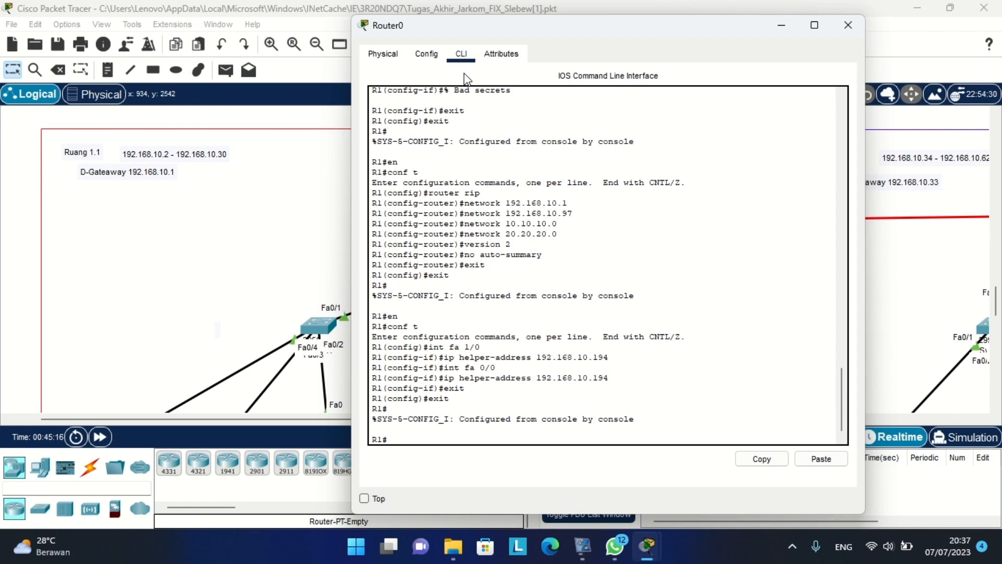
Try 'ip domain-name polibatam.rks' at the privileged prompt, then enter conf t.
type("ip domain-name po")
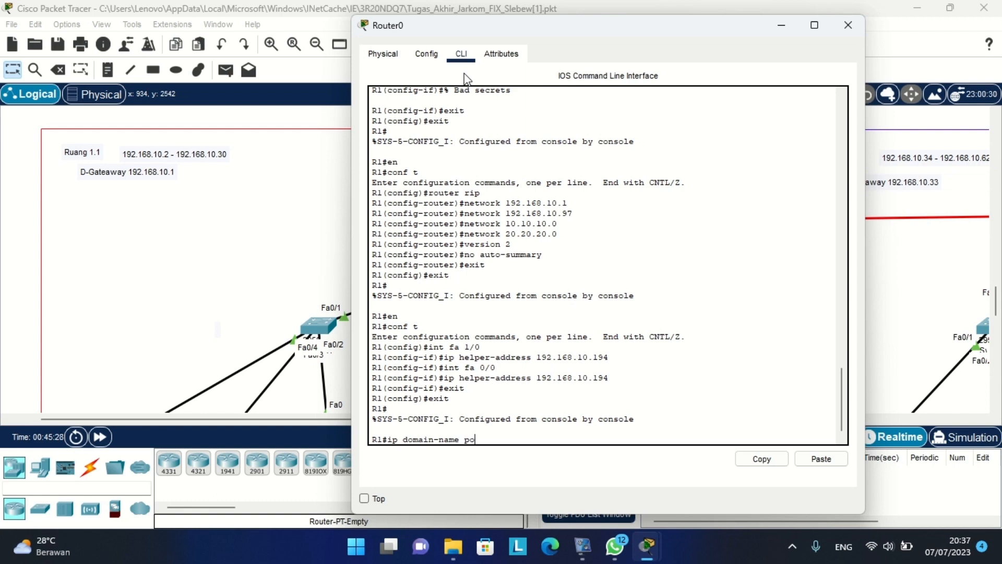
type("libatam.rks")
key("Return")
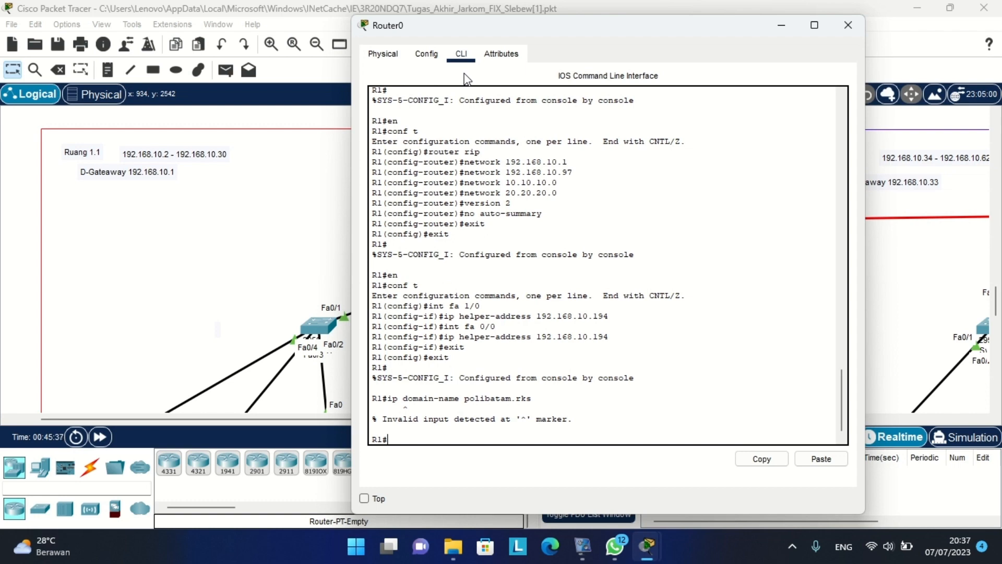
type("conf t")
key("Return")
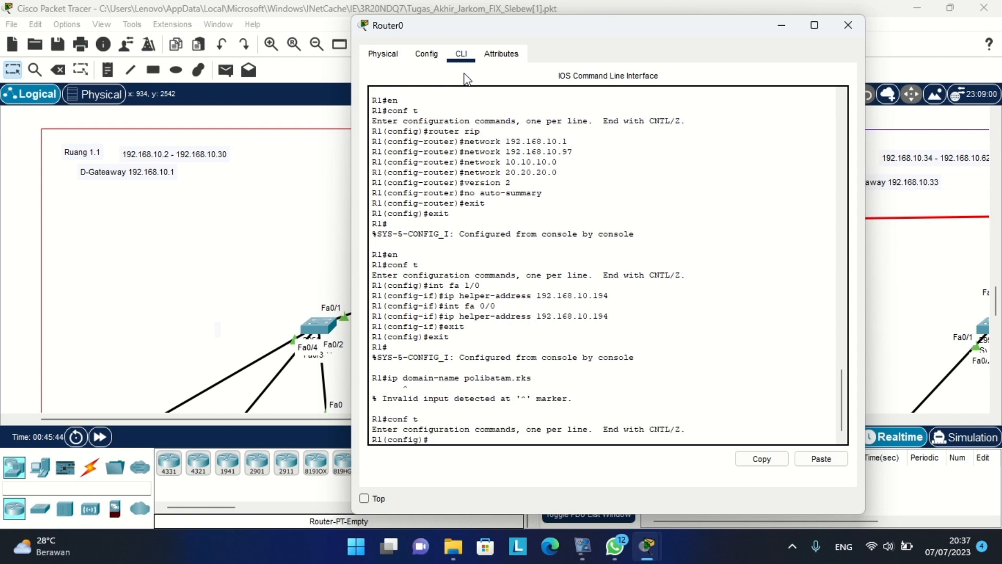
Set the domain name to polibatam.rks in global configuration, fixing a misspelling.
key("Up")
key("Up")
key("Up")
key("Up")
key("Down")
key("Up")
key("Down")
key("Down")
key("Down")
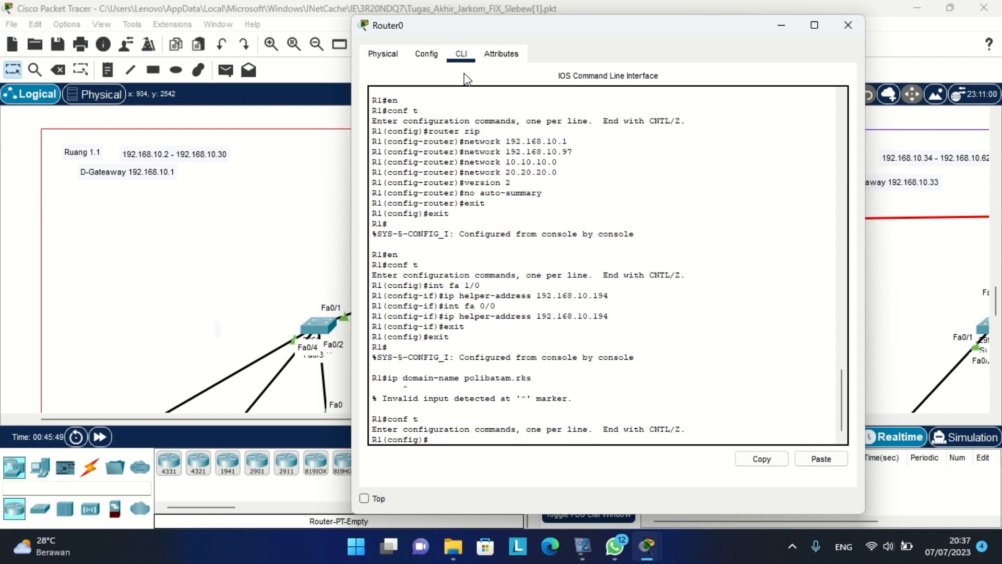
key("Up")
key("Up")
key("Down")
key("Down")
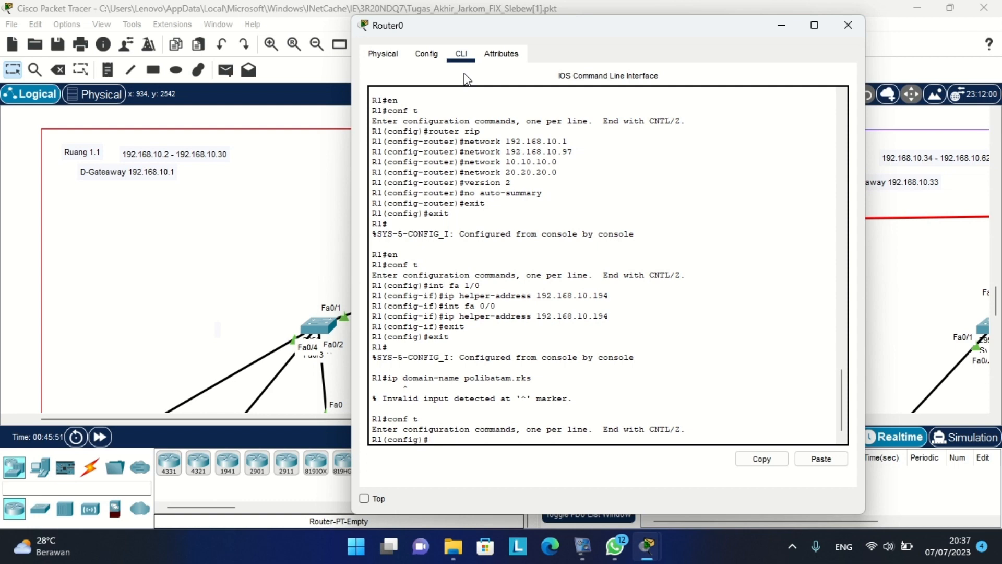
type("ip domain-name polibtam")
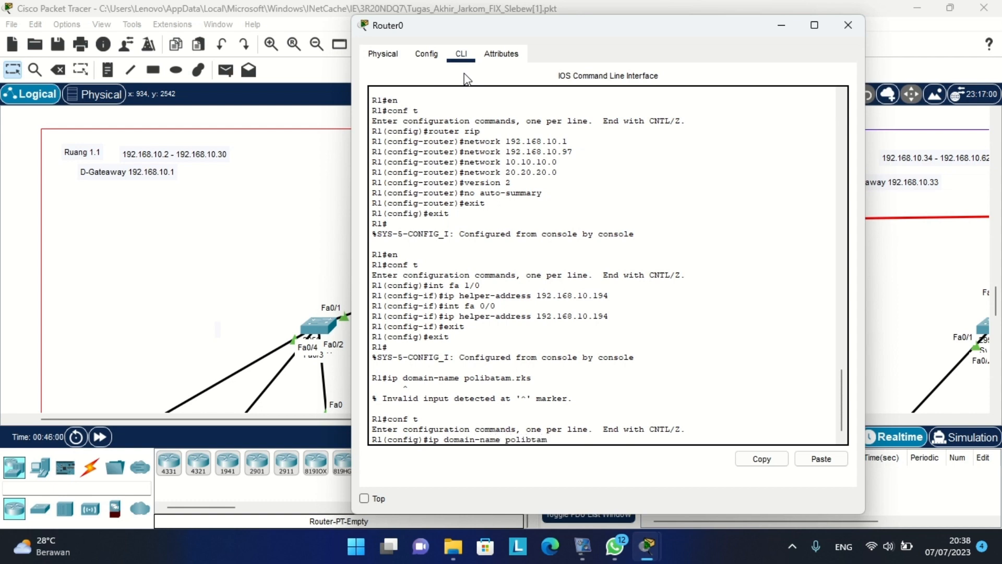
key("Left")
key("Left")
type("a")
key("Right")
key("Right")
type(".rks")
key("Return")
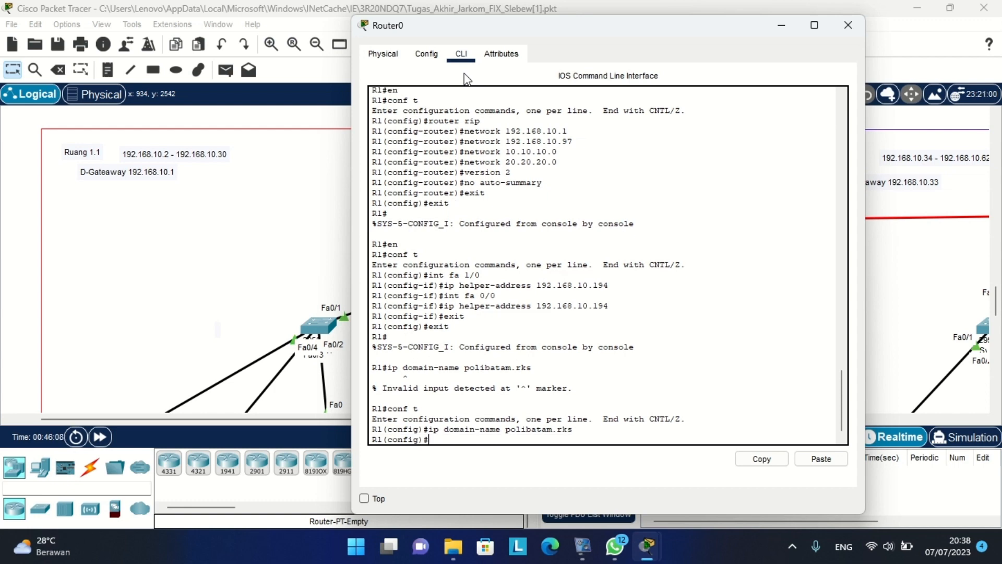
type("cryp")
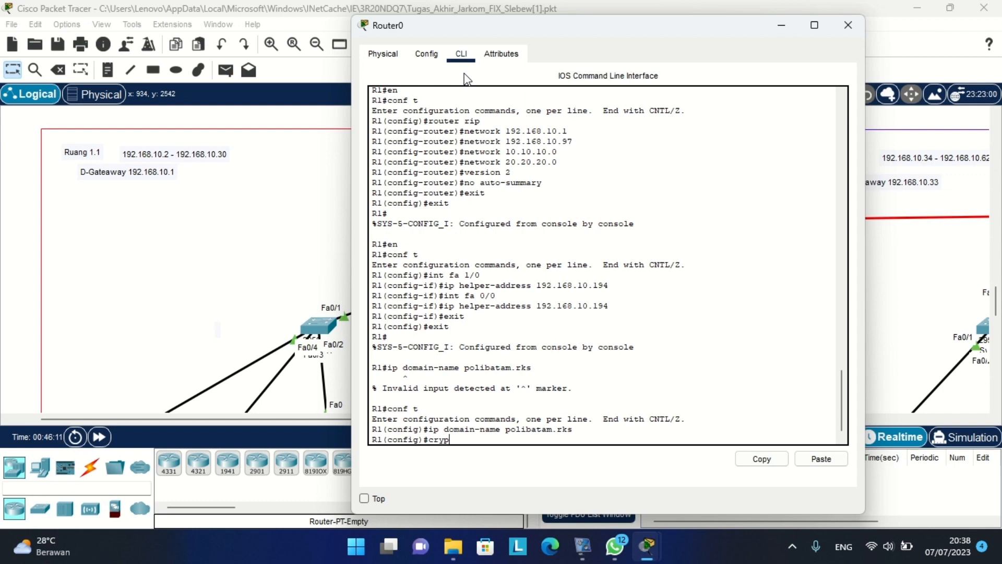
type("to")
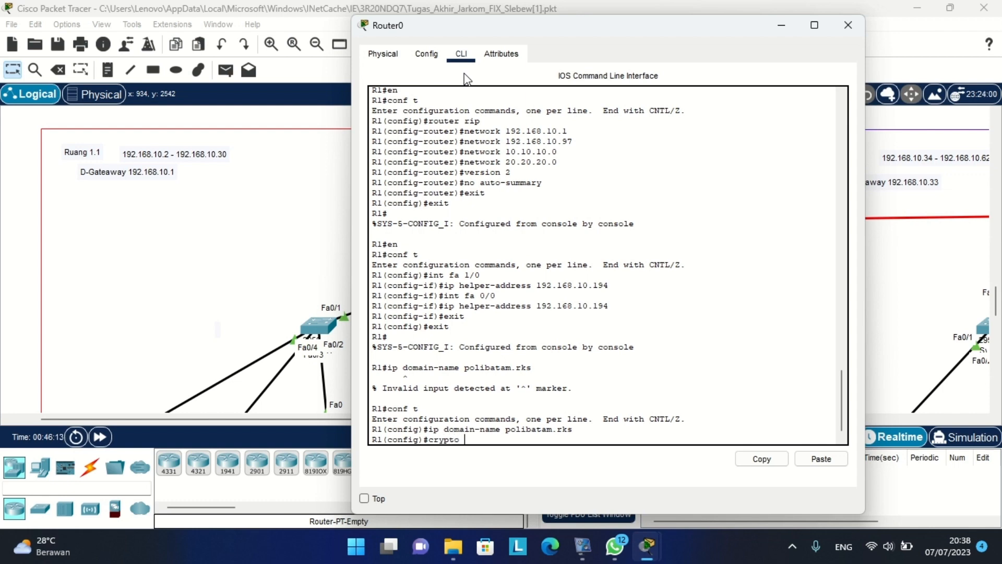
type(" key generate rsa")
Replace R1's existing RSA keys with newly generated 1024-bit keys.
key("Return")
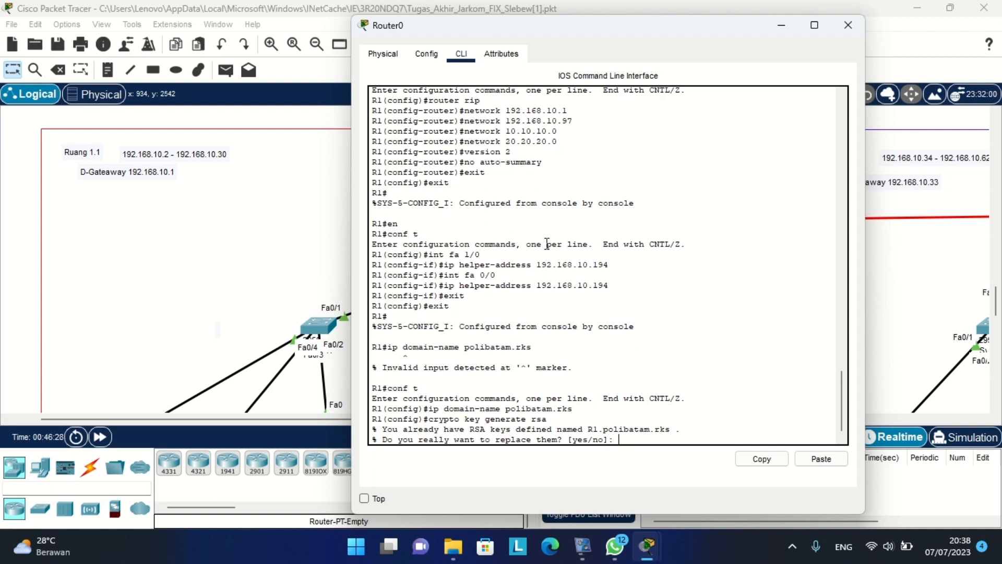
type("yes")
key("Return")
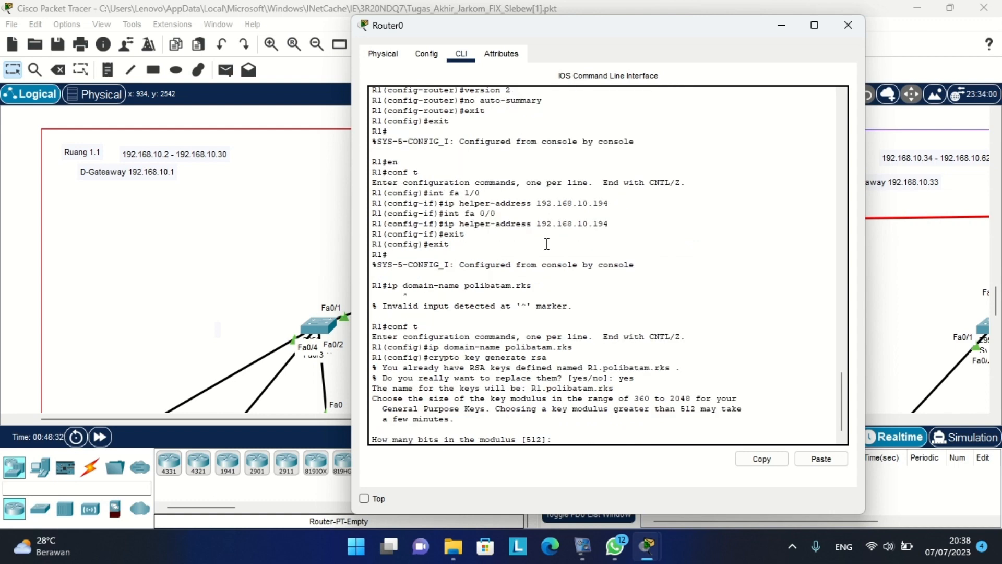
type("1024")
key("Return")
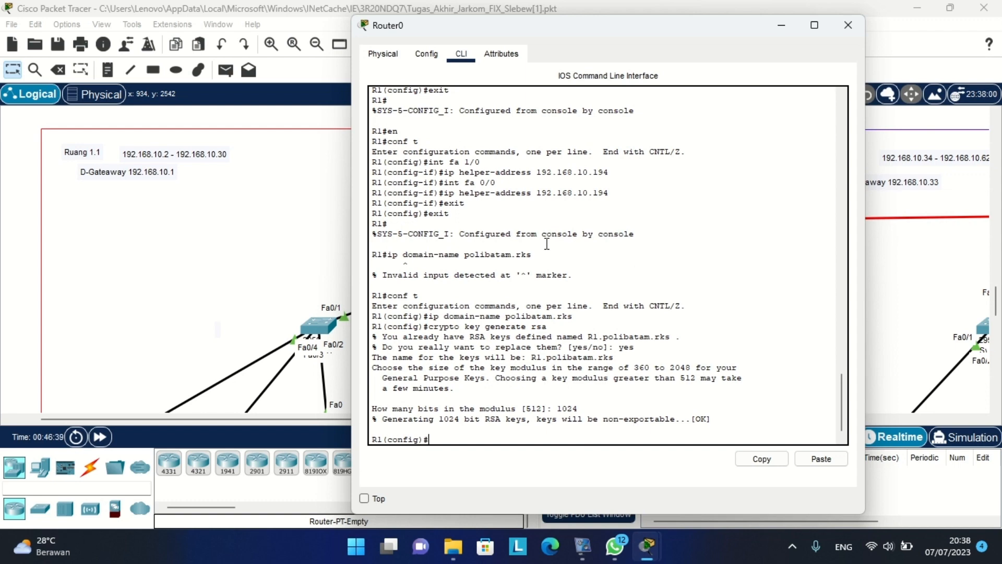
Enable SSH version 2 and limit SSH authentication retries to 3.
type("ip ssh version 2")
key("Return")
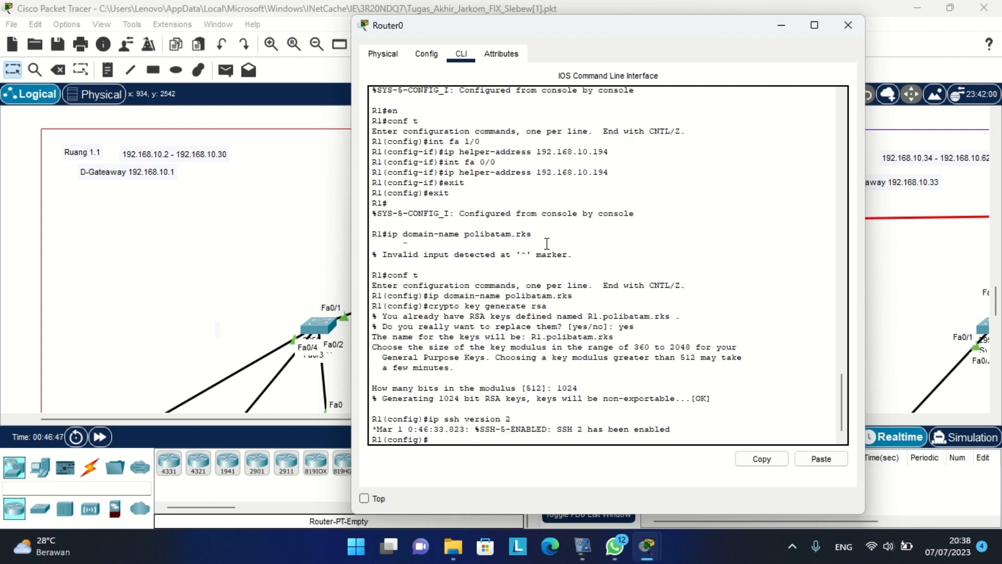
type("ip ssh authentication")
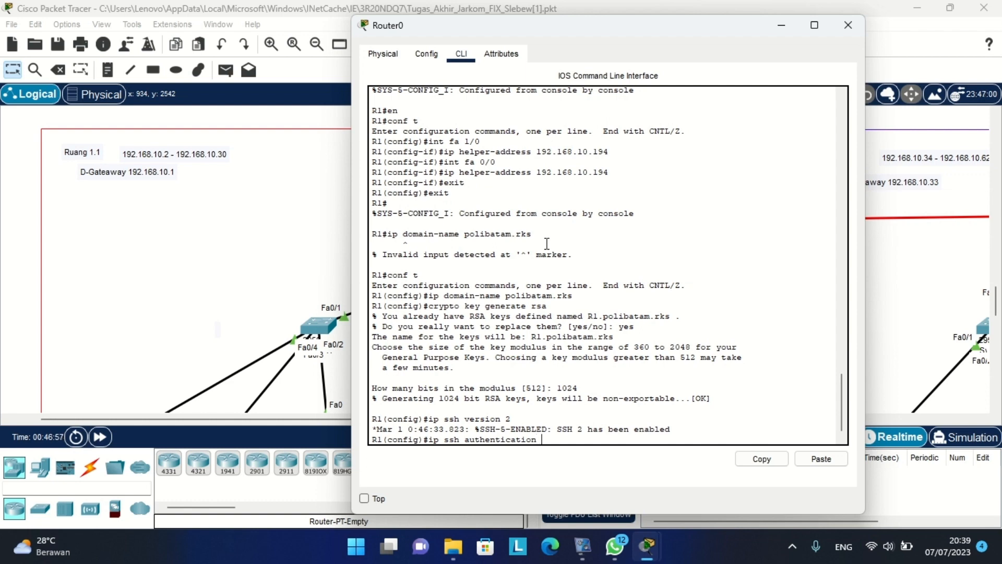
type("-retries 3")
key("Return")
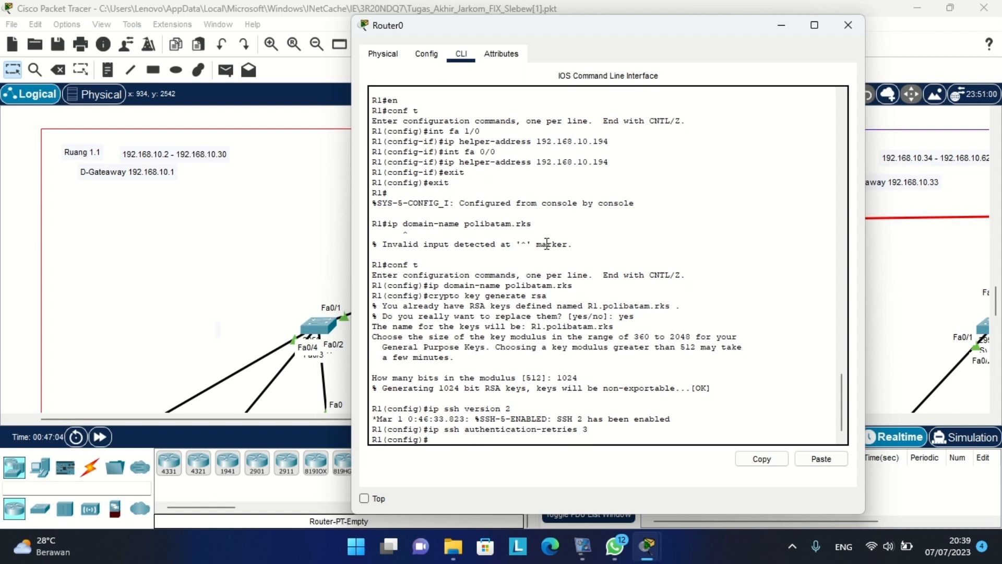
Restrict vty lines 0–15 to SSH-only transport with local login.
type("line vty 0 15")
key("Return")
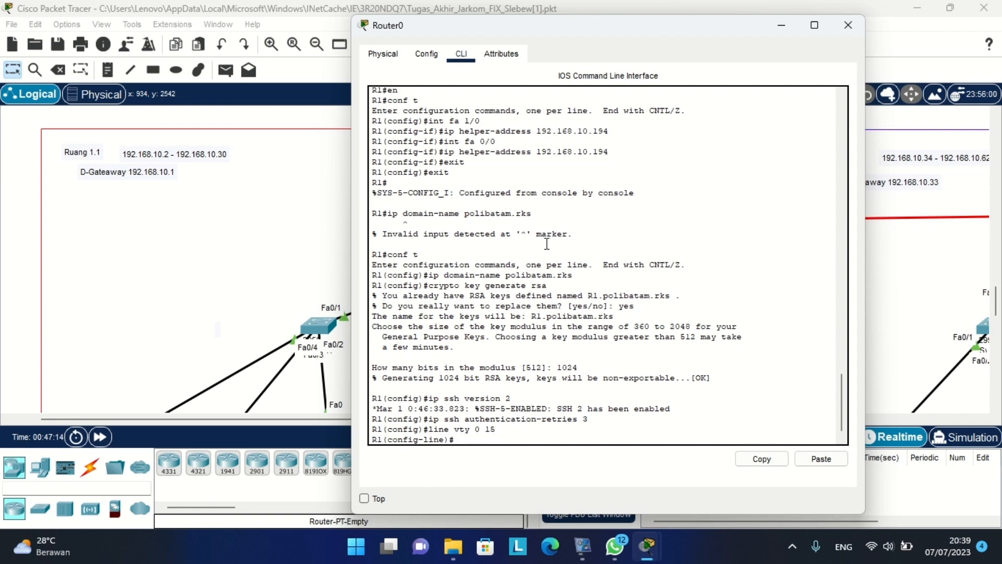
type("transport input ssh")
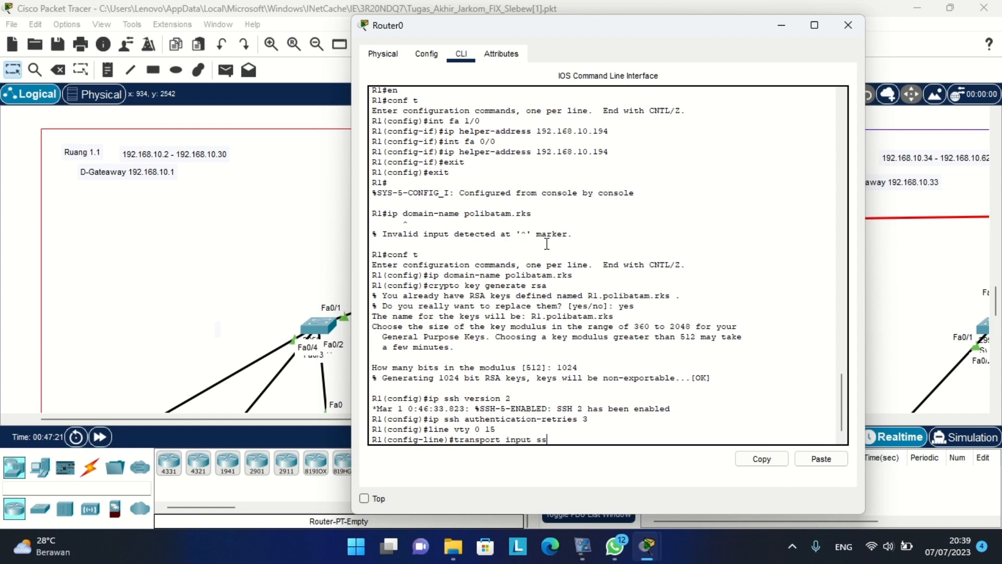
key("Return")
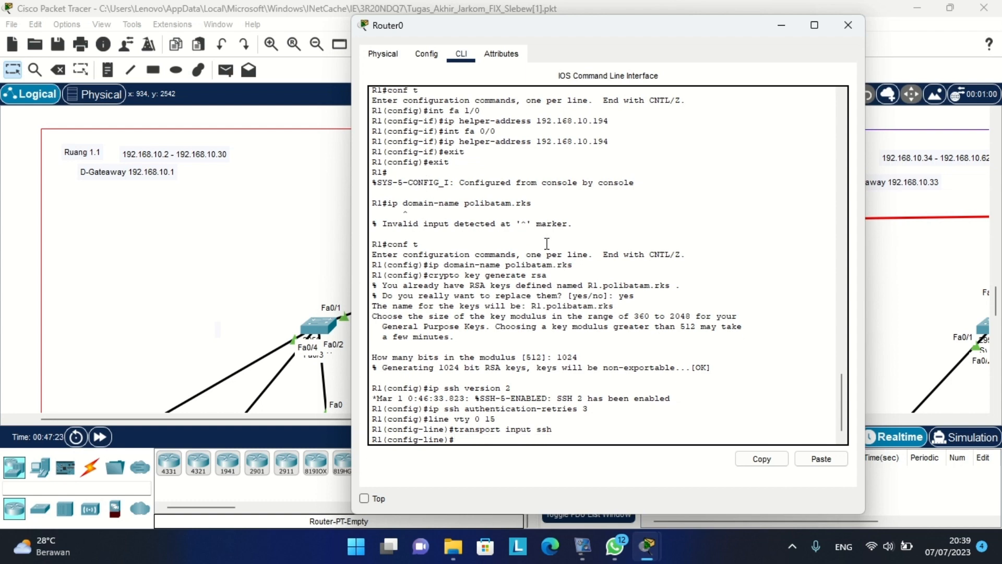
type("login local")
key("Return")
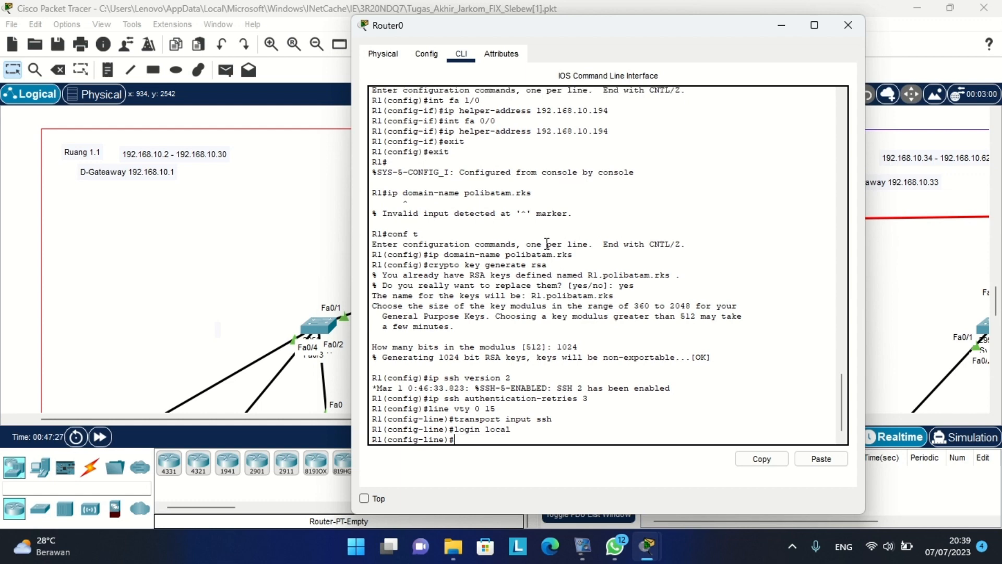
Set an enable secret, create local user admin with a secret password, then exit configuration mode.
type("enable secret admin123")
key("Return")
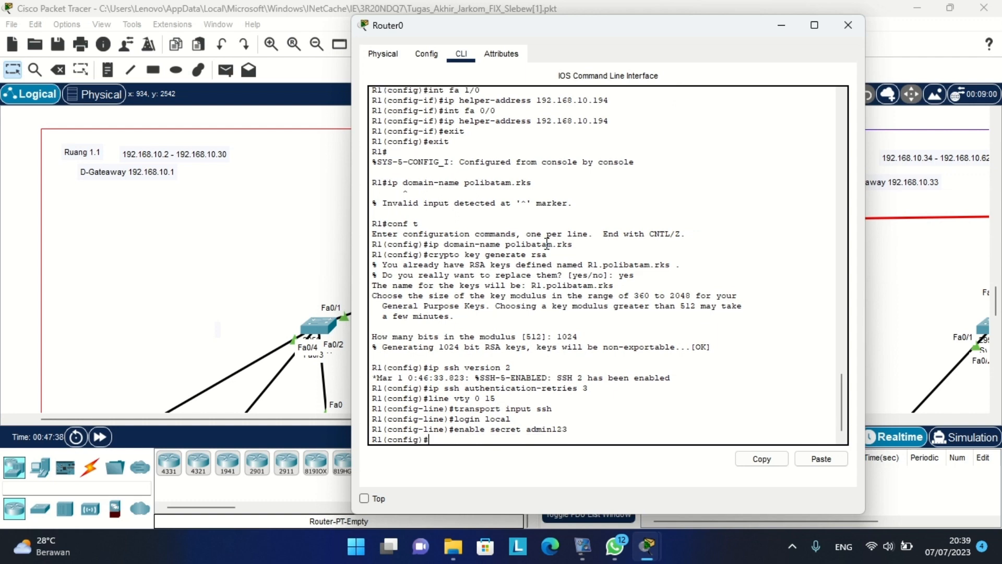
type("username admin secret")
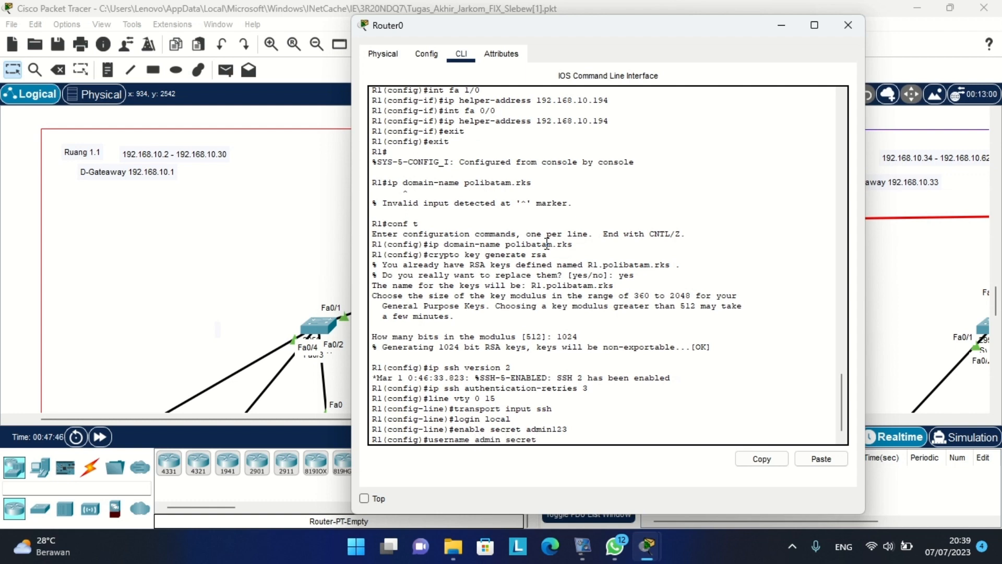
type(" admin123")
key("Return")
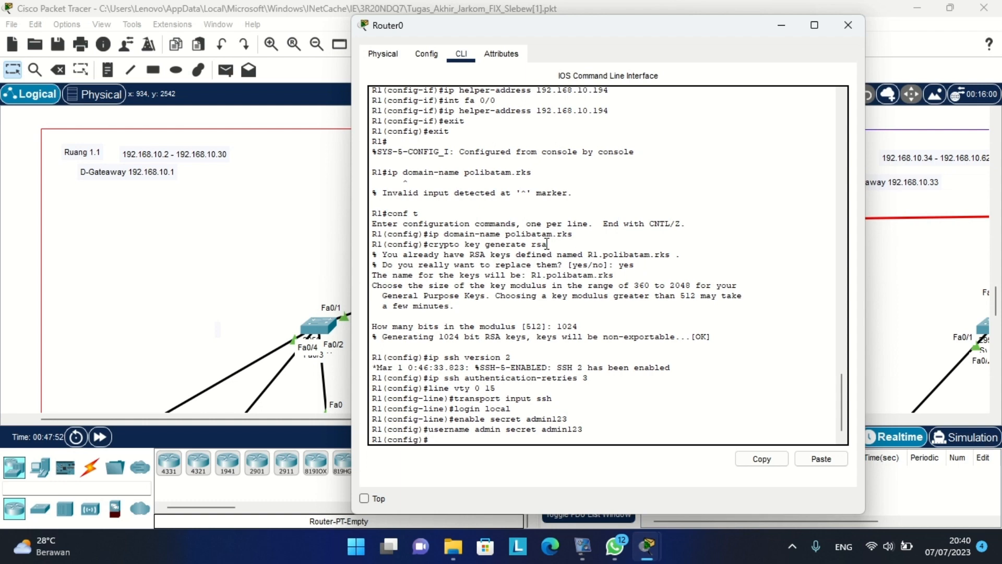
type("exit")
key("Return")
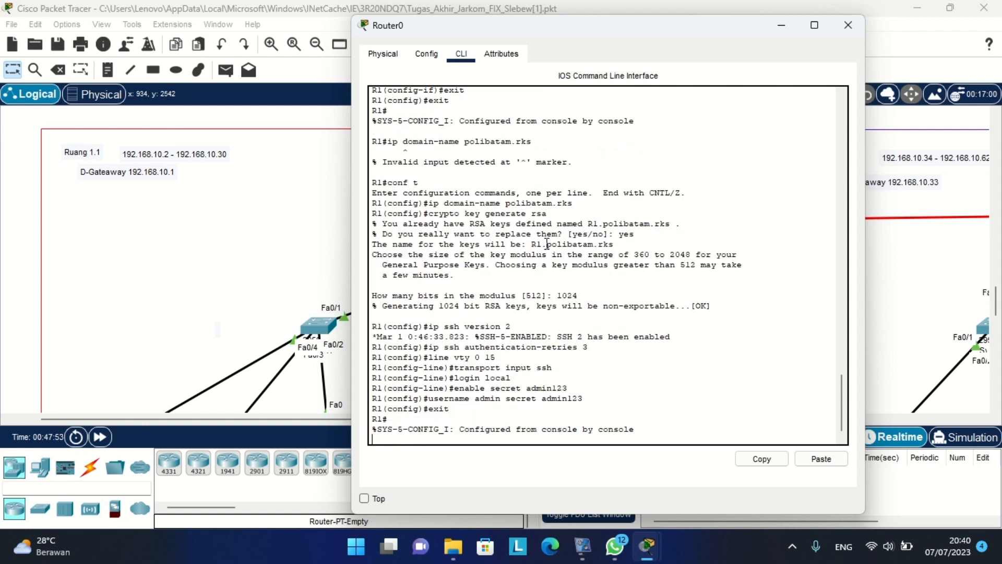
key("Return")
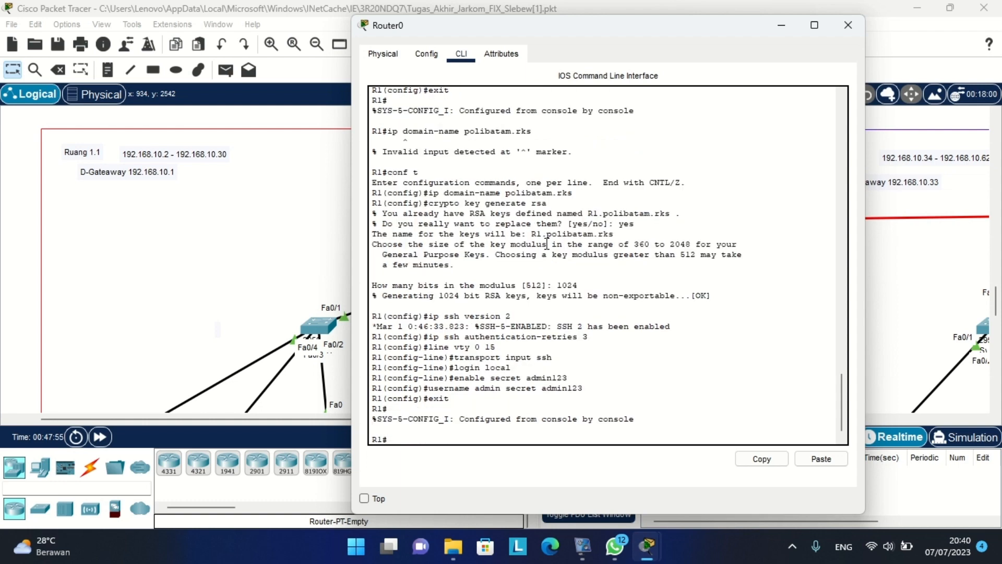
Save the running-config to startup-config and close the Router0 window.
type("copy running-config")
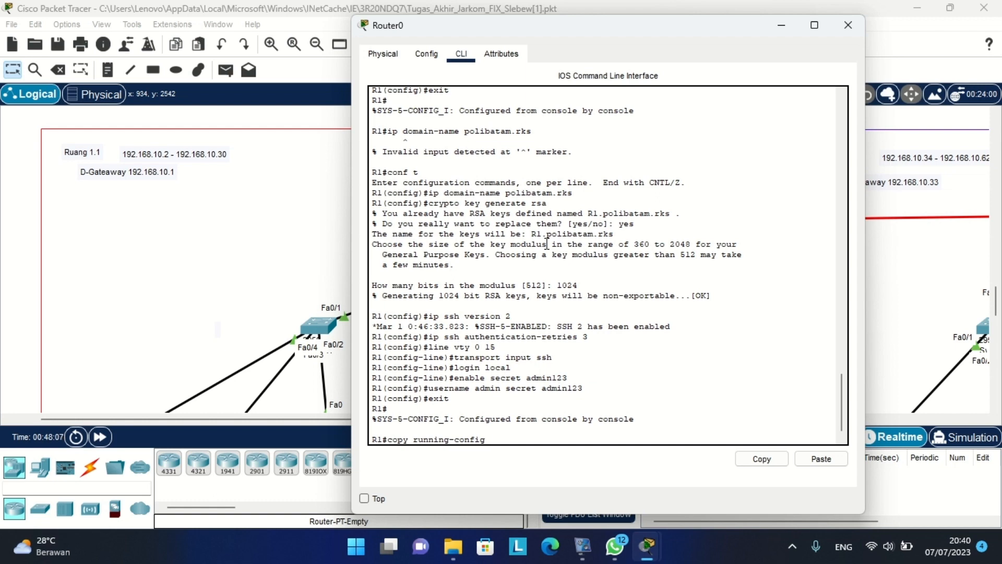
type(" startup-config")
key("Return")
key("Return")
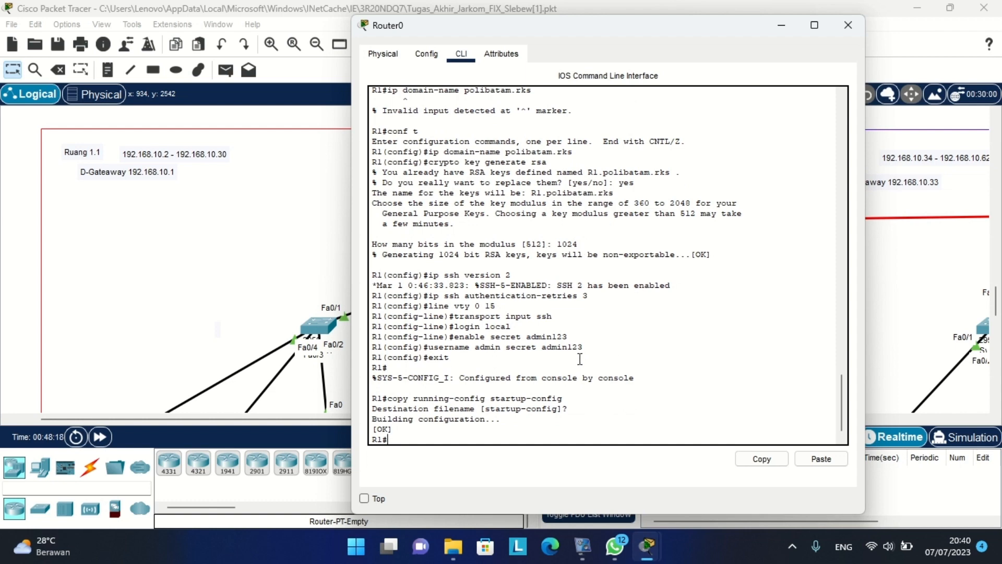
left_click(846, 27)
Open PC0's device window from the topology.
scroll(612, 179, "down", 3)
scroll(613, 180, "left", 3)
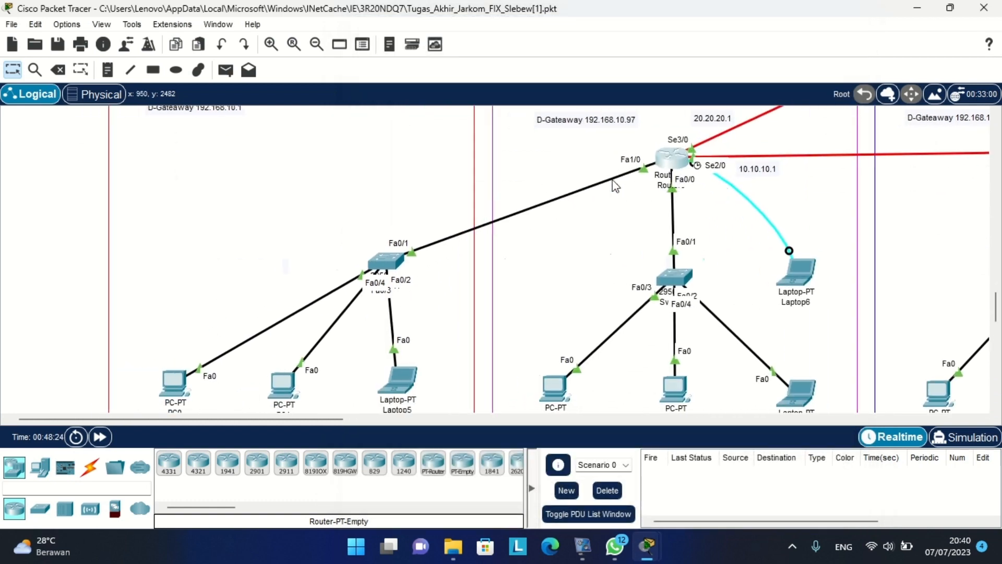
scroll(613, 180, "up", 4)
scroll(612, 180, "down", 5)
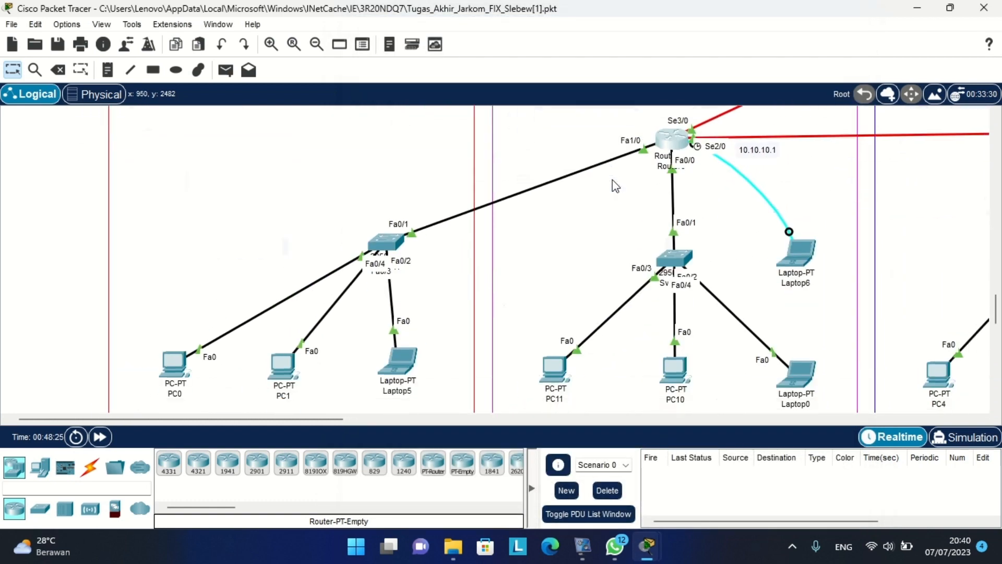
left_click(169, 375)
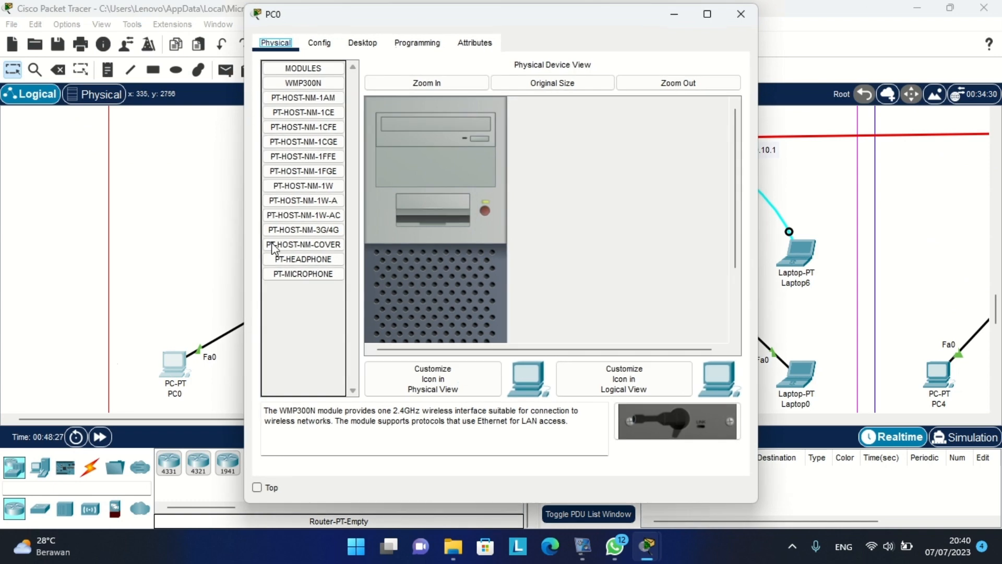
From PC0's command prompt, SSH into R1 at 192.168.10.1 as admin and log in.
left_click(399, 44)
left_click(361, 42)
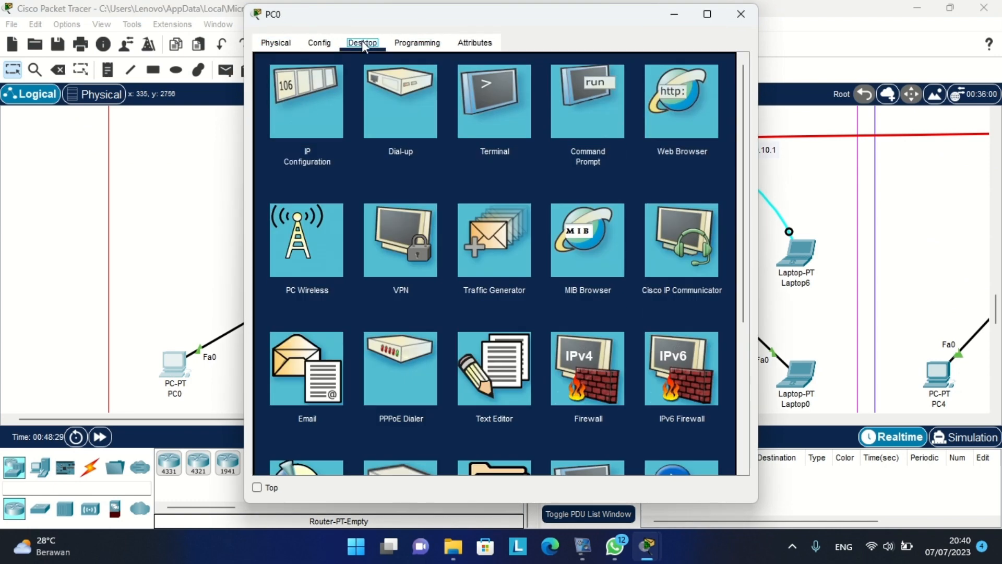
left_click(598, 99)
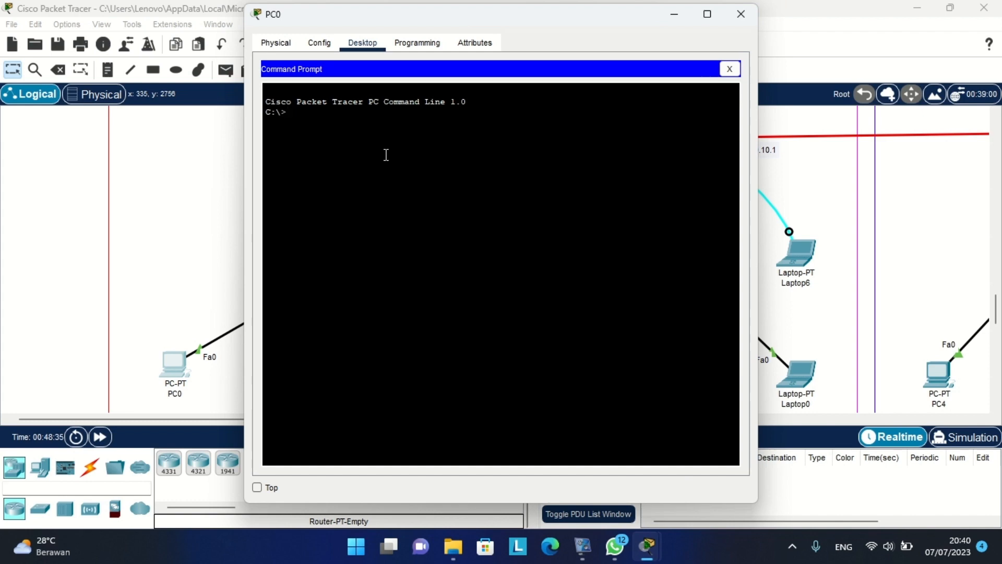
type("ssh -l admin 192")
scroll(168, 184, "up", 5)
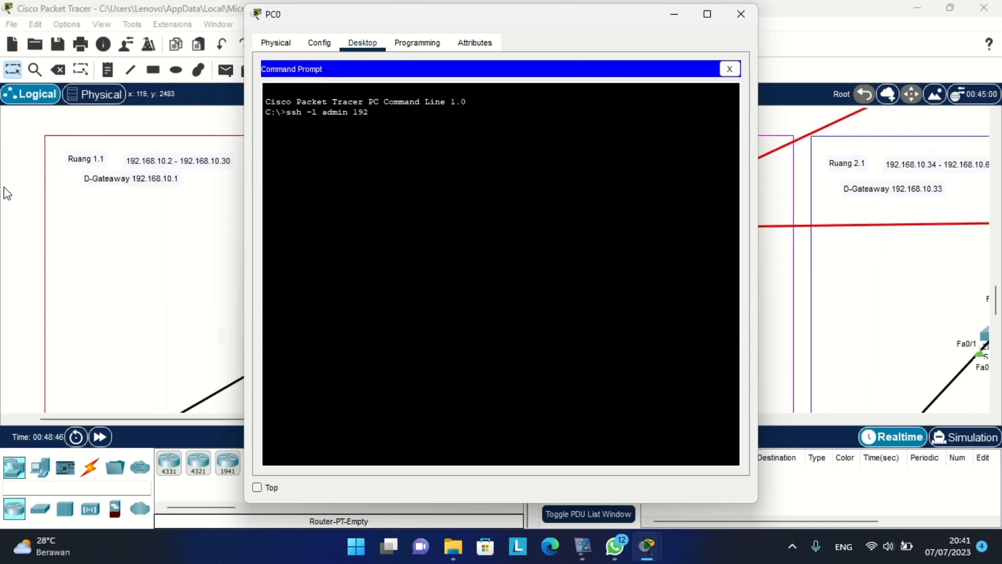
type(".168.10.1")
key("Return")
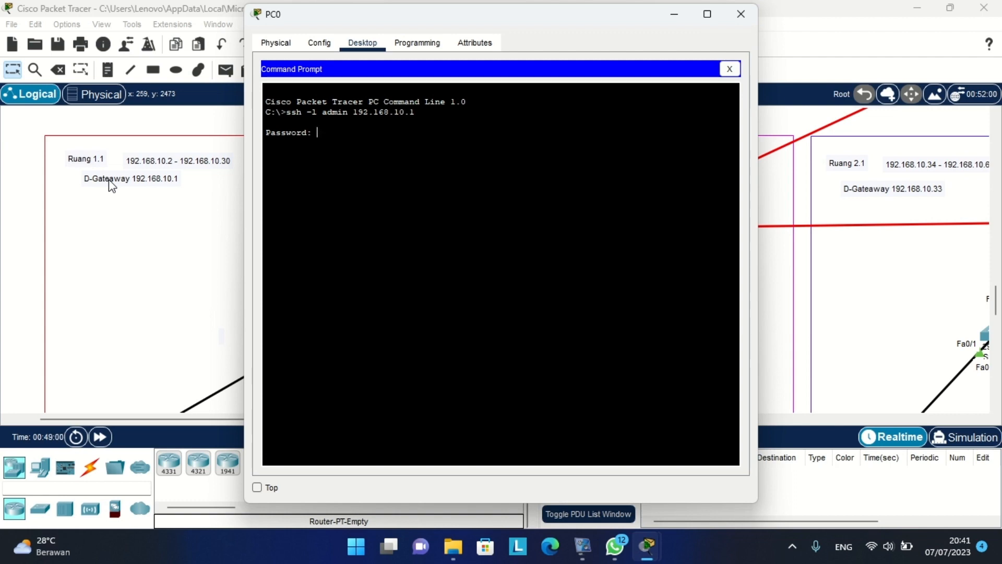
key("Return")
Enter privileged mode on R1, then global configuration mode with conf t.
type("en")
key("Return")
key("Return")
type("confv")
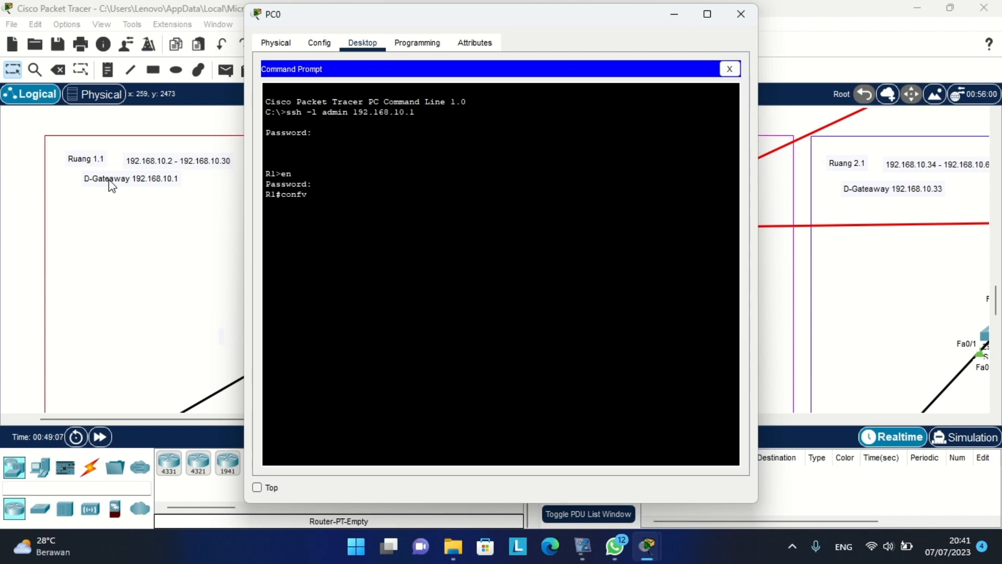
key("BackSpace")
type("t")
key("Return")
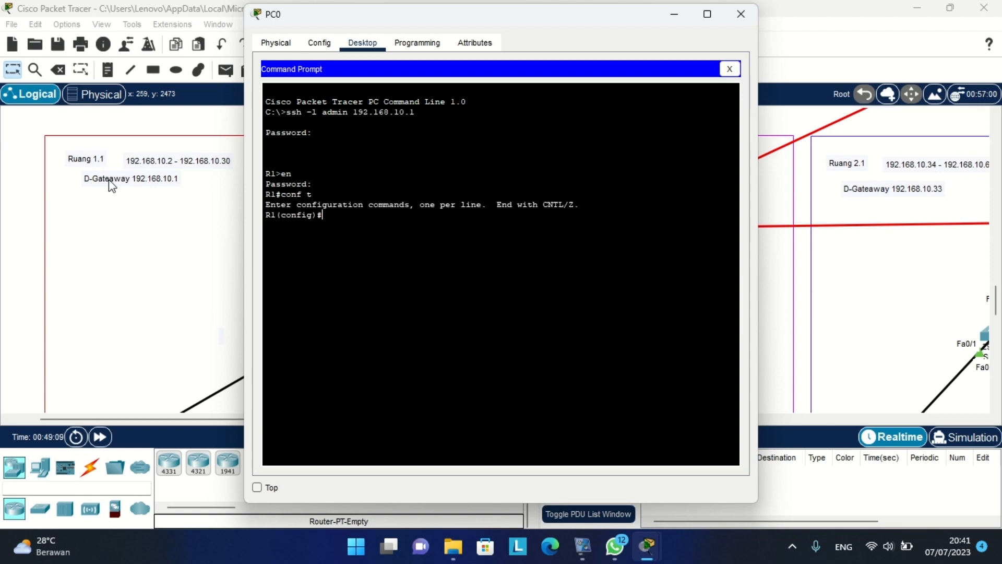
Zoom out and pan the topology, then zoom in around the Ruang 3.1 router and Laptop9.
left_click(35, 114)
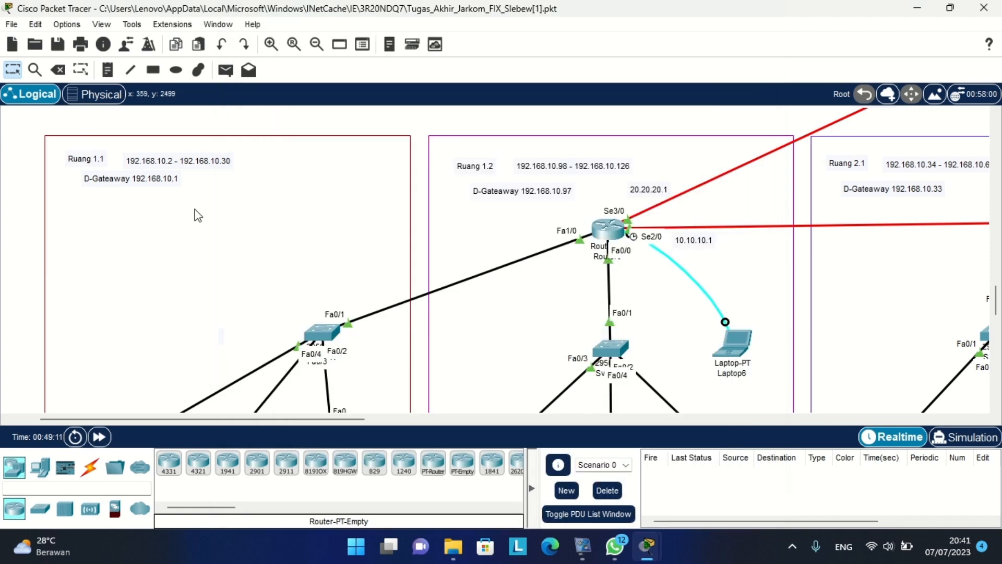
scroll(198, 219, "right", 3)
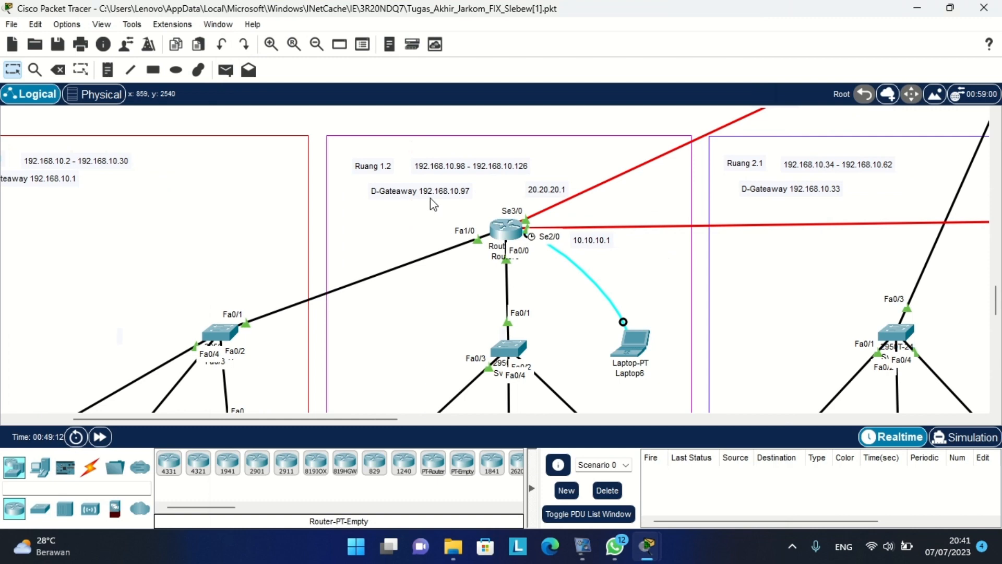
left_click(316, 44)
scroll(448, 173, "left", 3)
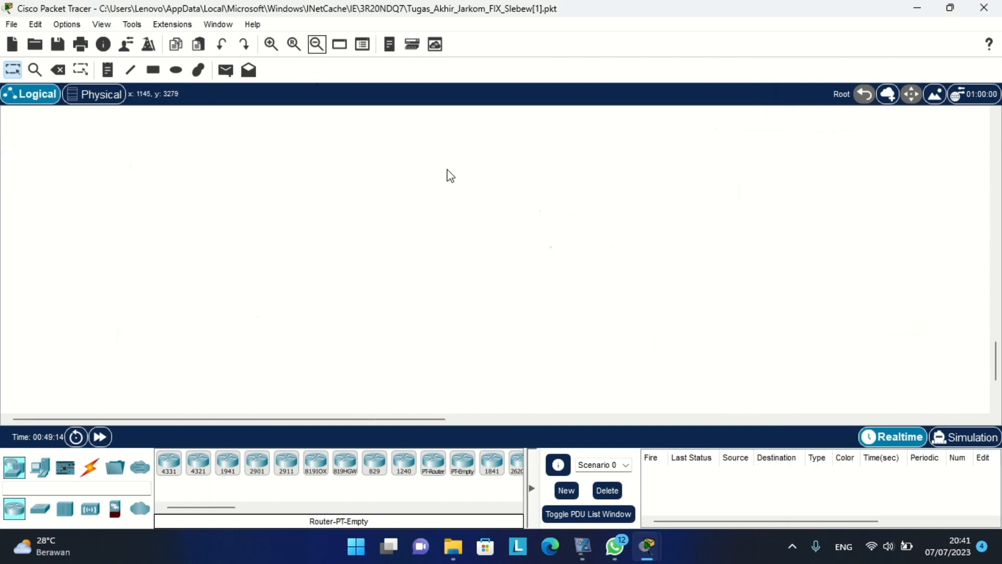
scroll(448, 172, "up", 10)
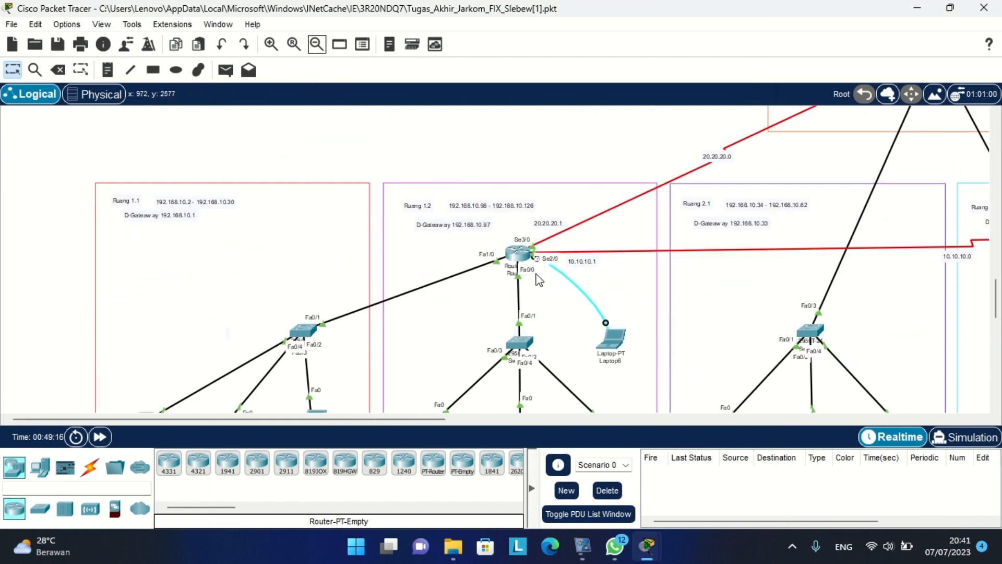
scroll(522, 250, "right", 10)
scroll(719, 267, "up", 3)
scroll(633, 261, "up", 5)
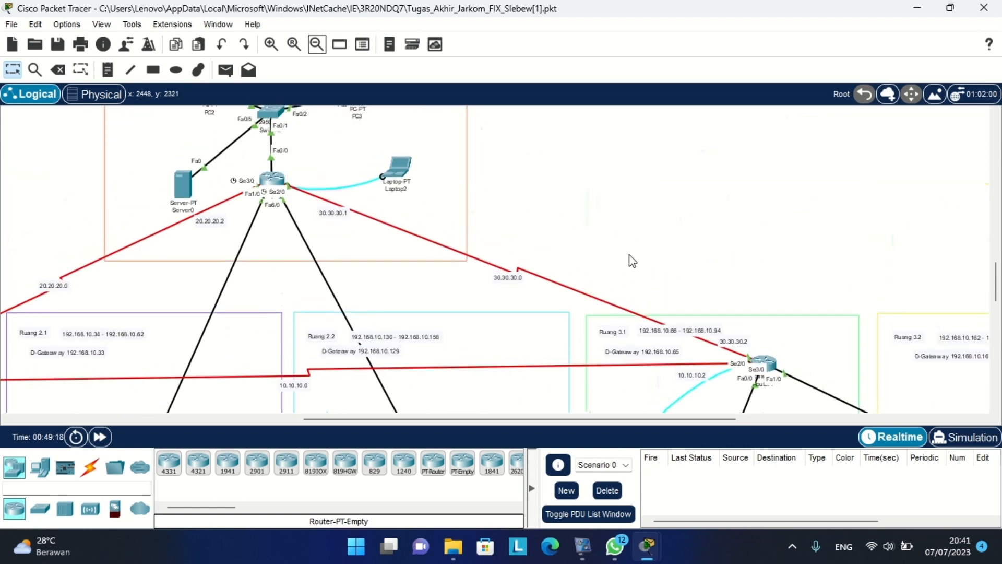
scroll(506, 227, "down", 7)
scroll(506, 227, "down", 1)
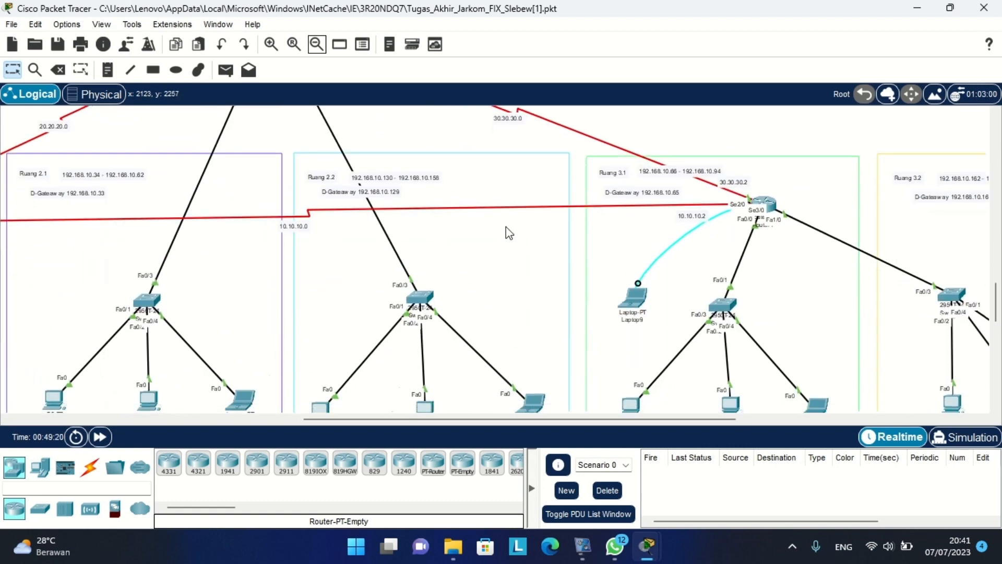
left_click(271, 43)
scroll(450, 214, "down", 3)
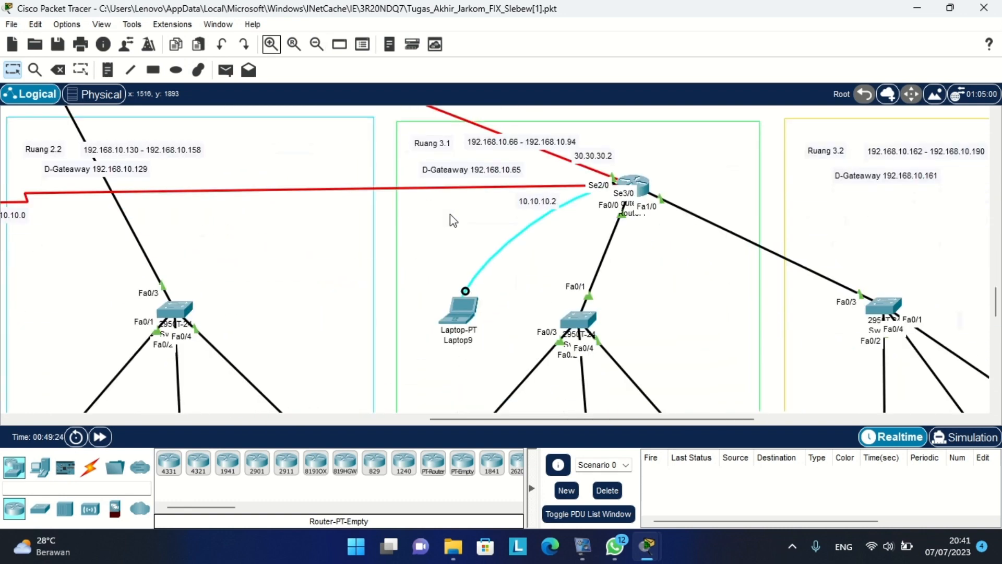
scroll(576, 256, "down", 2)
scroll(576, 255, "up", 1)
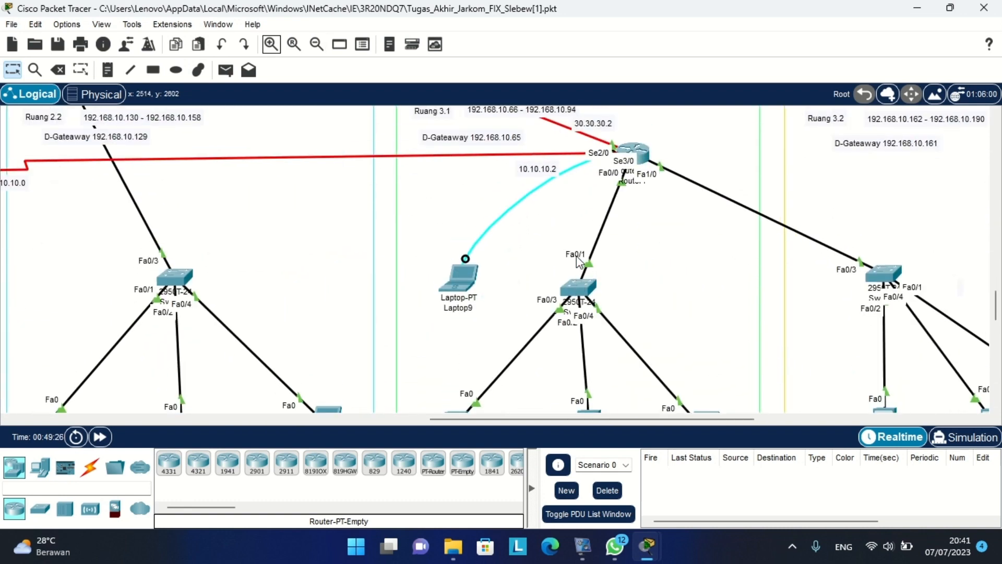
scroll(576, 255, "down", 3)
From PC13's command prompt, SSH into R2 at 192.168.10.65 as admin.
left_click(450, 307)
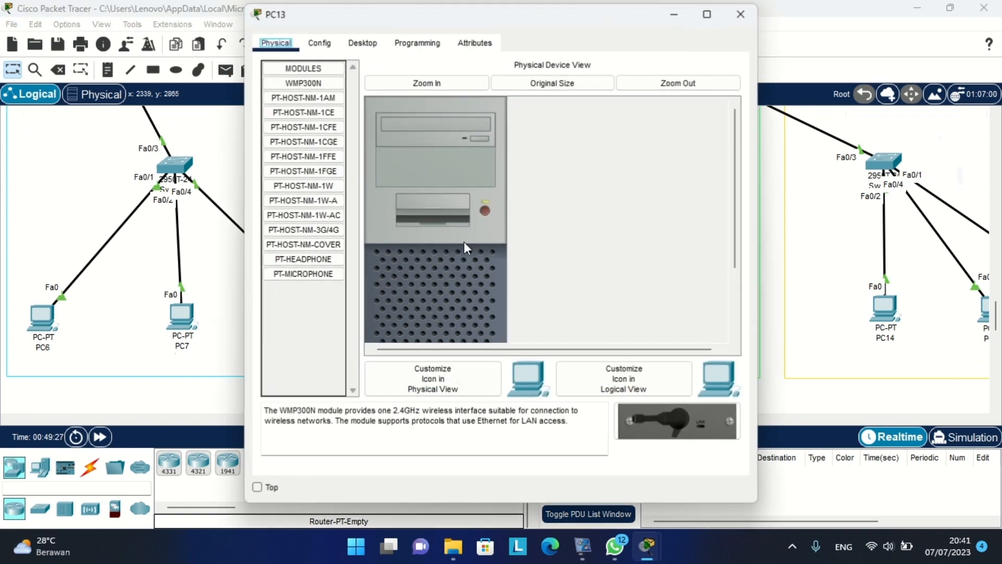
left_click(379, 44)
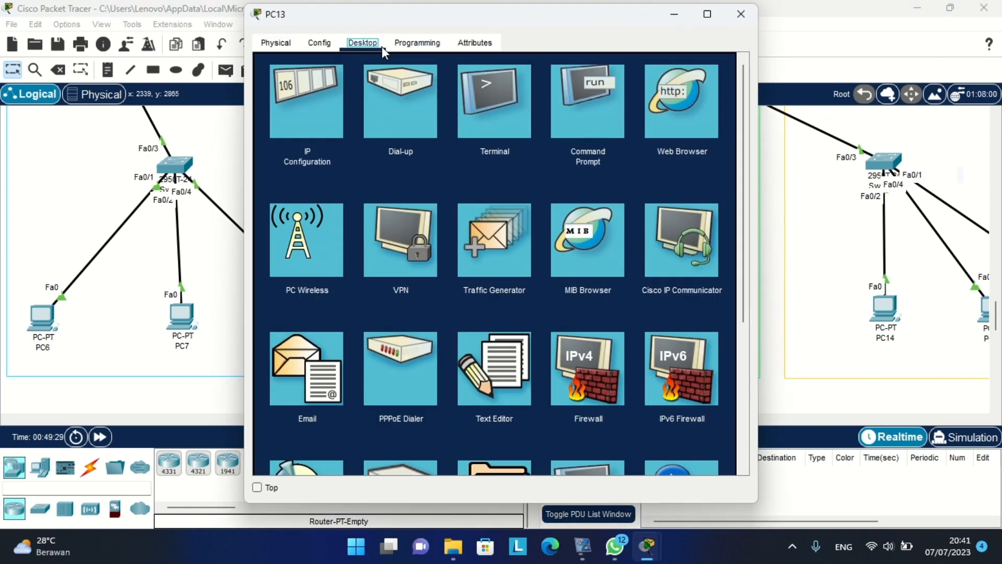
left_click(564, 106)
type("s")
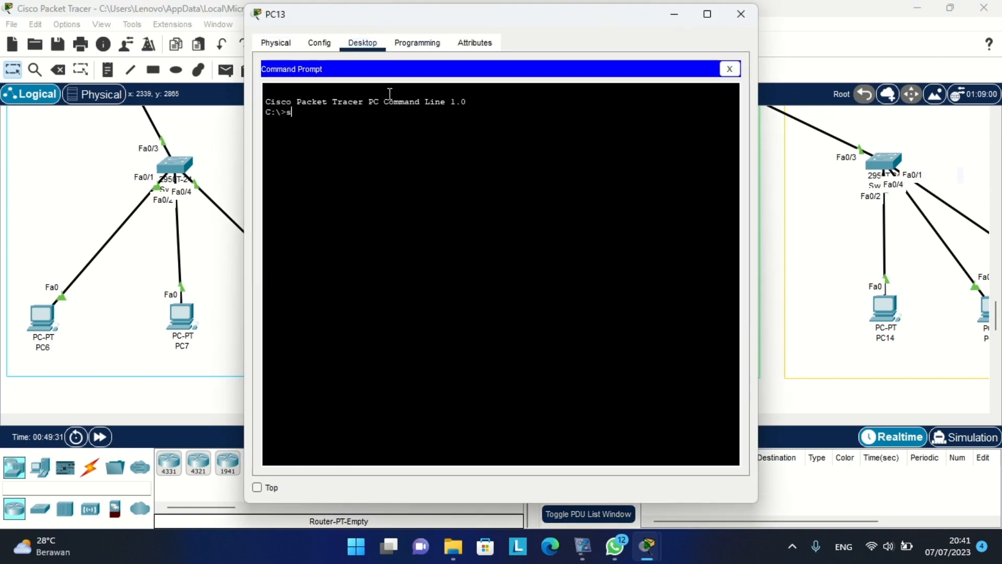
type("sh i-l")
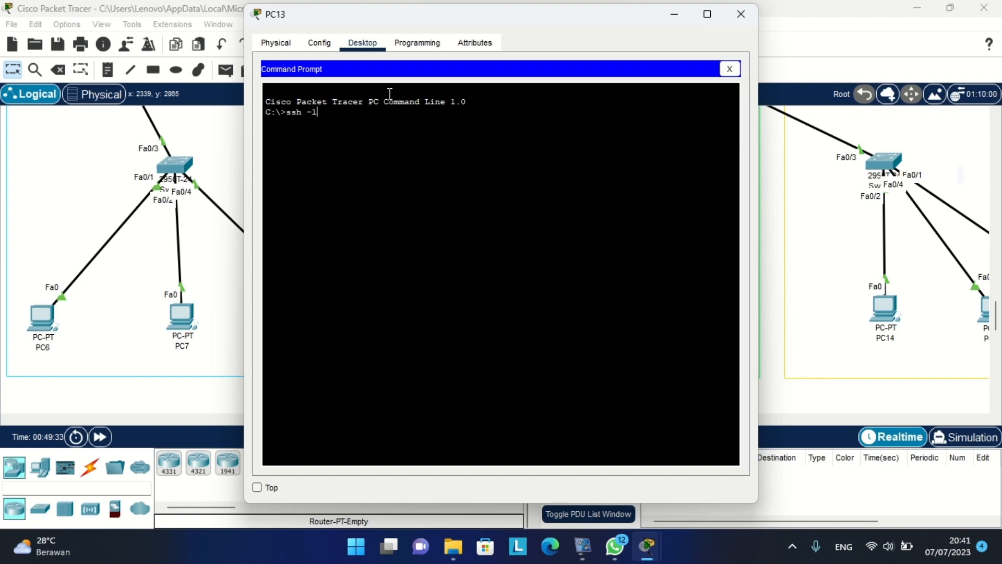
type(" admin")
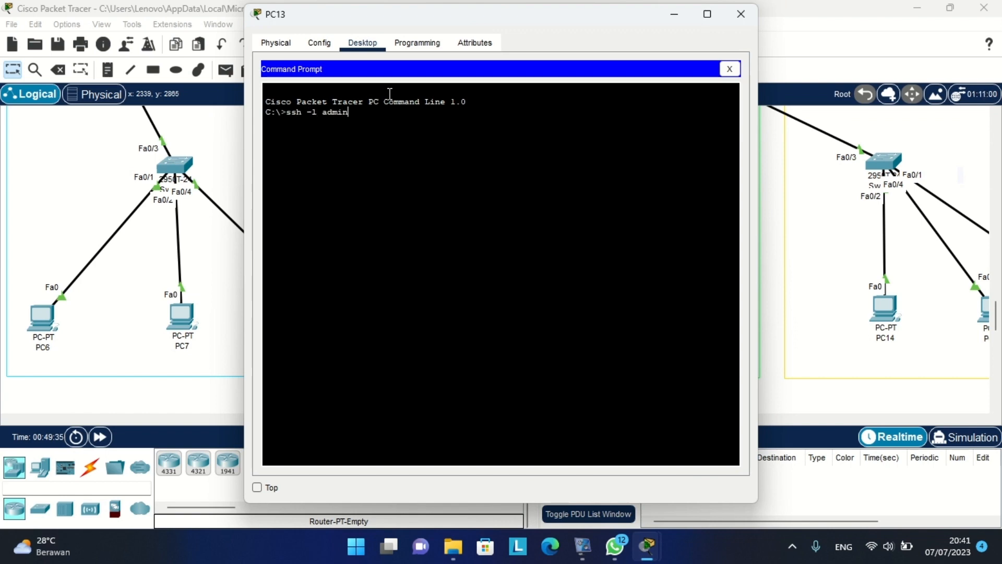
left_click(130, 139)
scroll(487, 186, "up", 3)
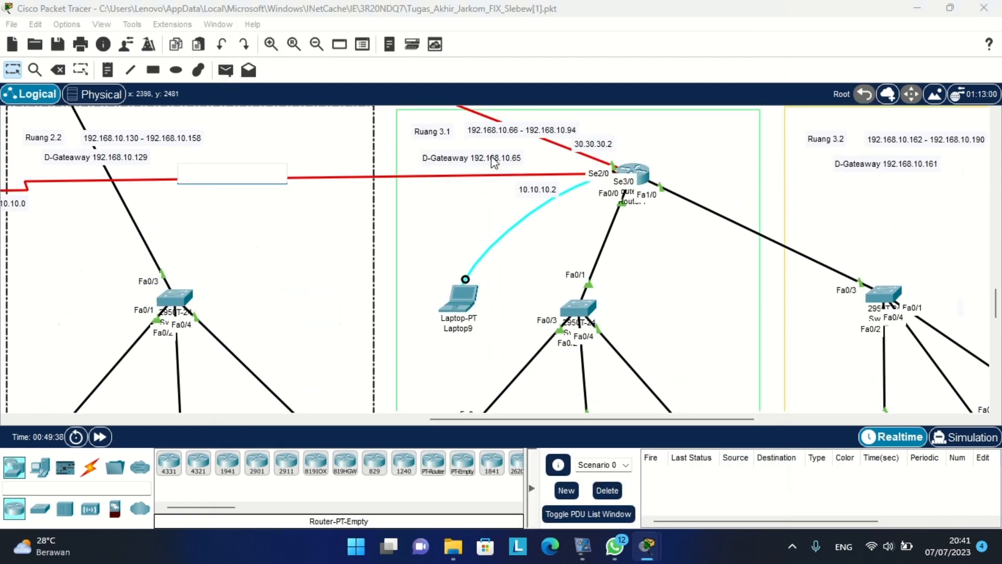
key("alt+Tab")
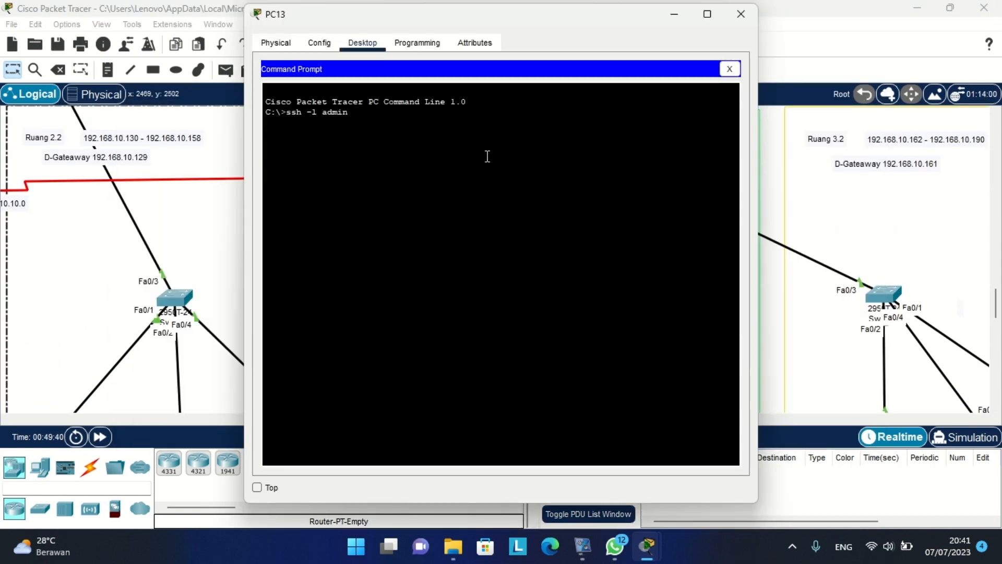
type("192.168.10")
left_click_drag(447, 26, 747, 41)
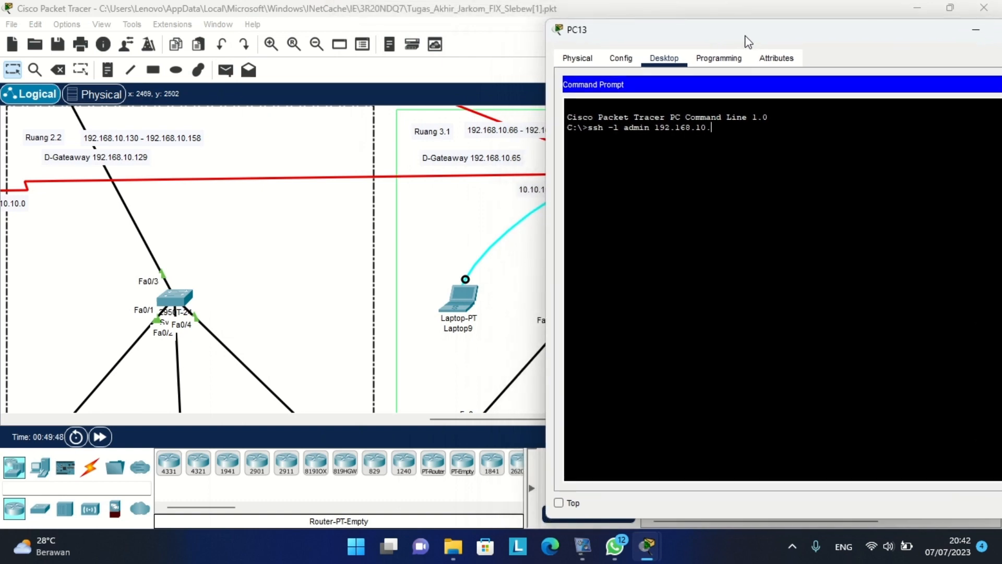
type(".65")
key("Return")
Log in to R2 and enter privileged then global configuration mode.
key("Return")
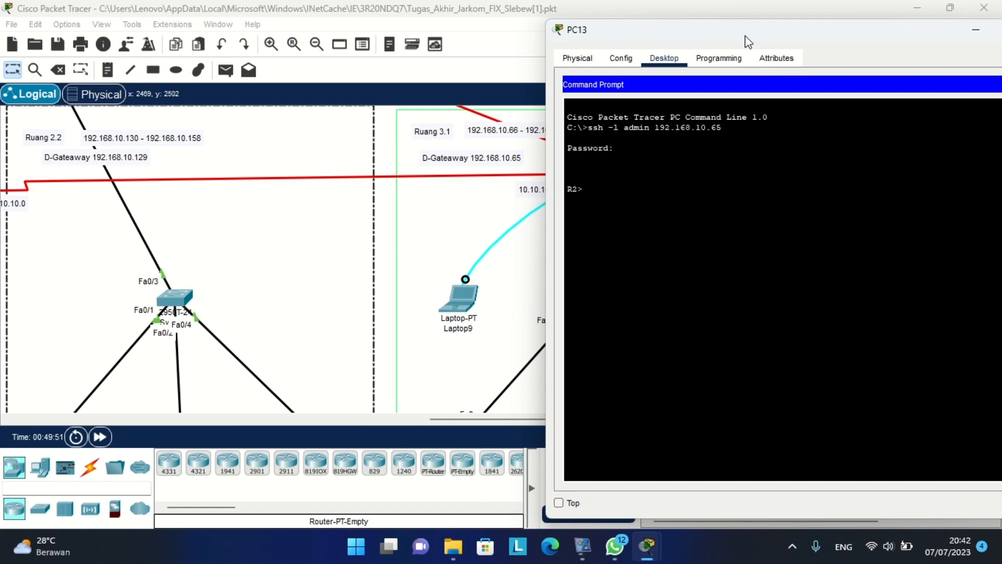
type("en")
key("Return")
key("Return")
type("conf t")
key("Return")
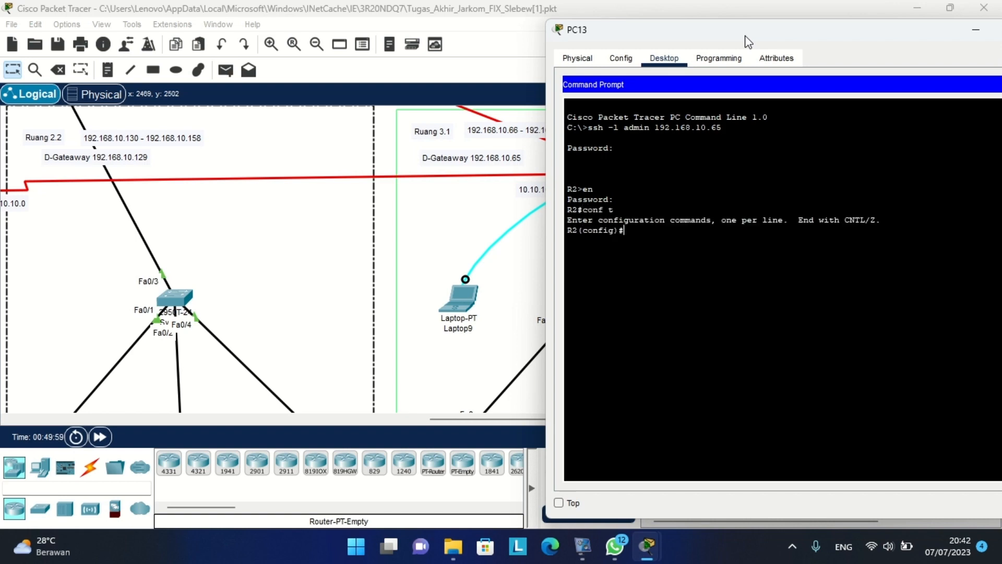
Navigate the topology to the Ruang Server room and open Laptop4's device window.
scroll(348, 201, "up", 5)
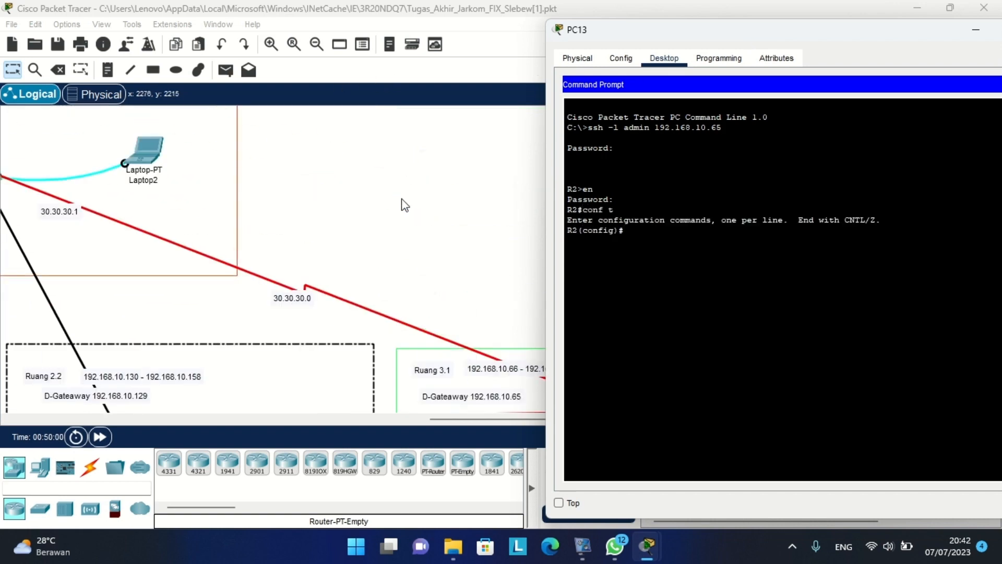
left_click(402, 199)
scroll(402, 199, "left", 10)
scroll(401, 200, "up", 3)
scroll(483, 258, "up", 2)
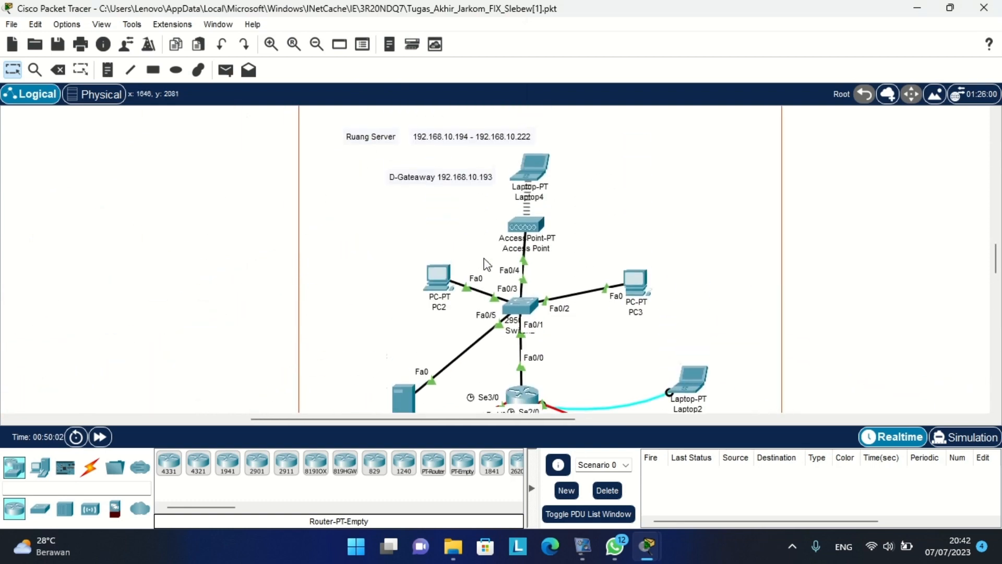
scroll(483, 259, "down", 3)
scroll(485, 260, "up", 4)
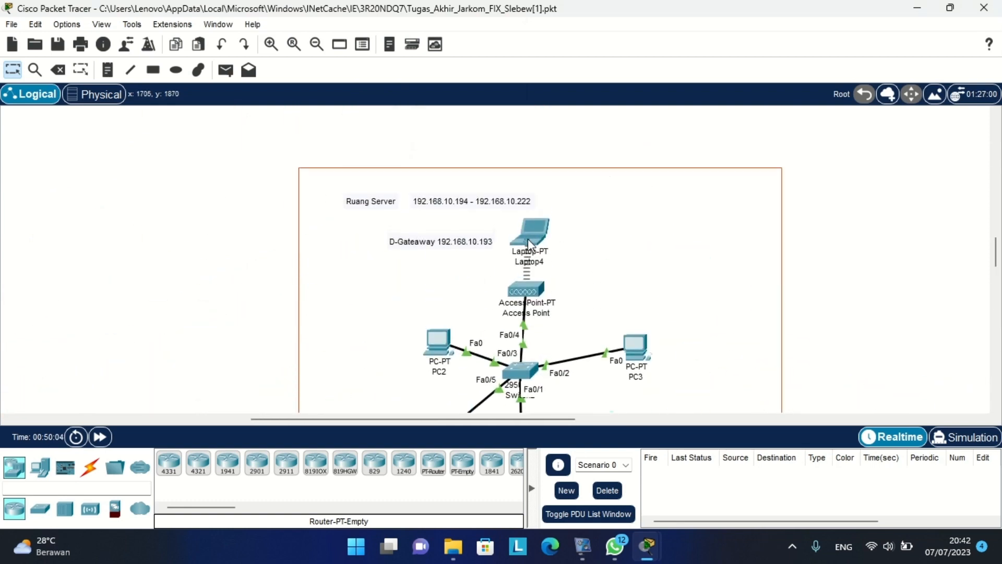
left_click(528, 239)
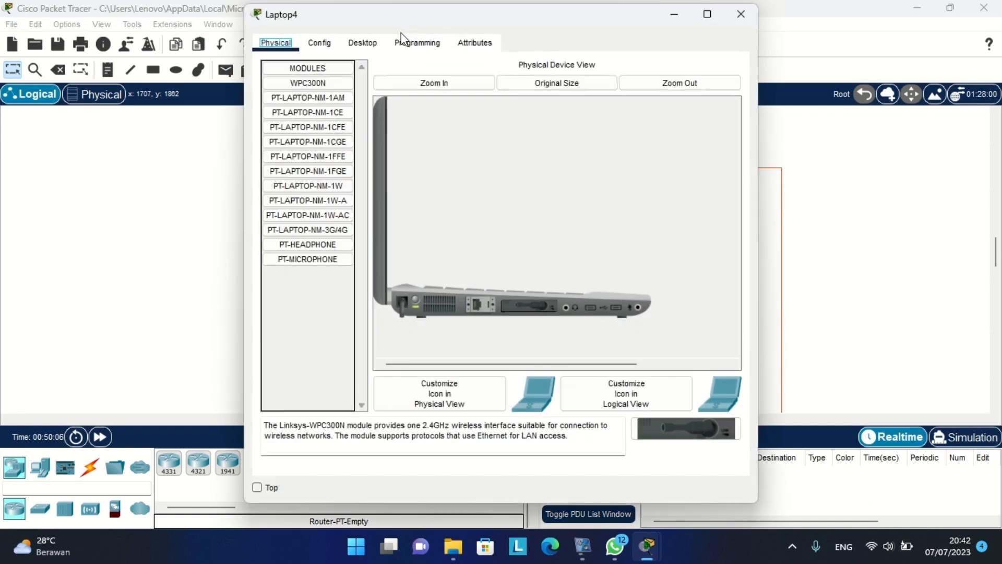
From Laptop4's command prompt, SSH into R3 at 192.168.10.193 as admin and log in.
left_click(362, 43)
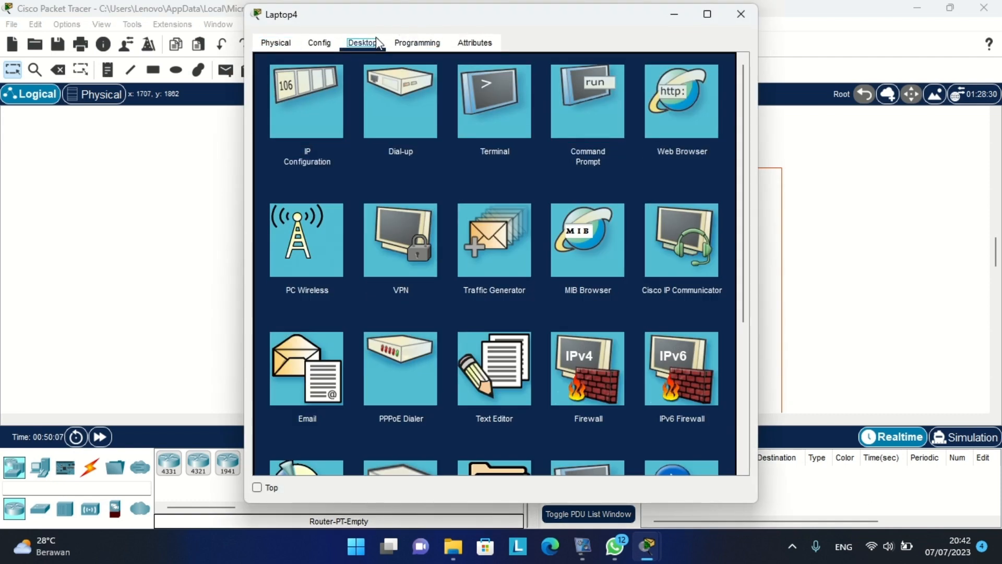
left_click(593, 89)
left_click_drag(466, 25, 704, 62)
type("ssh -l")
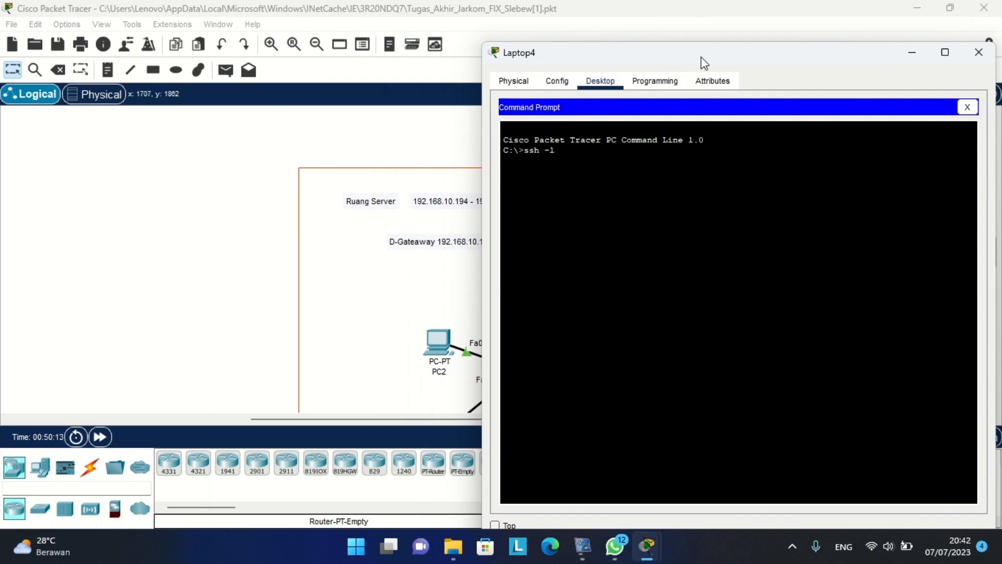
scroll(324, 206, "right", 3)
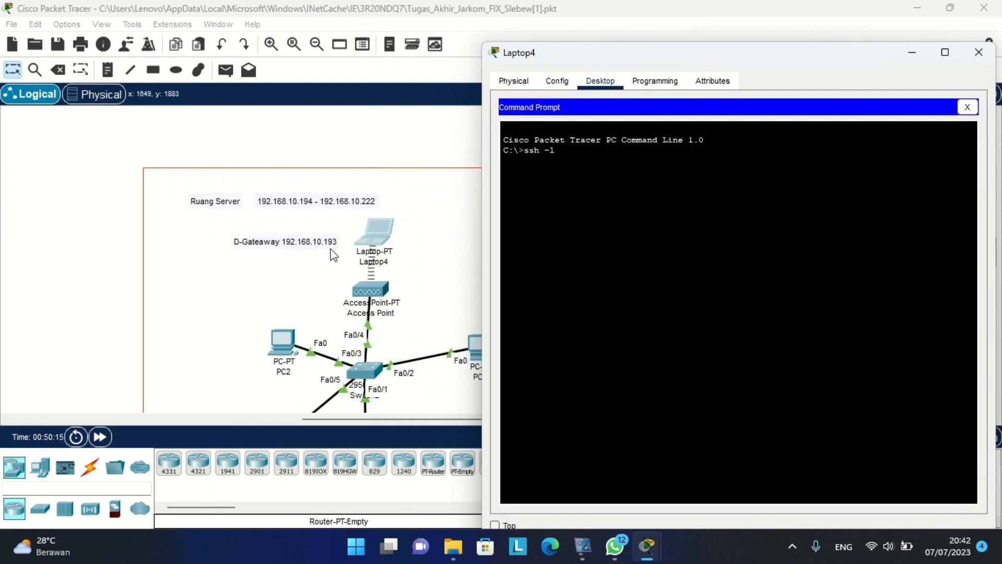
type("192")
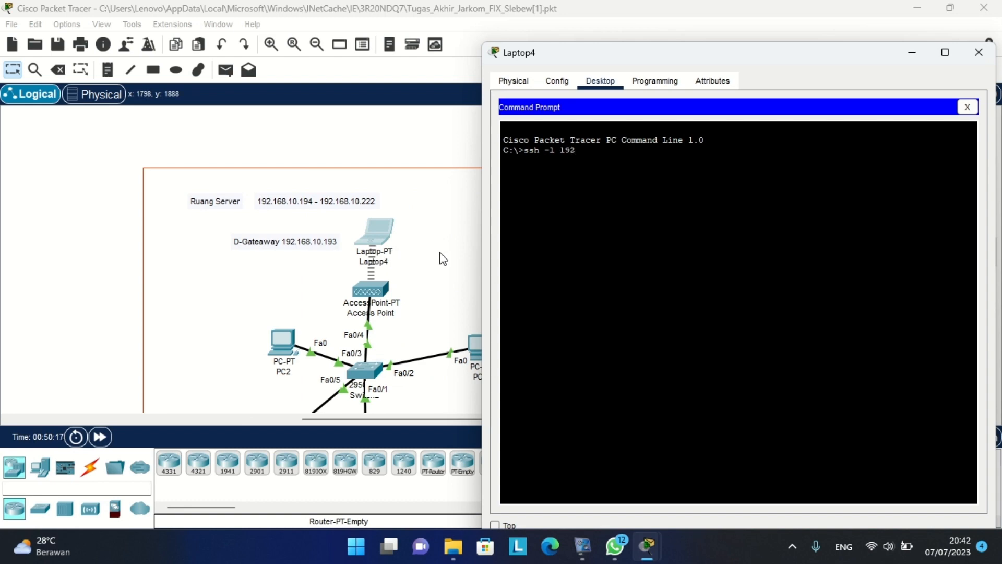
type(".168.10.1")
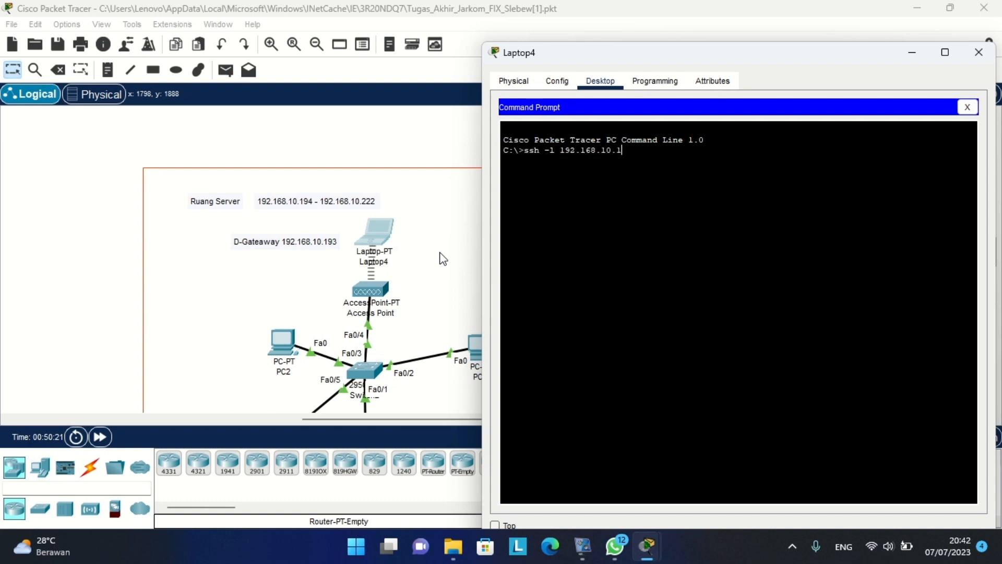
type("93")
key("Return")
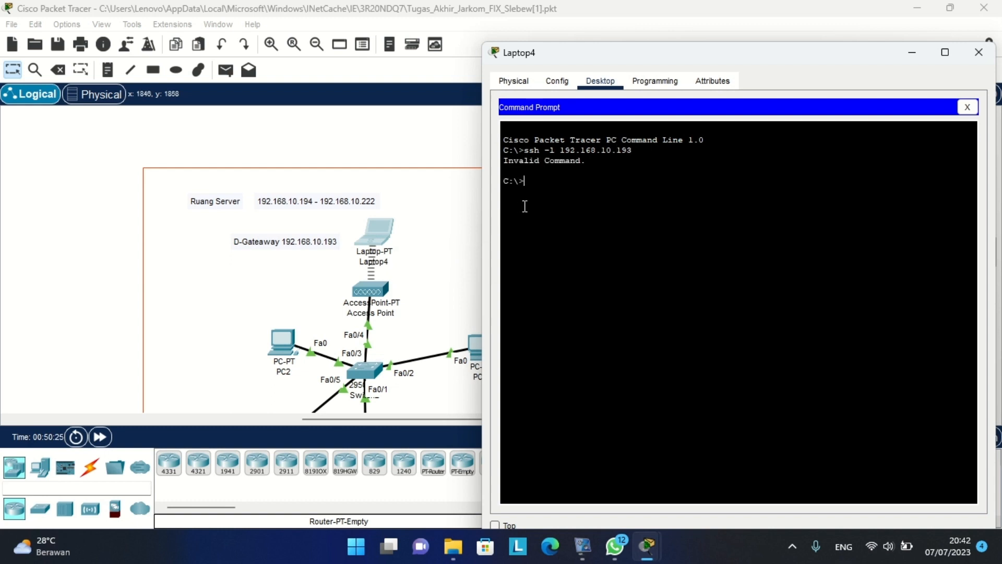
key("Up")
key("Left")
key("Left")
key("Left")
key("Left")
key("Left")
key("Left")
key("Left")
key("Left")
key("Left")
key("Left")
key("Left")
type("admin")
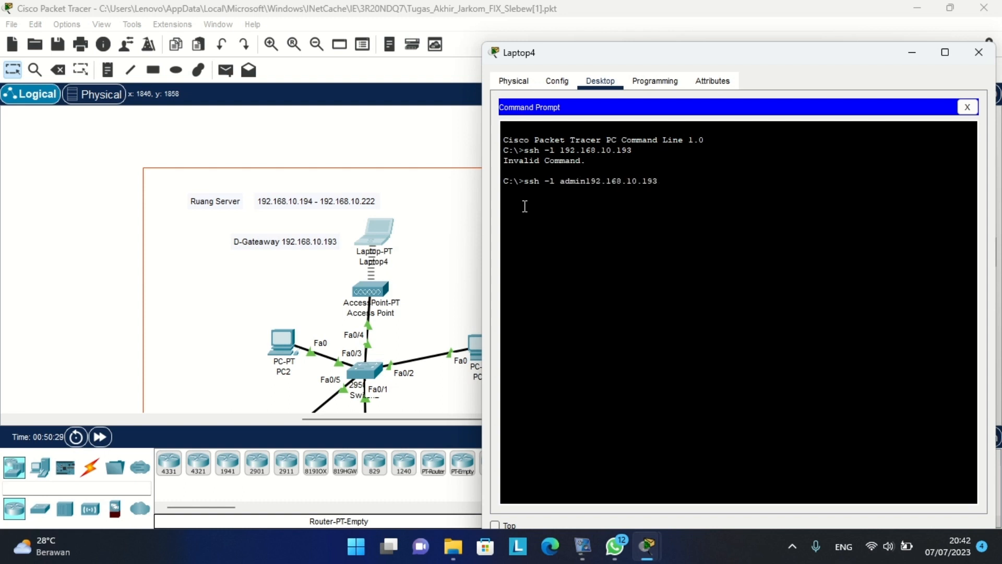
key("Return")
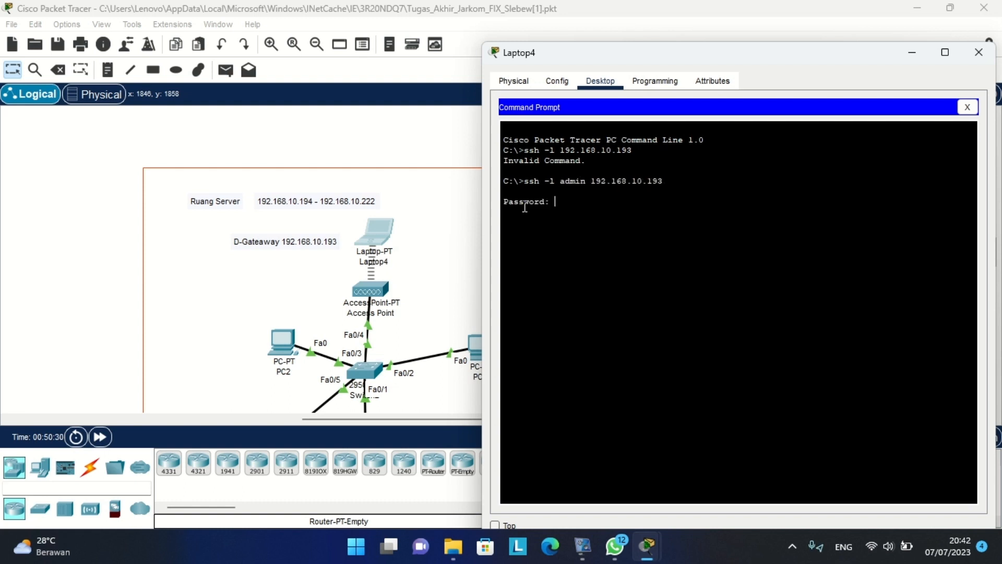
key("Return")
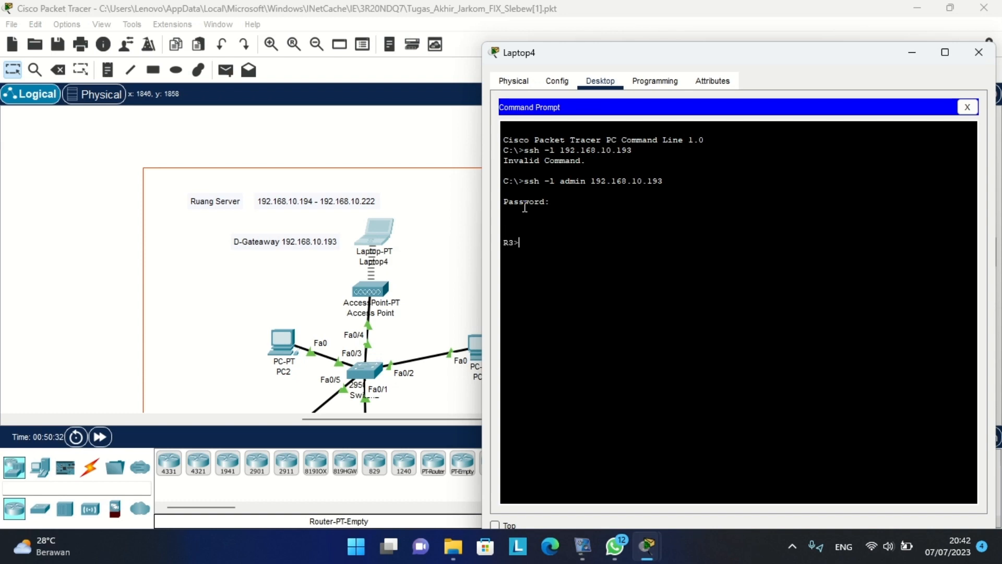
Enter privileged mode on R3 with the enable password, then global configuration mode.
type("en")
key("Return")
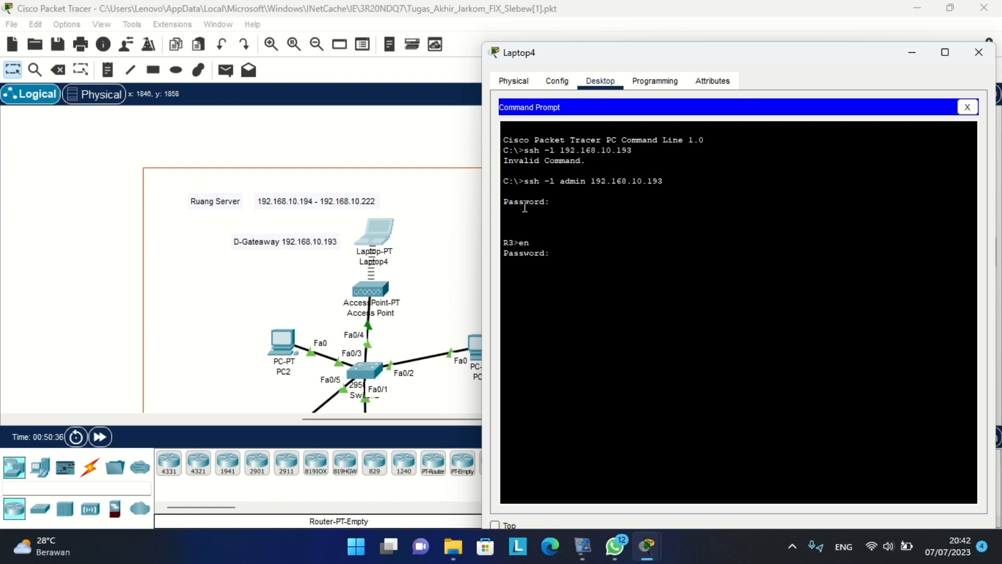
key("Return")
type("conf t")
key("Return")
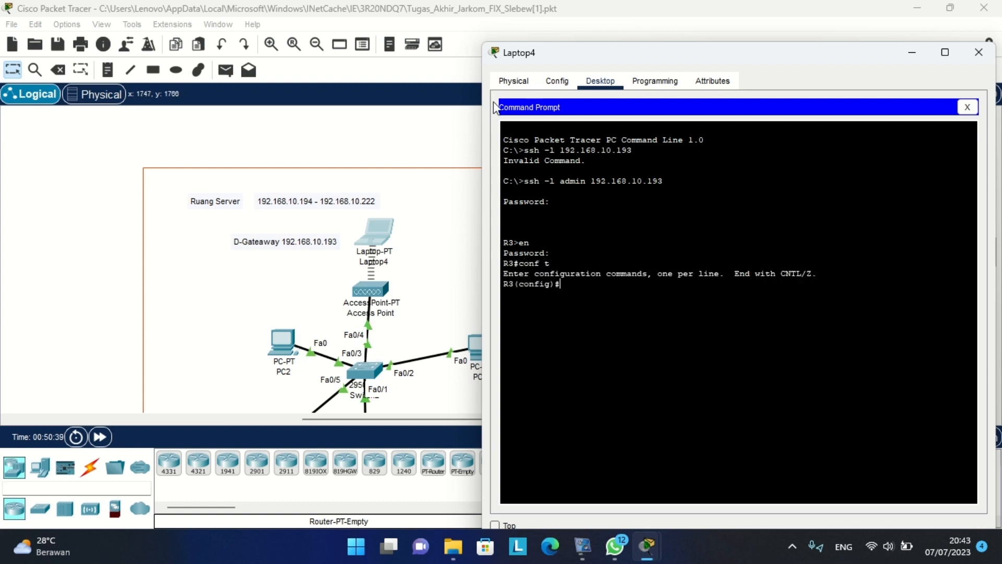
Close Laptop4's window and zoom out to show the whole network.
left_click(971, 52)
scroll(565, 172, "down", 3)
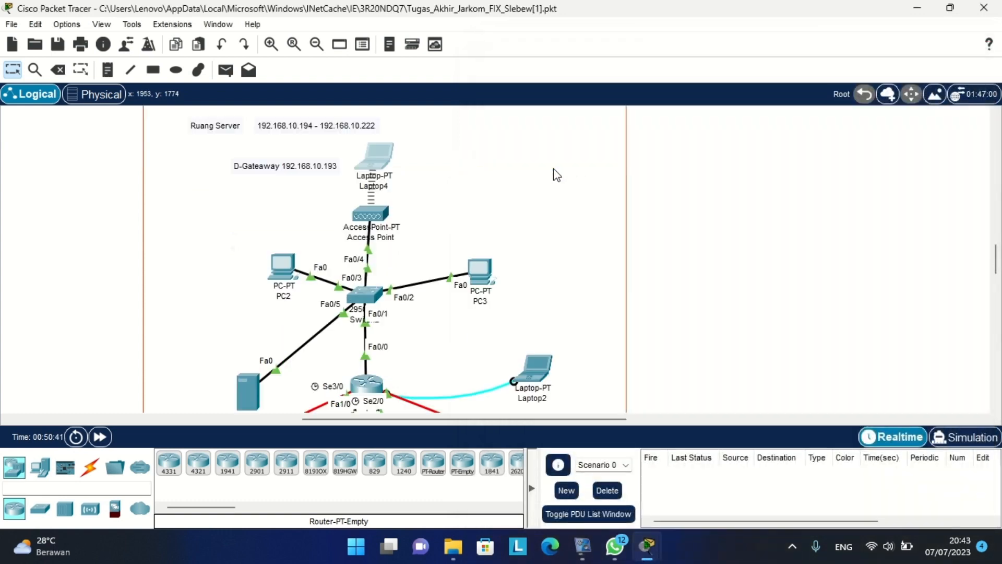
scroll(565, 172, "left", 5)
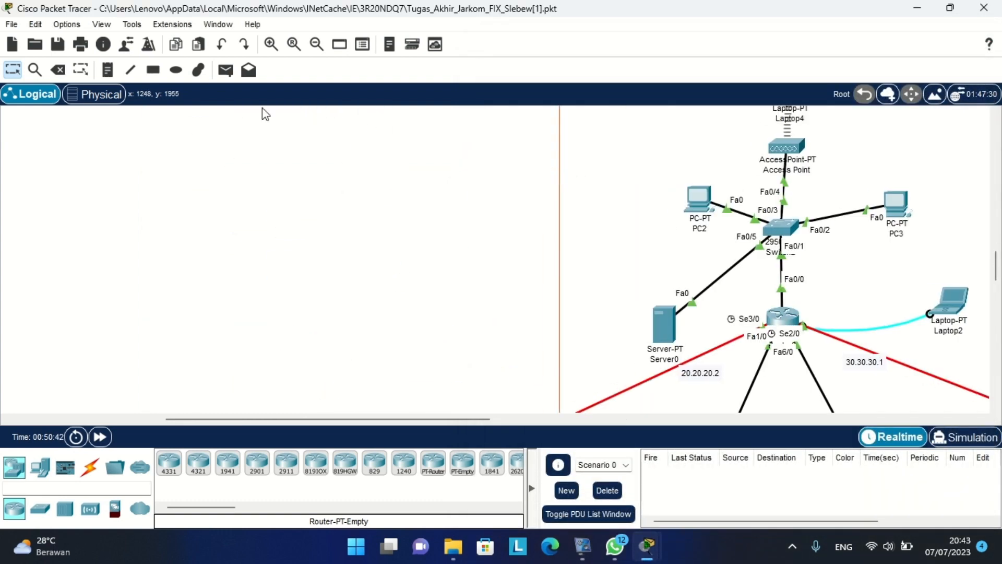
left_click(316, 45)
scroll(361, 184, "left", 4)
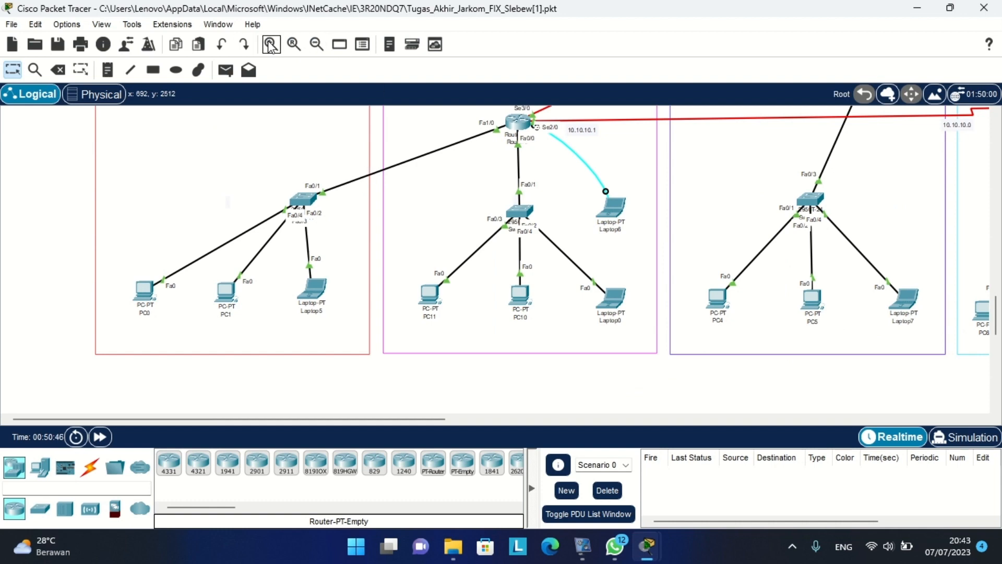
left_click(270, 45)
left_click(315, 47)
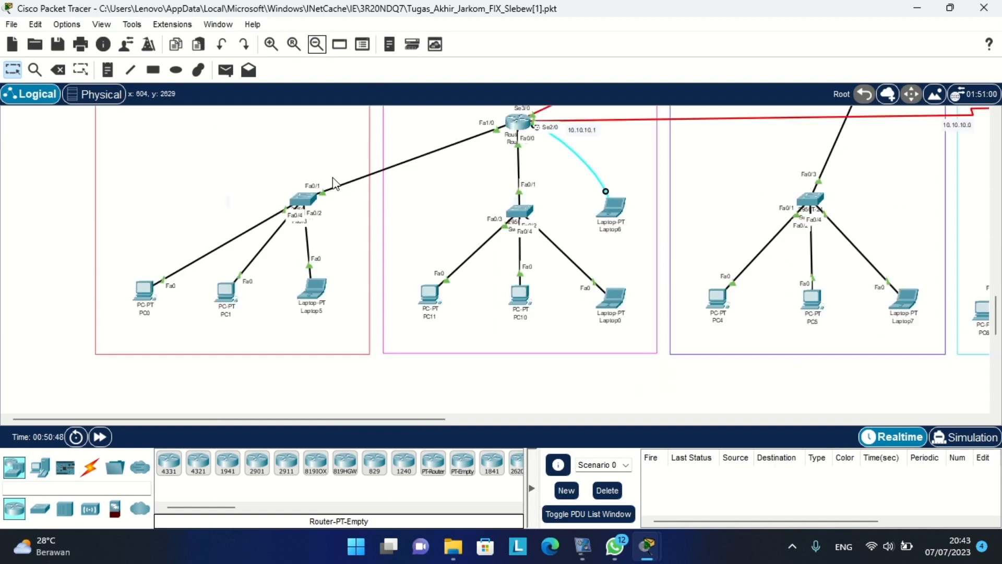
scroll(275, 197, "up", 2)
scroll(273, 194, "up", 3)
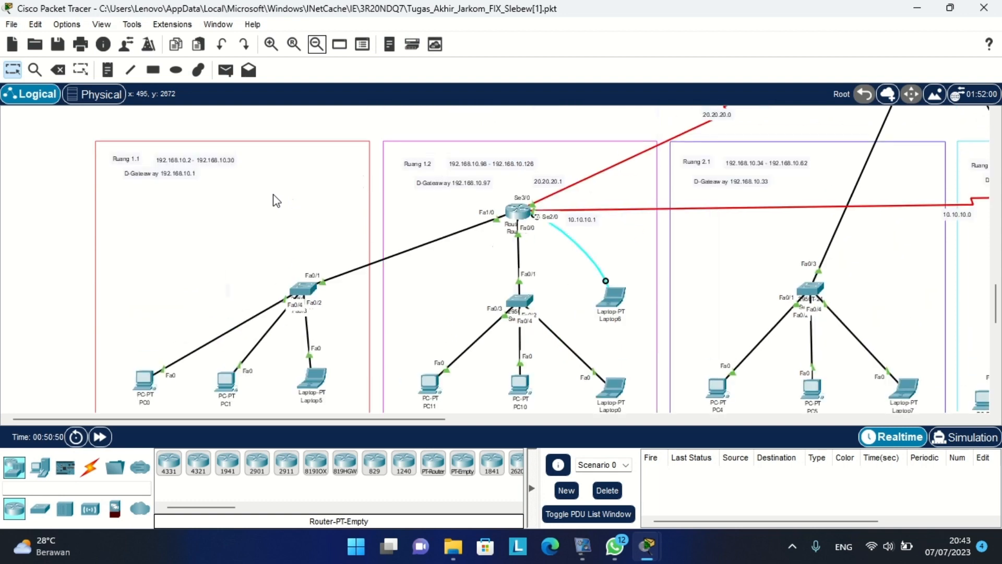
Send simple PDU pings from PC0 to Laptop5 and from PC0 to PC11.
left_click(224, 71)
scroll(224, 237, "down", 1)
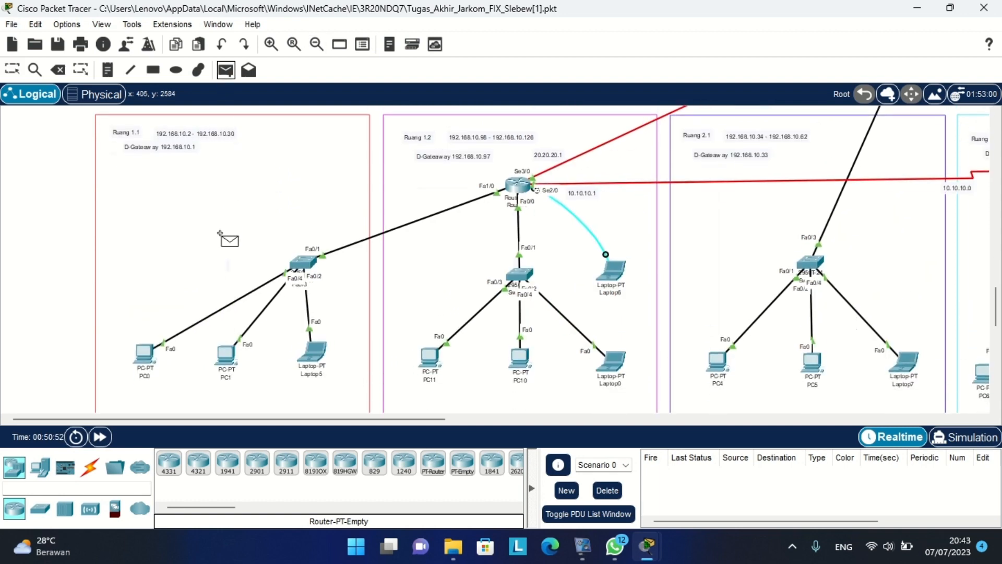
left_click(144, 354)
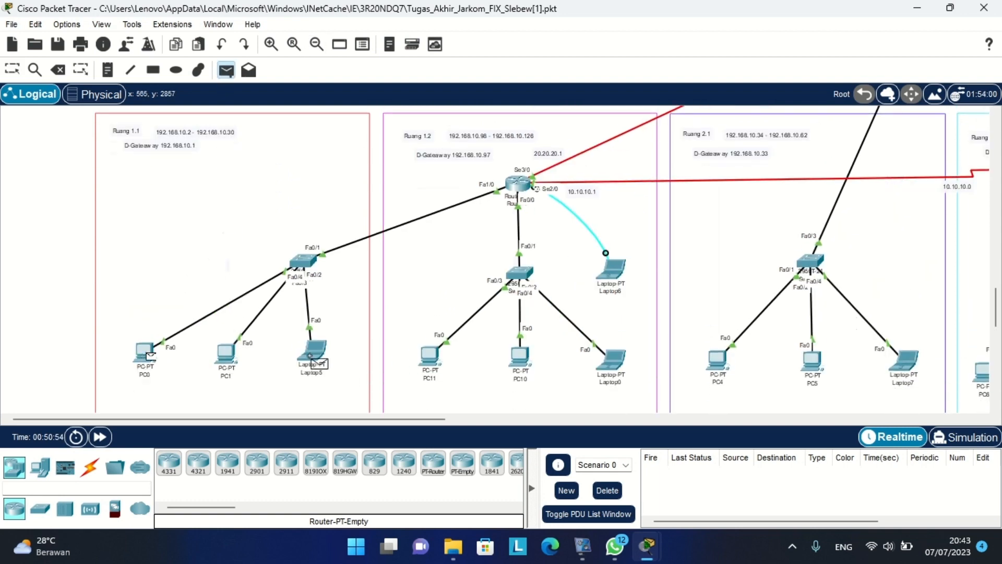
left_click(313, 351)
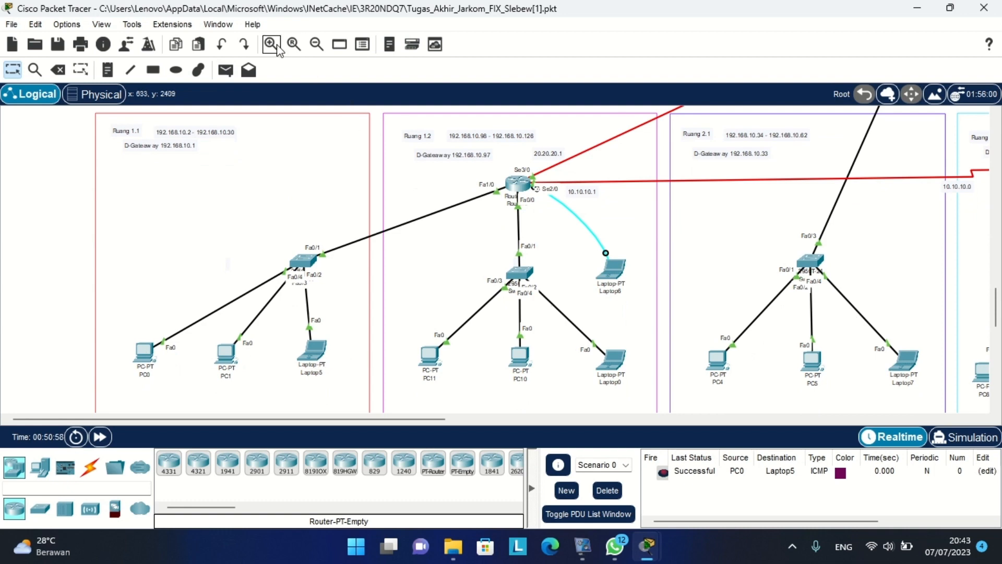
left_click(226, 69)
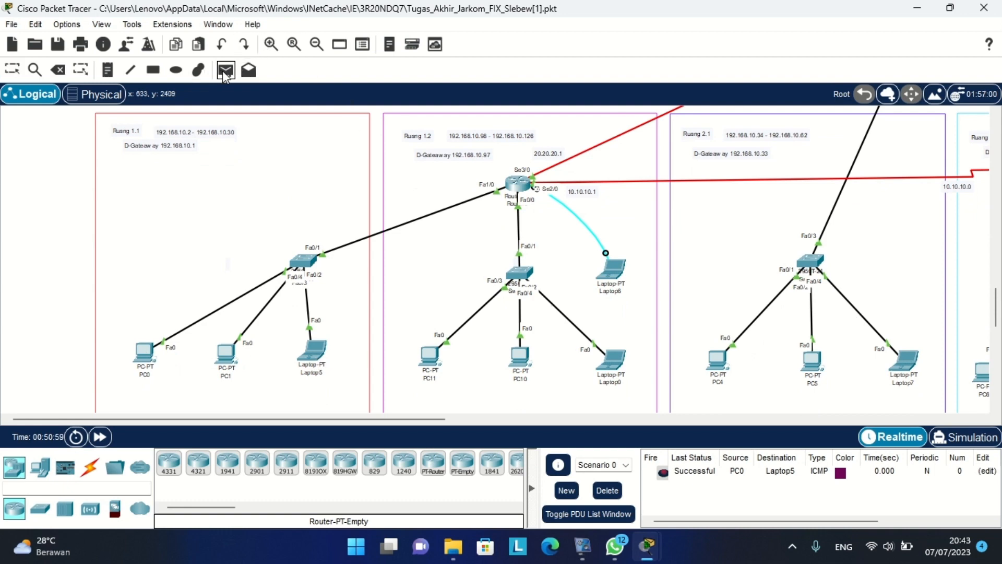
left_click(142, 350)
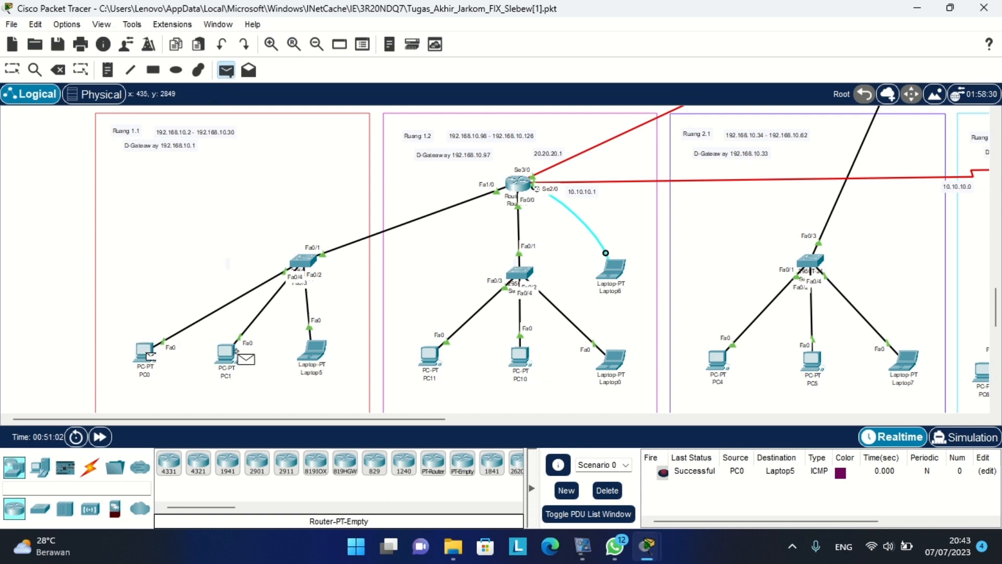
left_click(433, 360)
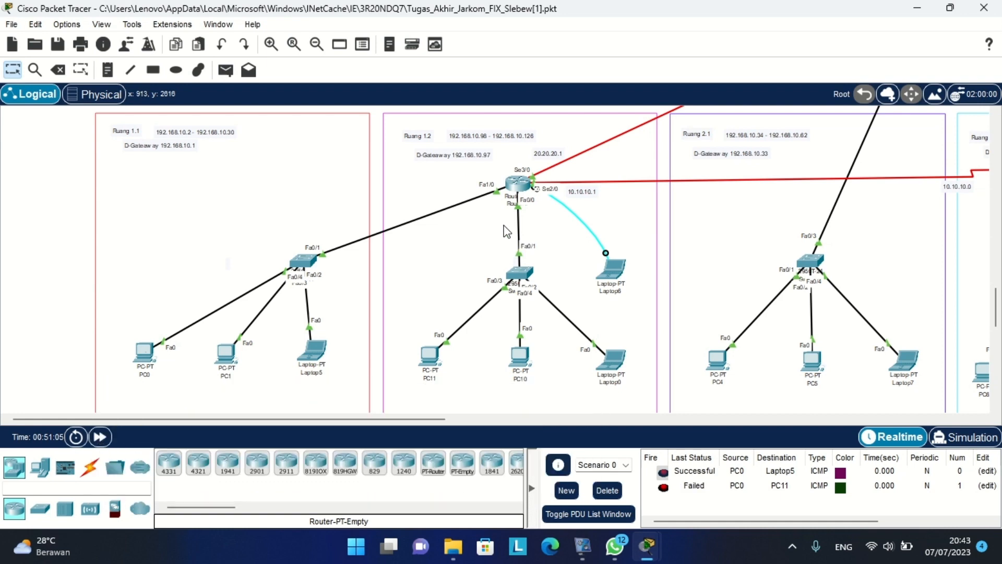
Cancel the extra test packet and delete all PDUs from the scenario list.
left_click(271, 44)
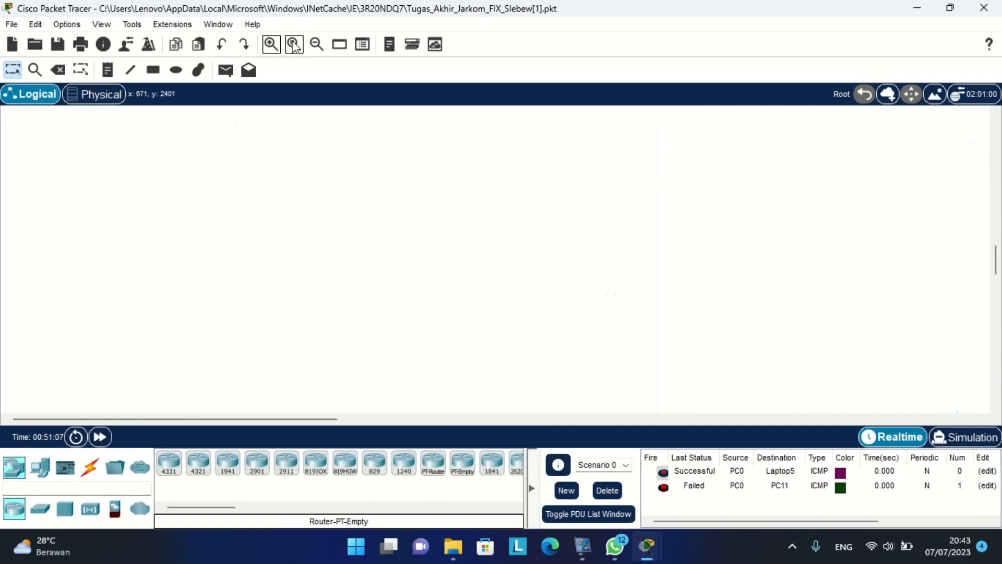
left_click(317, 44)
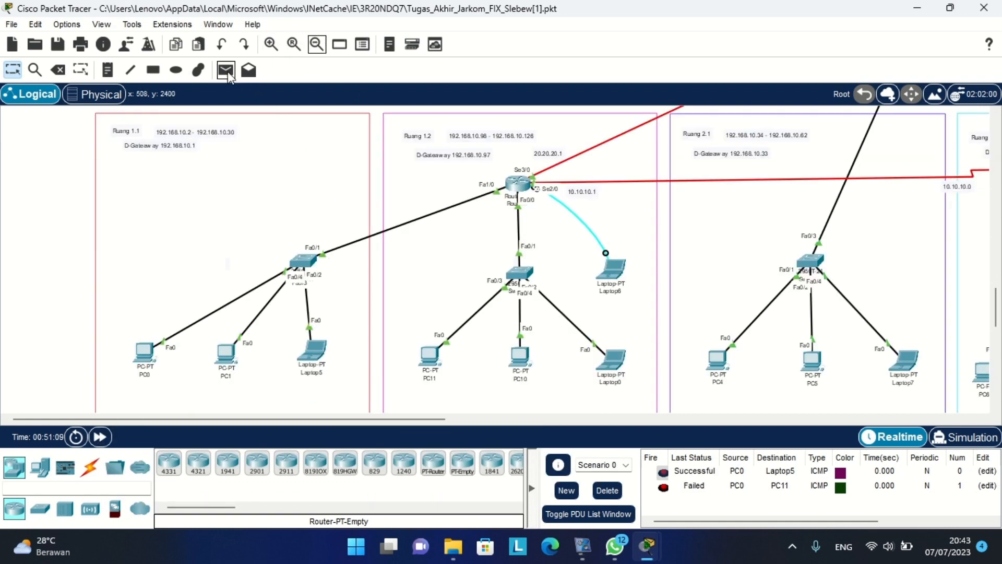
left_click(226, 70)
left_click(144, 350)
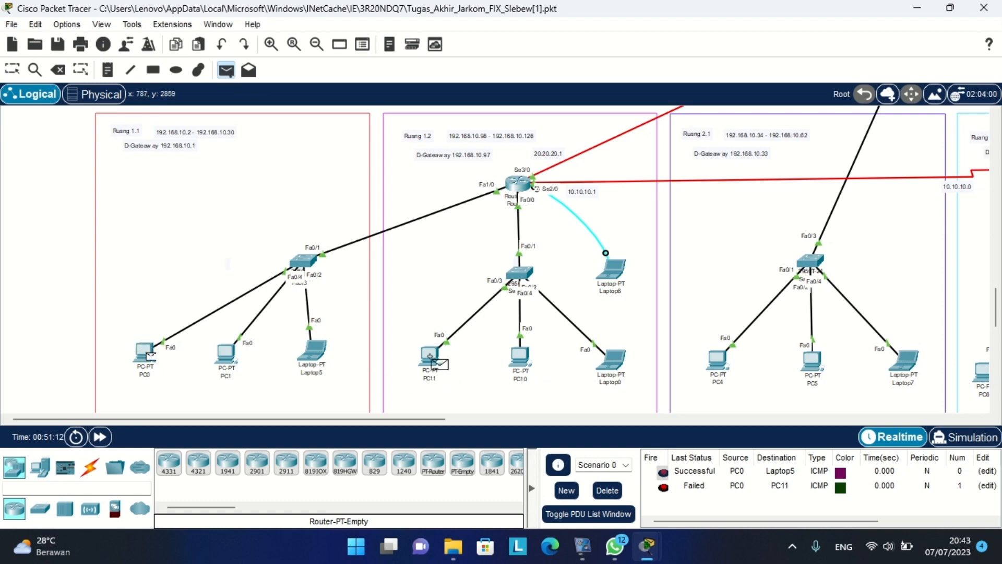
key("Escape")
left_click(612, 490)
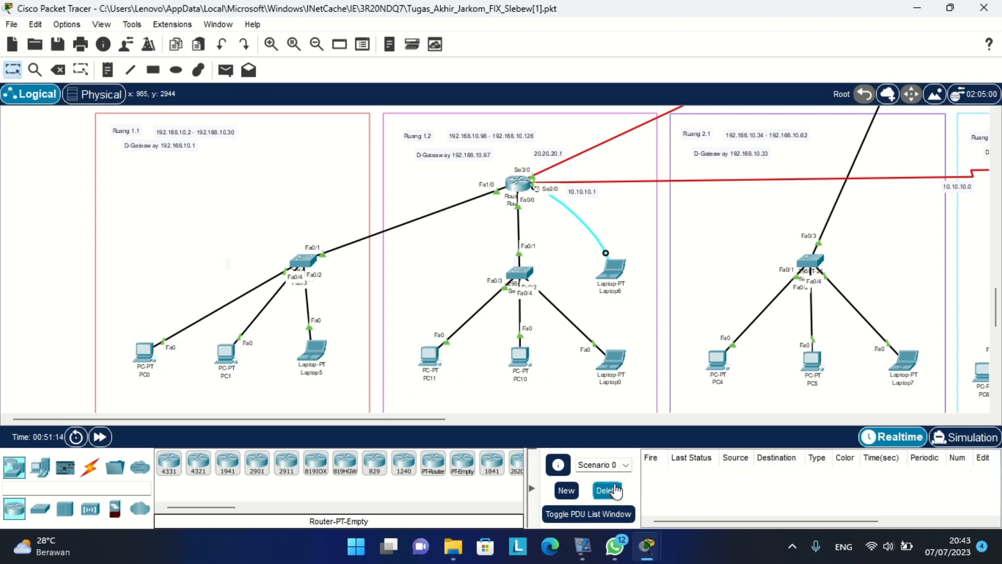
Send a simple PDU ping from PC0 to Laptop4 in Ruang Server.
left_click(226, 70)
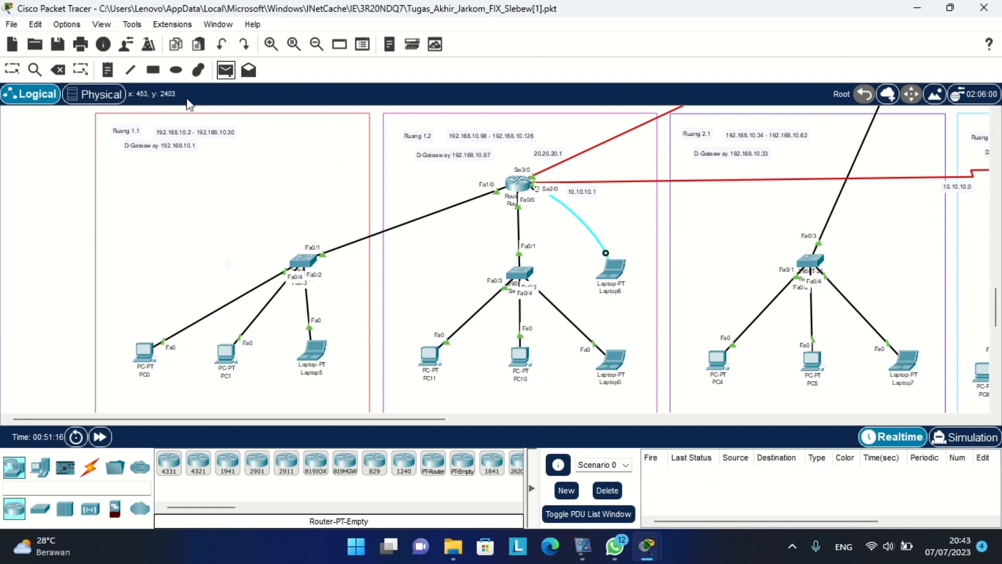
scroll(479, 247, "up", 3)
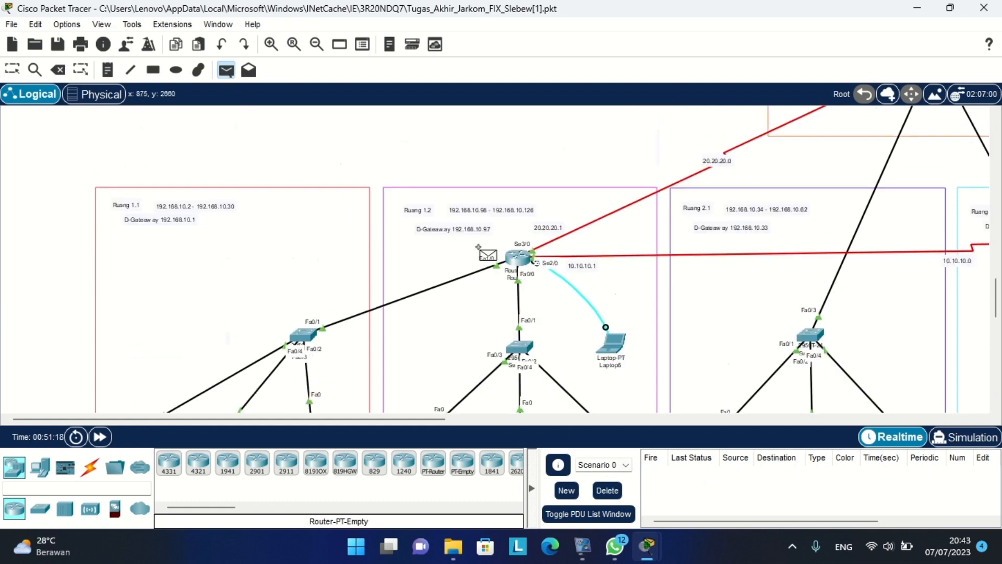
scroll(478, 247, "right", 10)
scroll(479, 247, "up", 5)
scroll(478, 247, "left", 10)
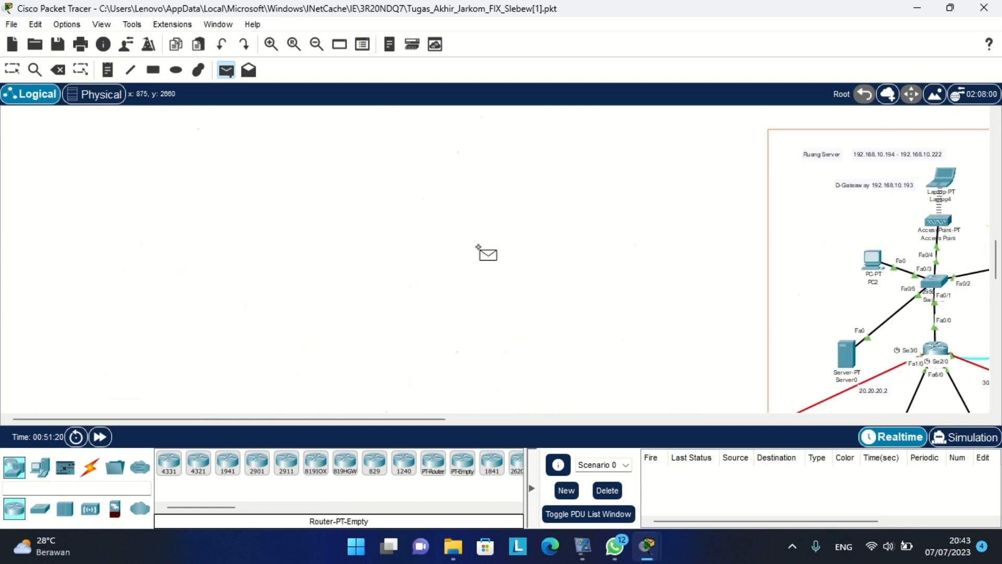
scroll(478, 247, "down", 4)
scroll(306, 299, "up", 5)
scroll(668, 261, "right", 6)
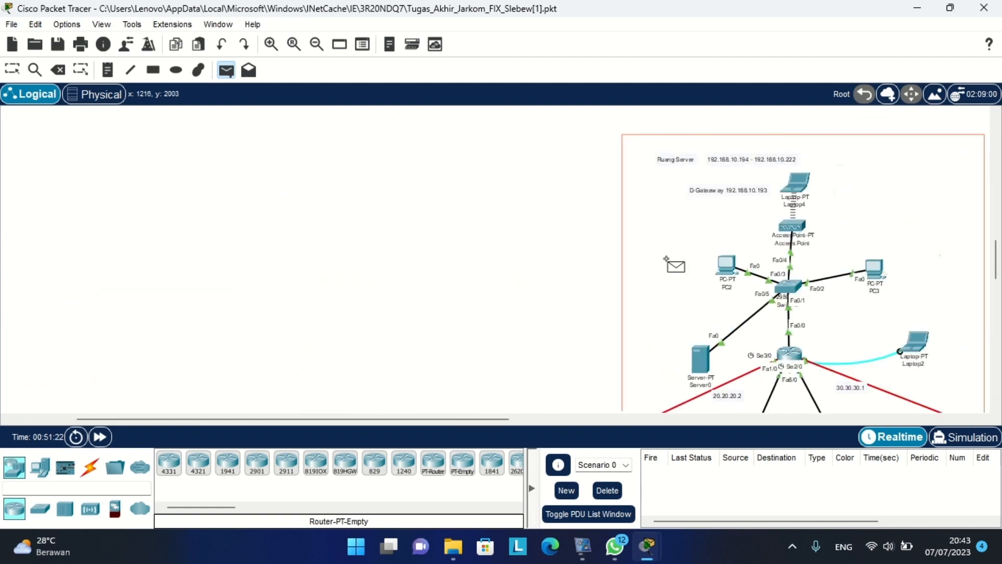
scroll(506, 226, "down", 1)
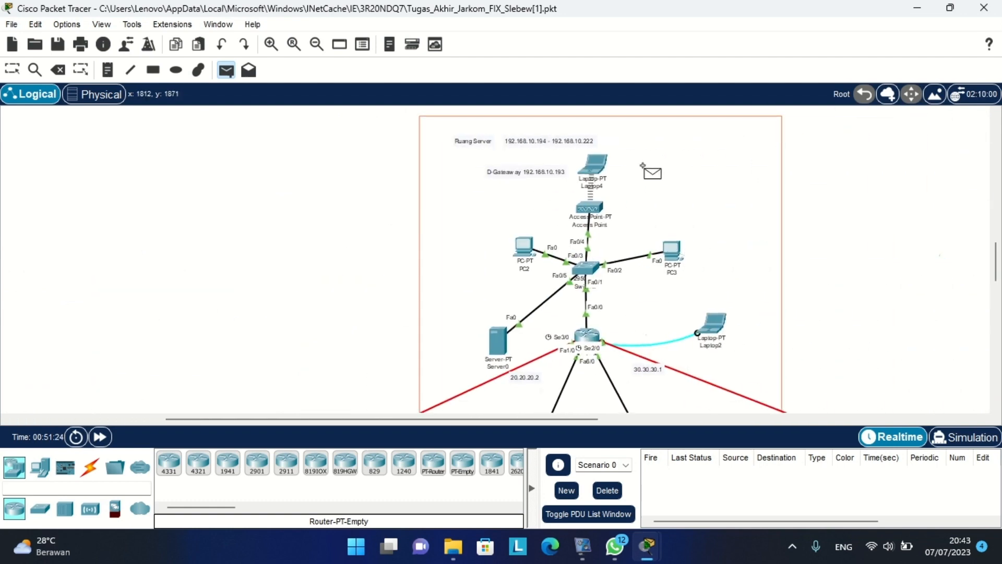
left_click(596, 166)
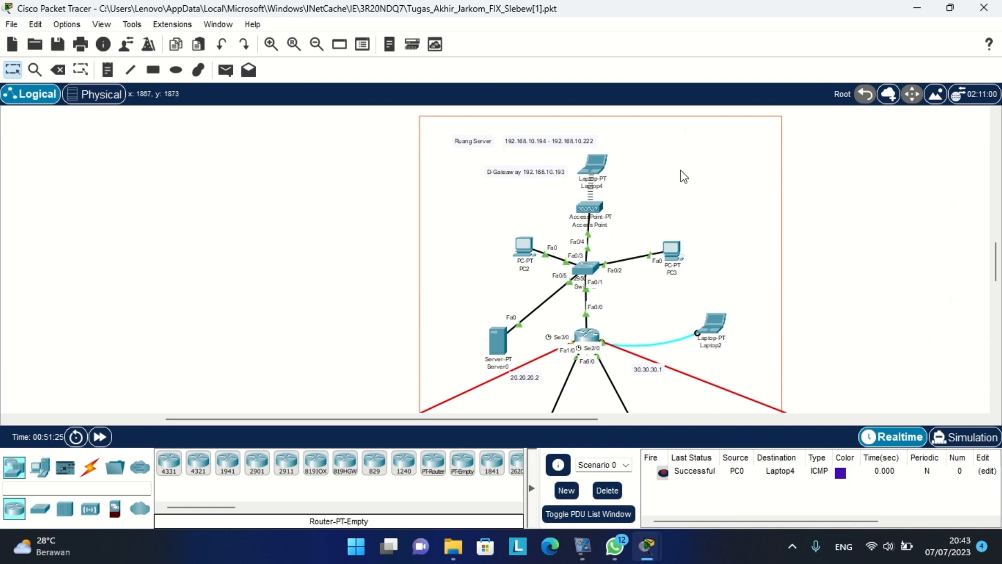
Check the PDU list shows Successful, then switch to the RAB_Jarkom budget workbook in Excel.
scroll(447, 278, "down", 5)
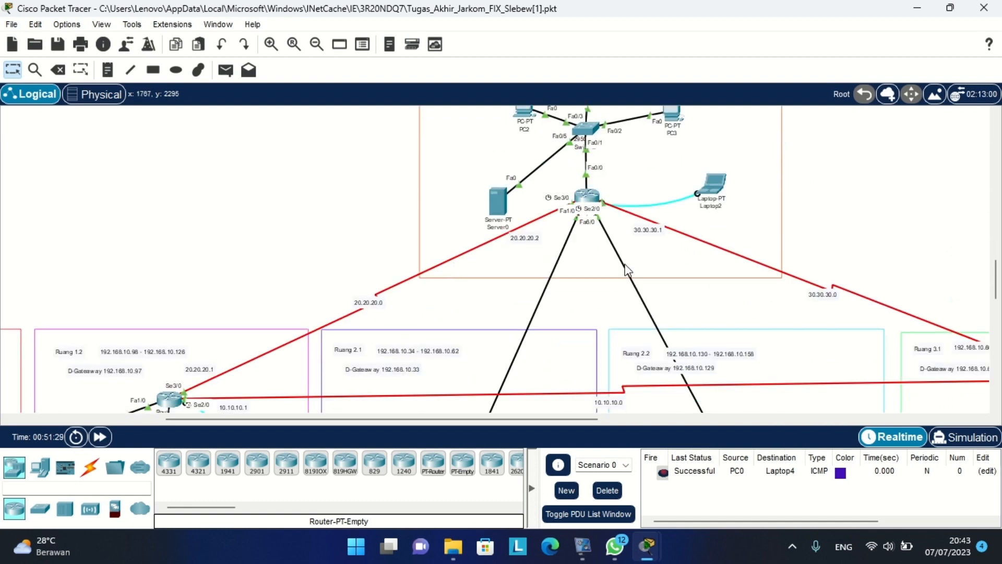
scroll(626, 271, "right", 2)
scroll(626, 270, "right", 1)
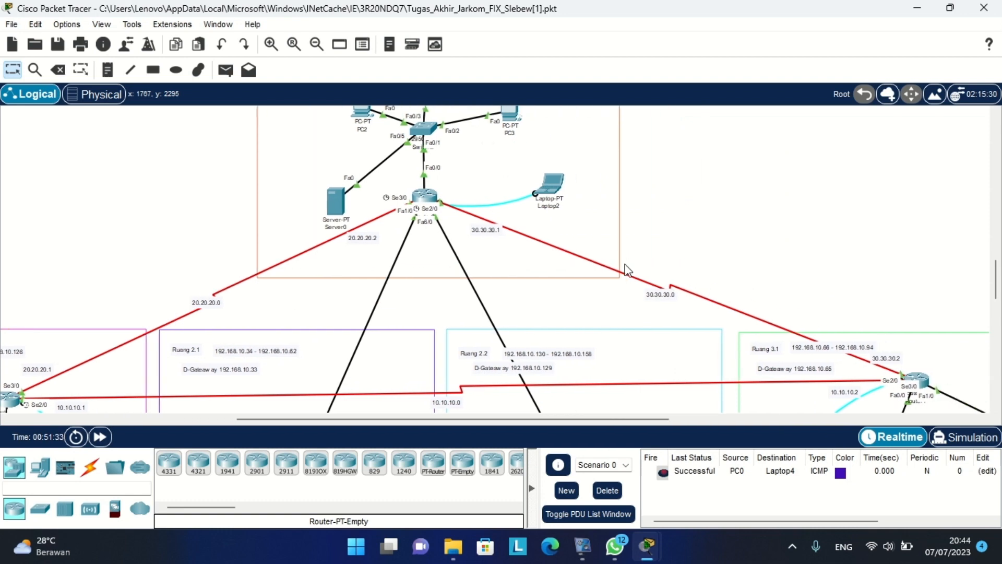
left_click(578, 535)
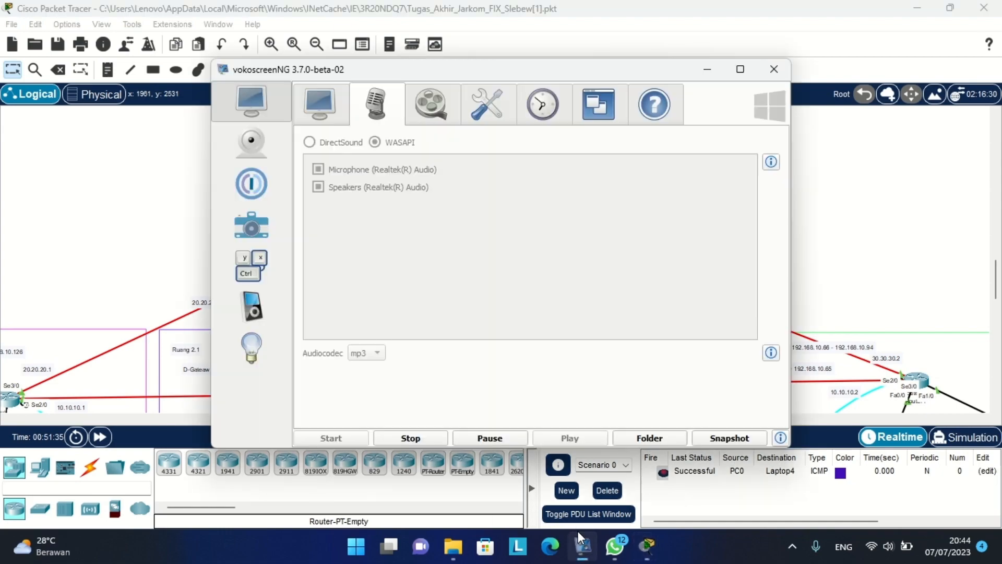
left_click(422, 440)
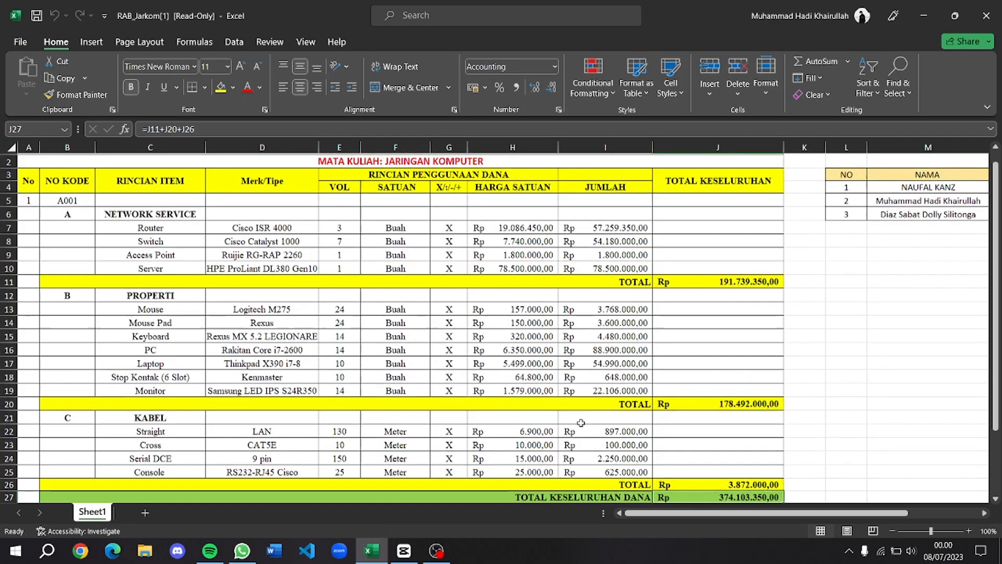
Scroll the RAB Jarkom budget sheet, panning right to the NIM and KELAS columns and back.
scroll(581, 422, "up", 1)
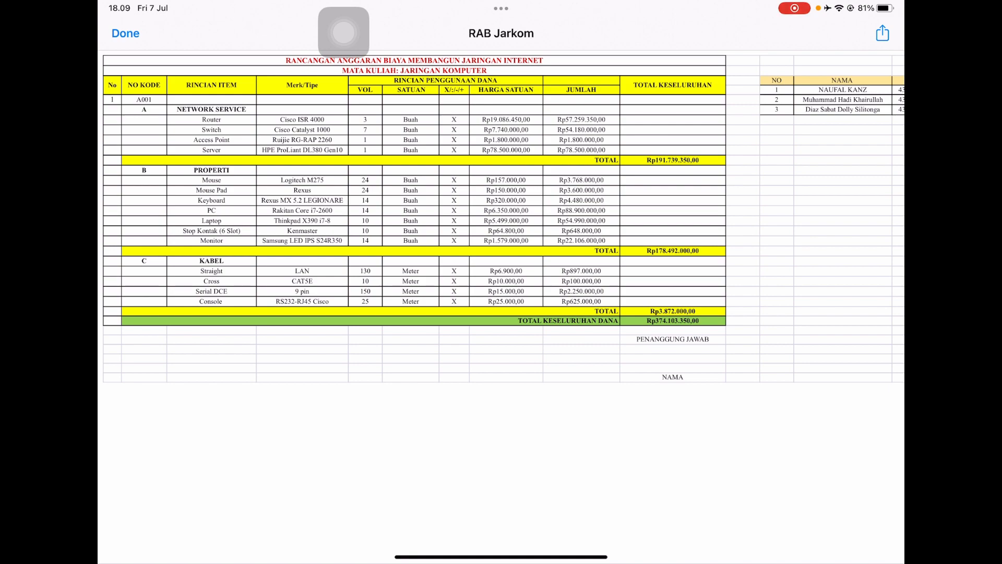
scroll(501, 292, "down", 2)
scroll(501, 292, "up", 2)
scroll(501, 219, "right", 4)
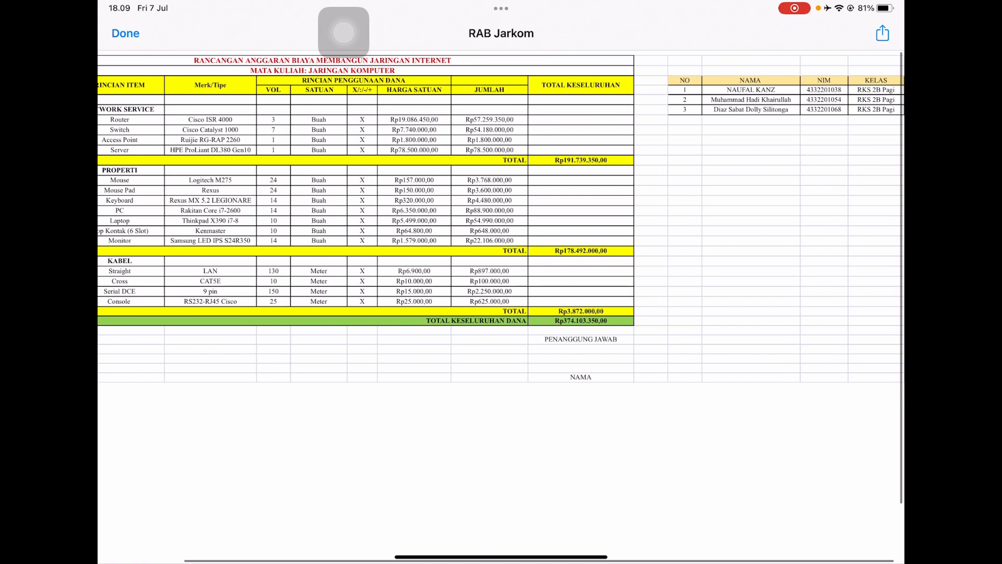
scroll(500, 219, "left", 2)
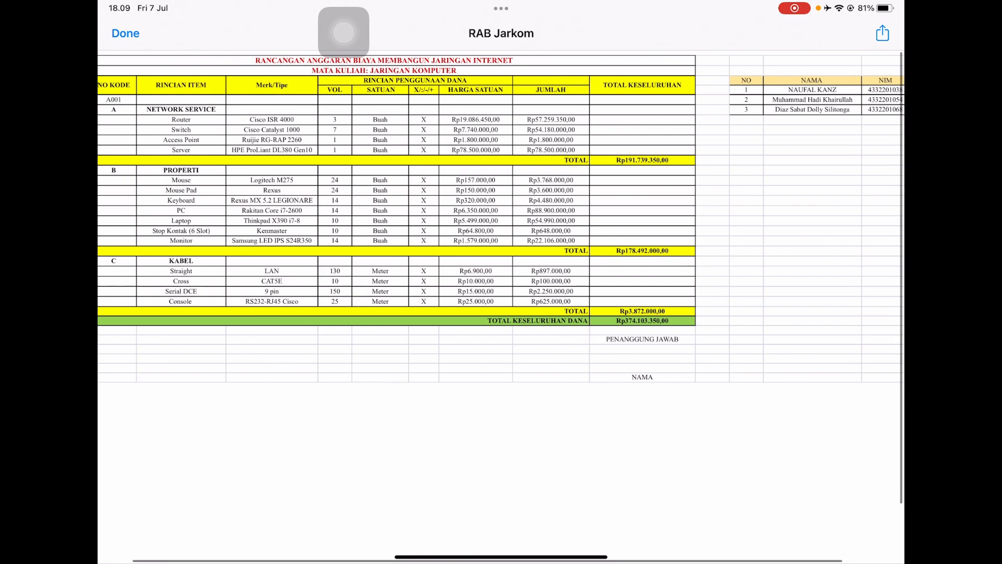